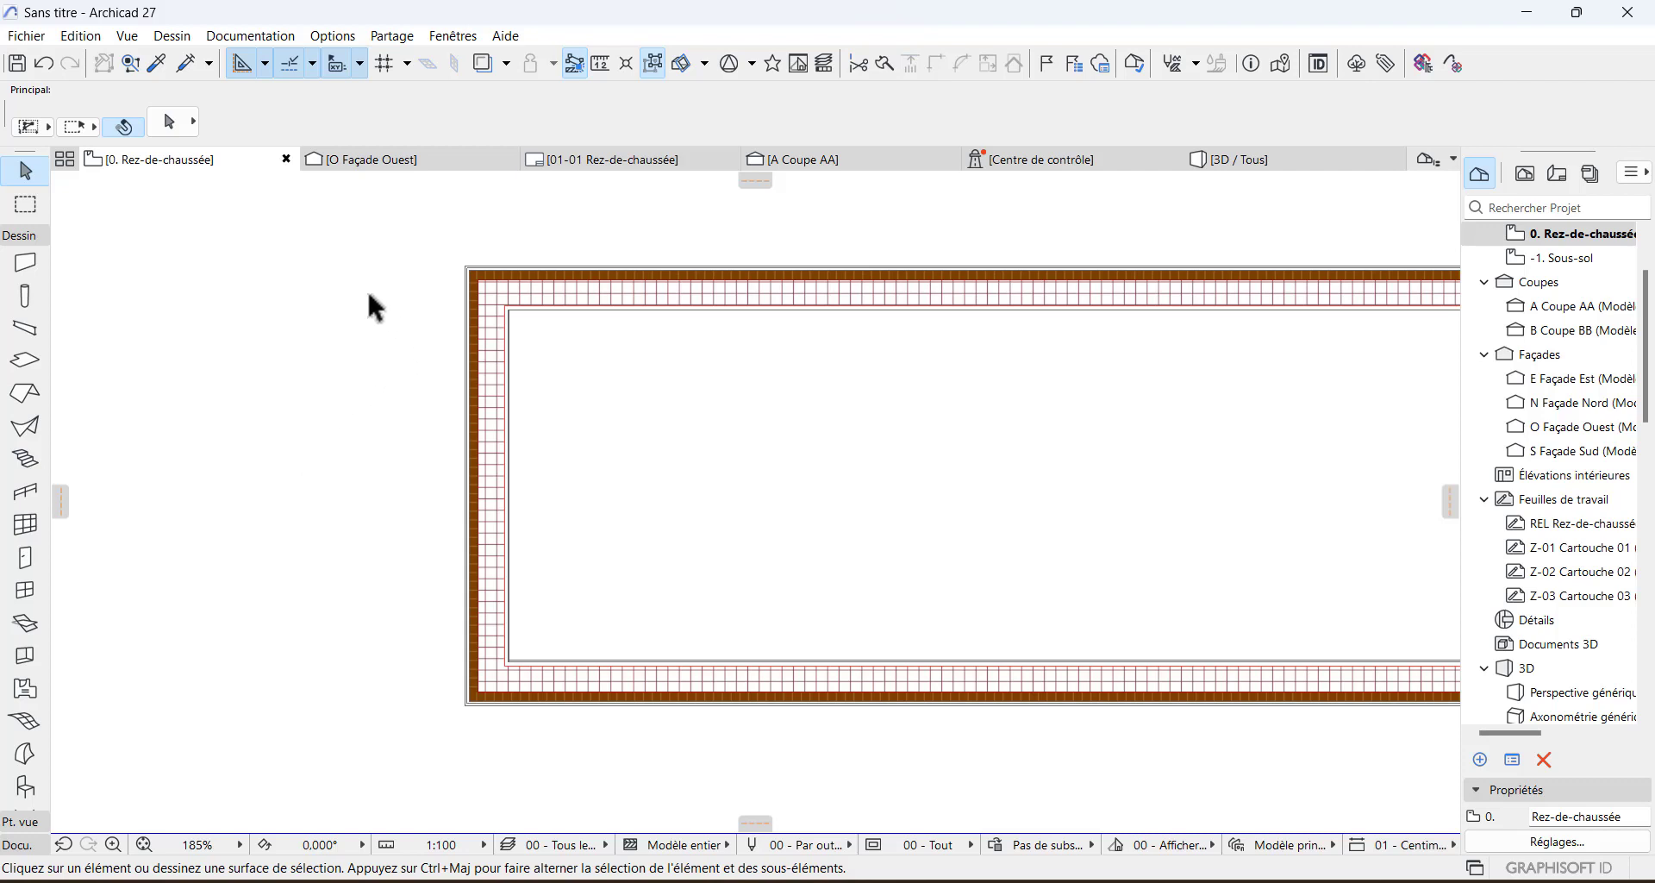
- Undo the last two wall changes on the Rez-de-chaussée plan
{"action": "scroll", "coordinate": [375, 307], "scroll_direction": "down", "scroll_amount": 5}
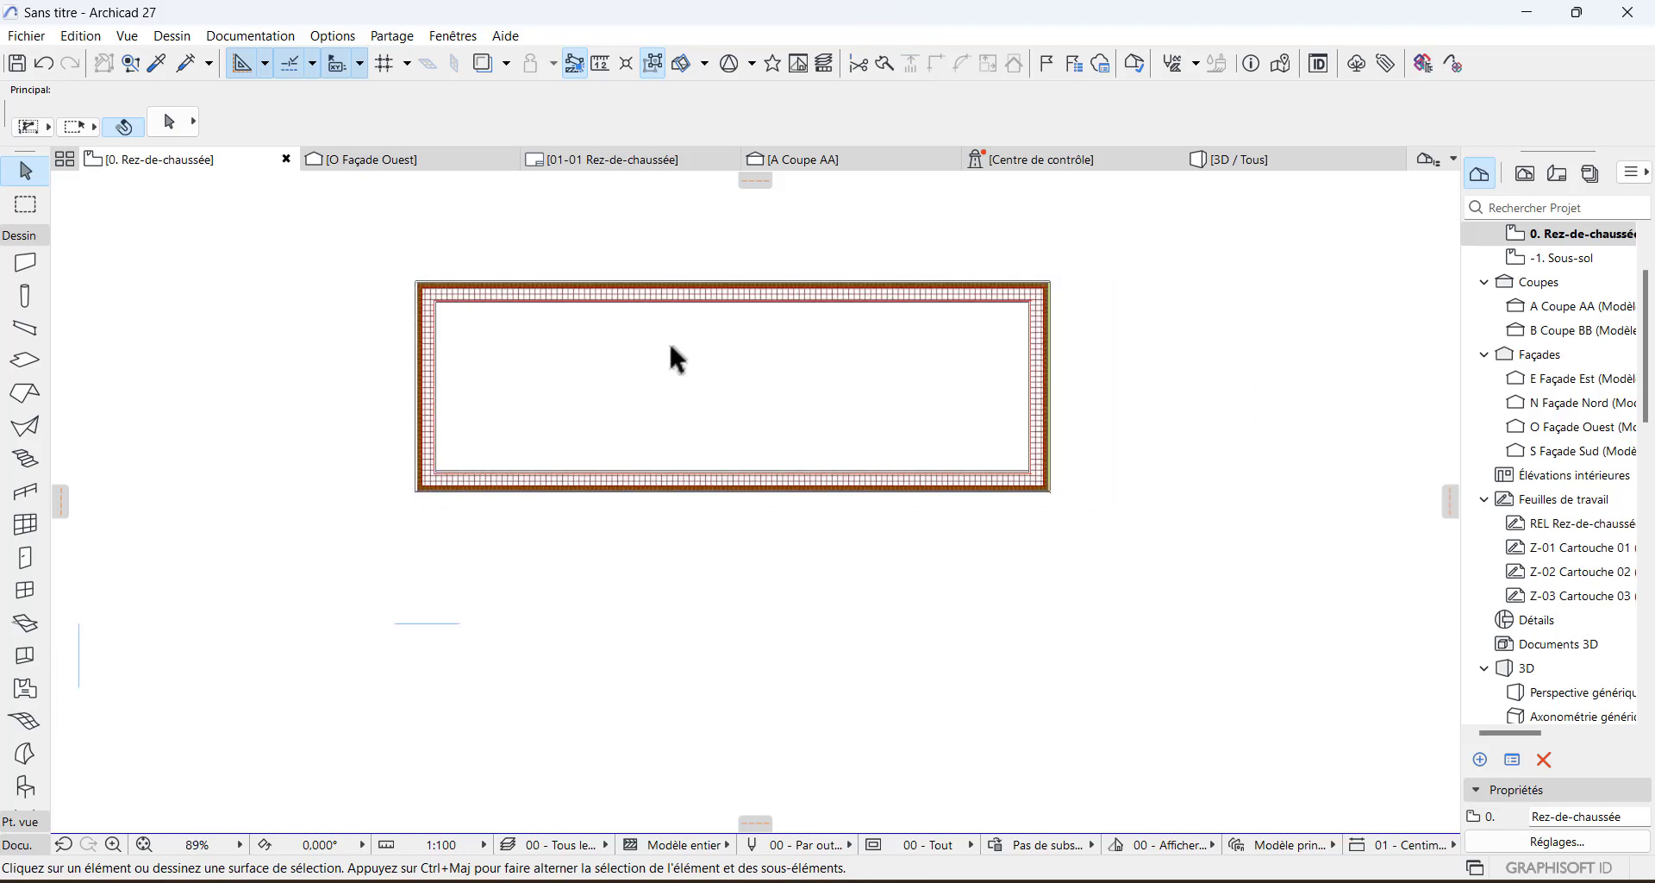
{"action": "scroll", "coordinate": [324, 345], "scroll_direction": "up", "scroll_amount": 5}
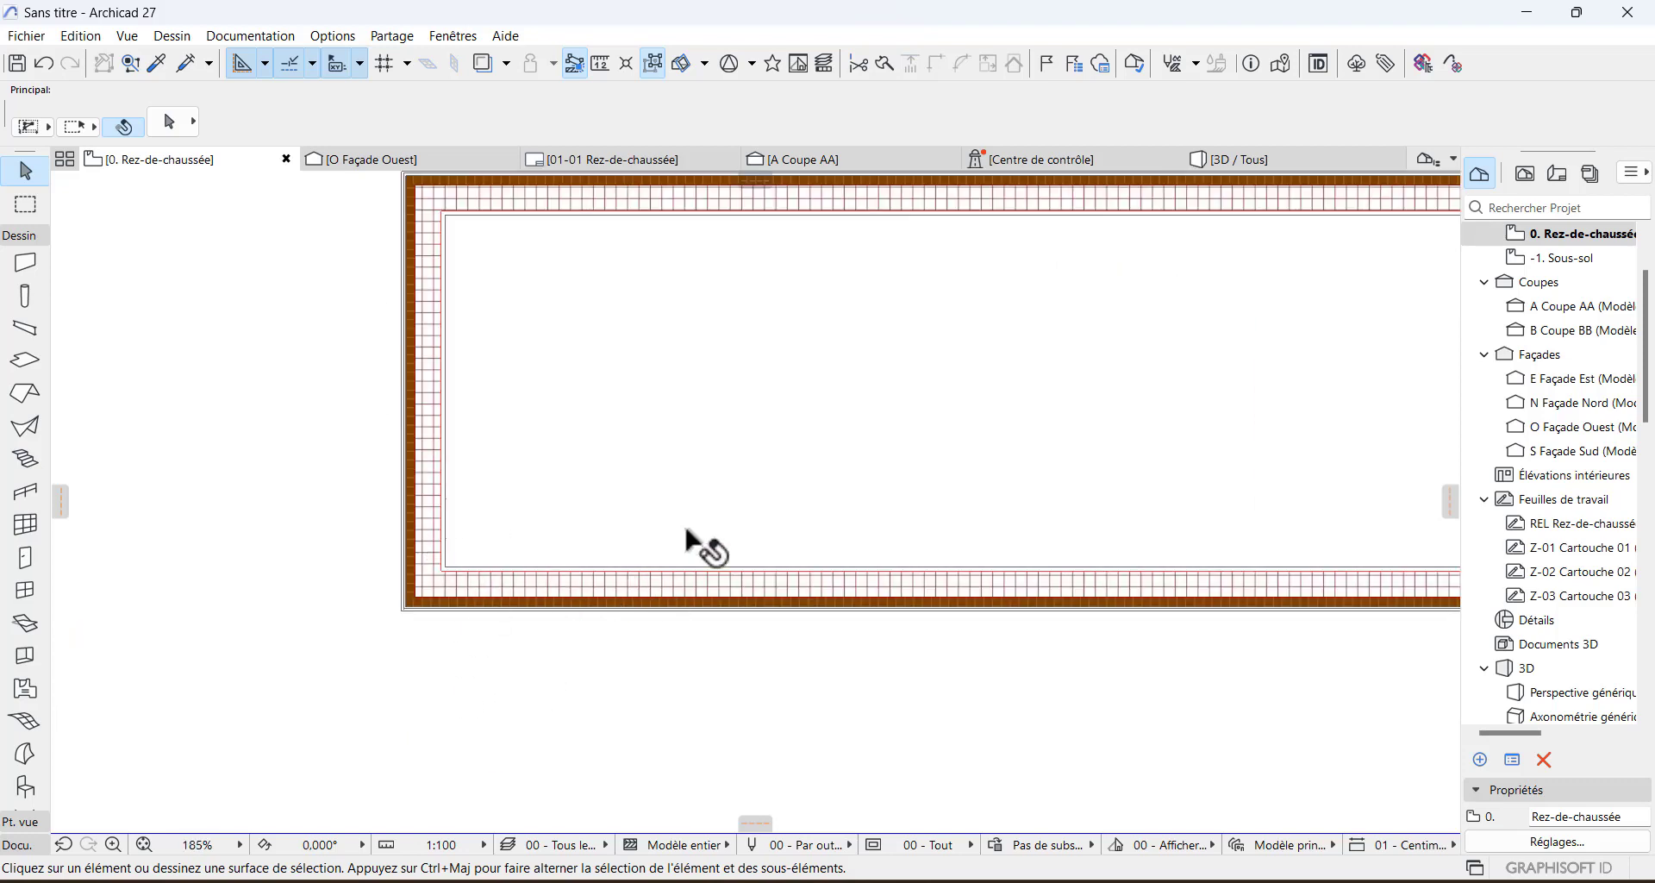
{"action": "scroll", "coordinate": [691, 547], "scroll_direction": "down", "scroll_amount": 1}
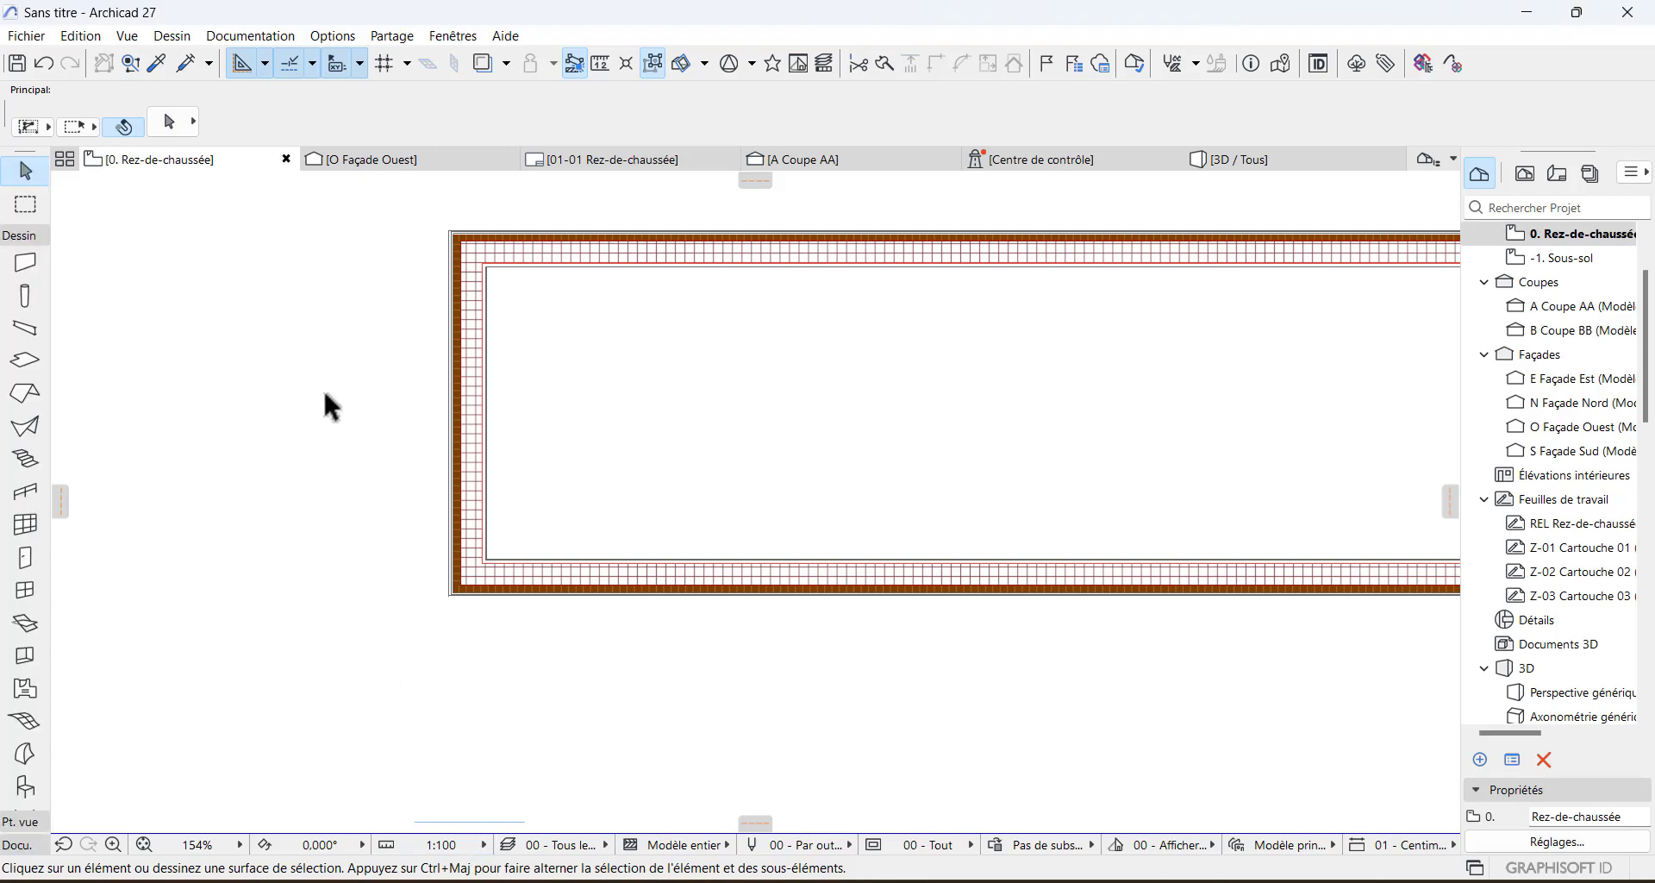
{"action": "scroll", "coordinate": [360, 413], "scroll_direction": "down", "scroll_amount": 3}
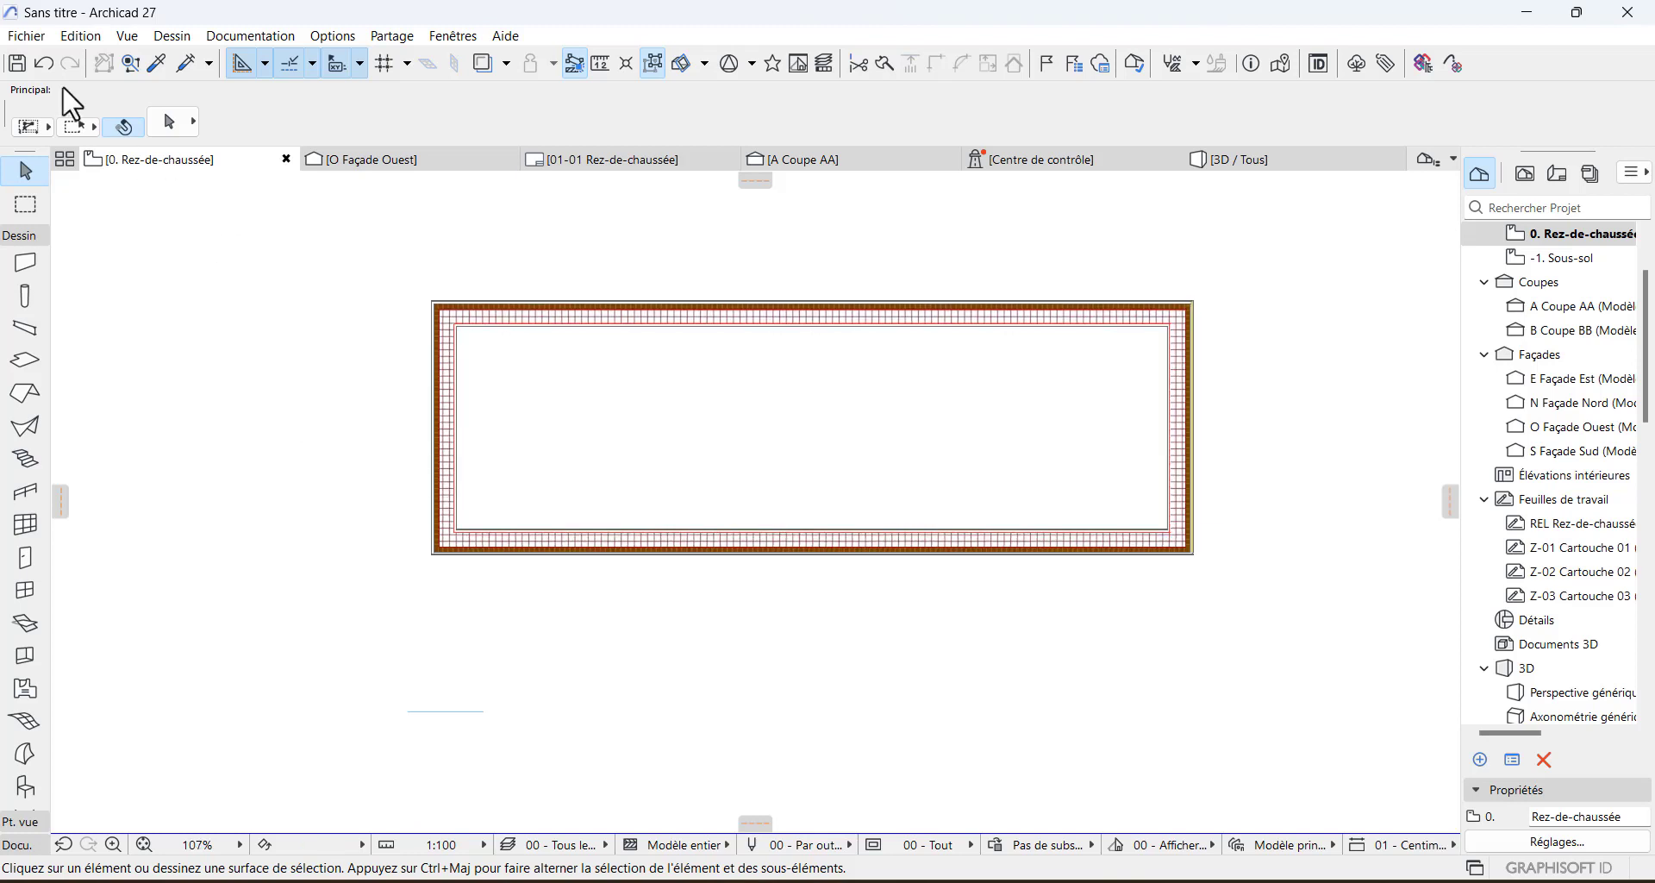
{"action": "left_click", "coordinate": [46, 66]}
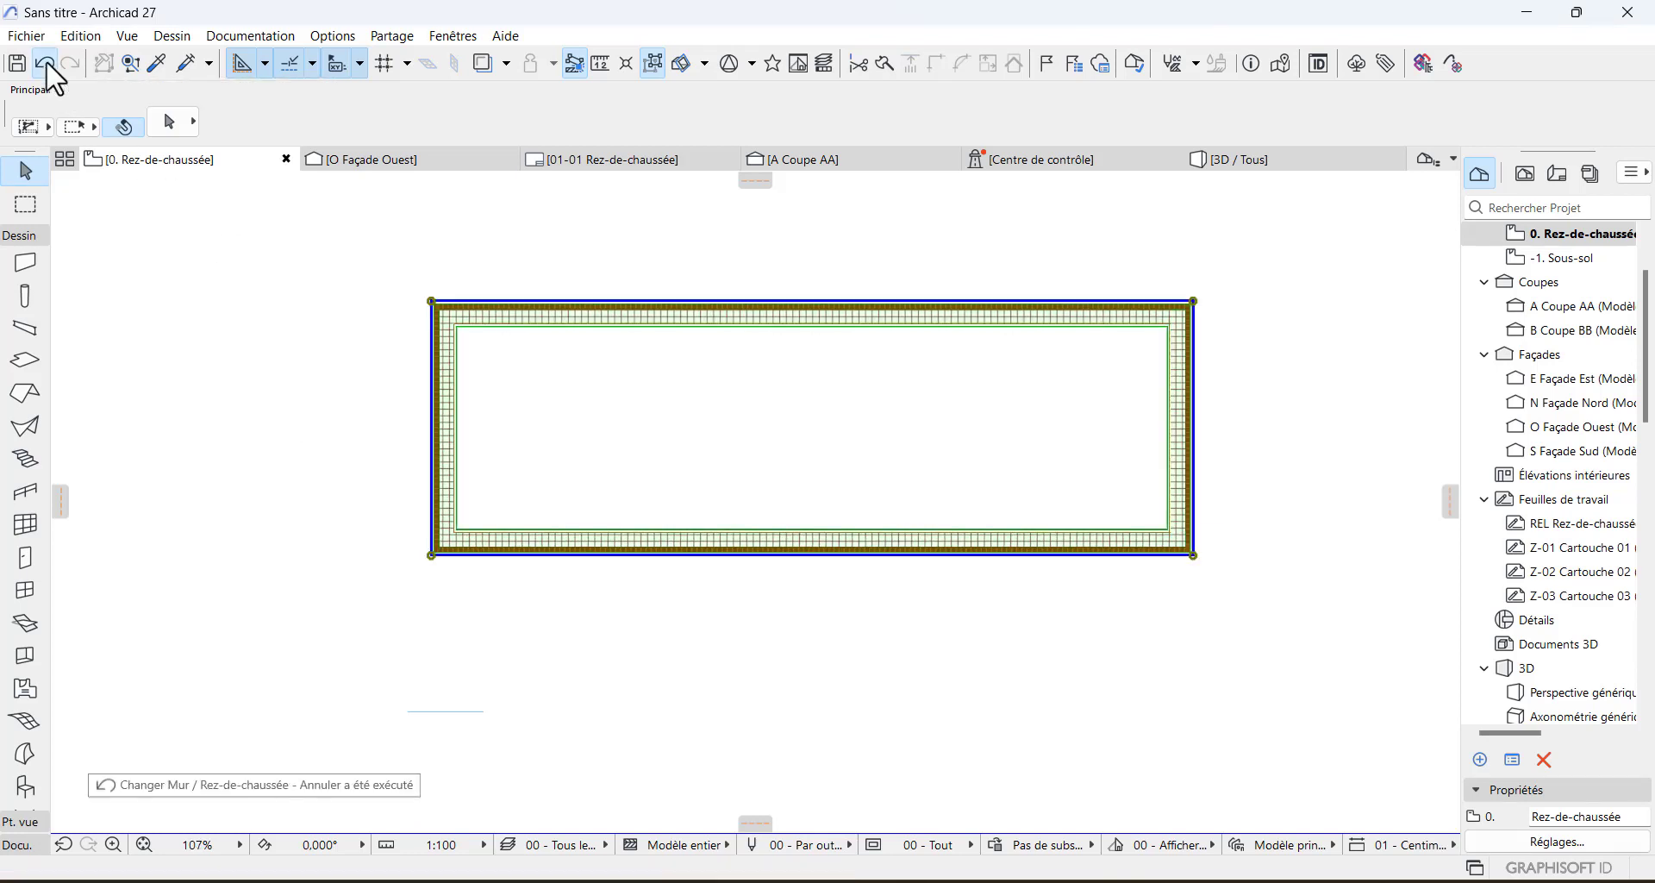
{"action": "left_click", "coordinate": [45, 66]}
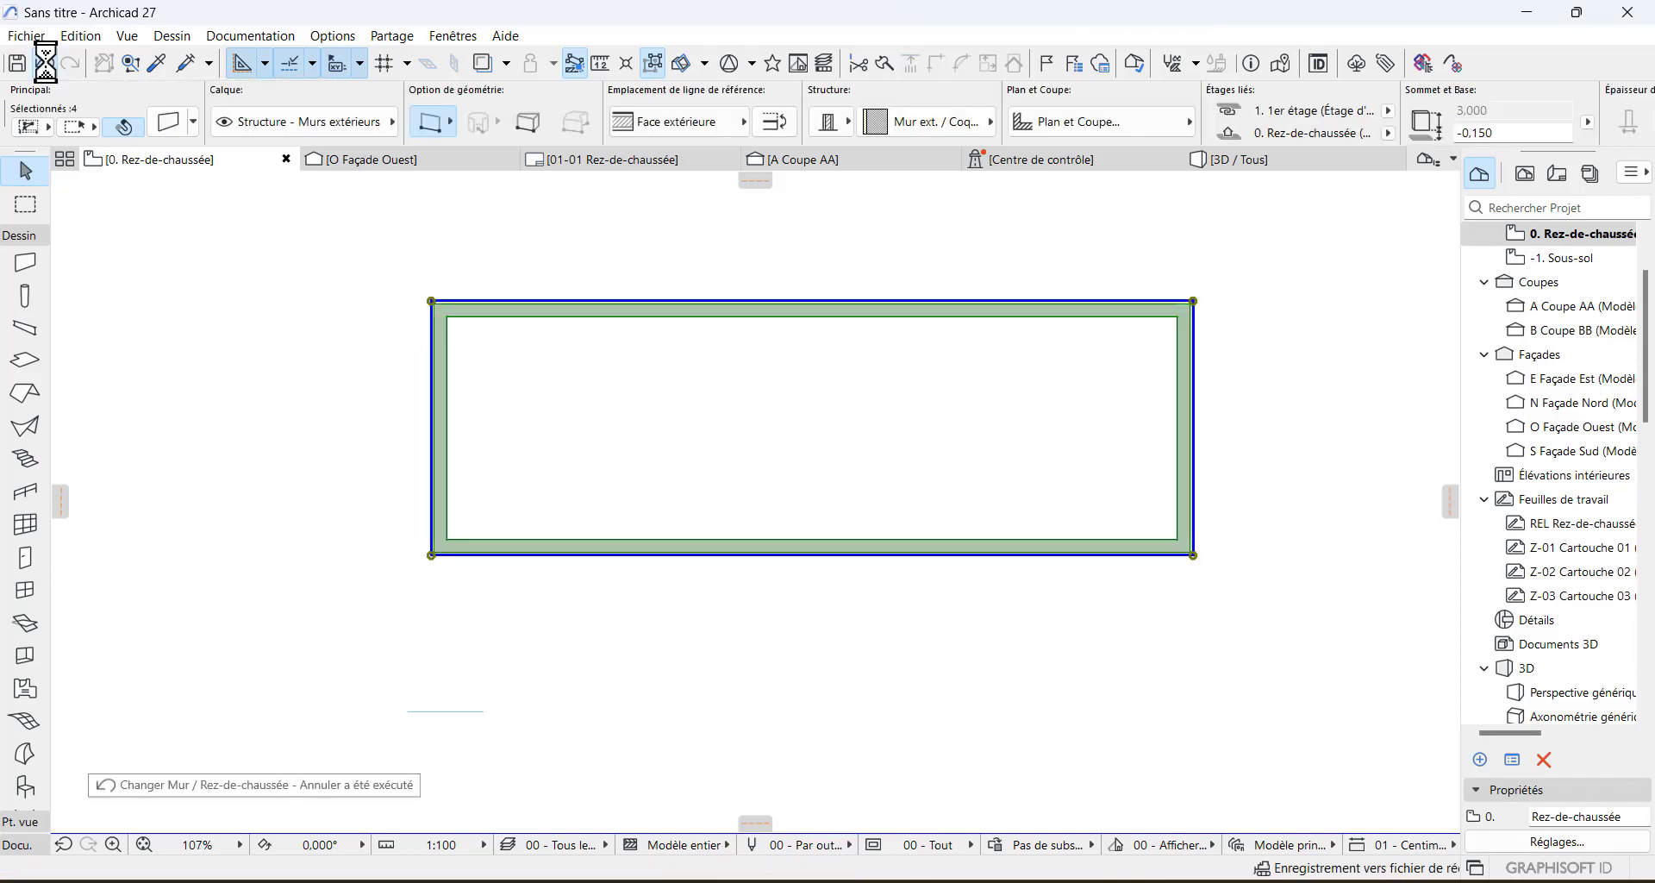
{"action": "left_click", "coordinate": [55, 72]}
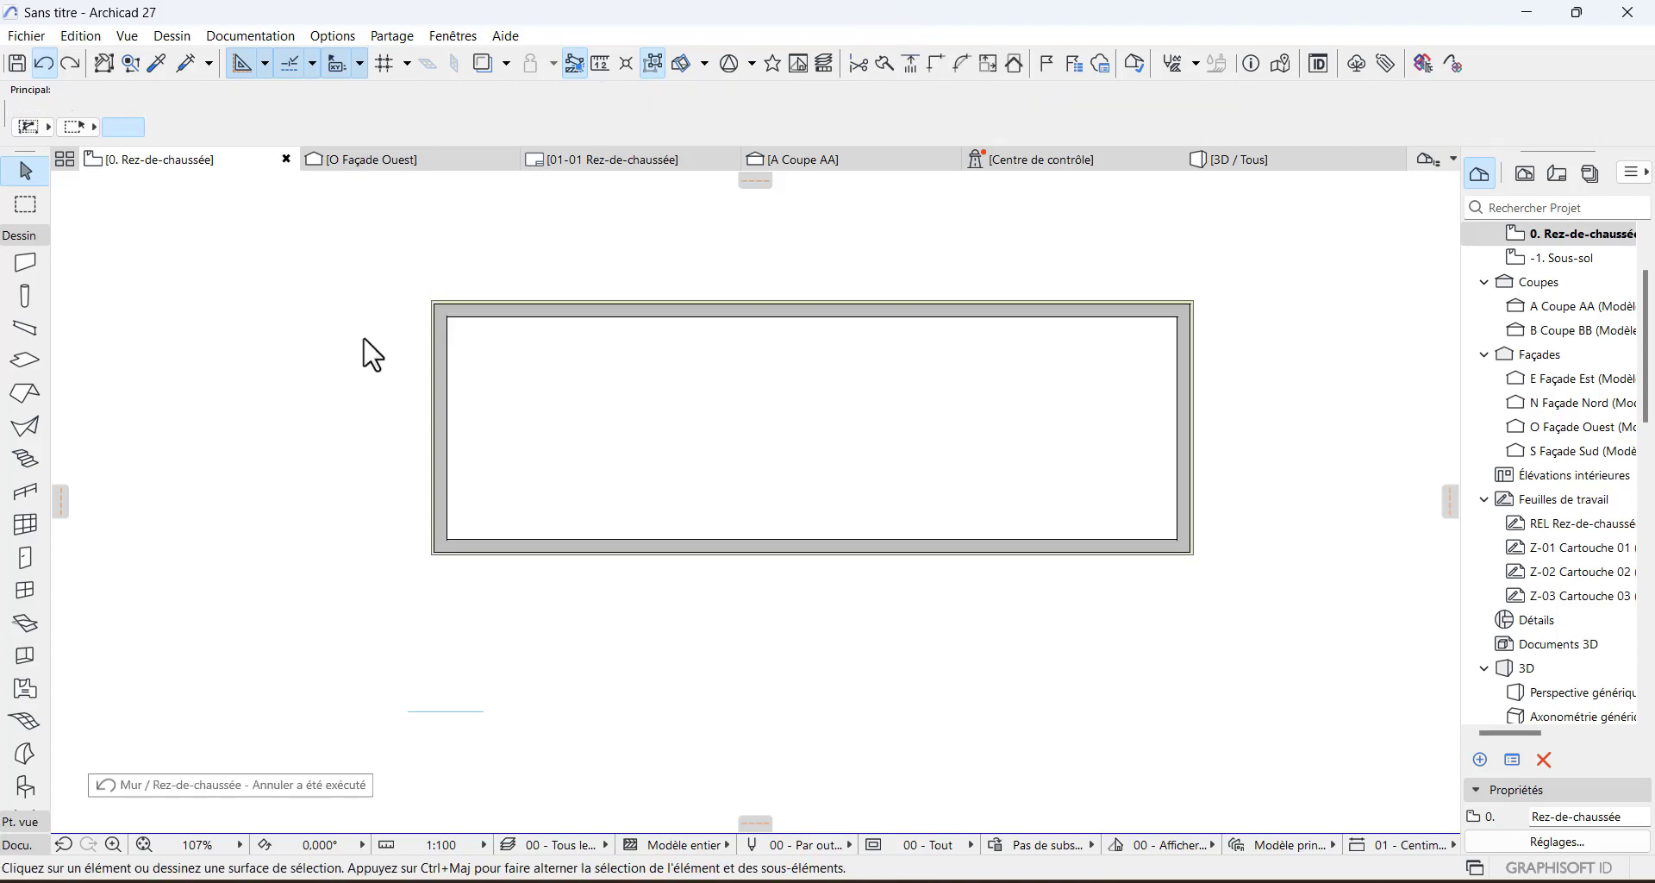
{"action": "scroll", "coordinate": [274, 274], "scroll_direction": "up", "scroll_amount": 2}
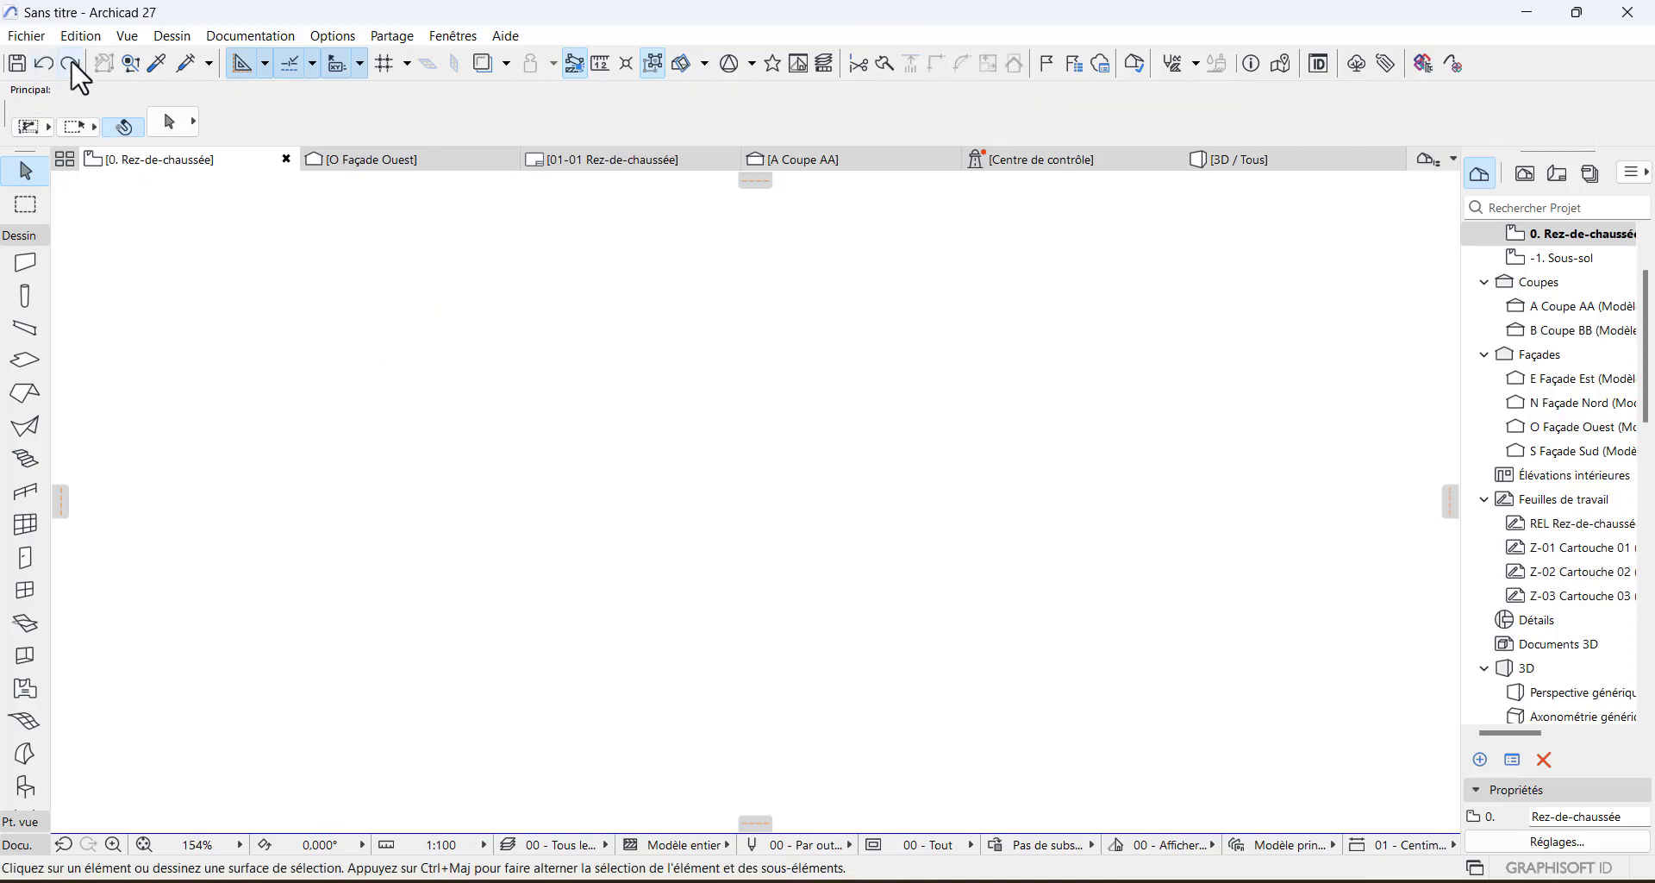
{"action": "left_click", "coordinate": [71, 63]}
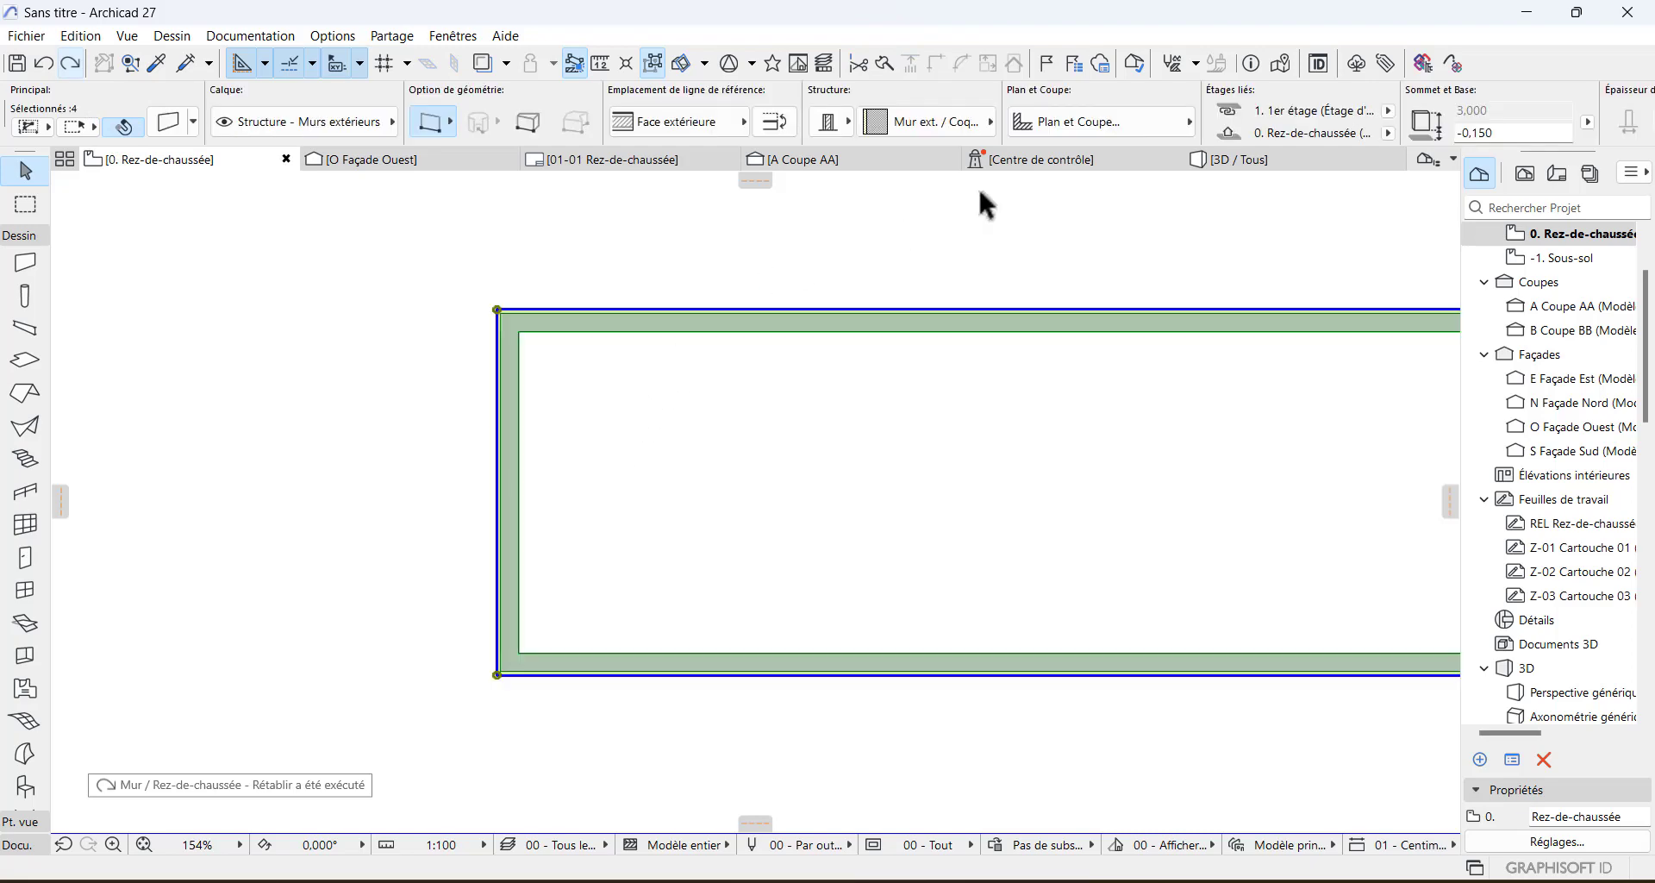
- Open the general 3D view and examine the rectangular wall enclosure from the side and from above
{"action": "left_click", "coordinate": [1238, 163]}
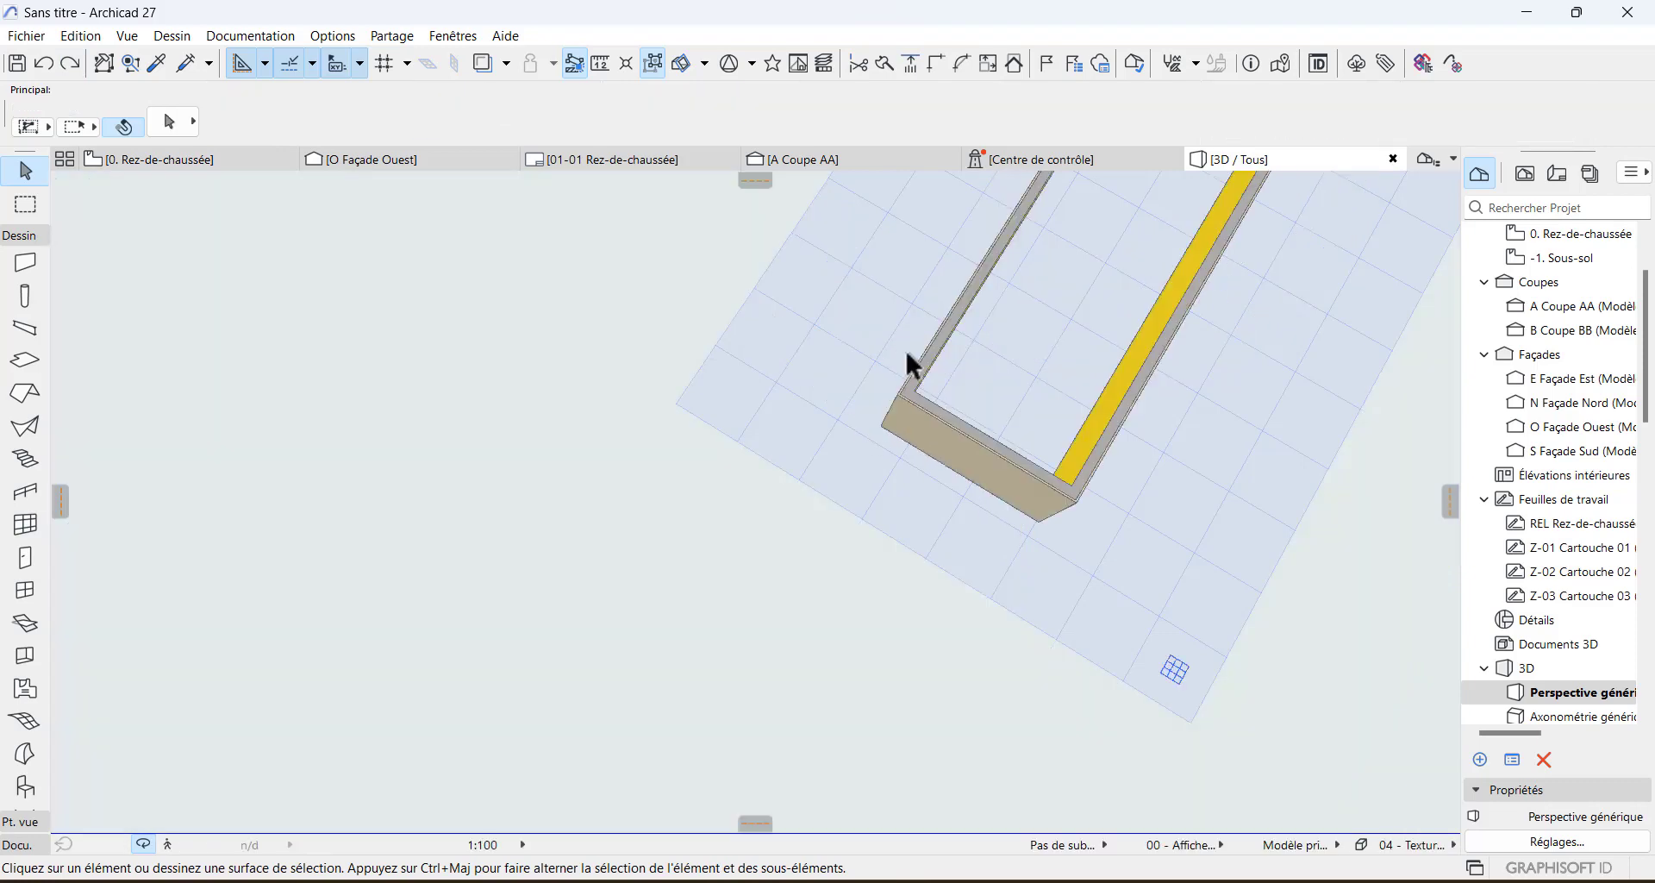
{"action": "left_click", "coordinate": [143, 845]}
{"action": "left_click_drag", "start_coordinate": [1083, 632], "coordinate": [831, 317]}
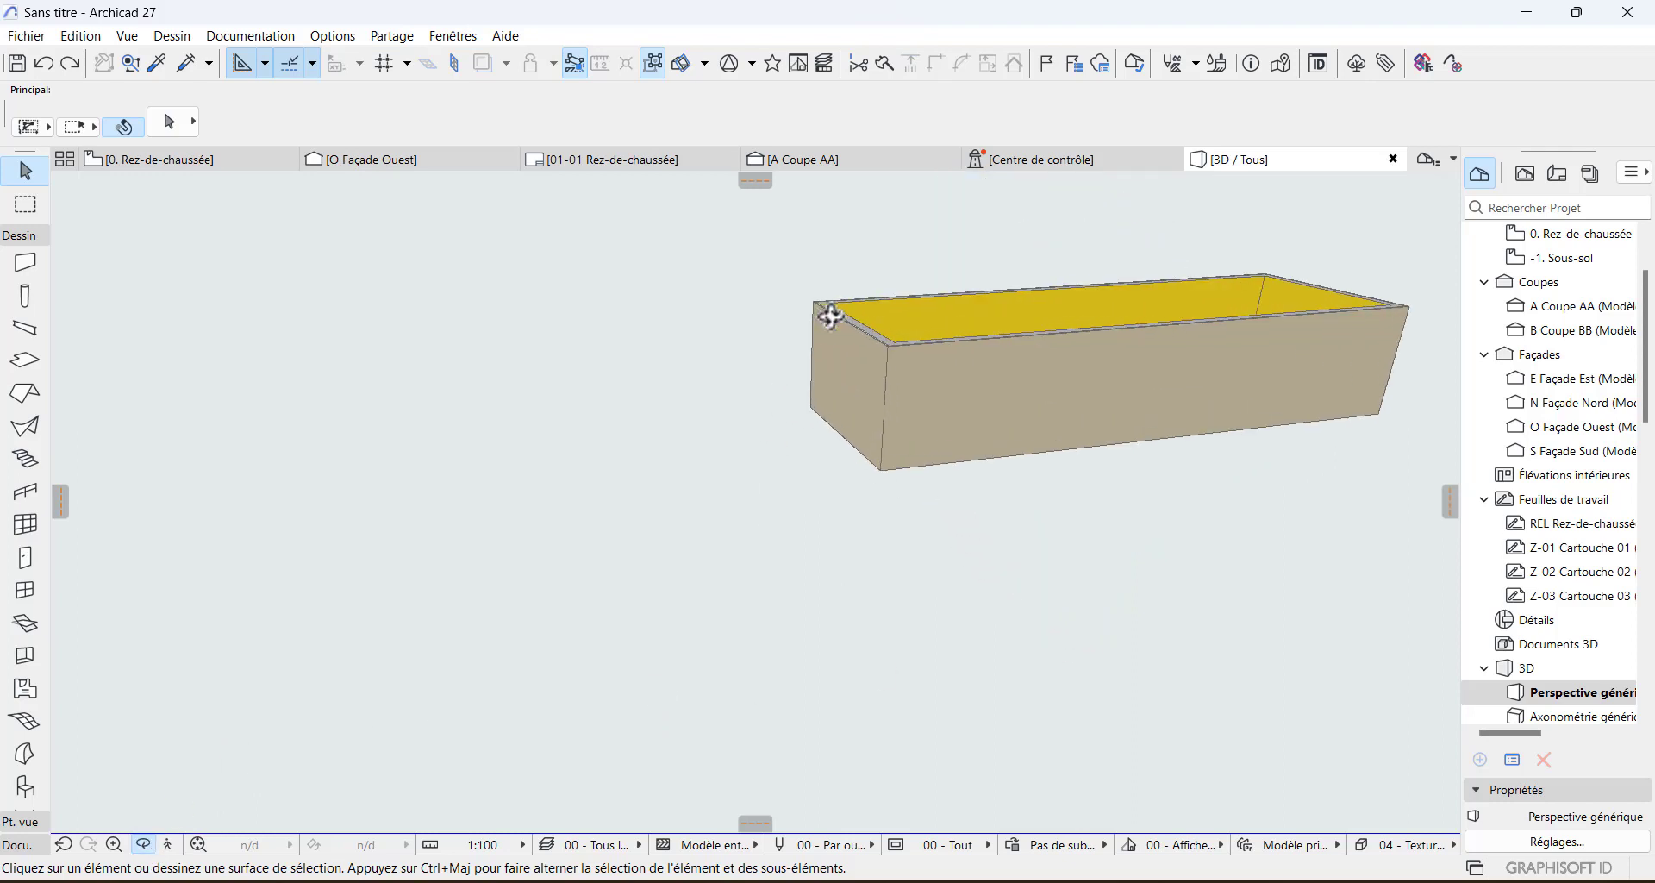
{"action": "scroll", "coordinate": [832, 317], "scroll_direction": "up", "scroll_amount": 2}
{"action": "scroll", "coordinate": [681, 327], "scroll_direction": "up", "scroll_amount": 2}
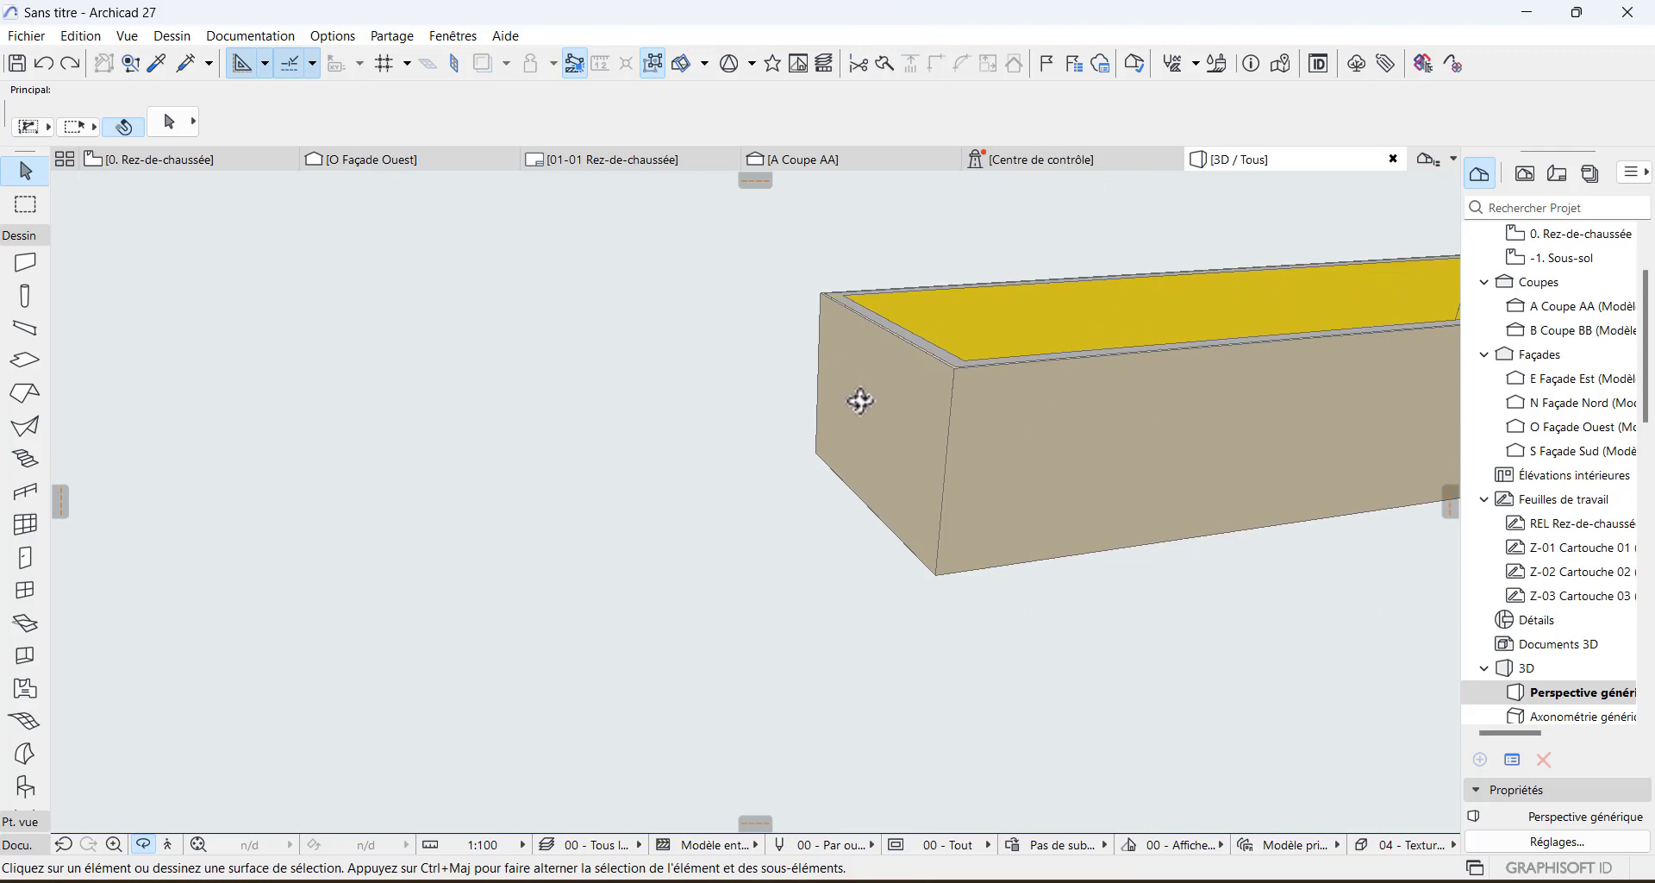
{"action": "left_click_drag", "start_coordinate": [860, 401], "coordinate": [828, 543]}
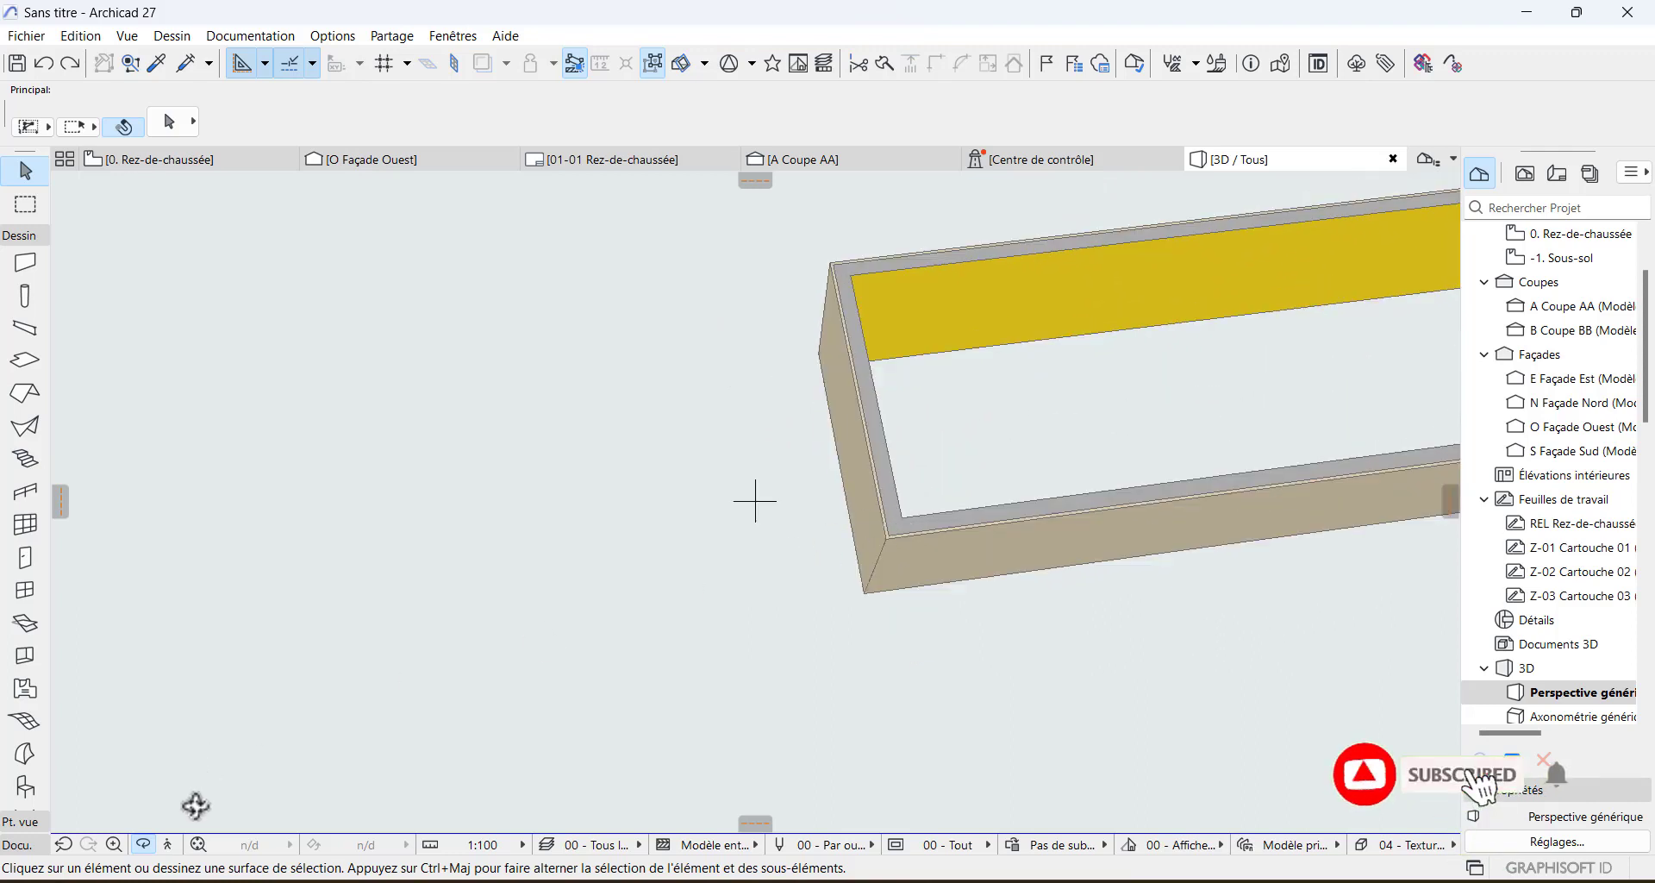
{"action": "left_click", "coordinate": [147, 845]}
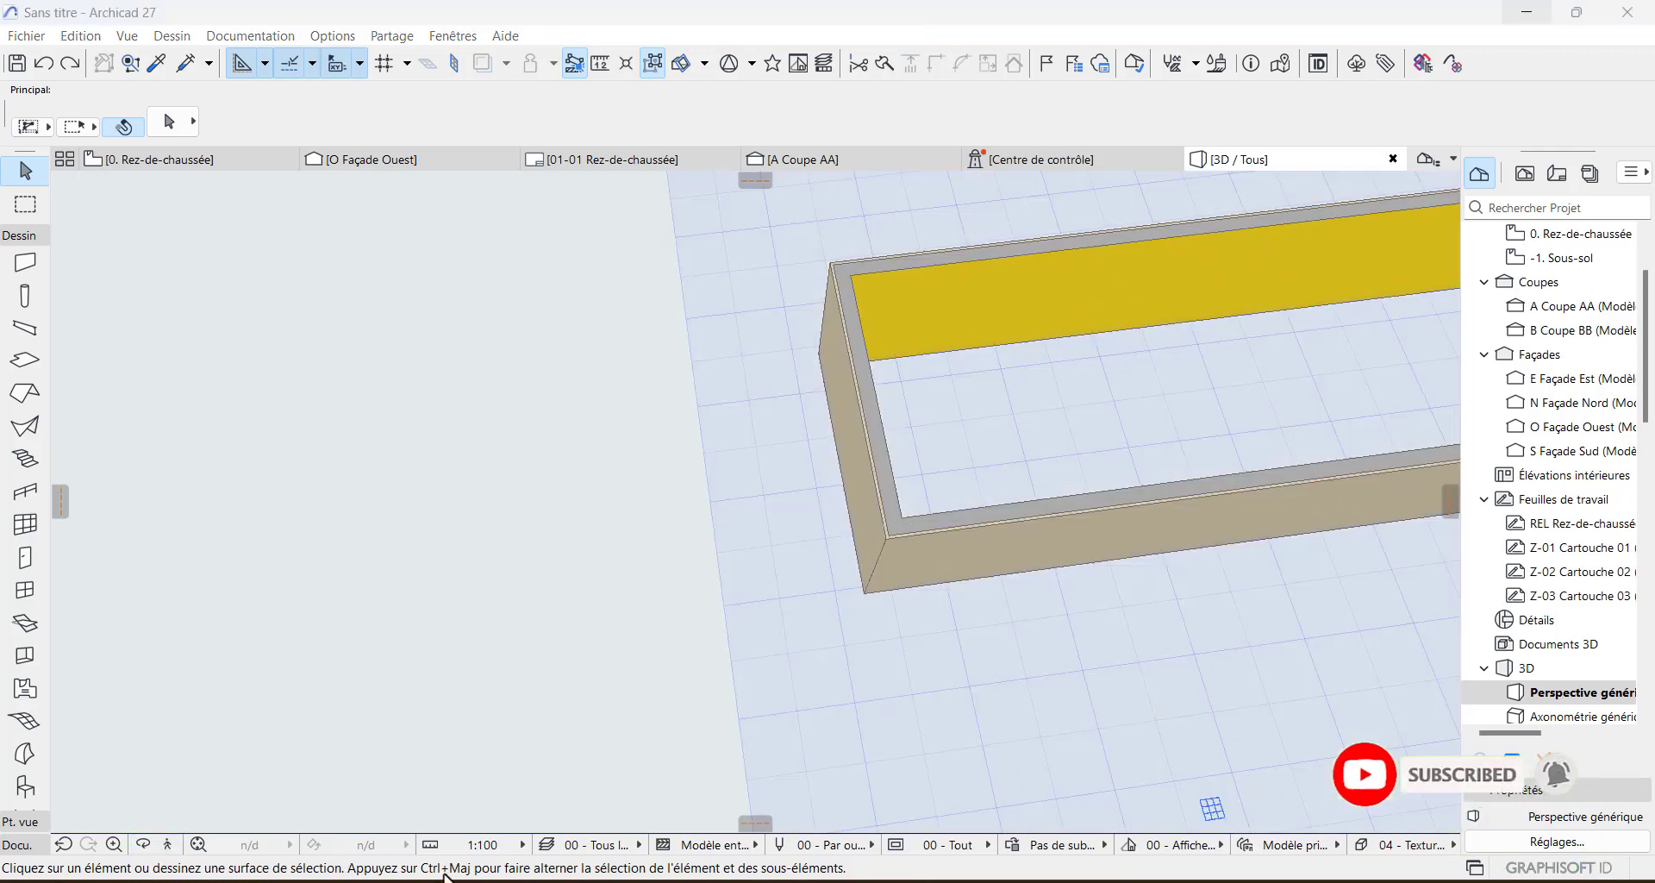
{"action": "scroll", "coordinate": [592, 597], "scroll_direction": "down", "scroll_amount": 3}
{"action": "middle_click_drag", "start_coordinate": [637, 563], "coordinate": [582, 586]}
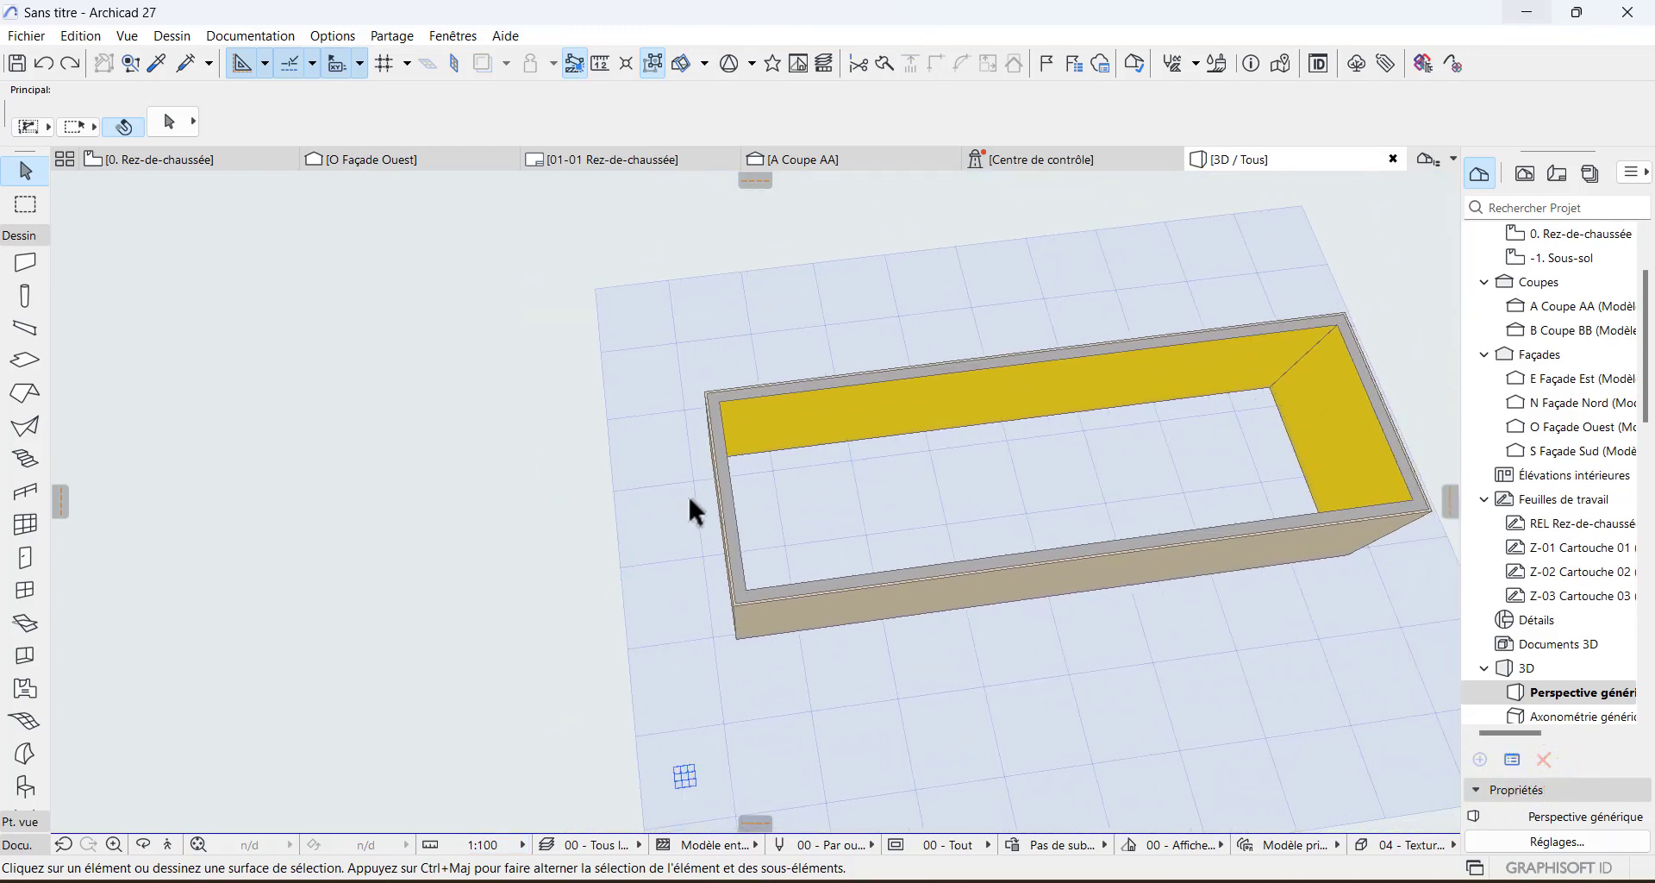
{"action": "scroll", "coordinate": [379, 325], "scroll_direction": "down", "scroll_amount": 2}
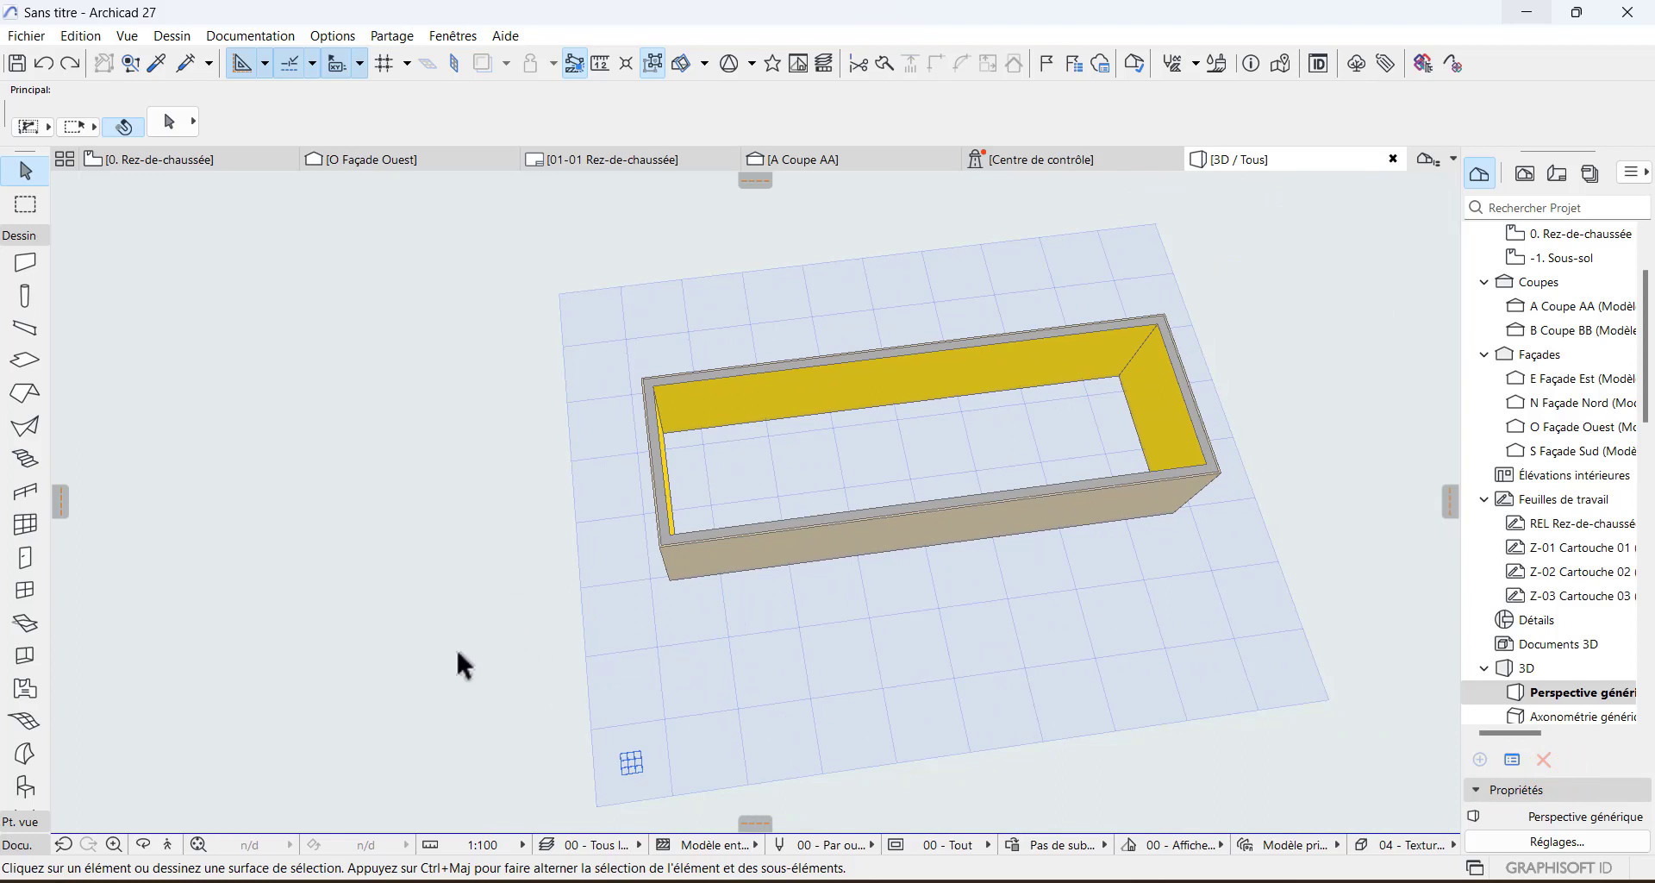
{"action": "scroll", "coordinate": [457, 648], "scroll_direction": "up", "scroll_amount": 1}
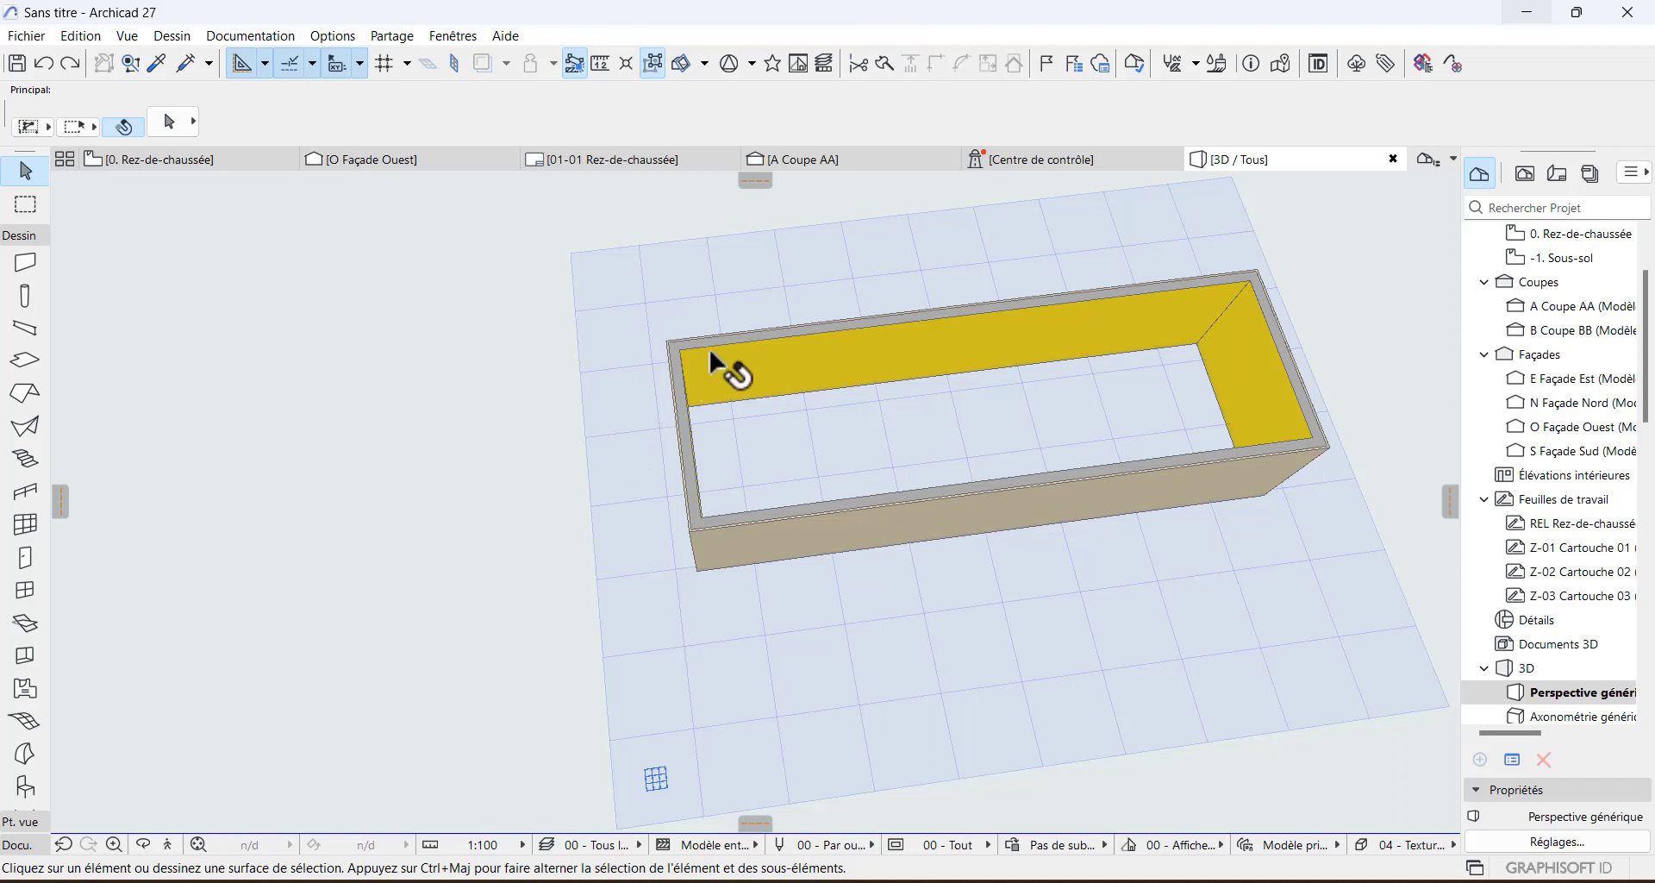
{"action": "scroll", "coordinate": [287, 374], "scroll_direction": "up", "scroll_amount": 1}
{"action": "scroll", "coordinate": [302, 384], "scroll_direction": "down", "scroll_amount": 2}
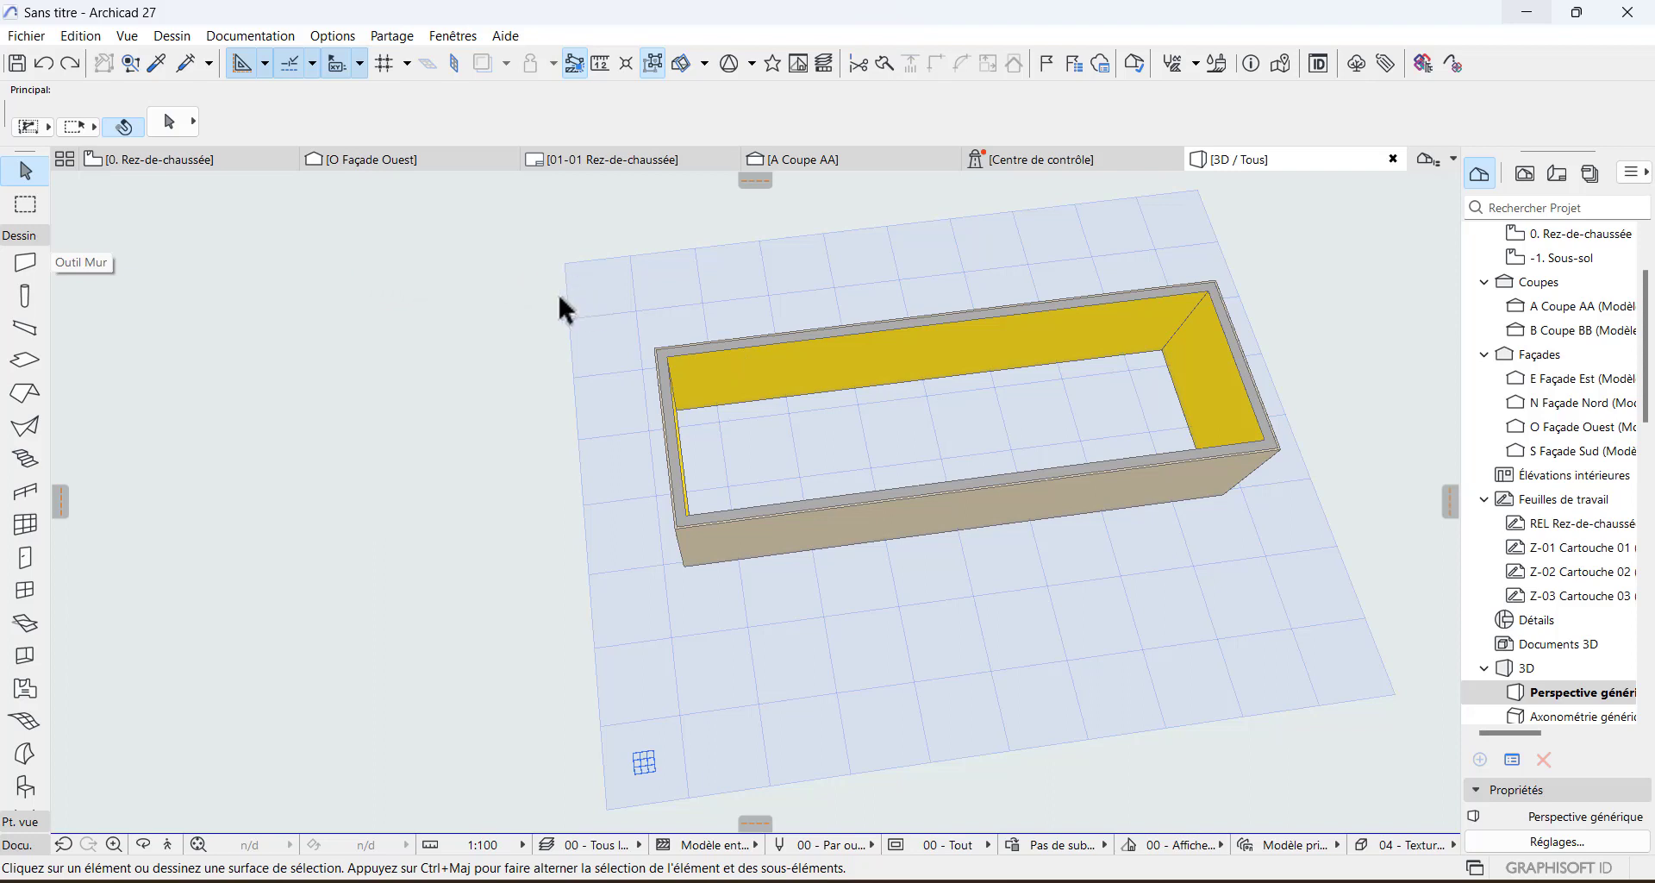
- Select all four exterior walls and capture their section as a custom wall profile in the Profile Manager
{"action": "left_click", "coordinate": [26, 265]}
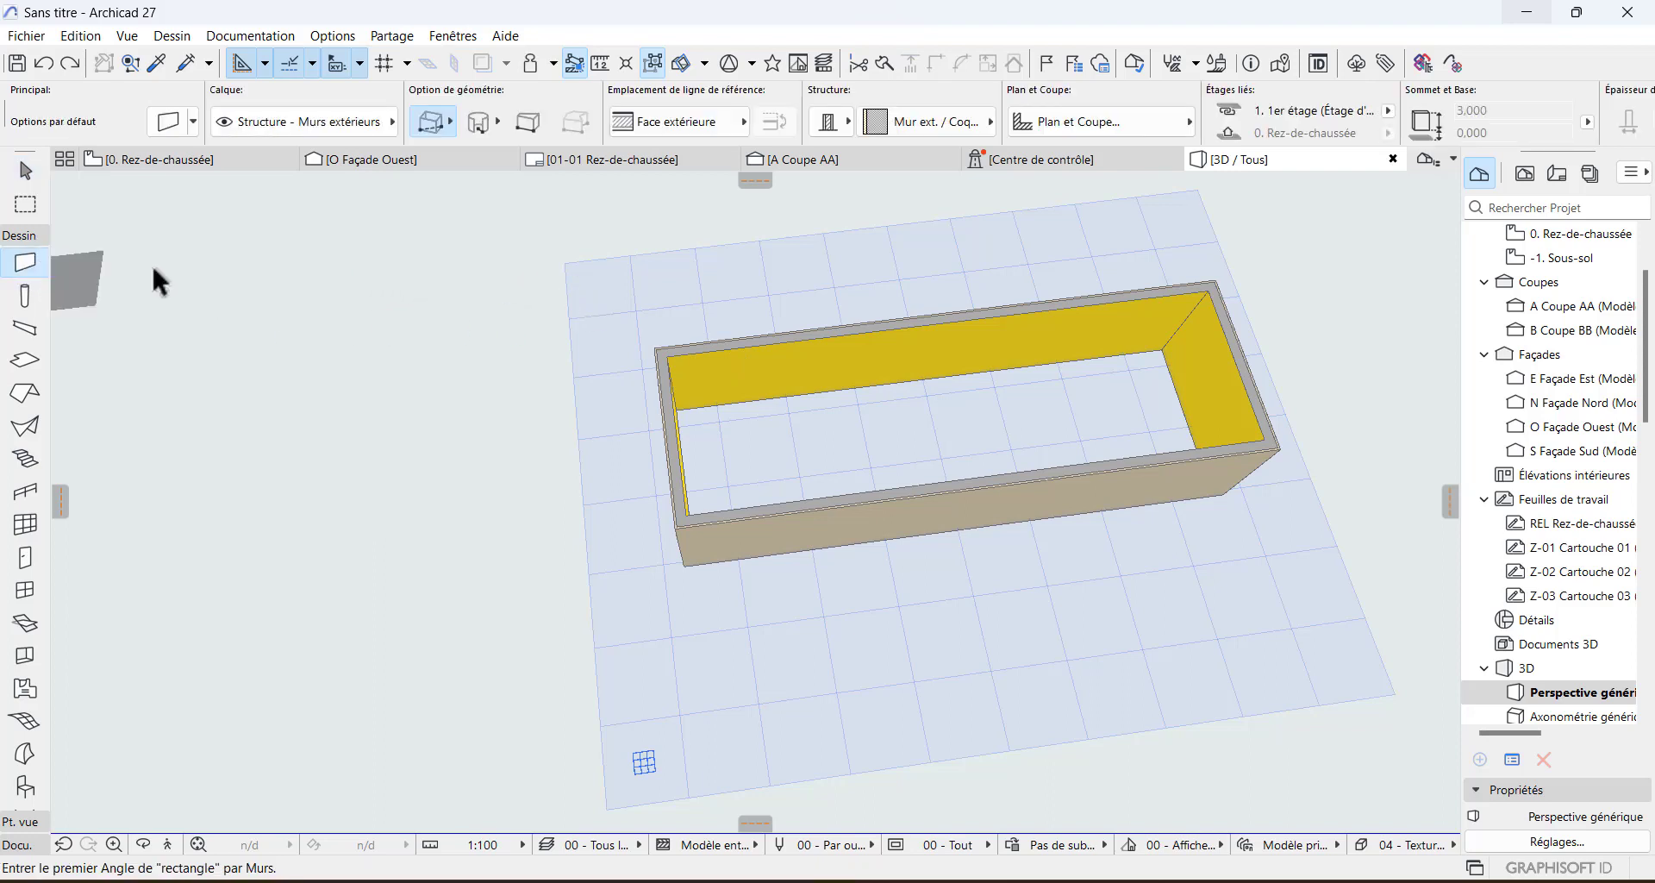
{"action": "key", "text": "ctrl+a"}
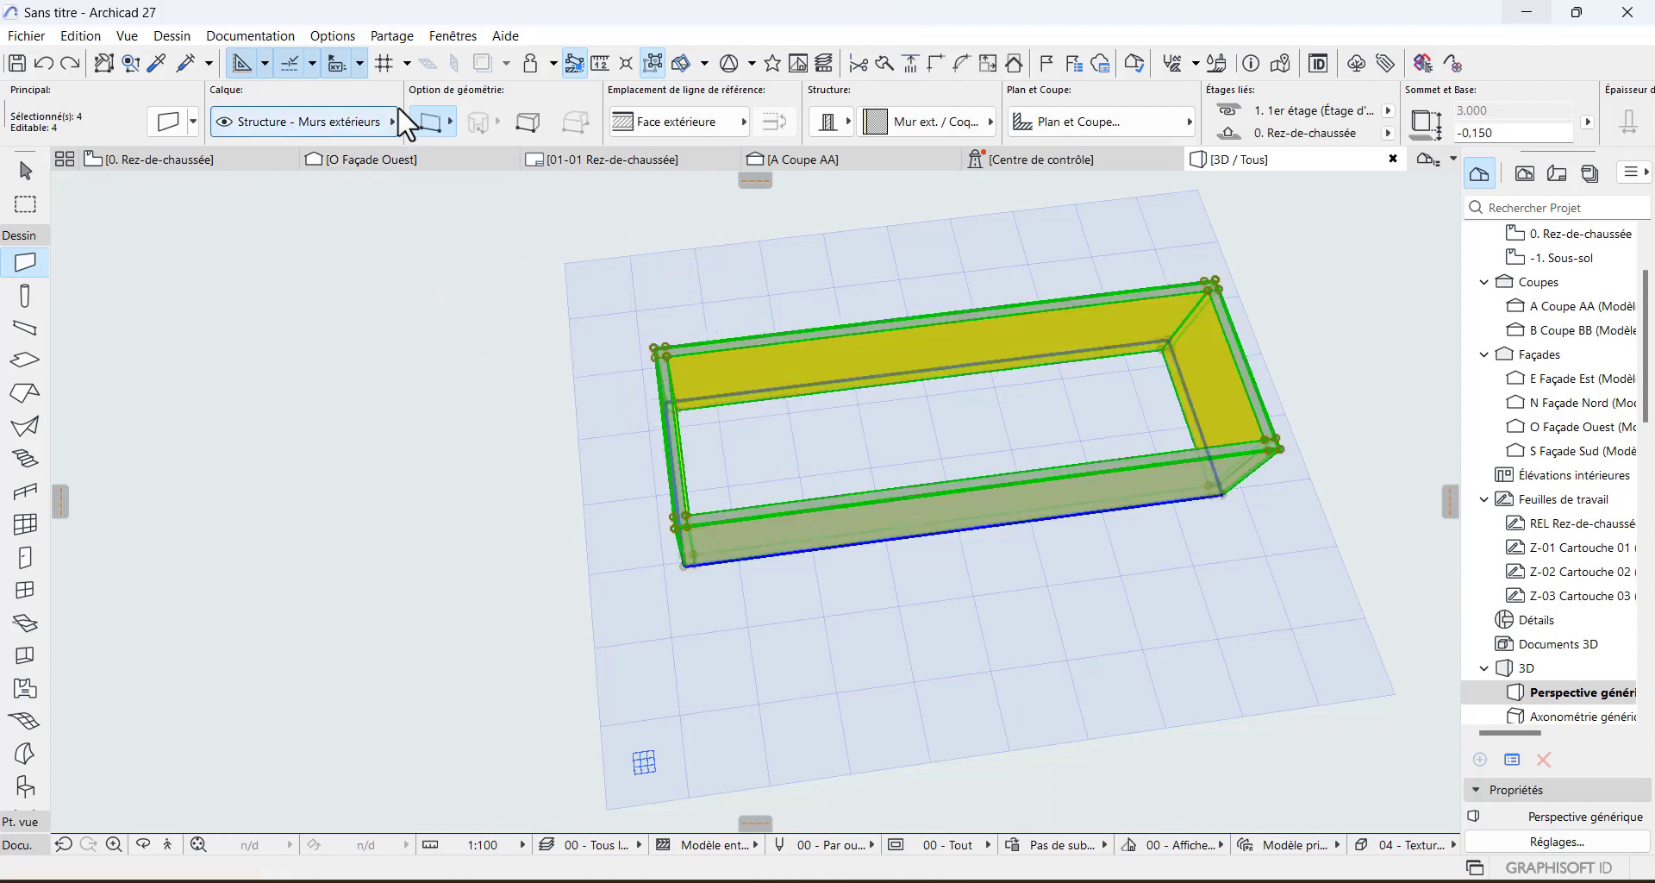
{"action": "left_click", "coordinate": [332, 36]}
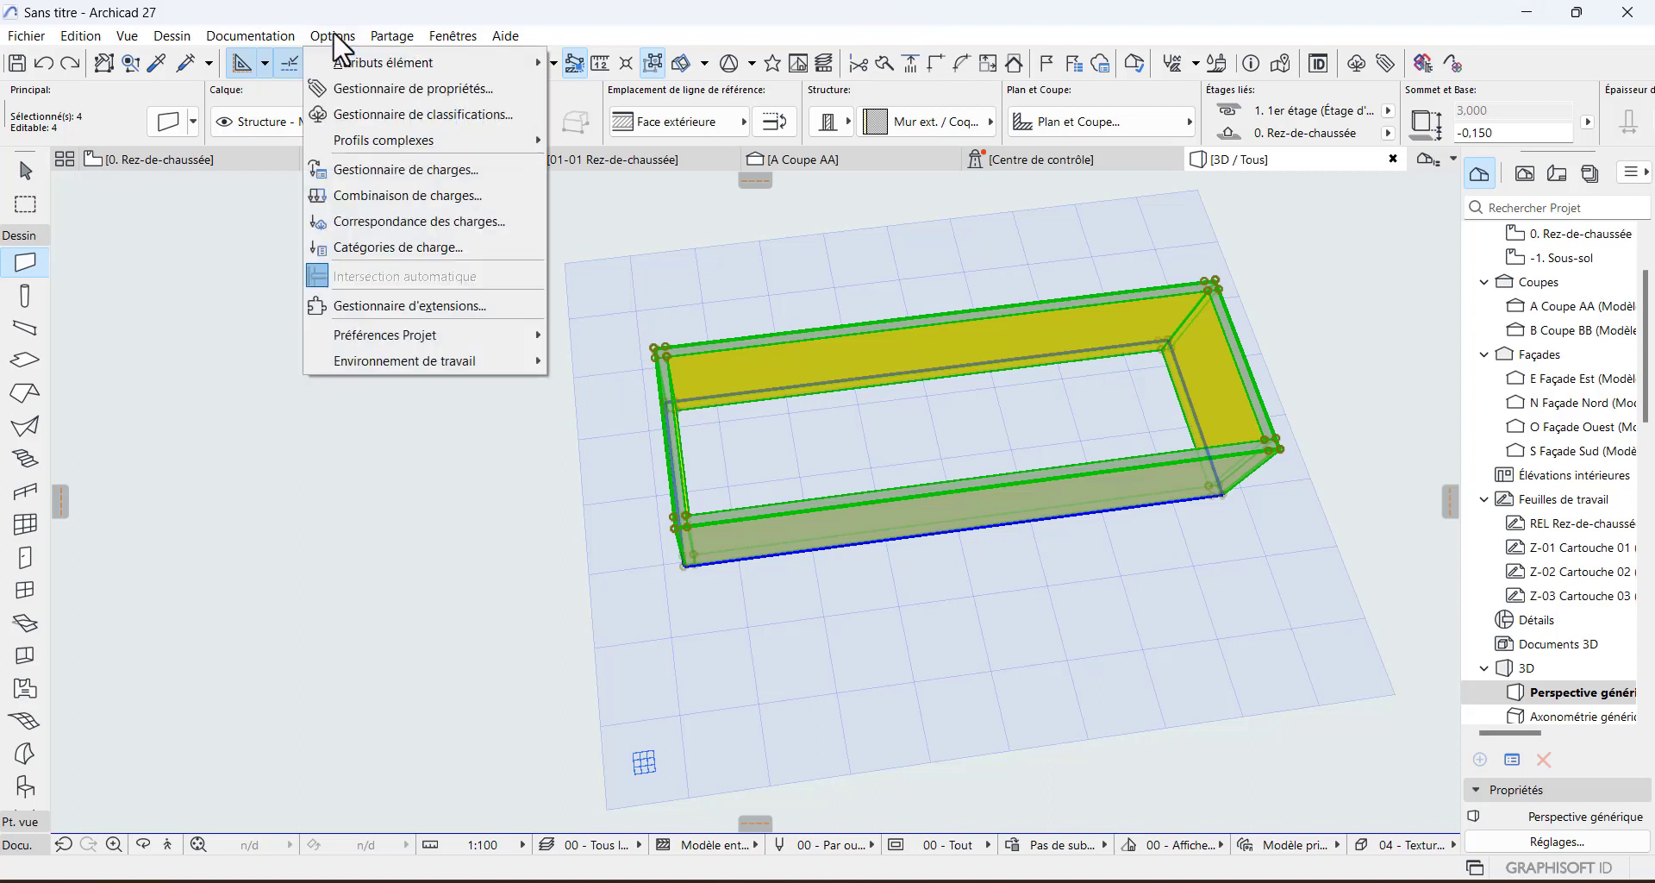
{"action": "mouse_move", "coordinate": [412, 134]}
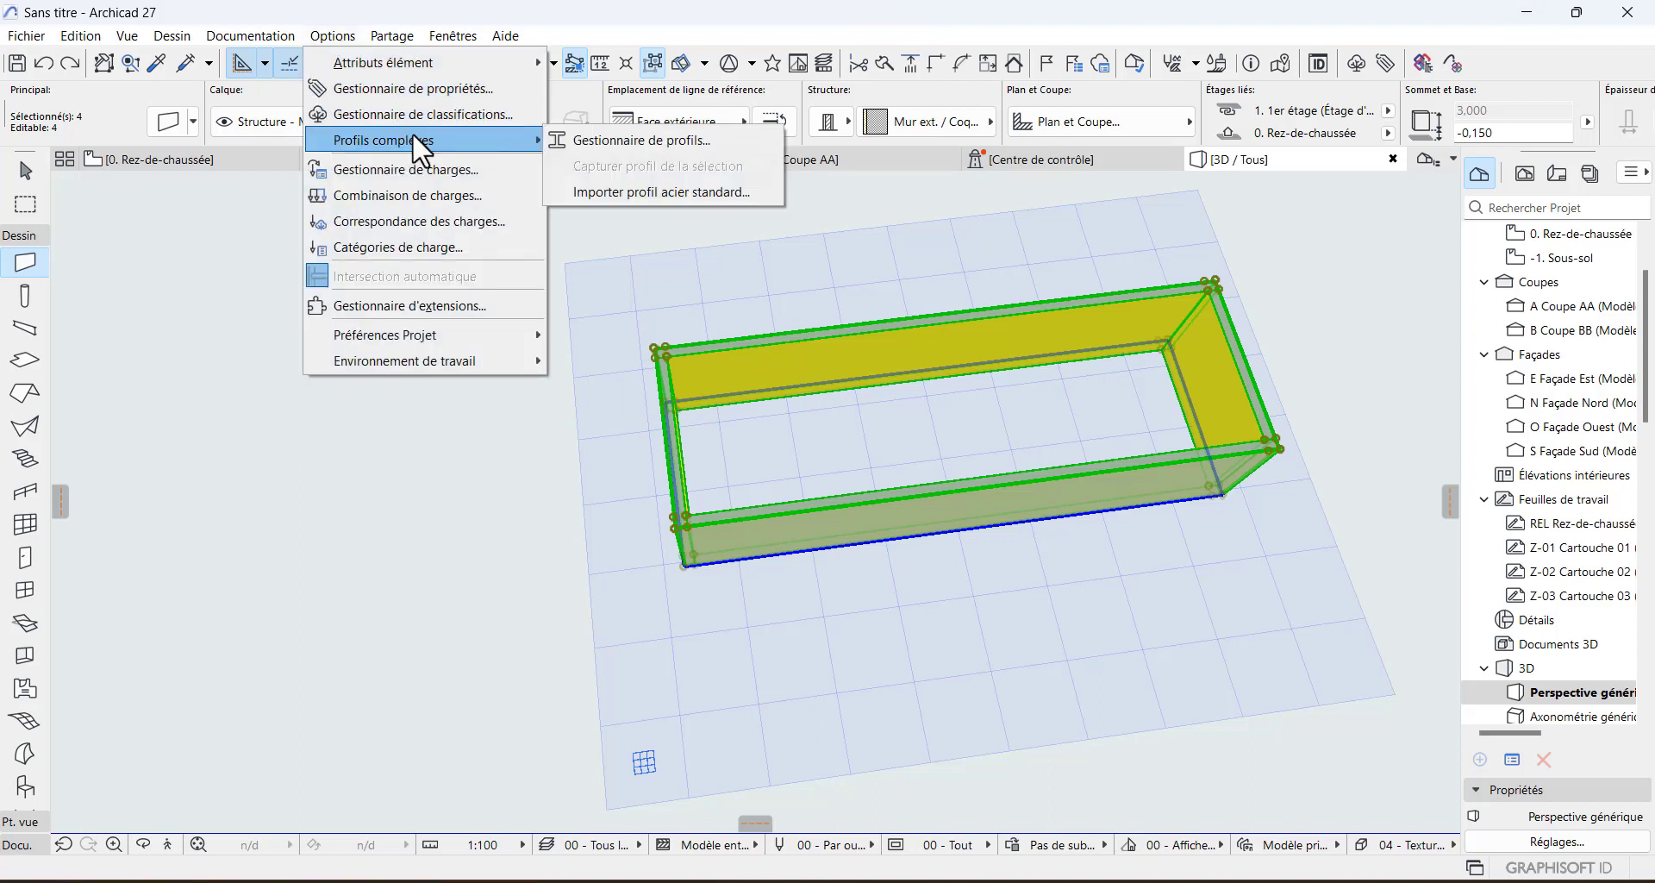
{"action": "left_click", "coordinate": [613, 140]}
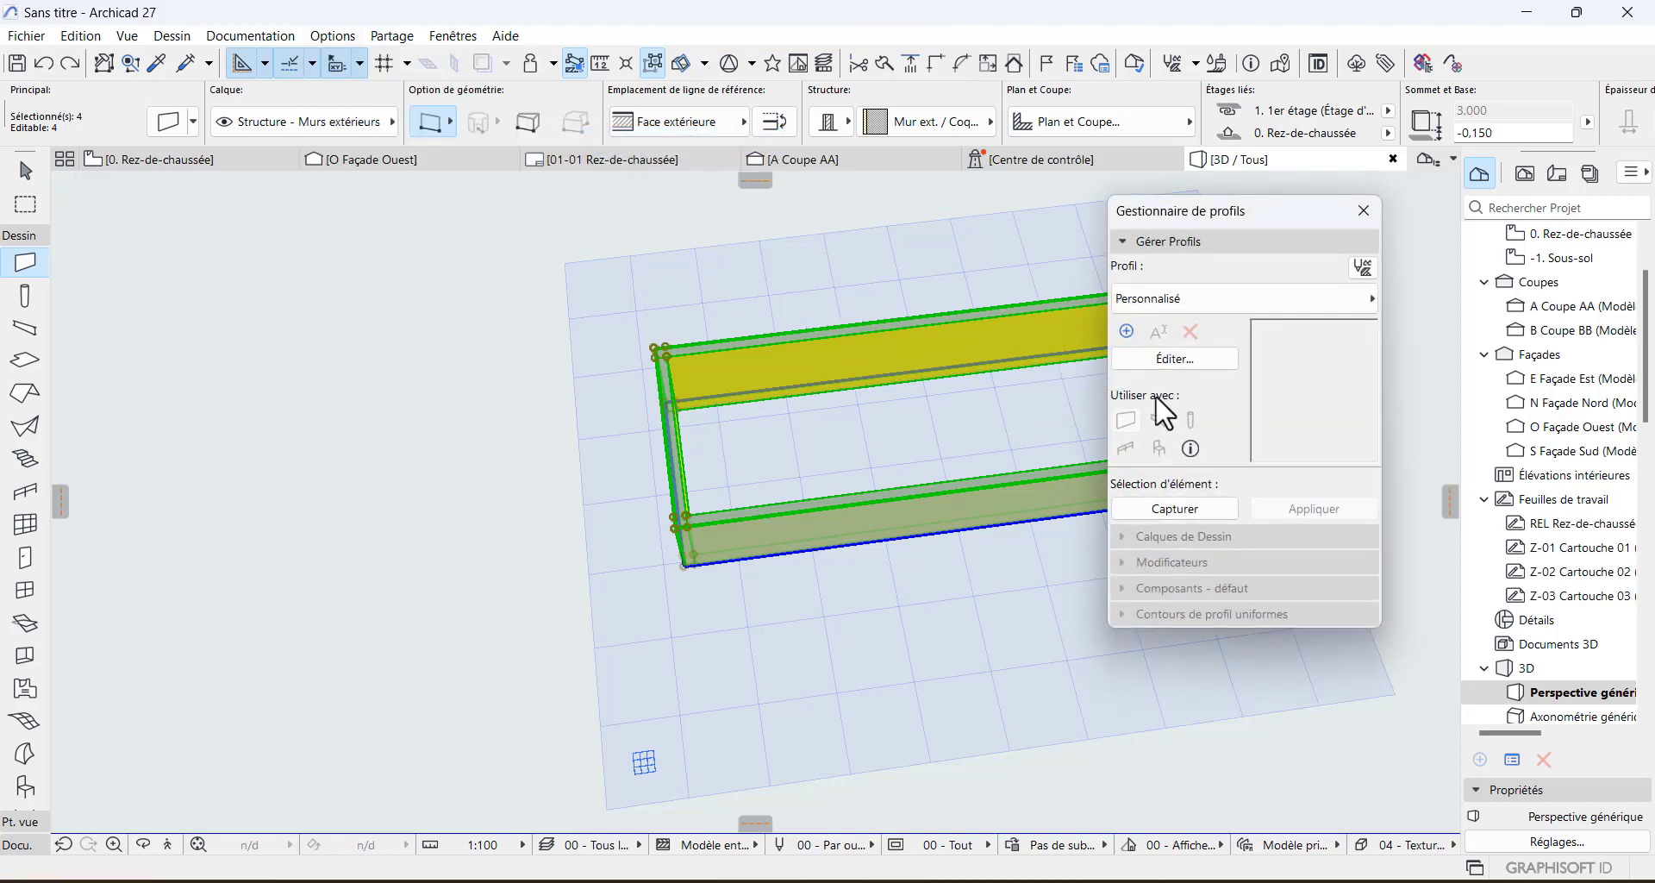
{"action": "left_click", "coordinate": [1177, 506]}
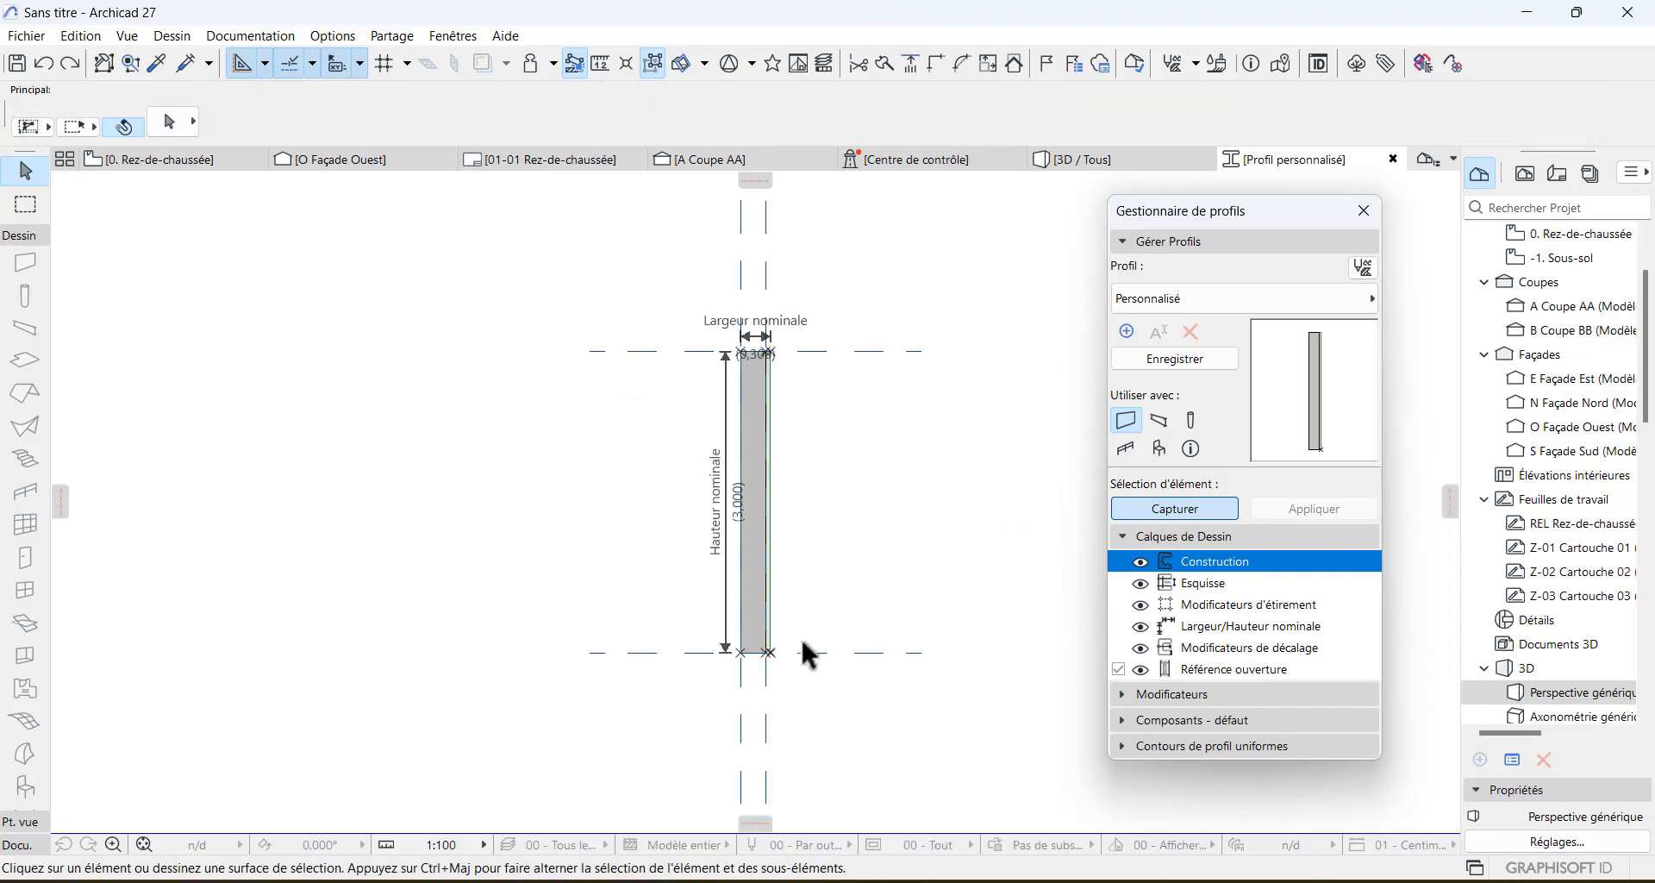
- Select the structural core fill of the captured wall profile in the profile editor
{"action": "scroll", "coordinate": [757, 572], "scroll_direction": "up", "scroll_amount": 2}
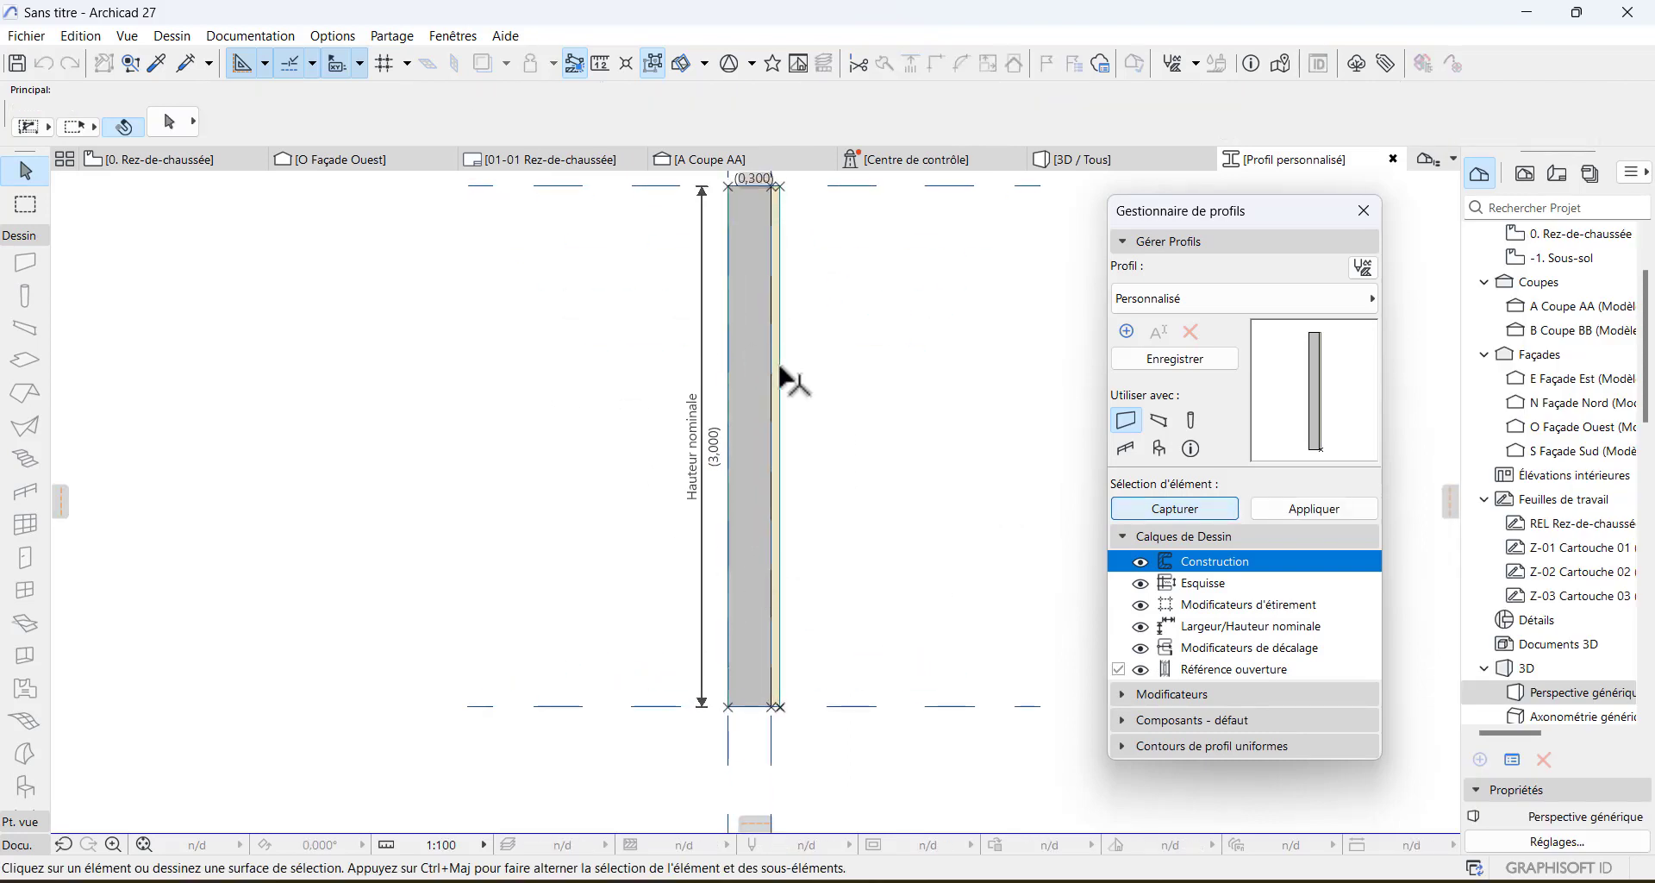
{"action": "middle_click_drag", "start_coordinate": [779, 405], "coordinate": [735, 555]}
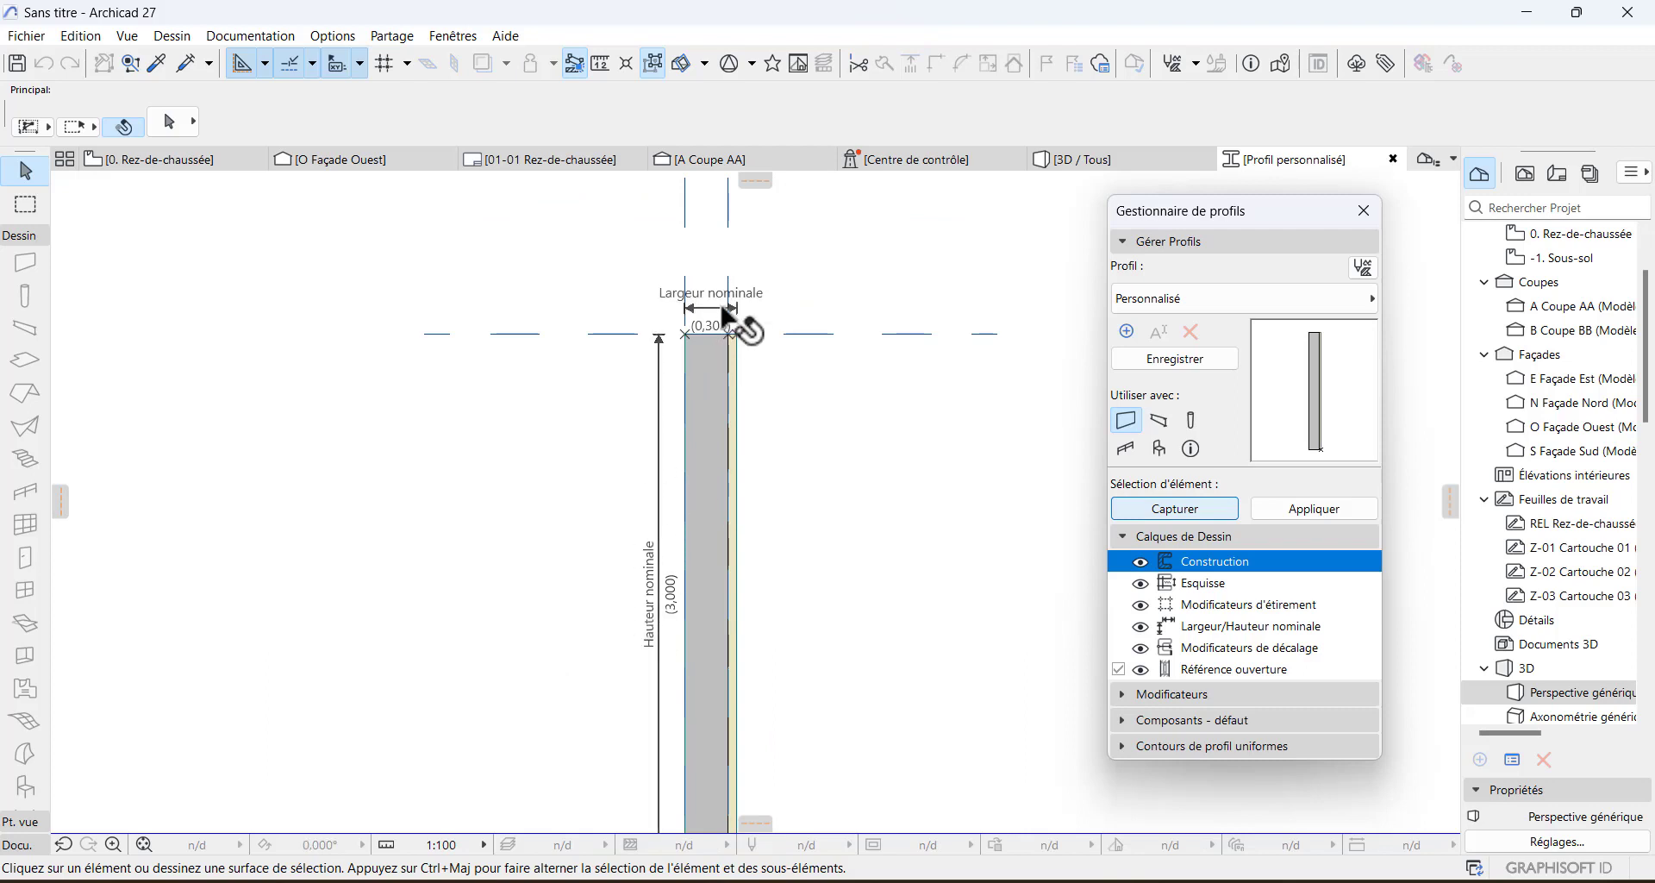
{"action": "scroll", "coordinate": [638, 319], "scroll_direction": "up", "scroll_amount": 3}
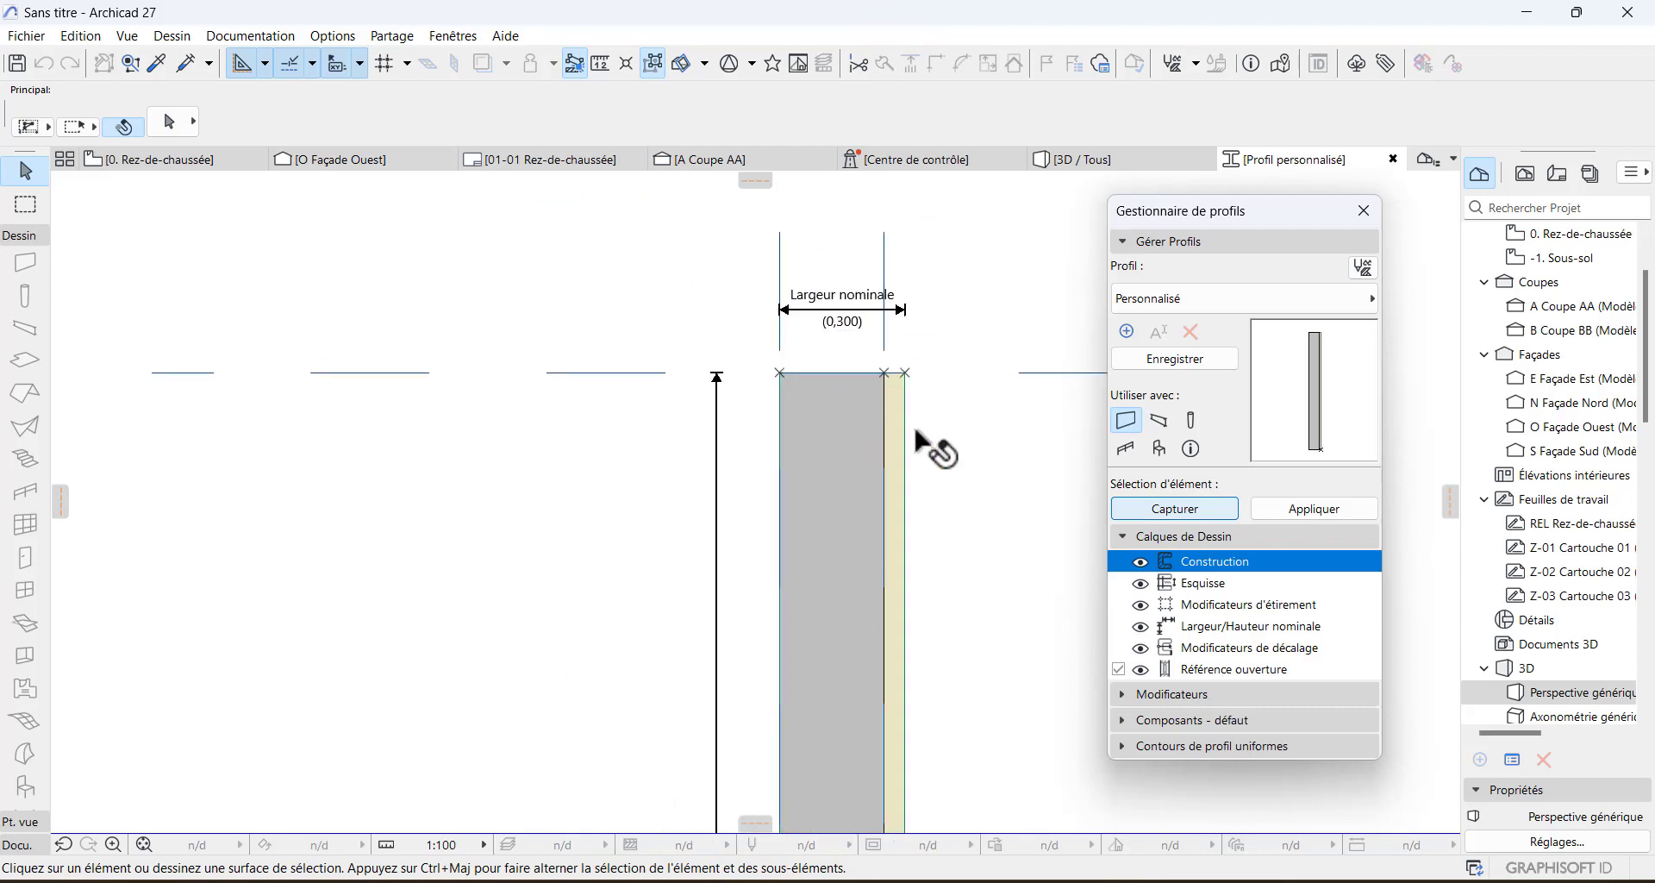
{"action": "left_click", "coordinate": [841, 449]}
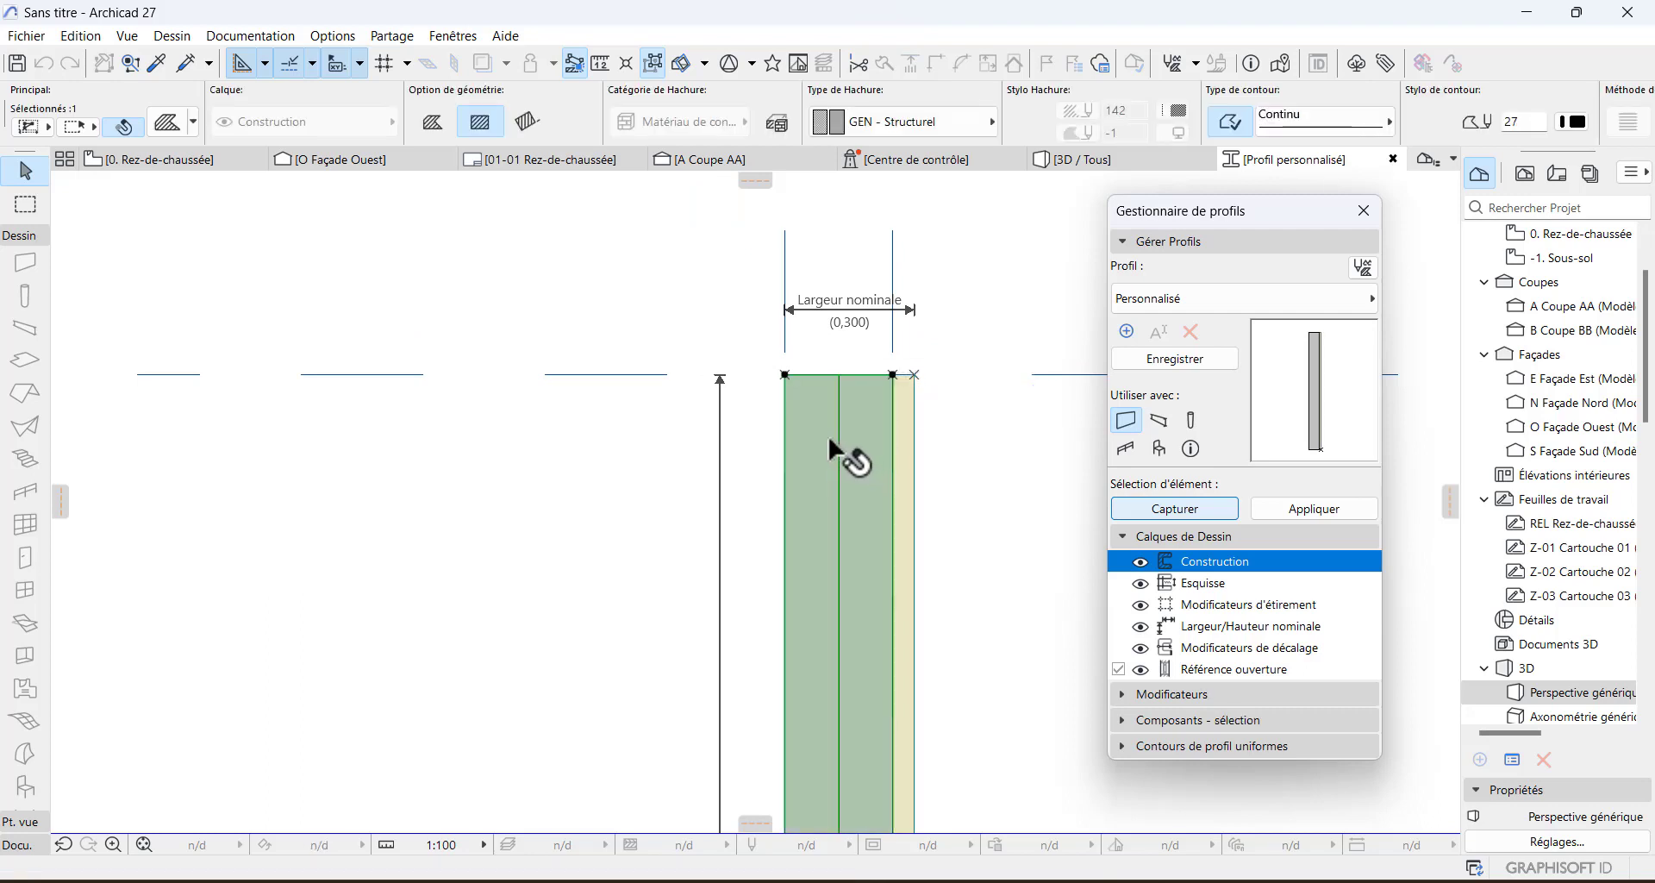
- Examine the captured profile's nominal width, nominal height, reference lines and layers along its full height
{"action": "scroll", "coordinate": [540, 423], "scroll_direction": "down", "scroll_amount": 3}
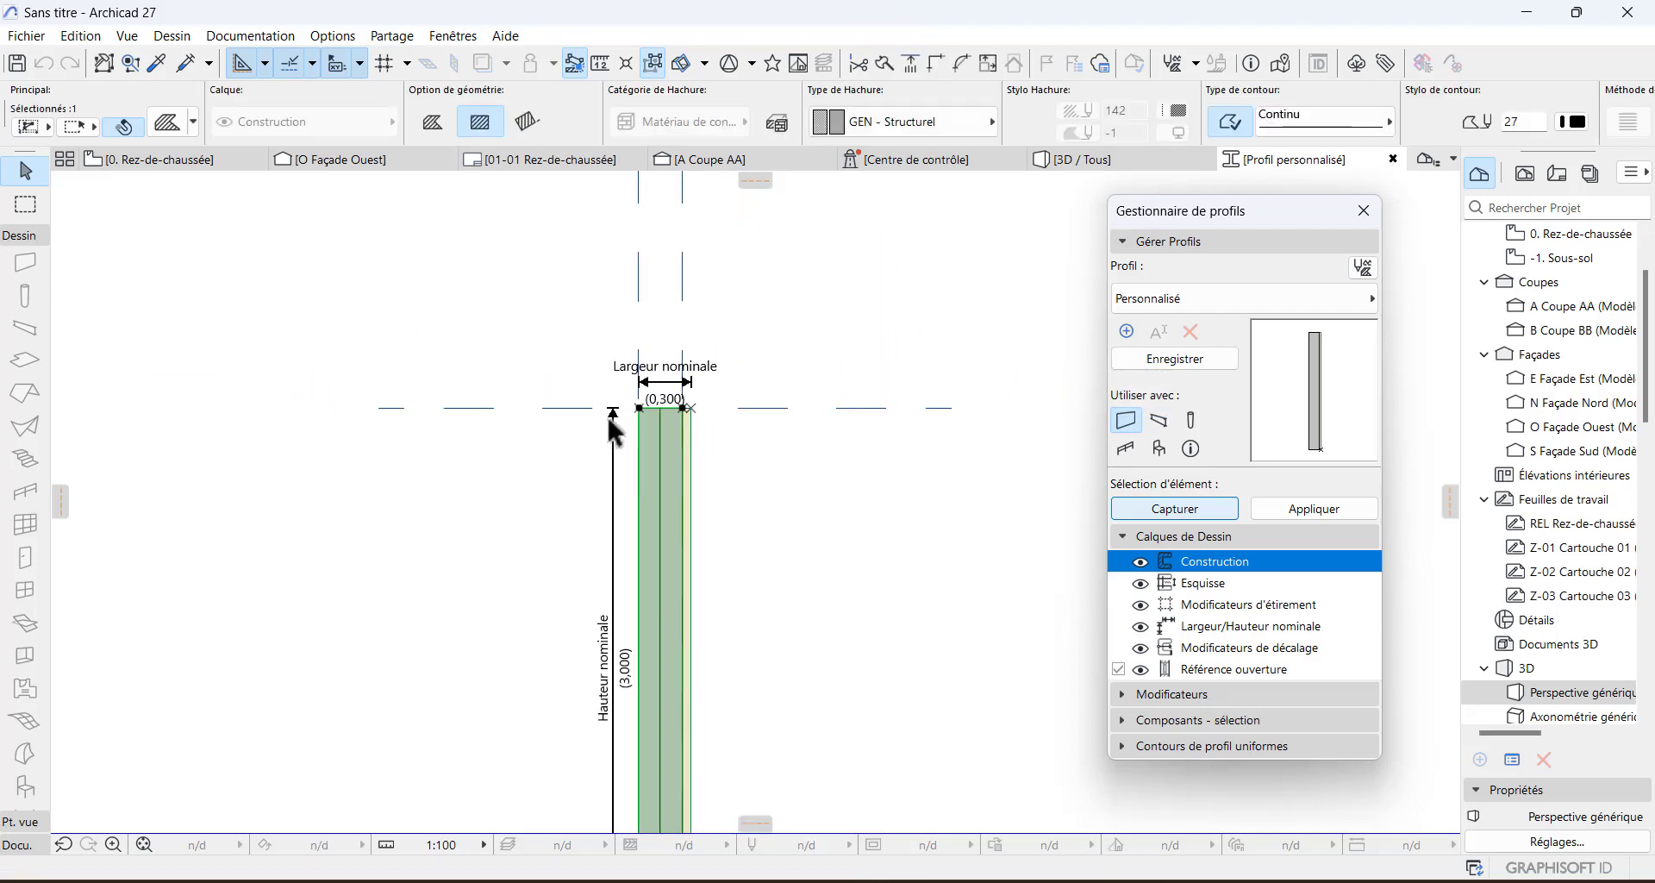
{"action": "scroll", "coordinate": [636, 411], "scroll_direction": "up", "scroll_amount": 3}
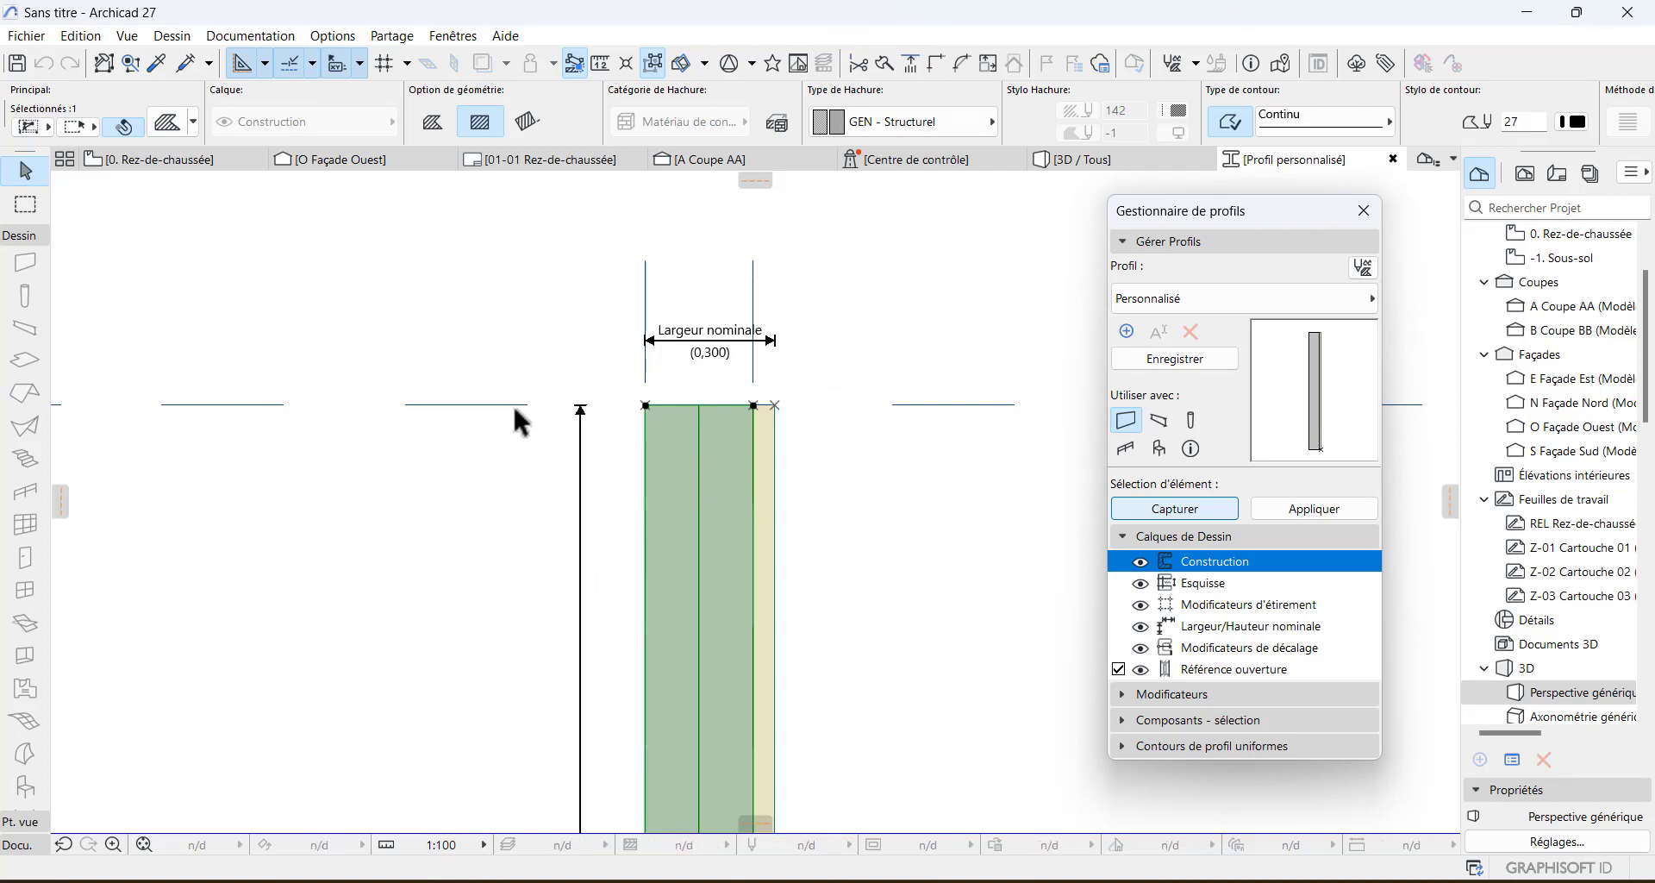
{"action": "scroll", "coordinate": [514, 403], "scroll_direction": "up", "scroll_amount": 2}
{"action": "scroll", "coordinate": [529, 436], "scroll_direction": "down", "scroll_amount": 5}
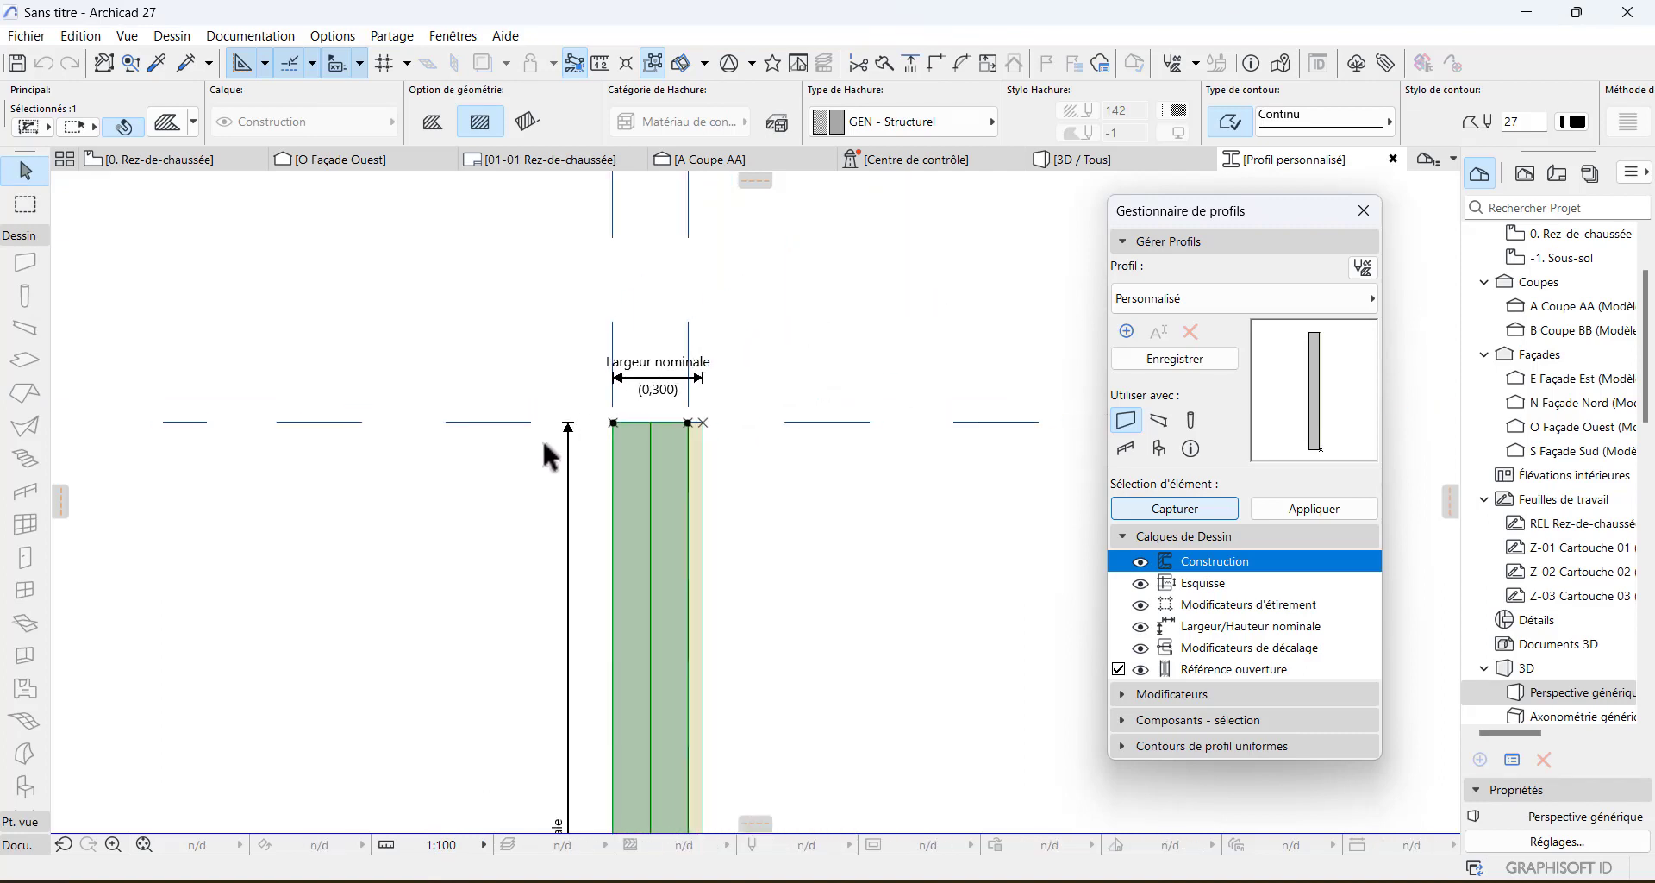
{"action": "scroll", "coordinate": [576, 681], "scroll_direction": "up", "scroll_amount": 3}
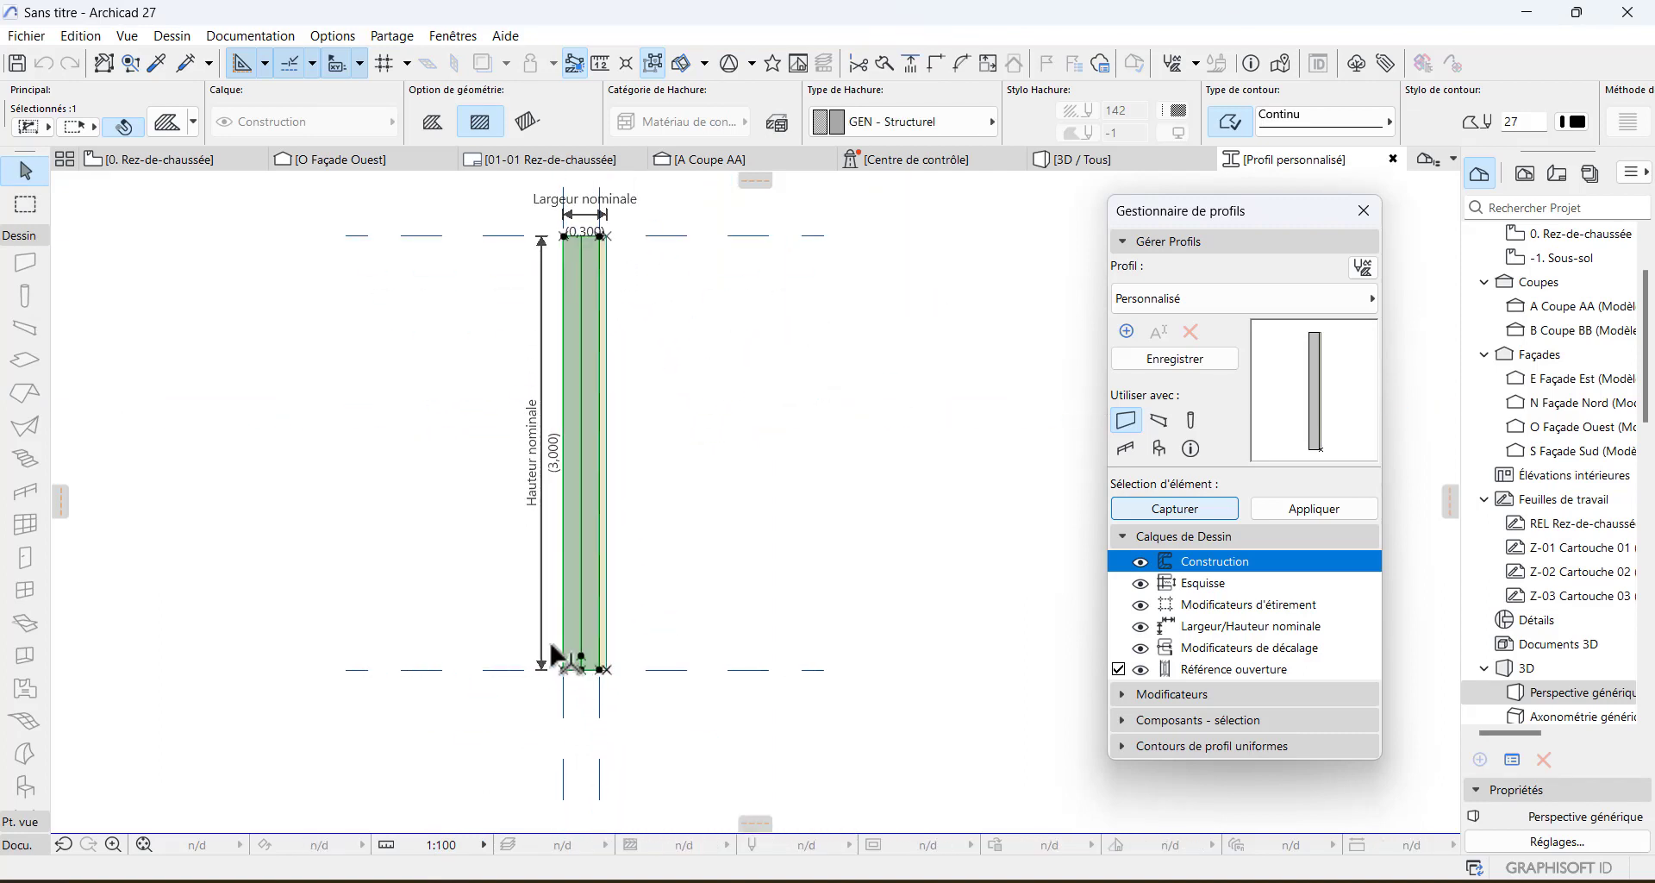
{"action": "scroll", "coordinate": [523, 664], "scroll_direction": "up", "scroll_amount": 2}
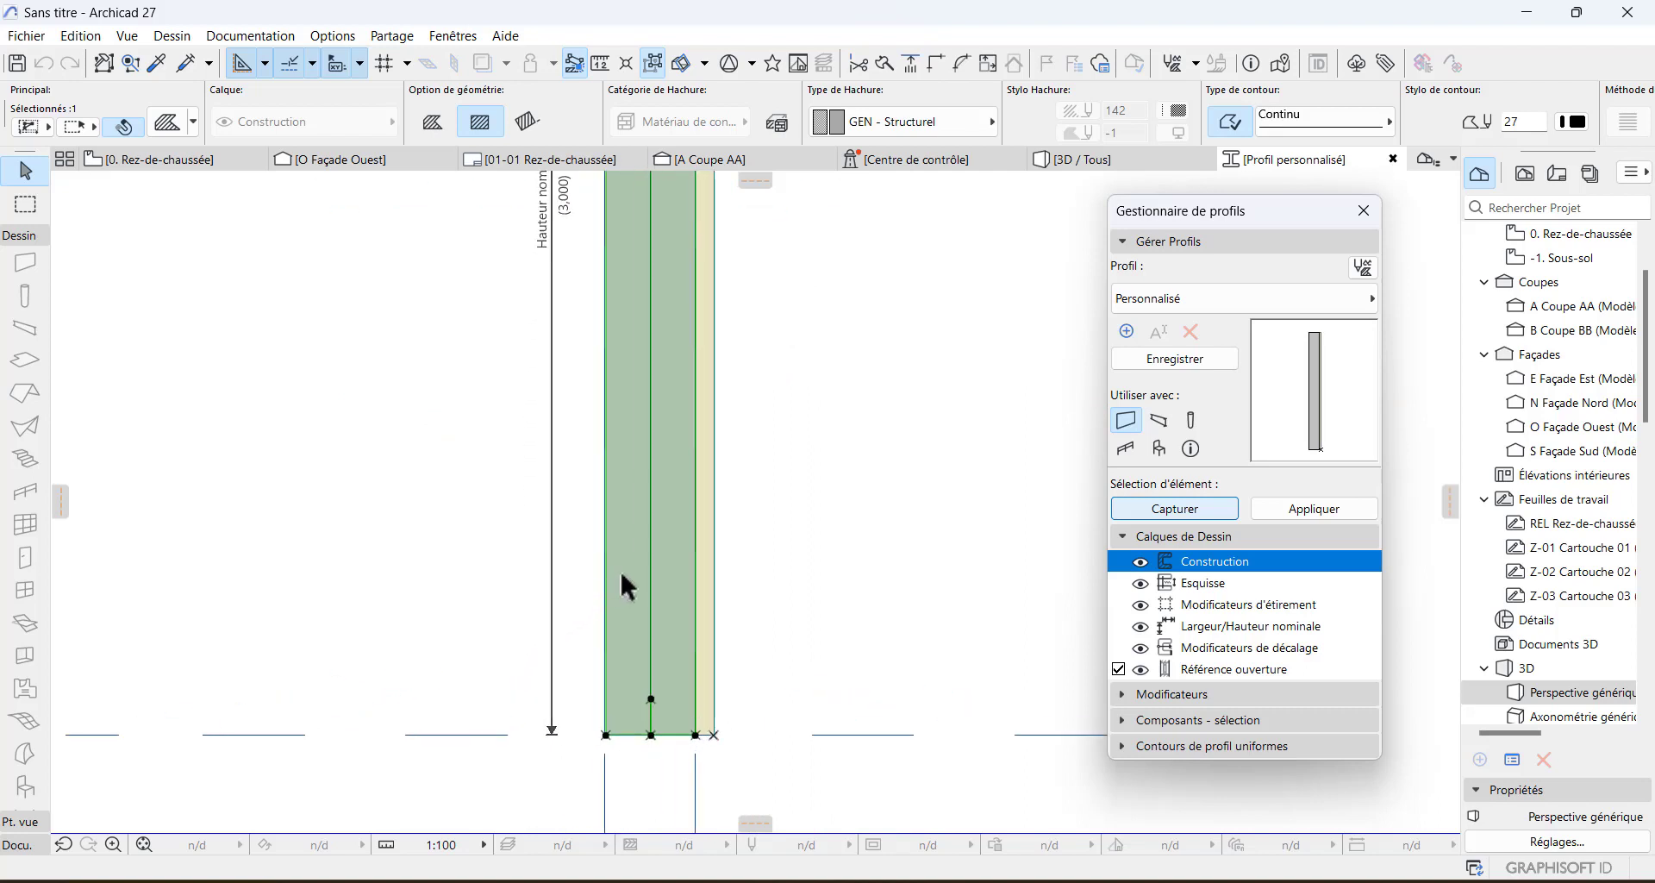
{"action": "middle_click_drag", "start_coordinate": [536, 457], "coordinate": [536, 690]}
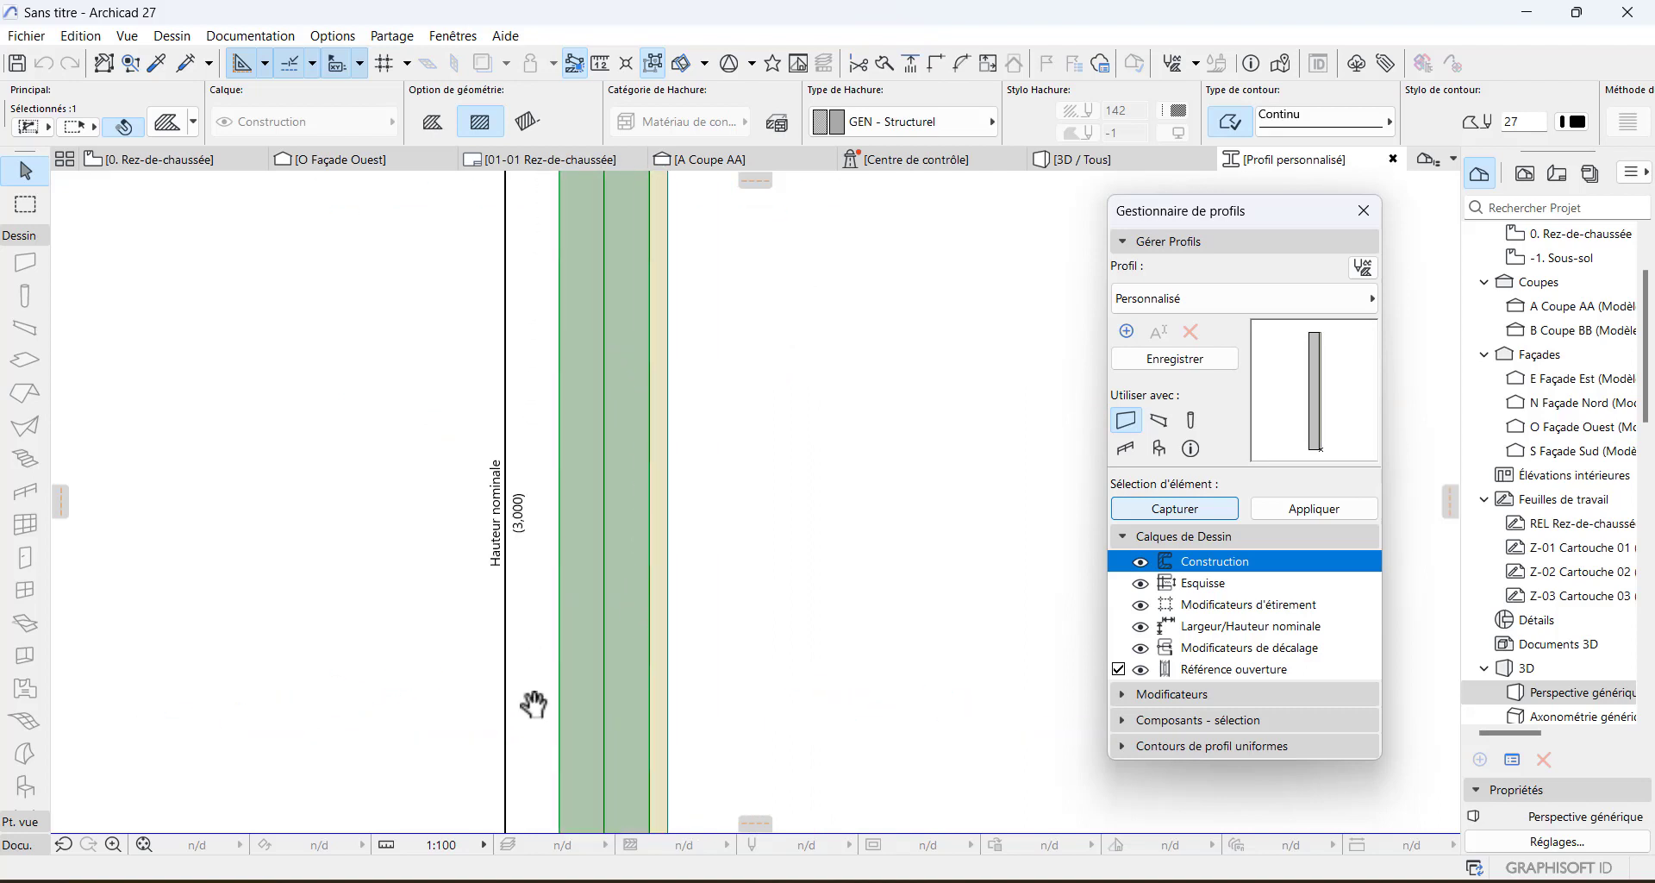
{"action": "middle_click_drag", "start_coordinate": [625, 448], "coordinate": [606, 747]}
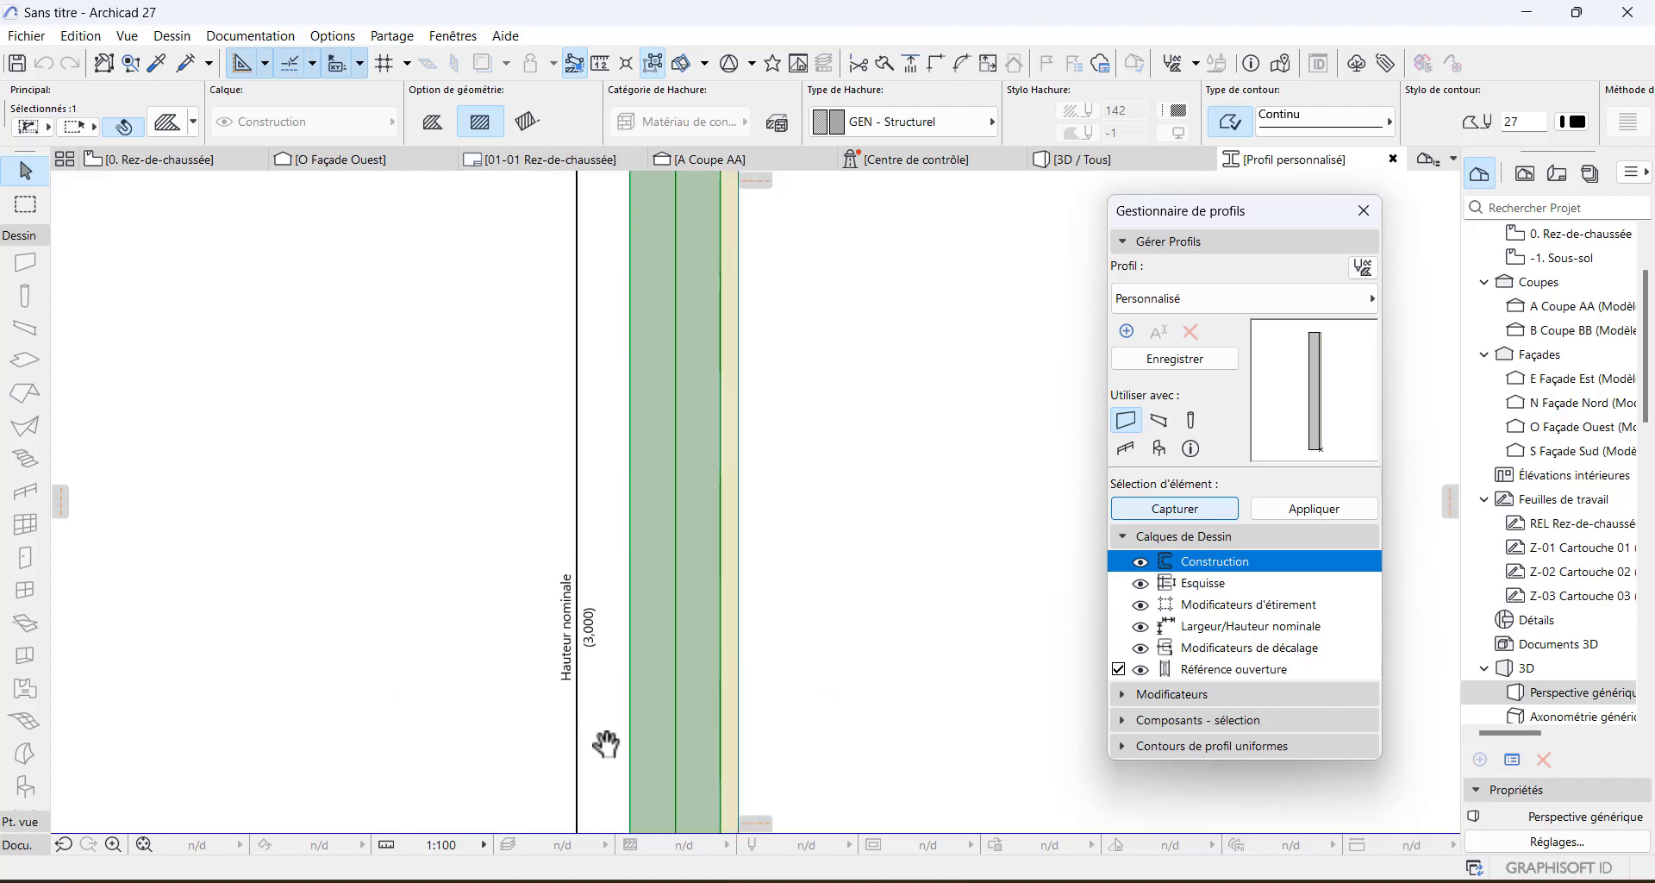
- Examine the exterior cladding component and its edge lines at the upper end of the profile
{"action": "scroll", "coordinate": [618, 667], "scroll_direction": "down", "scroll_amount": 2}
{"action": "scroll", "coordinate": [662, 214], "scroll_direction": "up", "scroll_amount": 1}
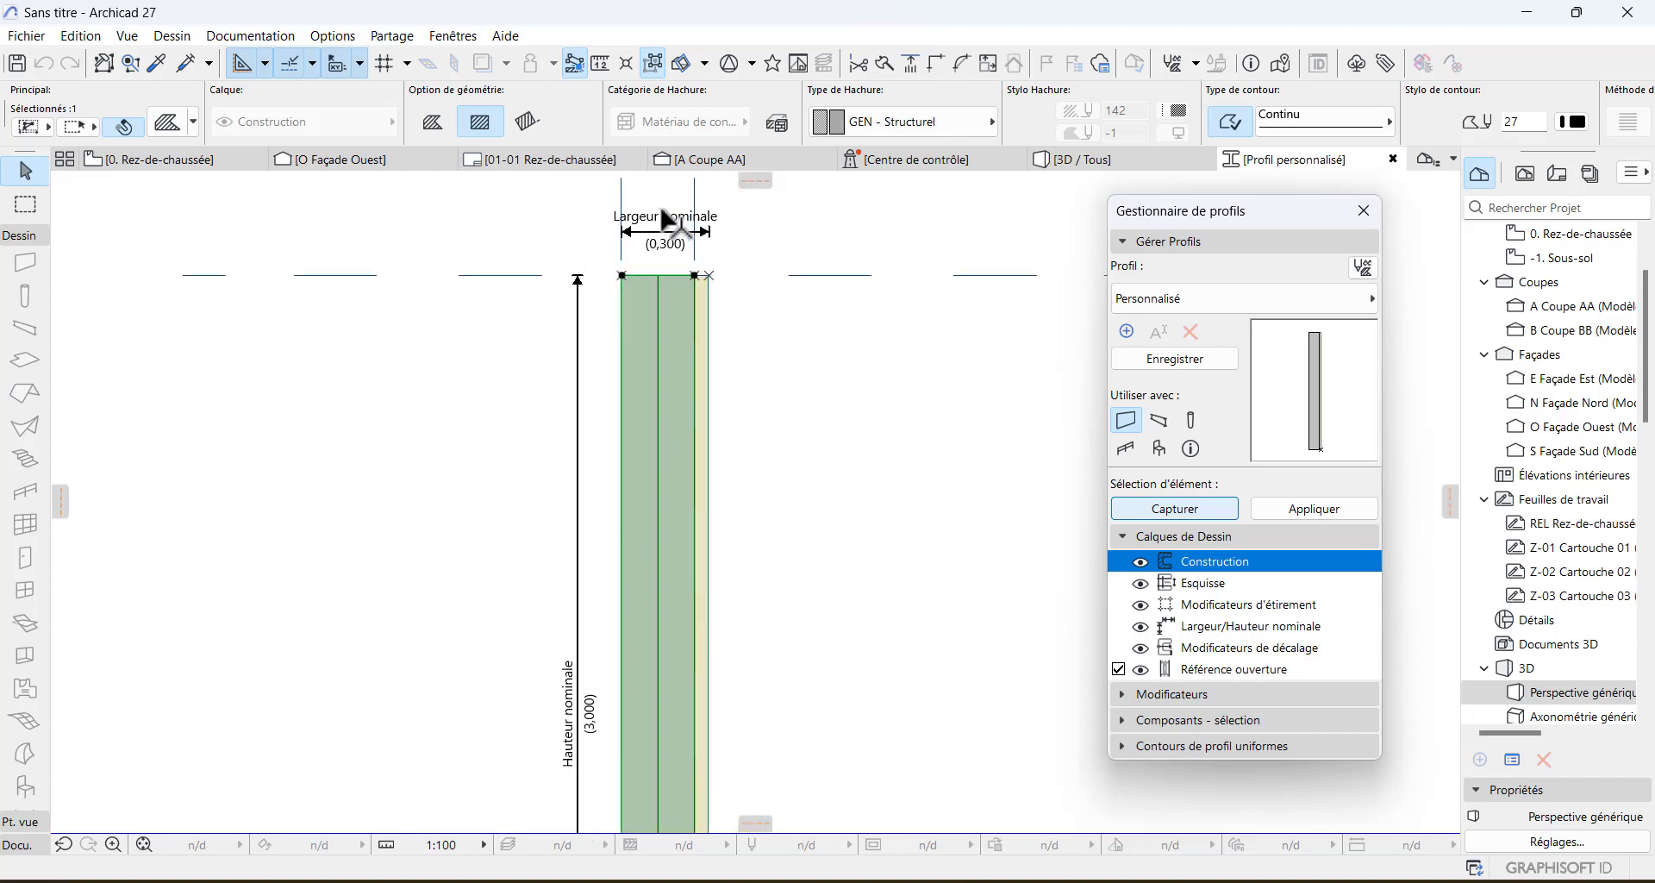
{"action": "scroll", "coordinate": [662, 210], "scroll_direction": "up", "scroll_amount": 3}
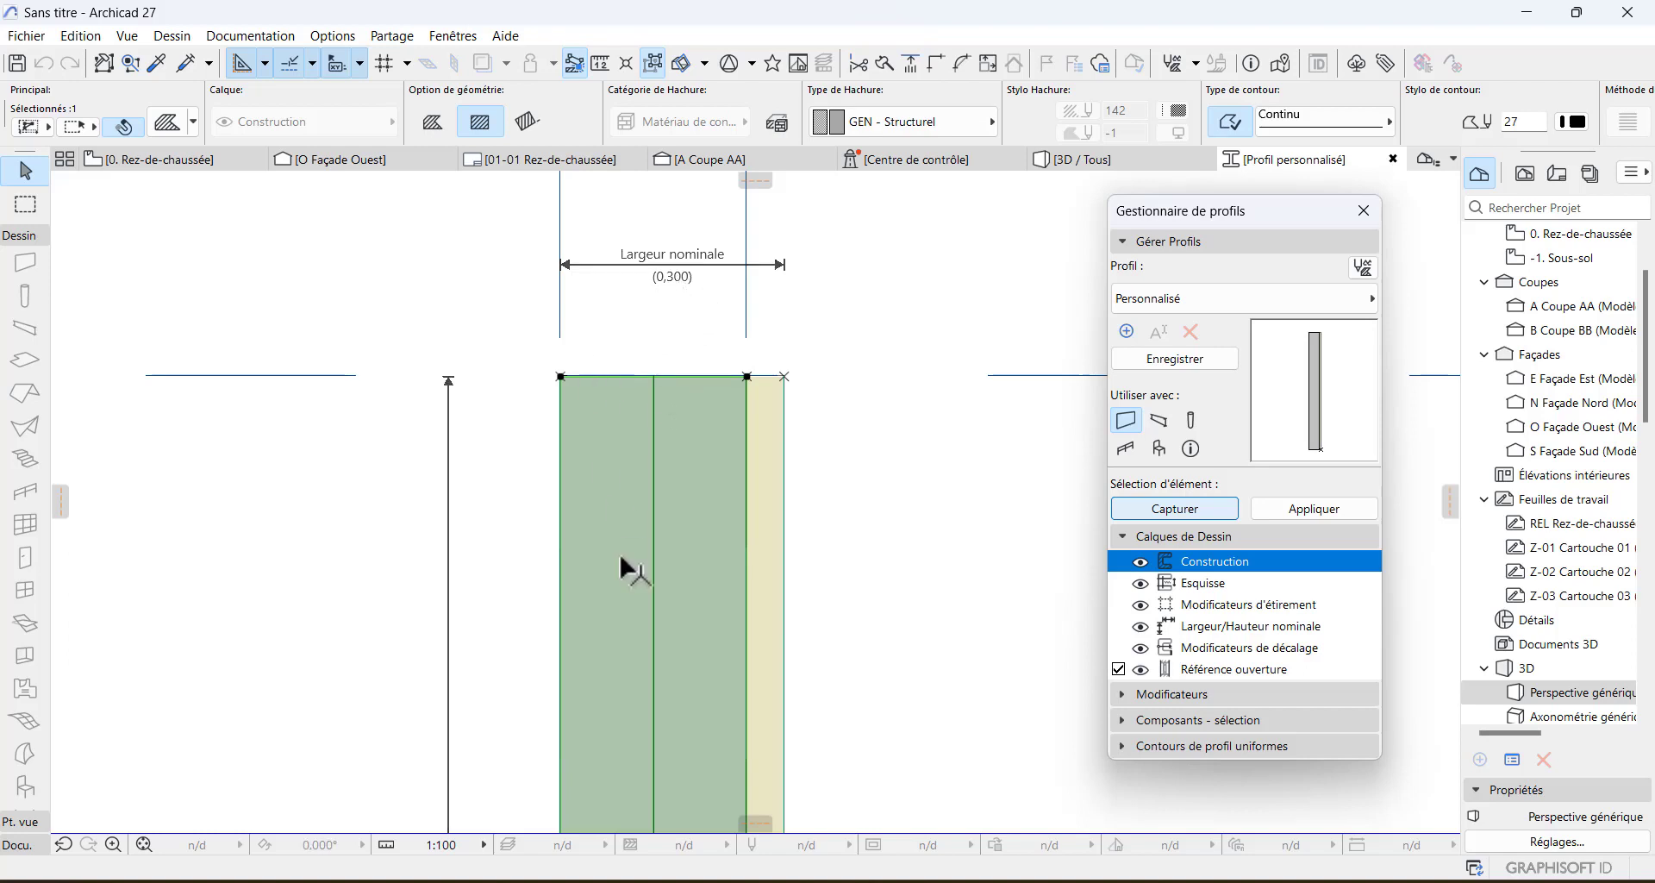
{"action": "left_click", "coordinate": [785, 377]}
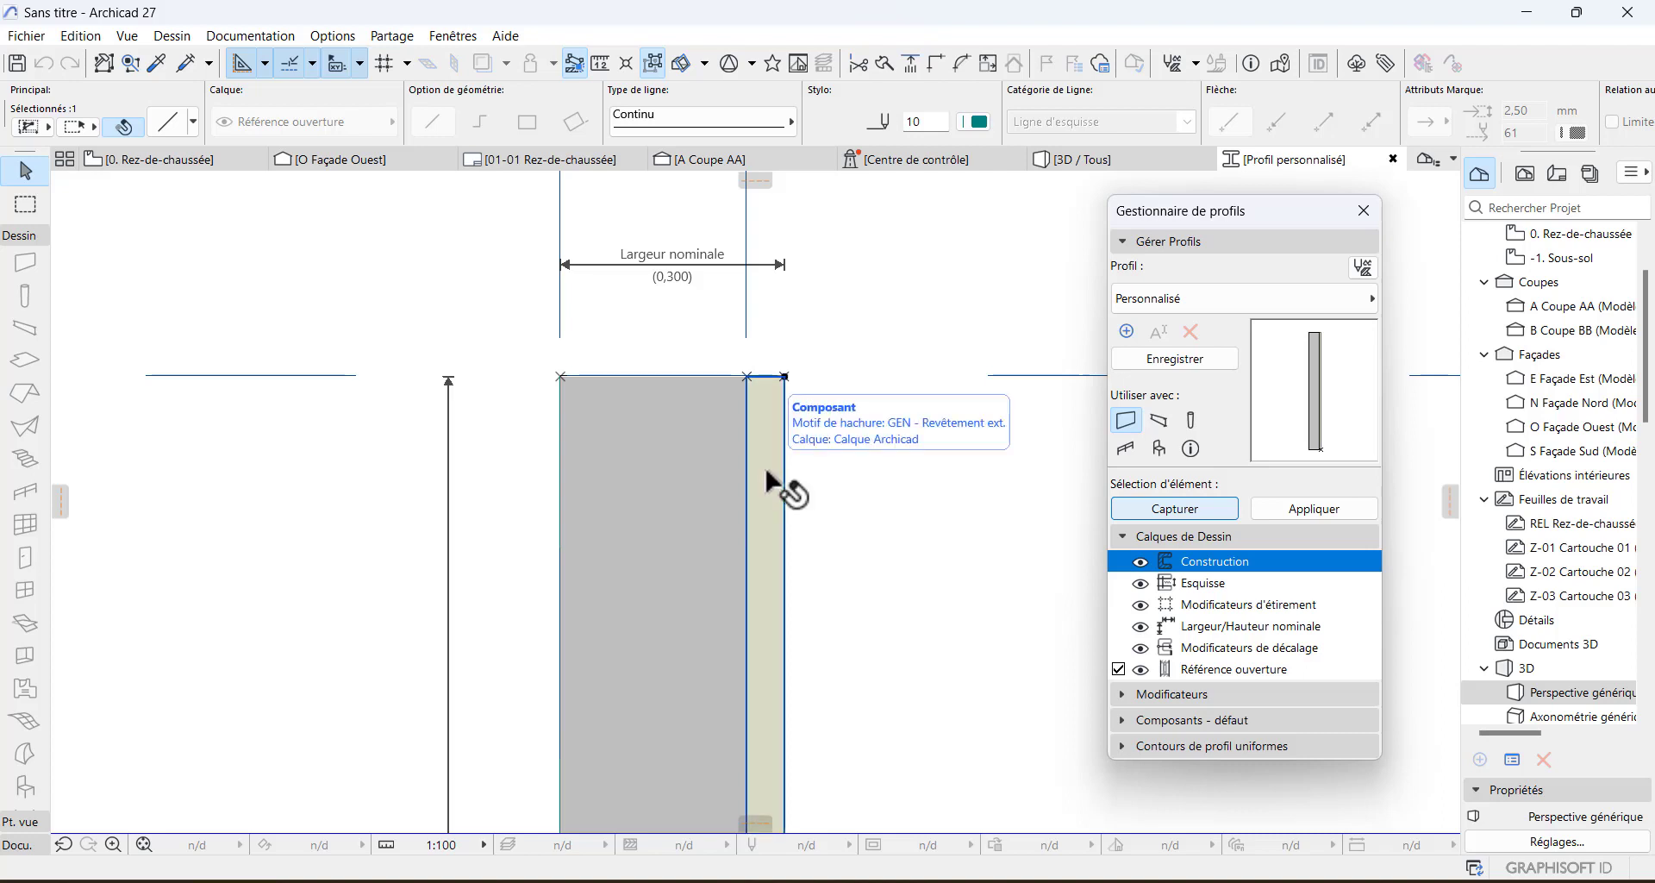
{"action": "left_click", "coordinate": [766, 470]}
{"action": "left_click", "coordinate": [766, 481]}
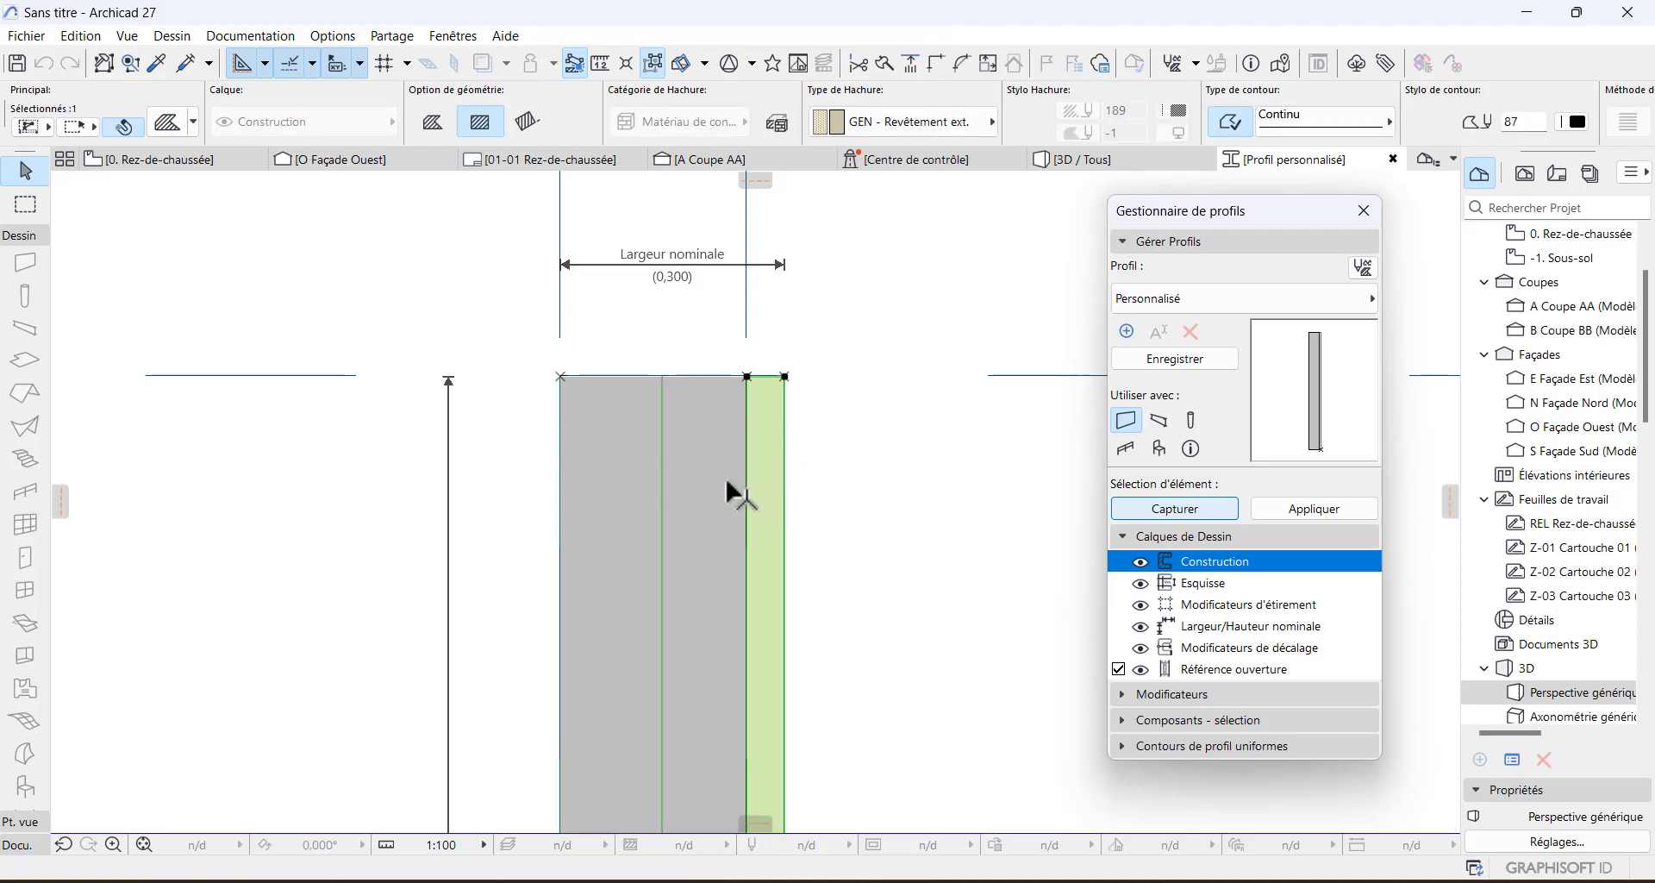
{"action": "key", "text": "Escape"}
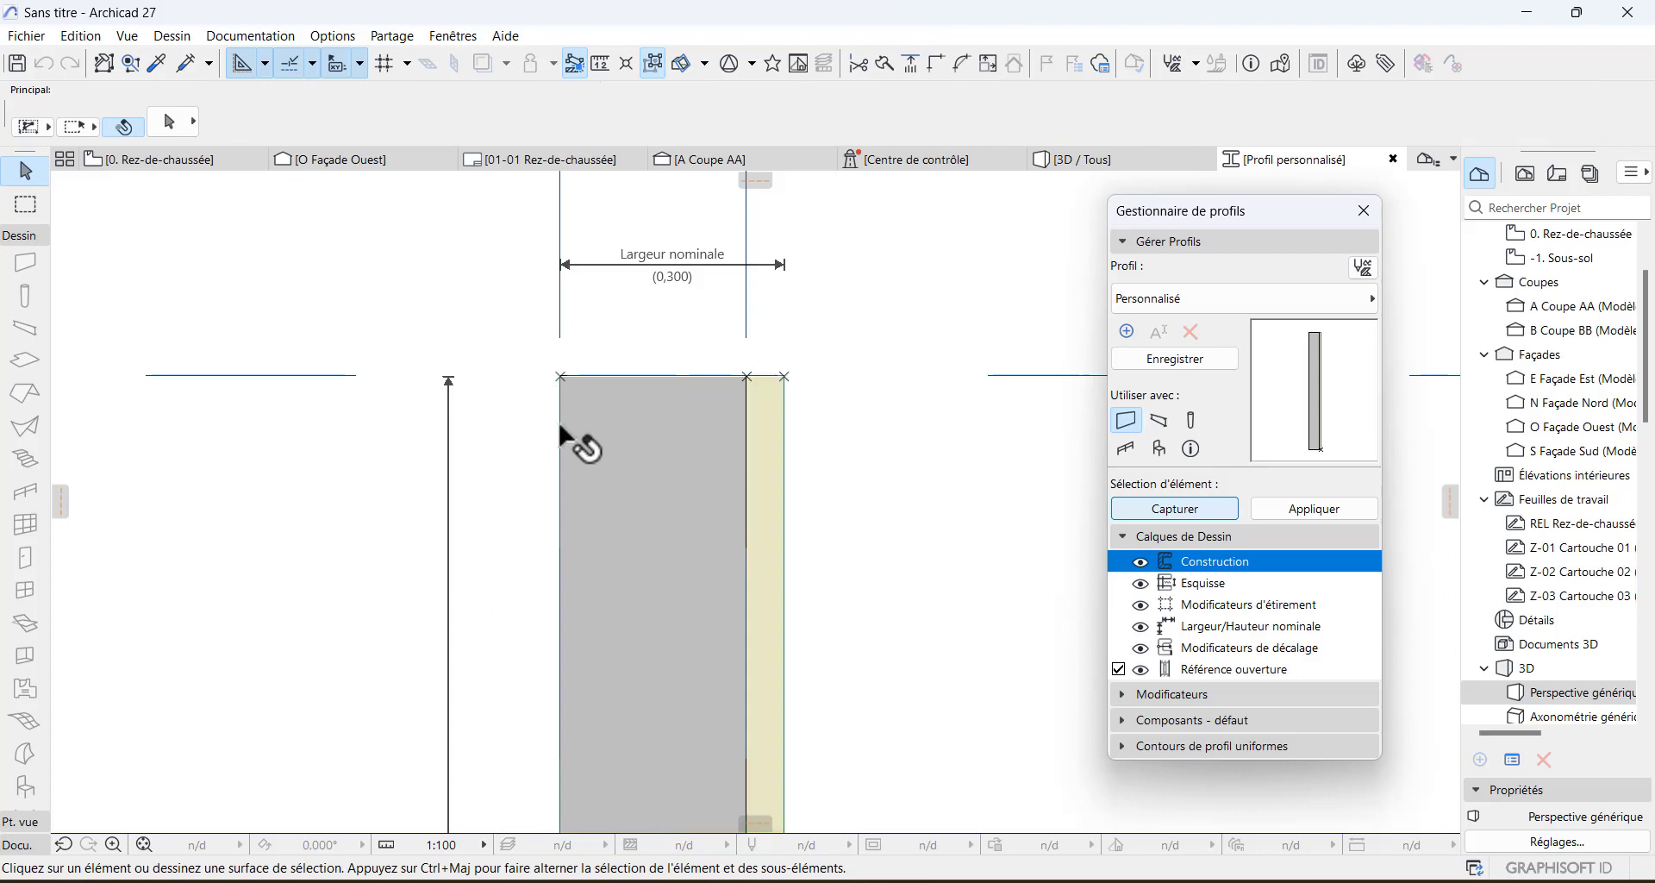
- Offset the structural core's outer edge inward, leaving a gap between the core and the exterior cladding
{"action": "left_click", "coordinate": [580, 470]}
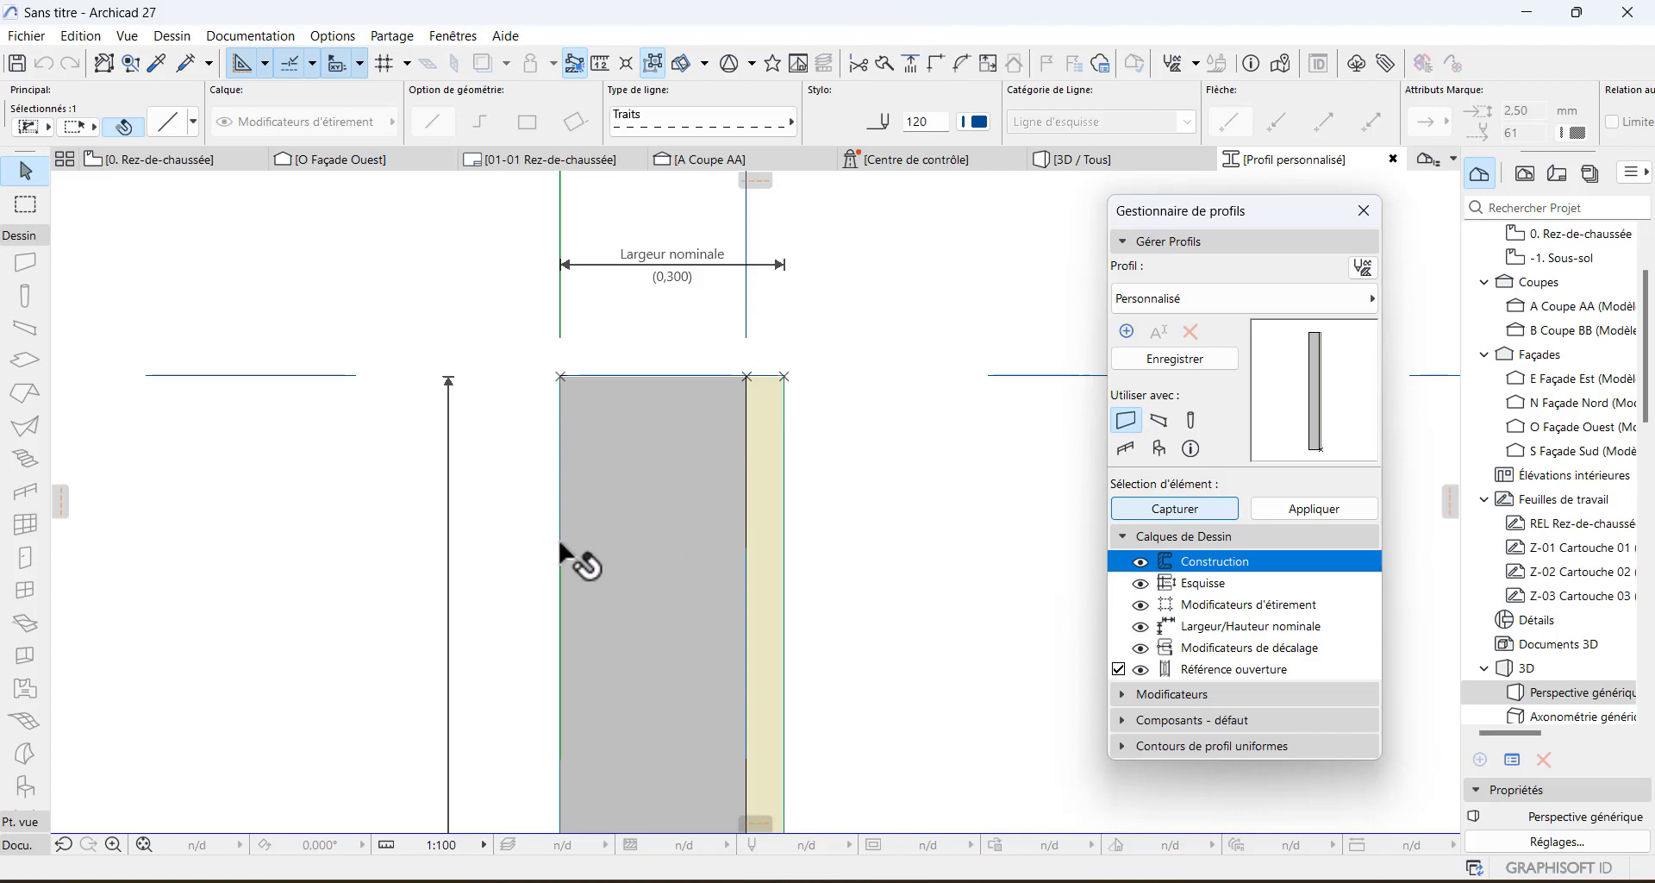
{"action": "left_click", "coordinate": [560, 461]}
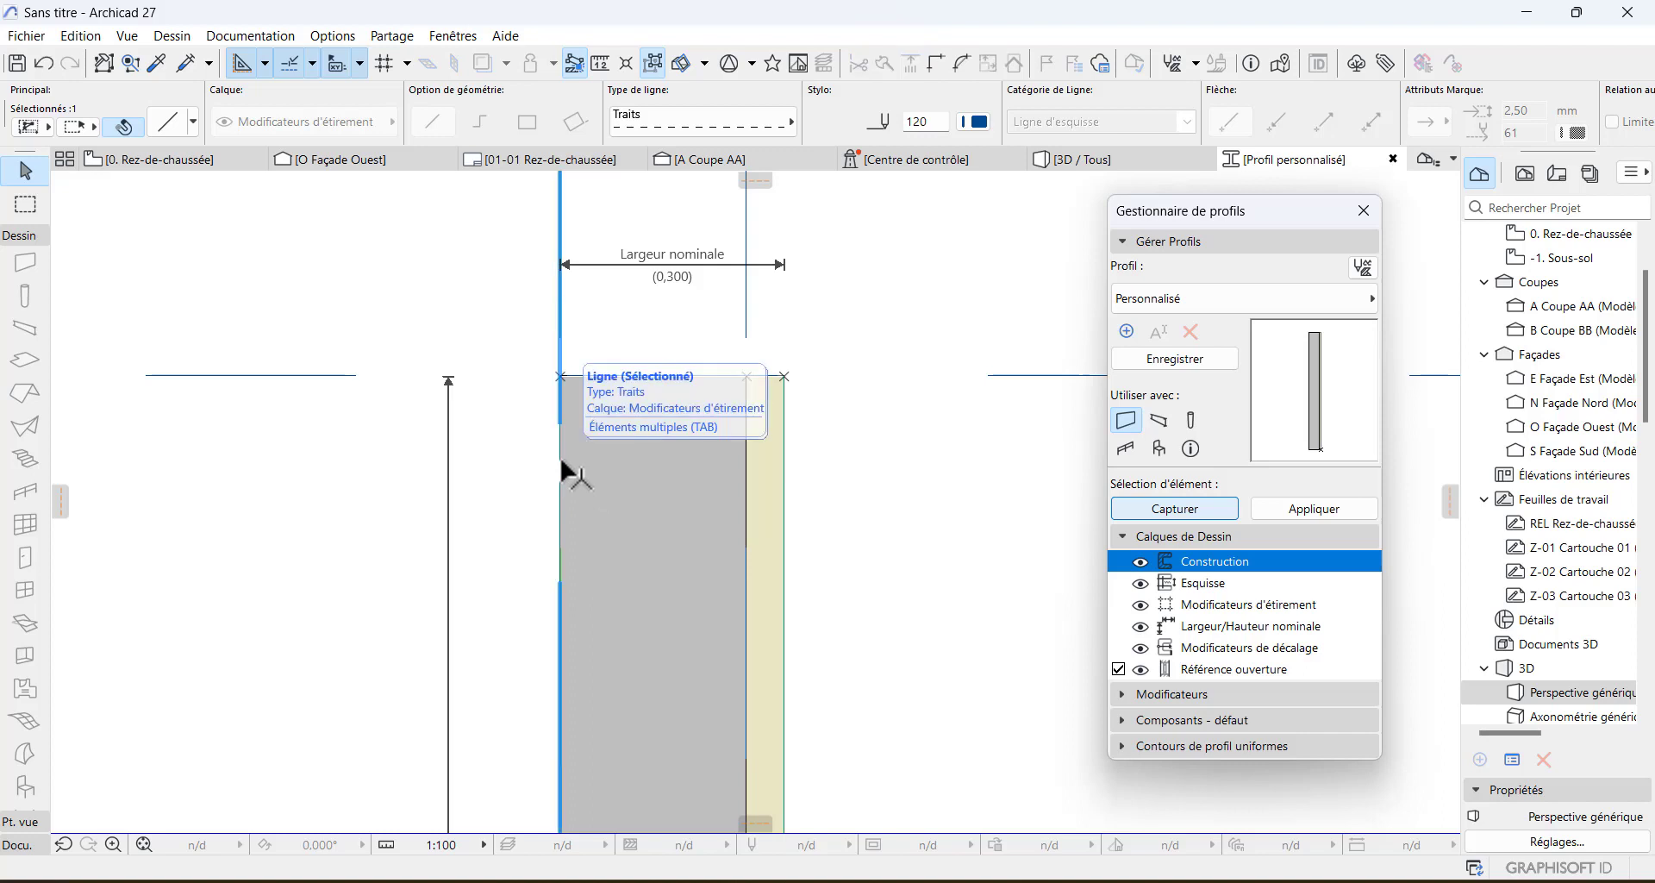
{"action": "left_click", "coordinate": [716, 490], "text": "shift"}
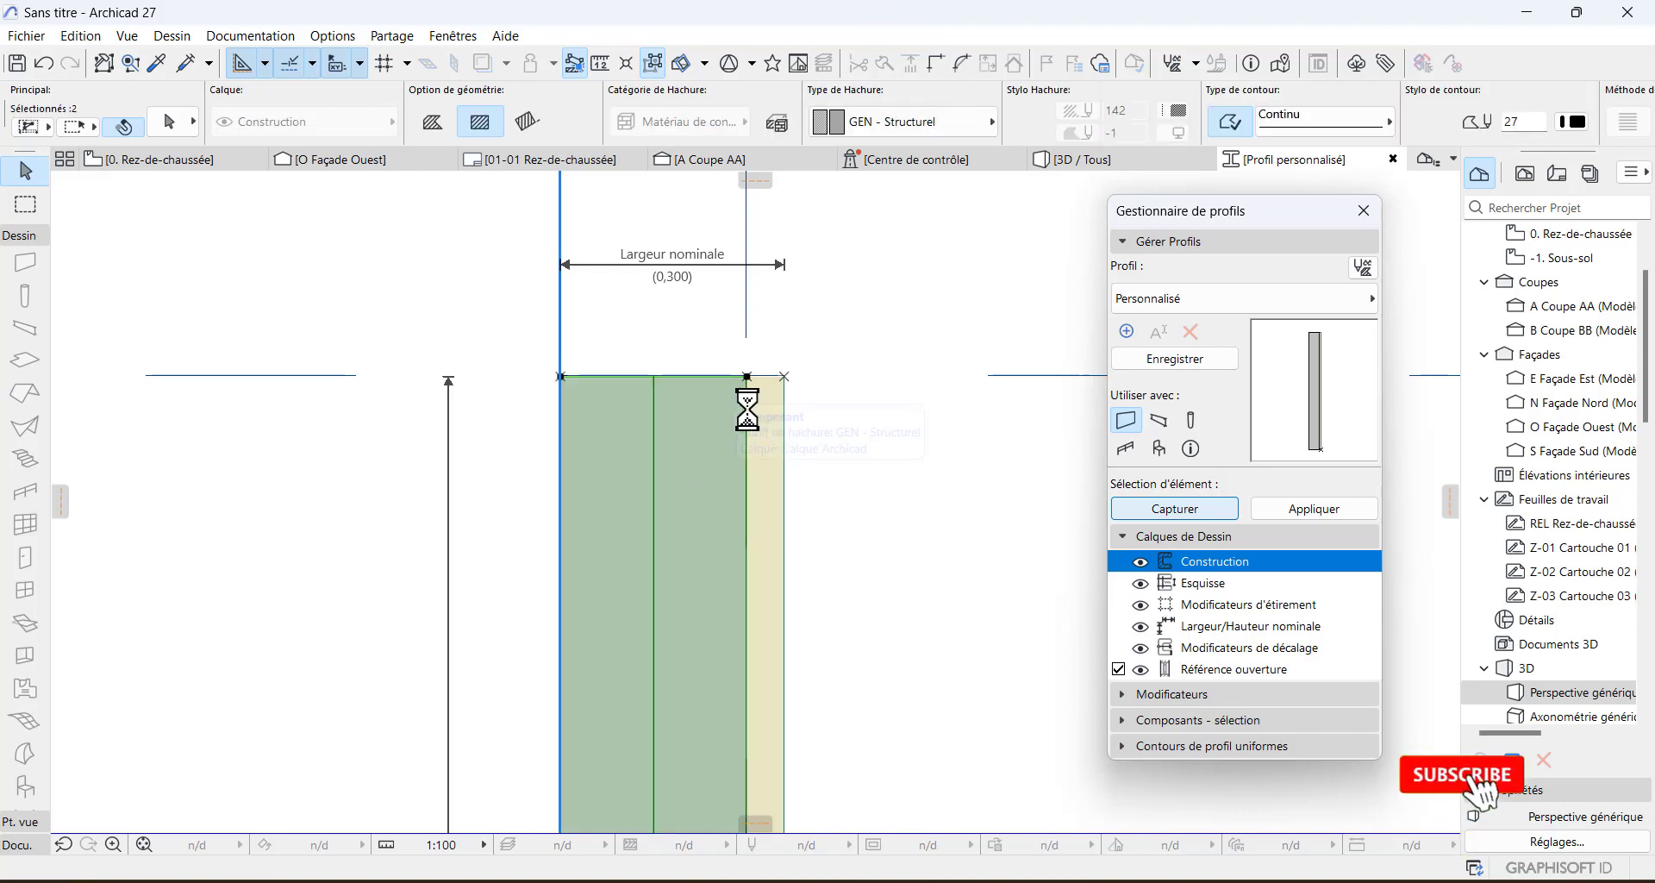
{"action": "left_click", "coordinate": [747, 520]}
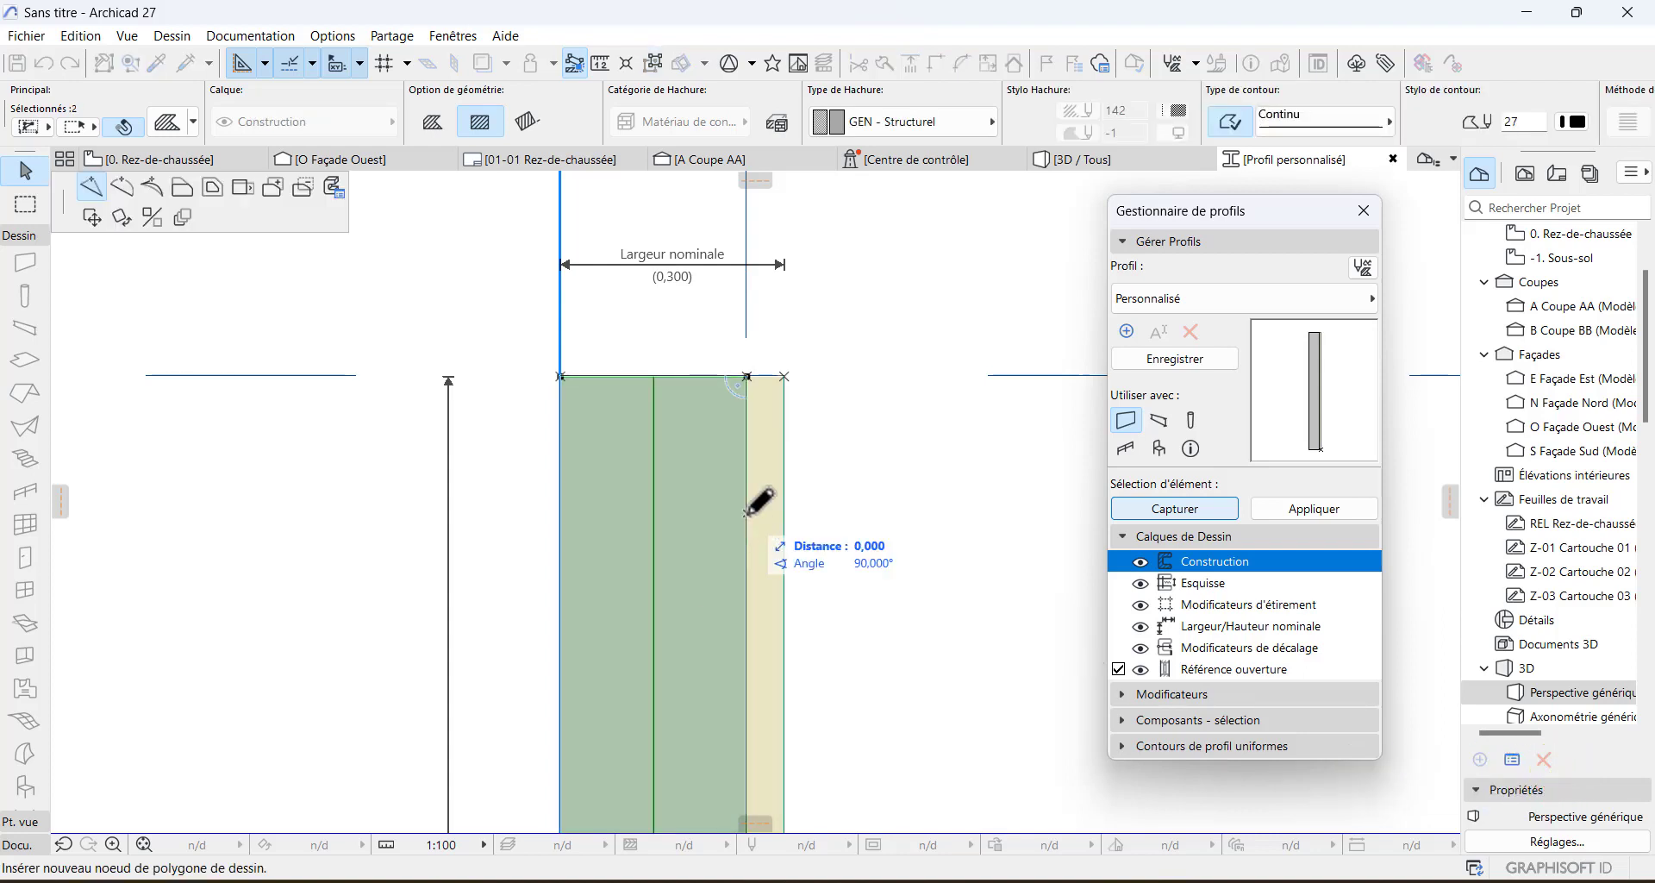
{"action": "left_click", "coordinate": [183, 189]}
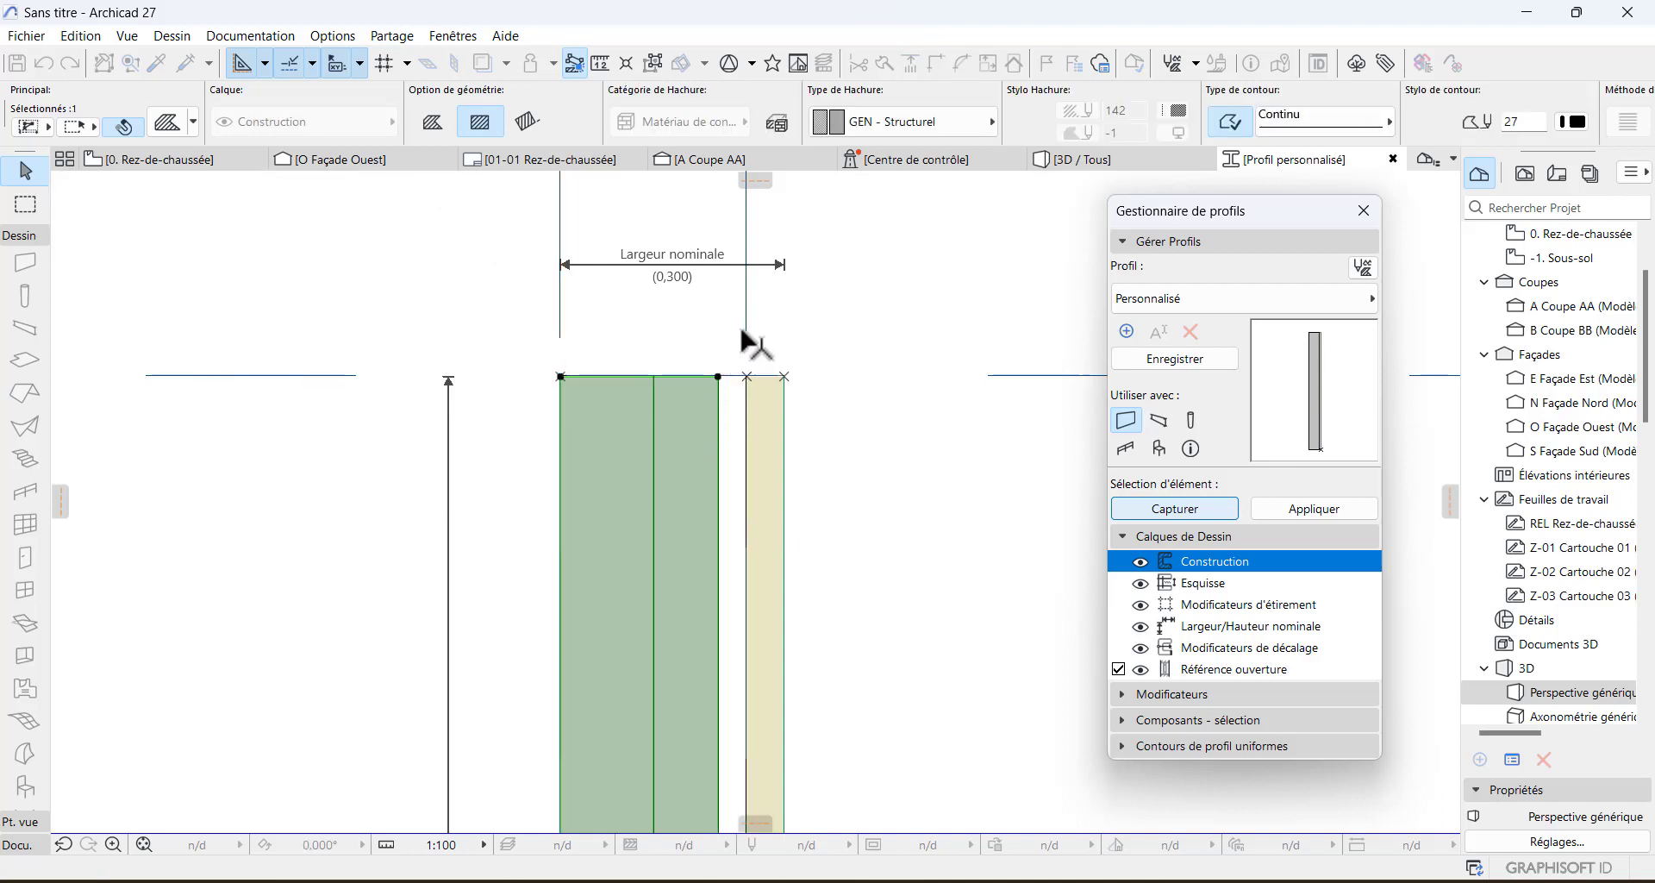
- Insert a node on the core's top edge at the vertical line through the fill, and offset the segment nearest the cladding upward by 0.100
{"action": "scroll", "coordinate": [739, 330], "scroll_direction": "up", "scroll_amount": 3}
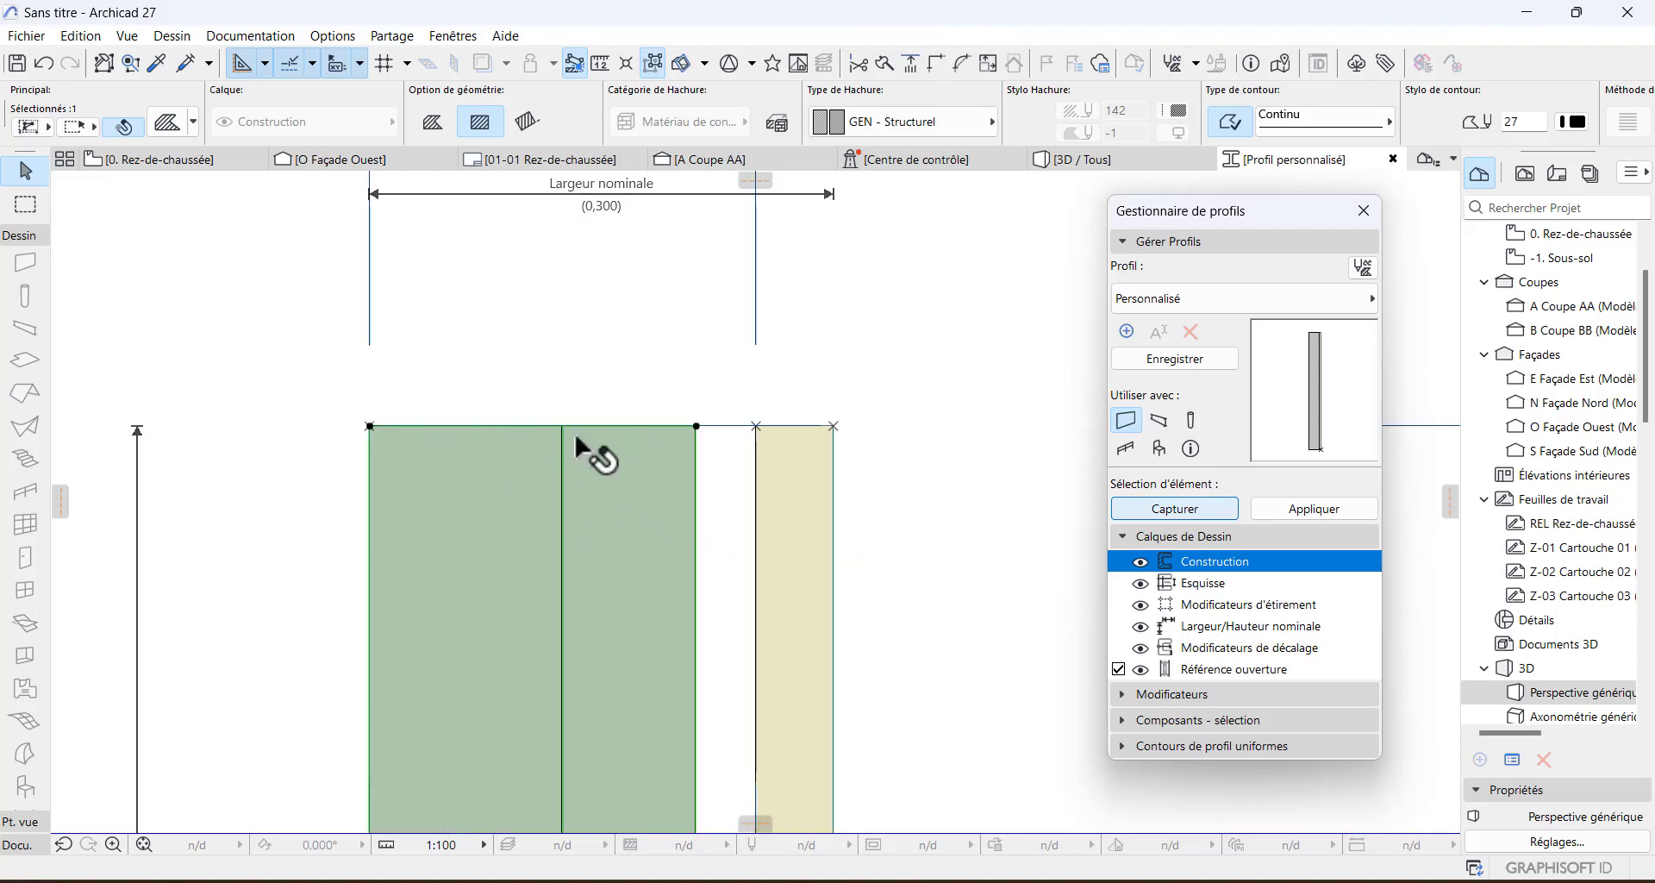
{"action": "left_click", "coordinate": [622, 425]}
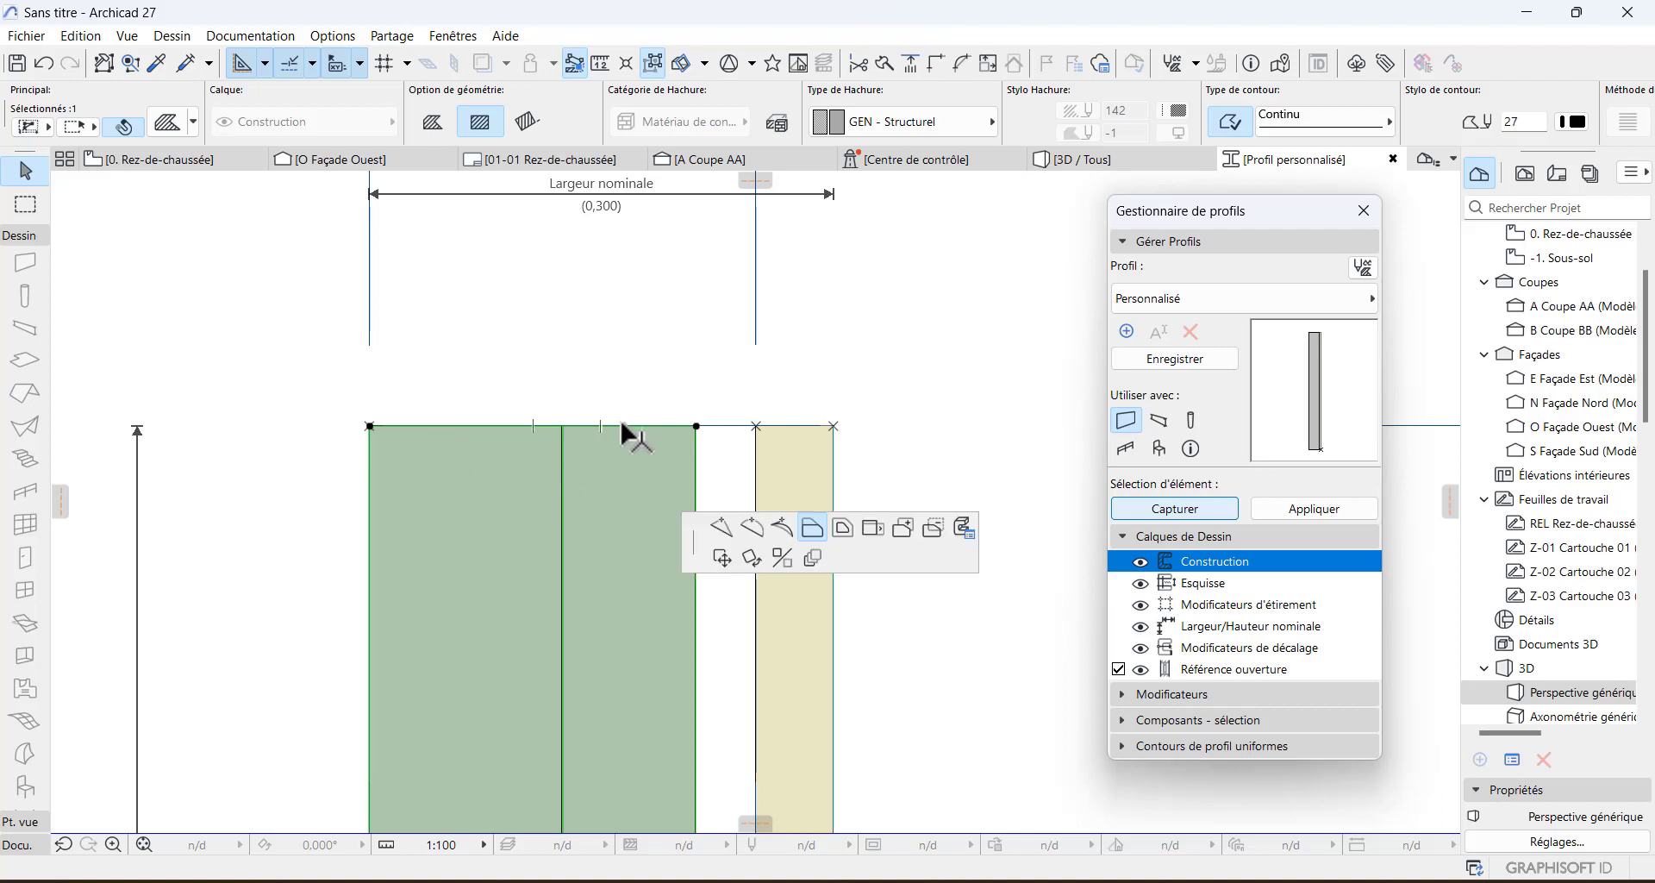
{"action": "left_click", "coordinate": [622, 425]}
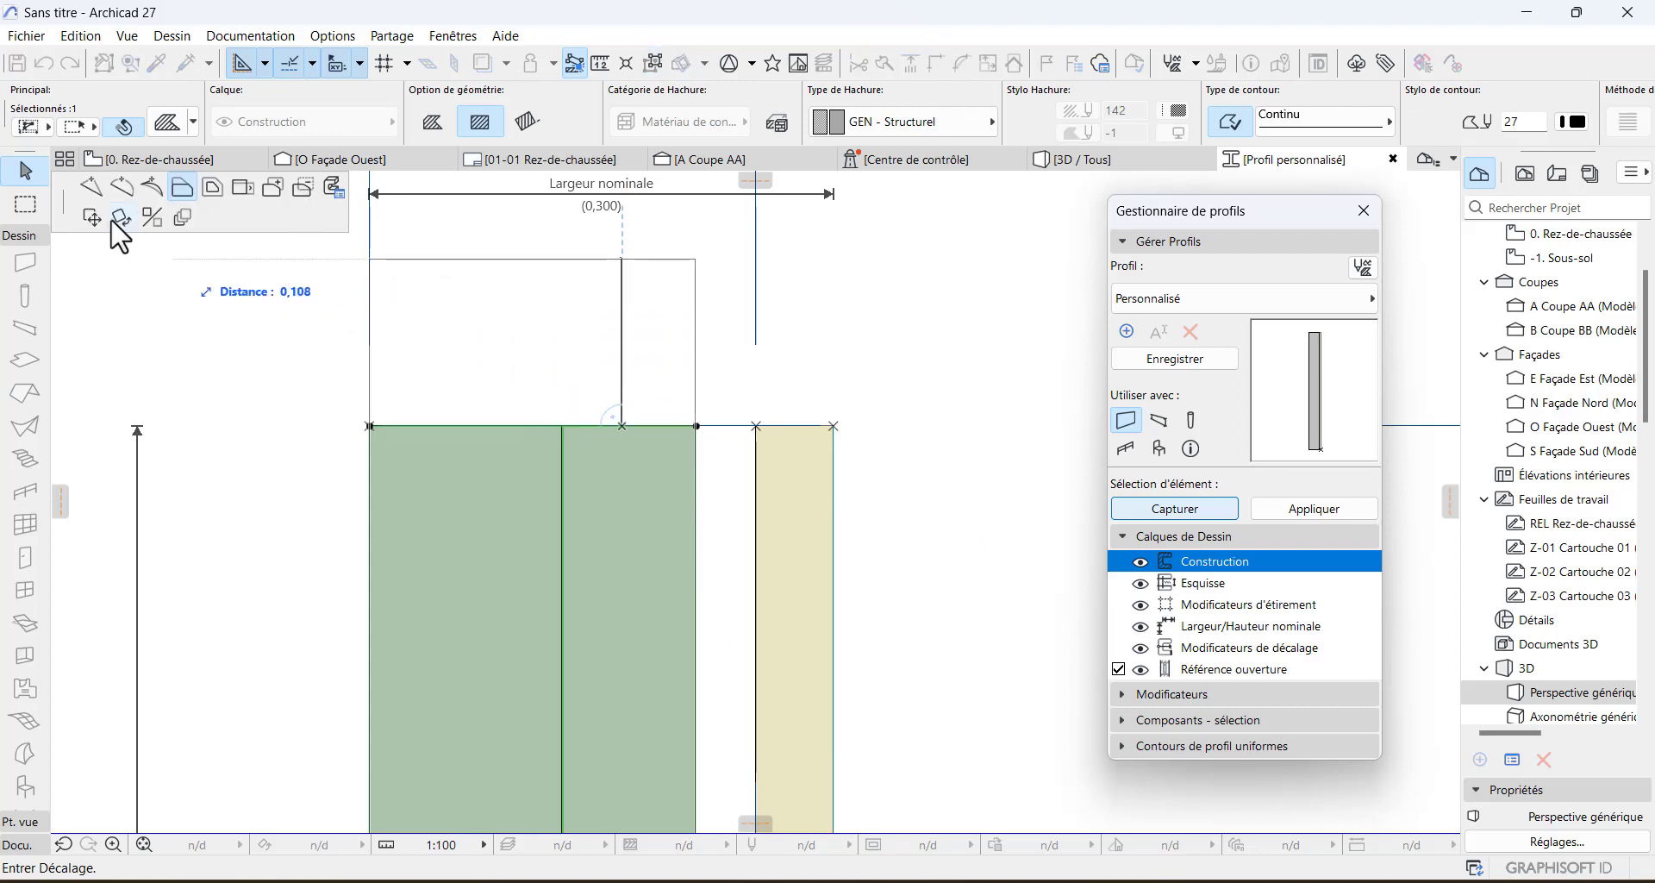
{"action": "left_click", "coordinate": [92, 190]}
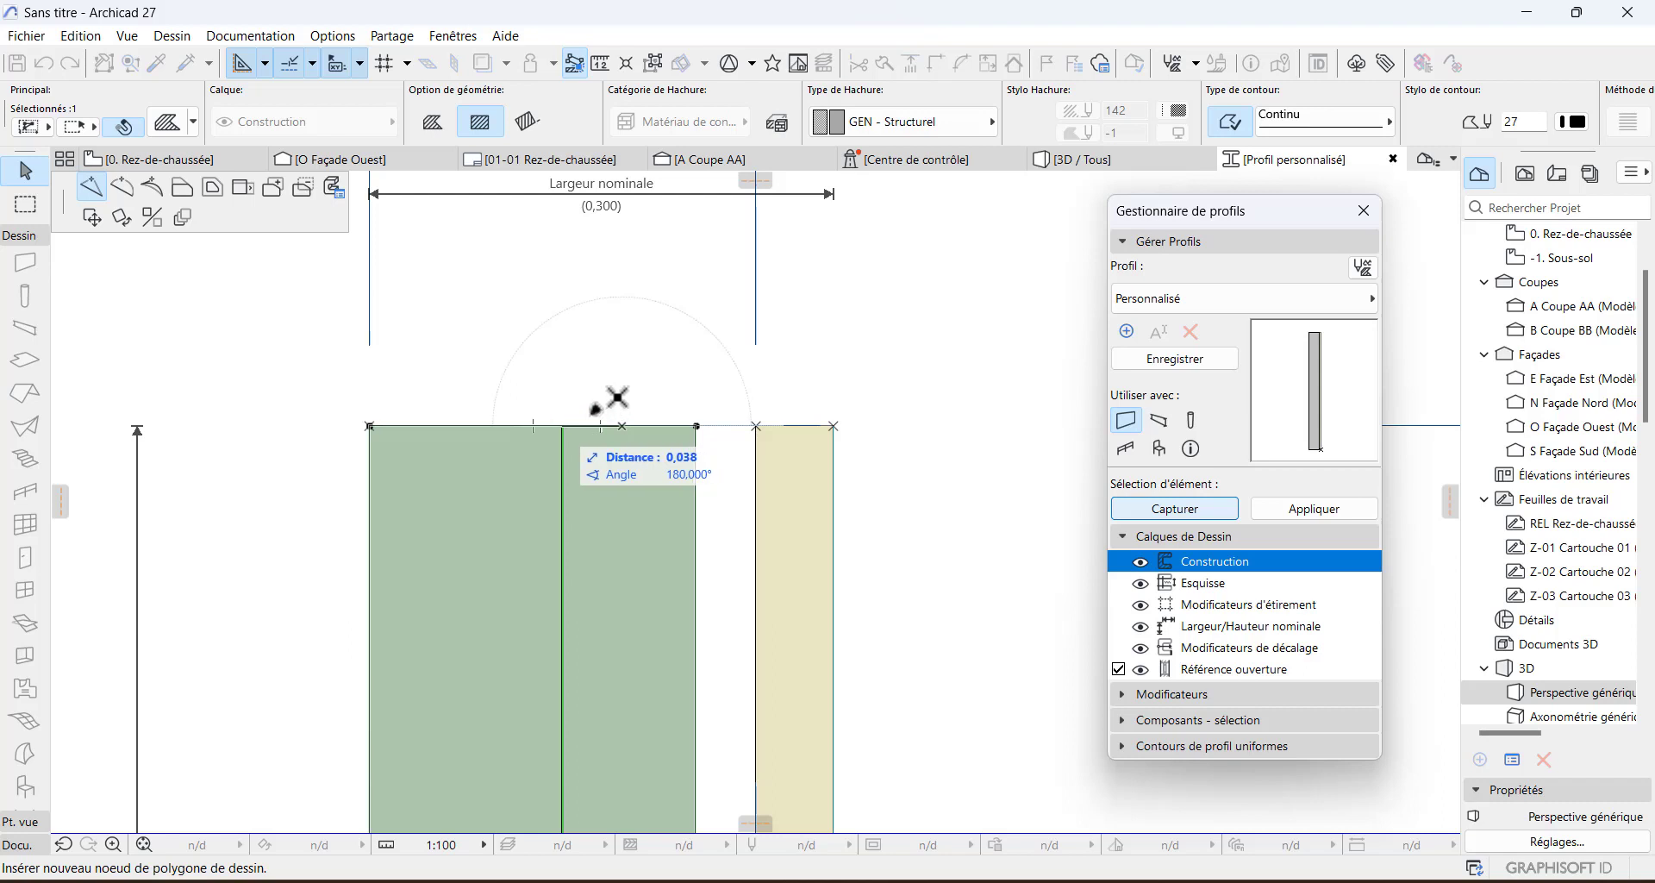
{"action": "left_click", "coordinate": [604, 403]}
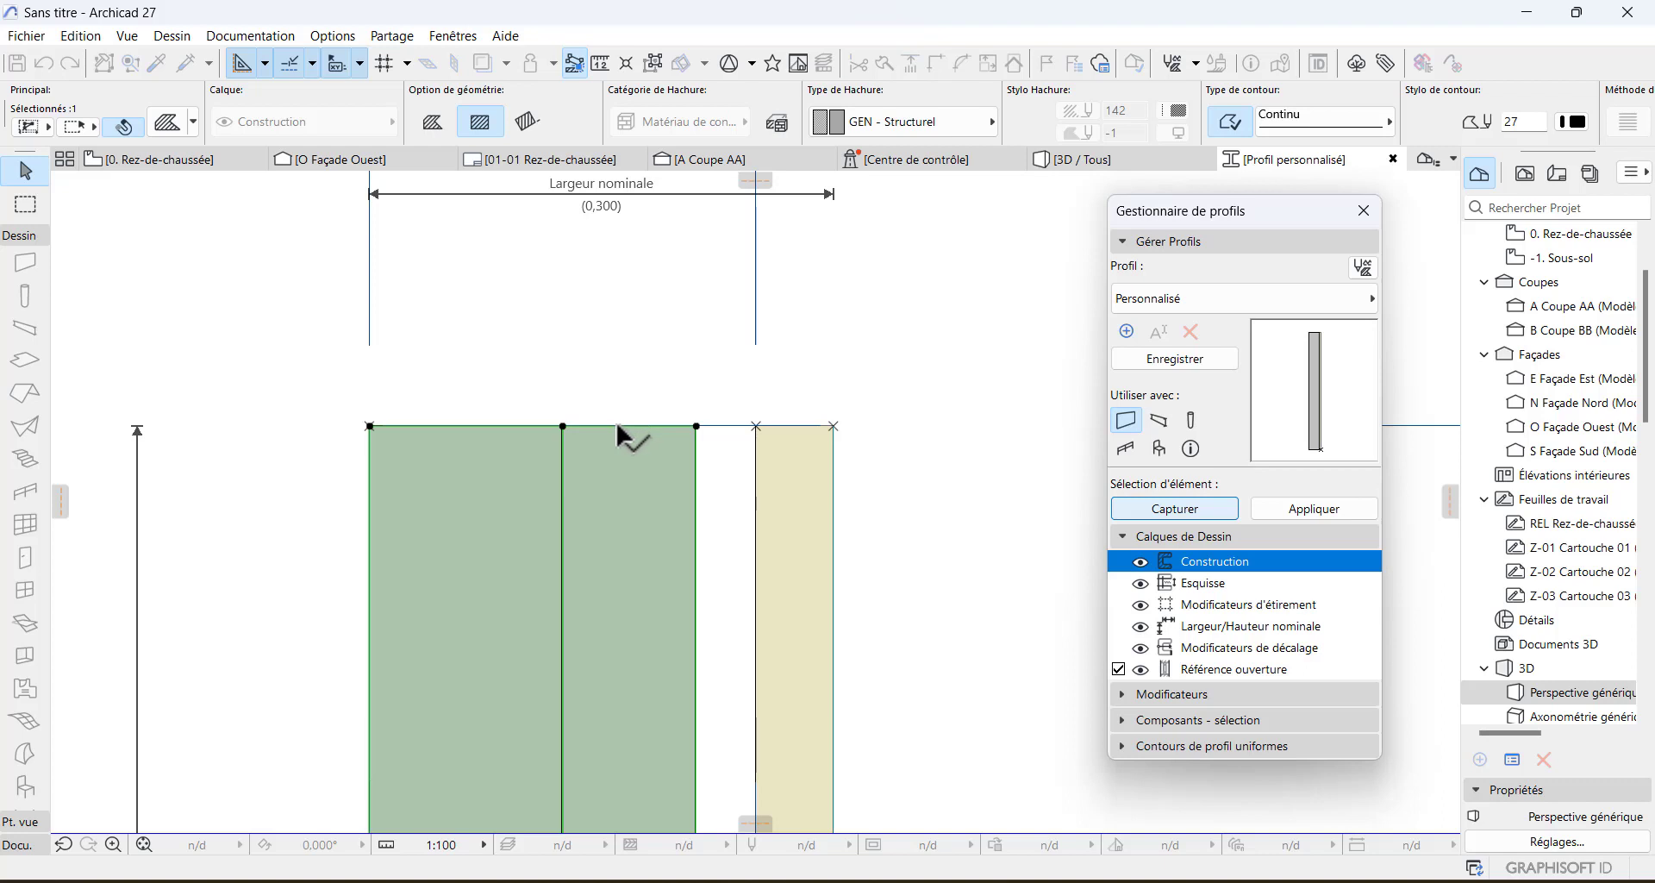
{"action": "left_click", "coordinate": [617, 425]}
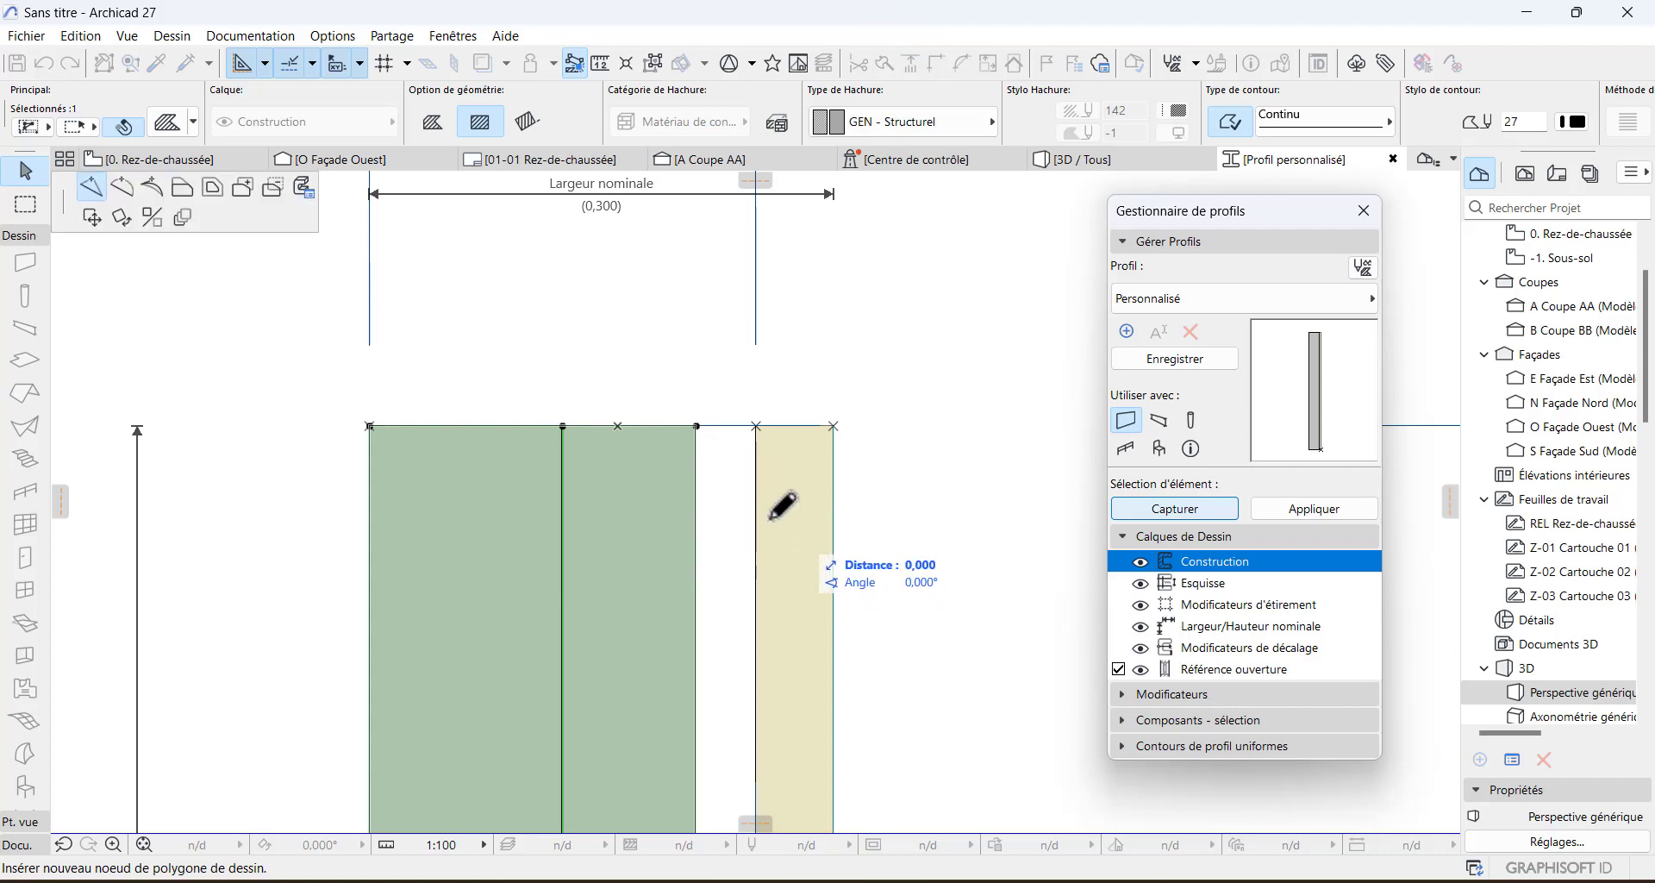
{"action": "left_click", "coordinate": [182, 191]}
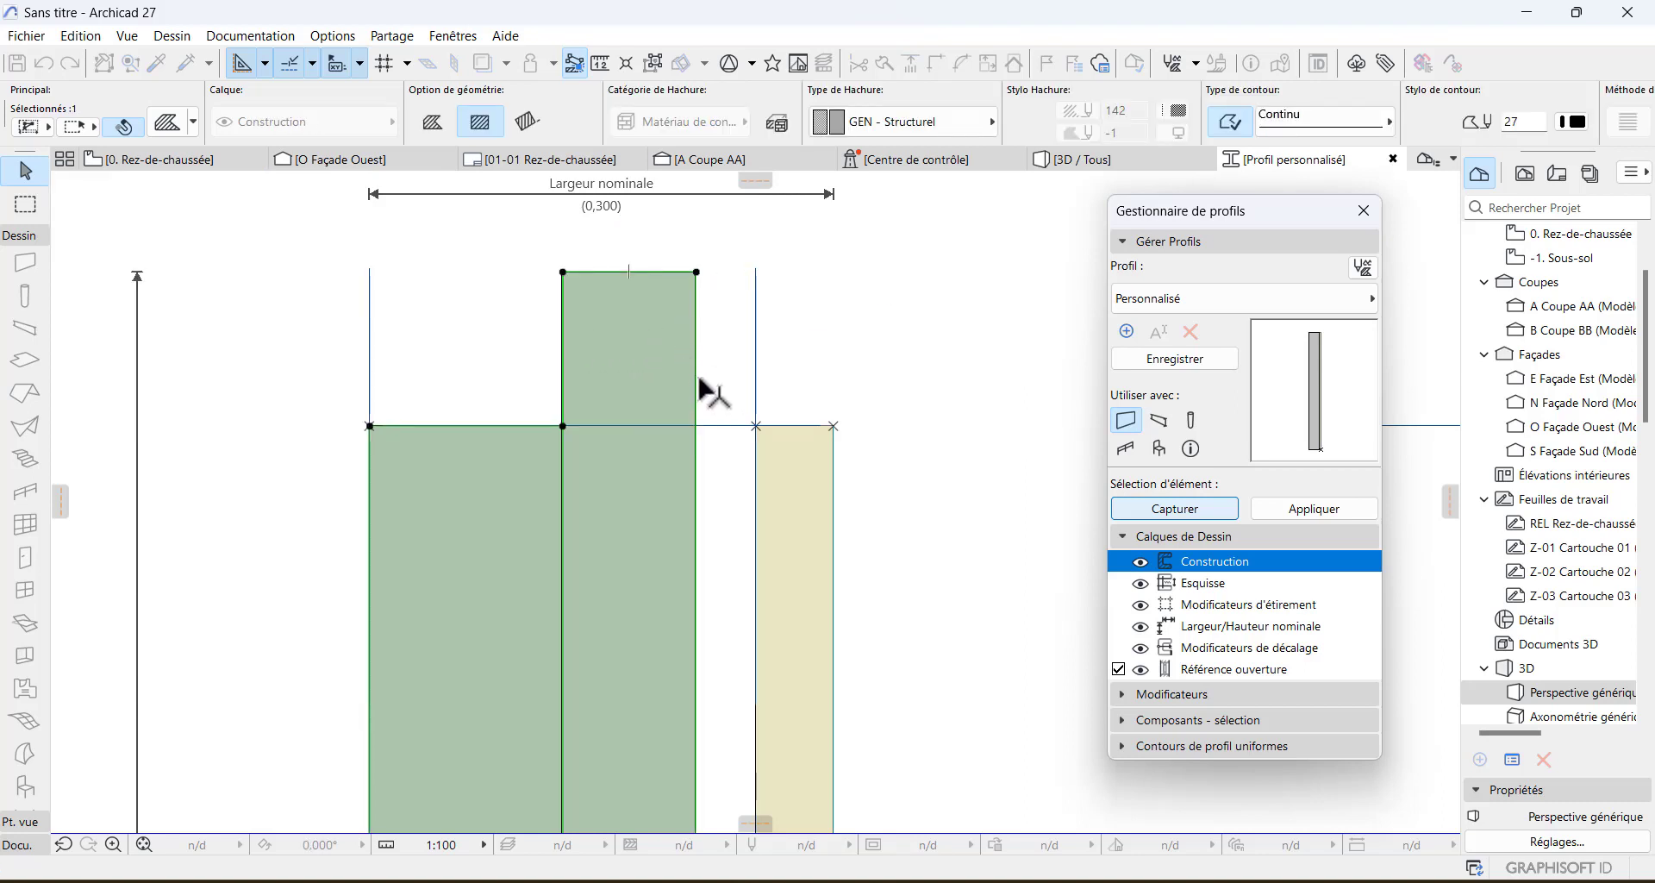
- Insert a node on the raised part's outer edge at core-top level, and offset the upper segment outward past the cladding by about 0.149
{"action": "left_click", "coordinate": [697, 386]}
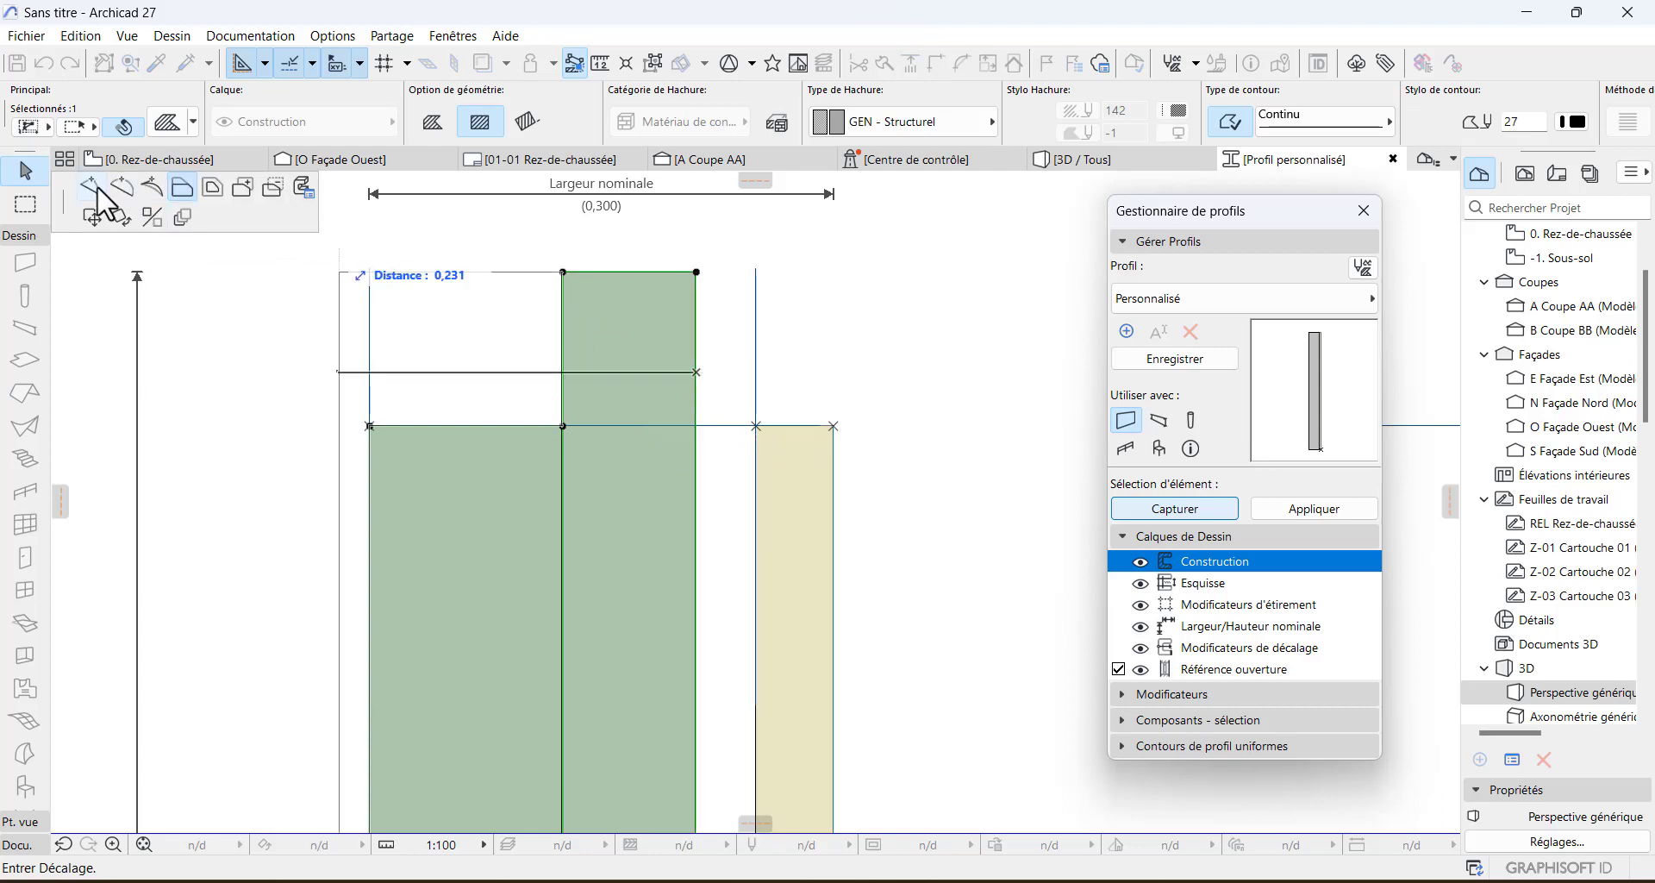
{"action": "left_click", "coordinate": [93, 187]}
{"action": "left_click", "coordinate": [696, 426]}
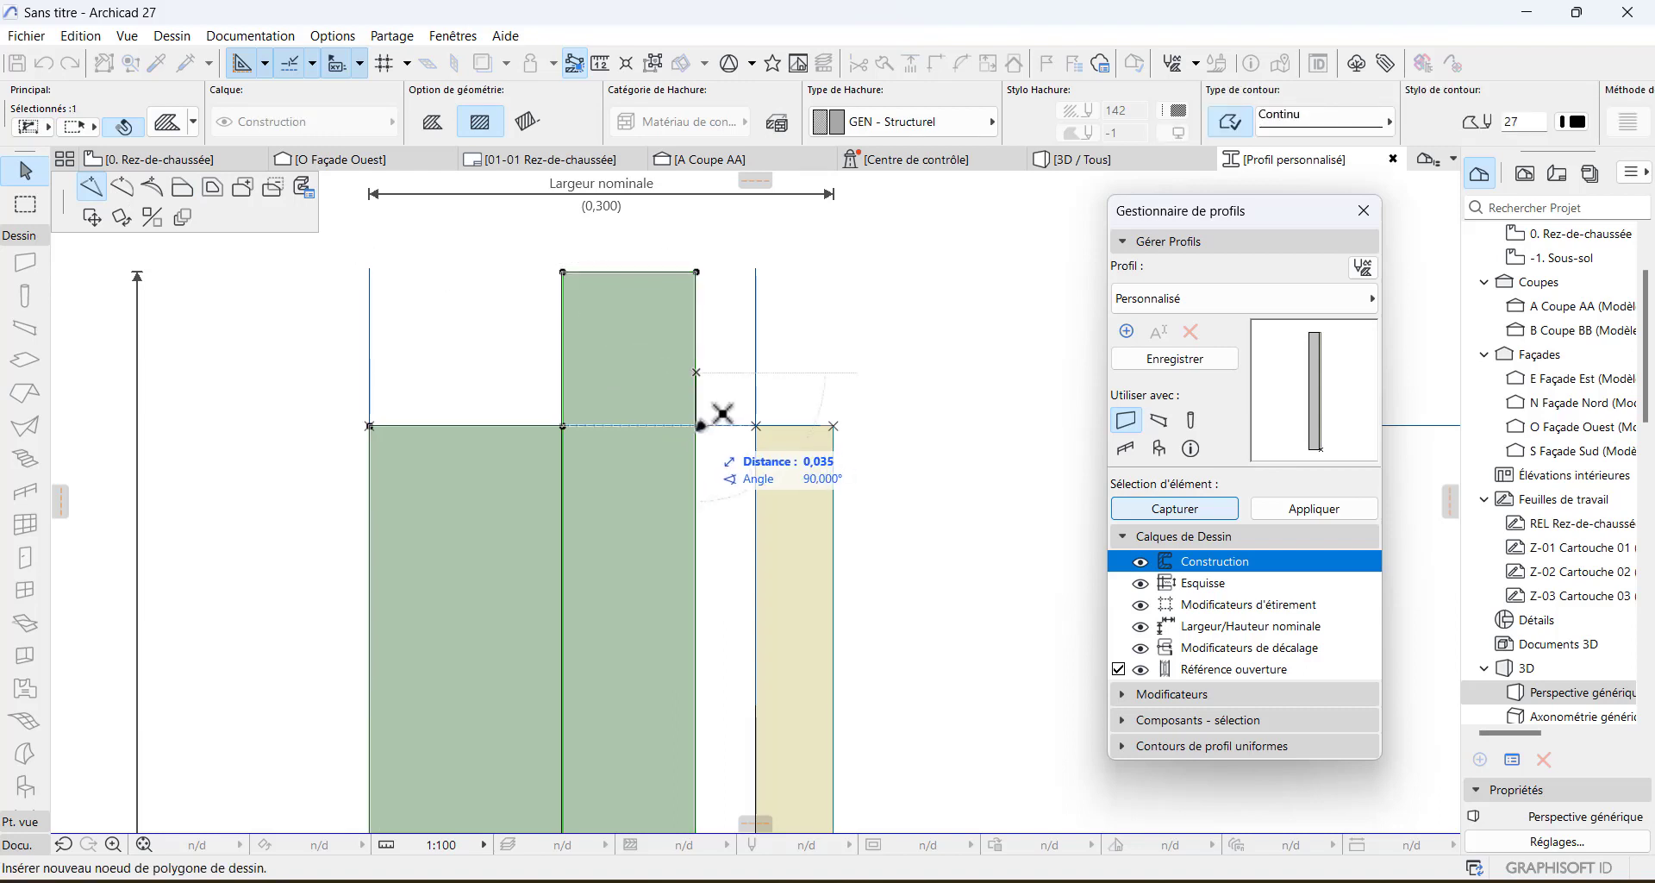
{"action": "left_click", "coordinate": [697, 426]}
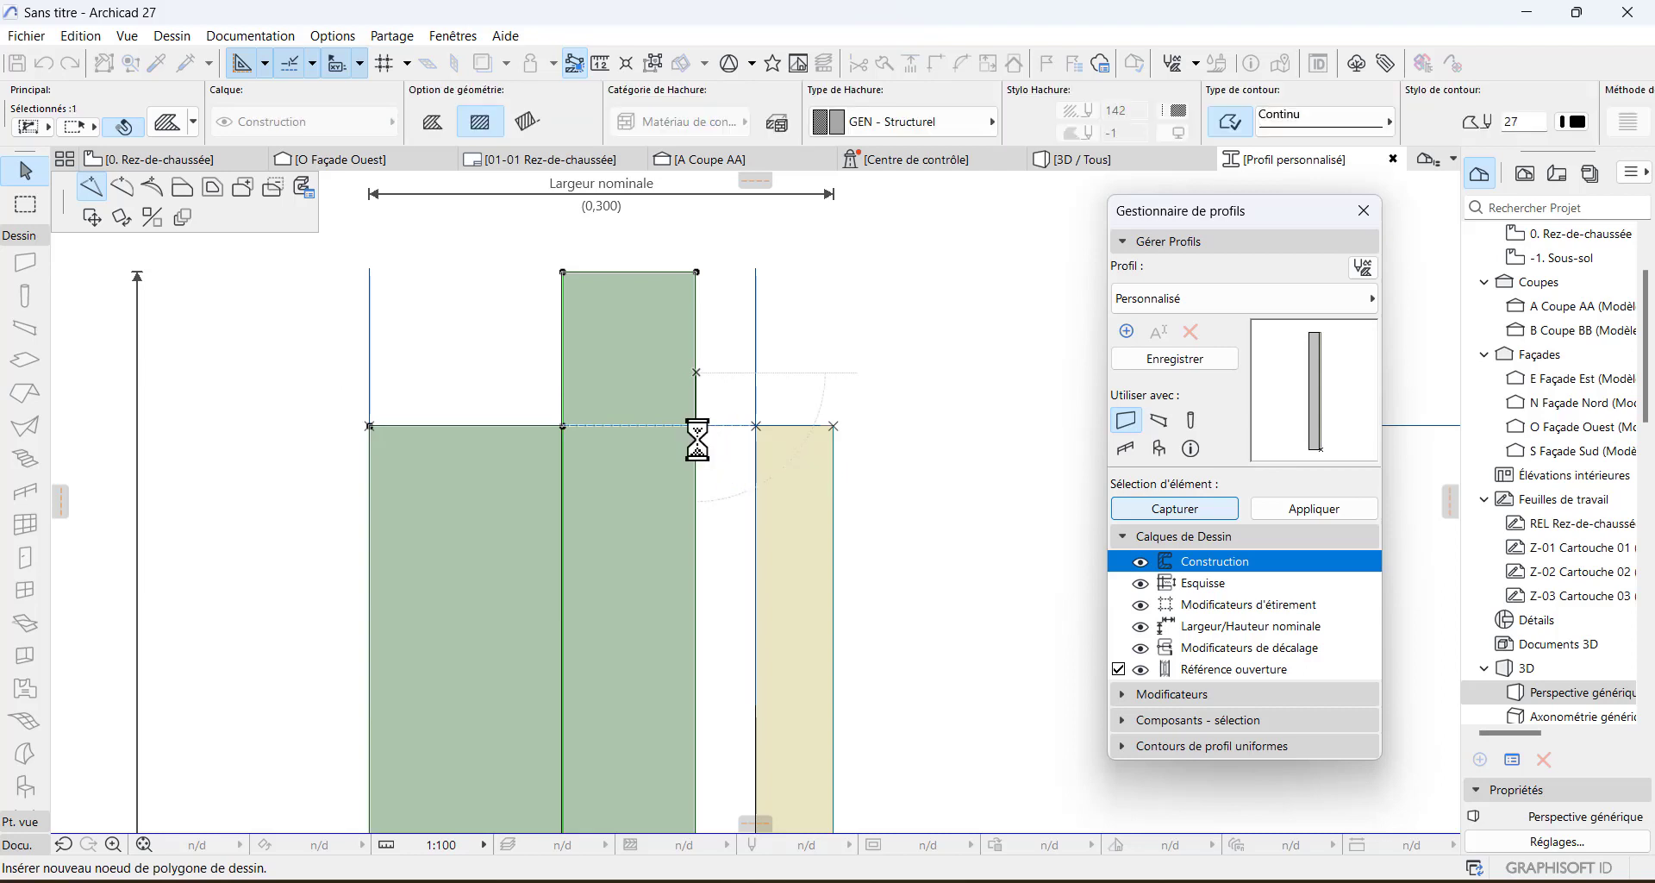
{"action": "left_click", "coordinate": [694, 345]}
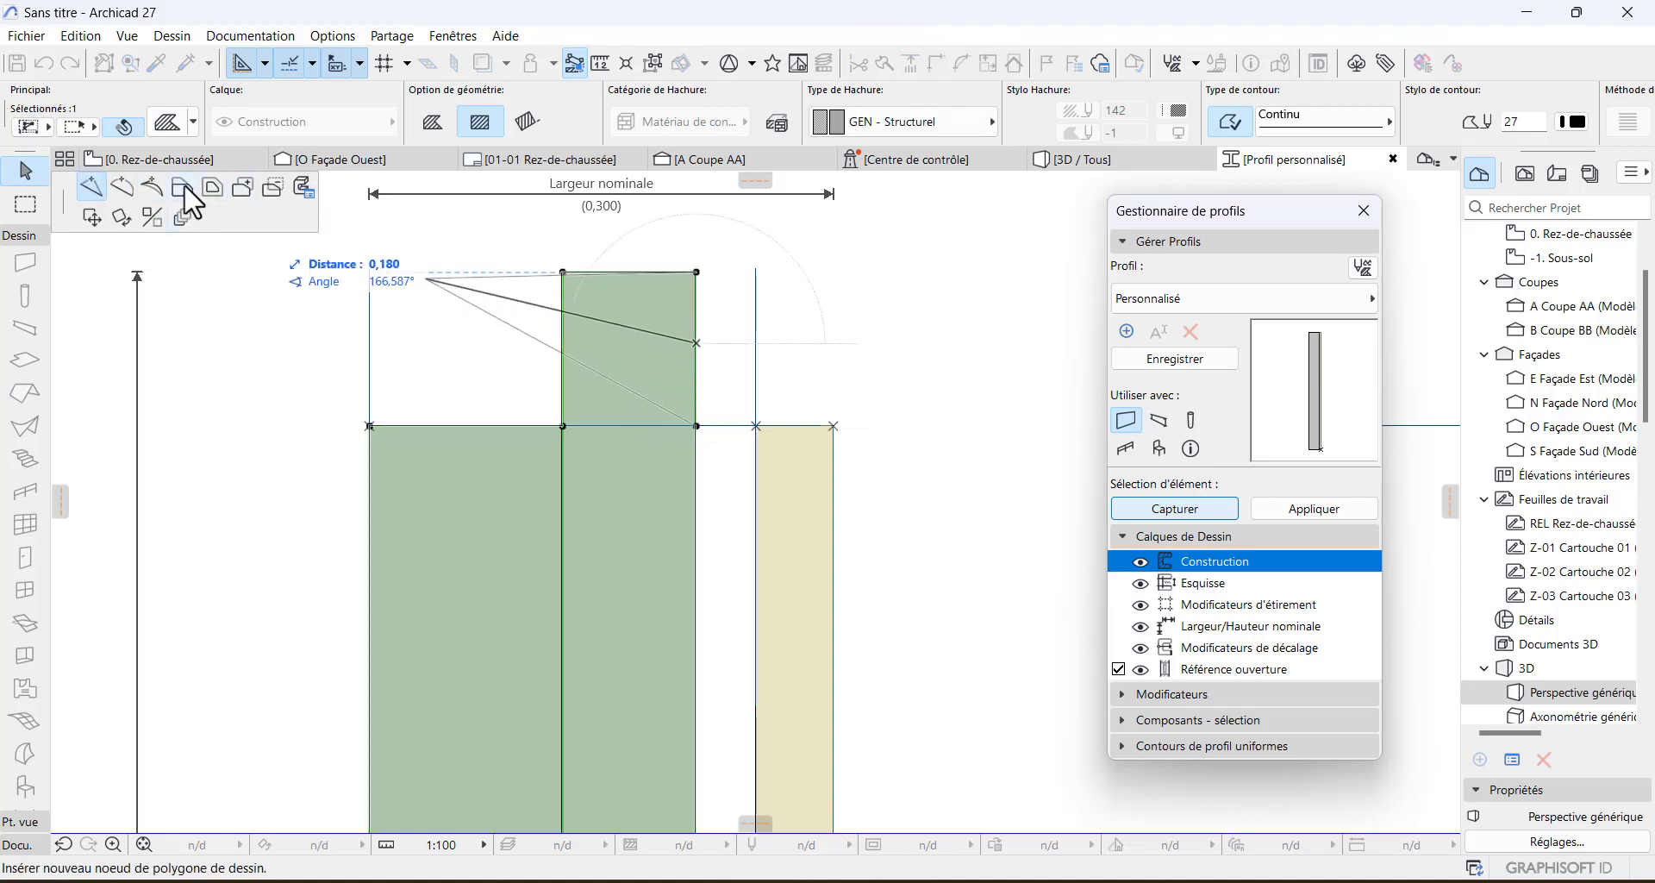
{"action": "left_click", "coordinate": [184, 188]}
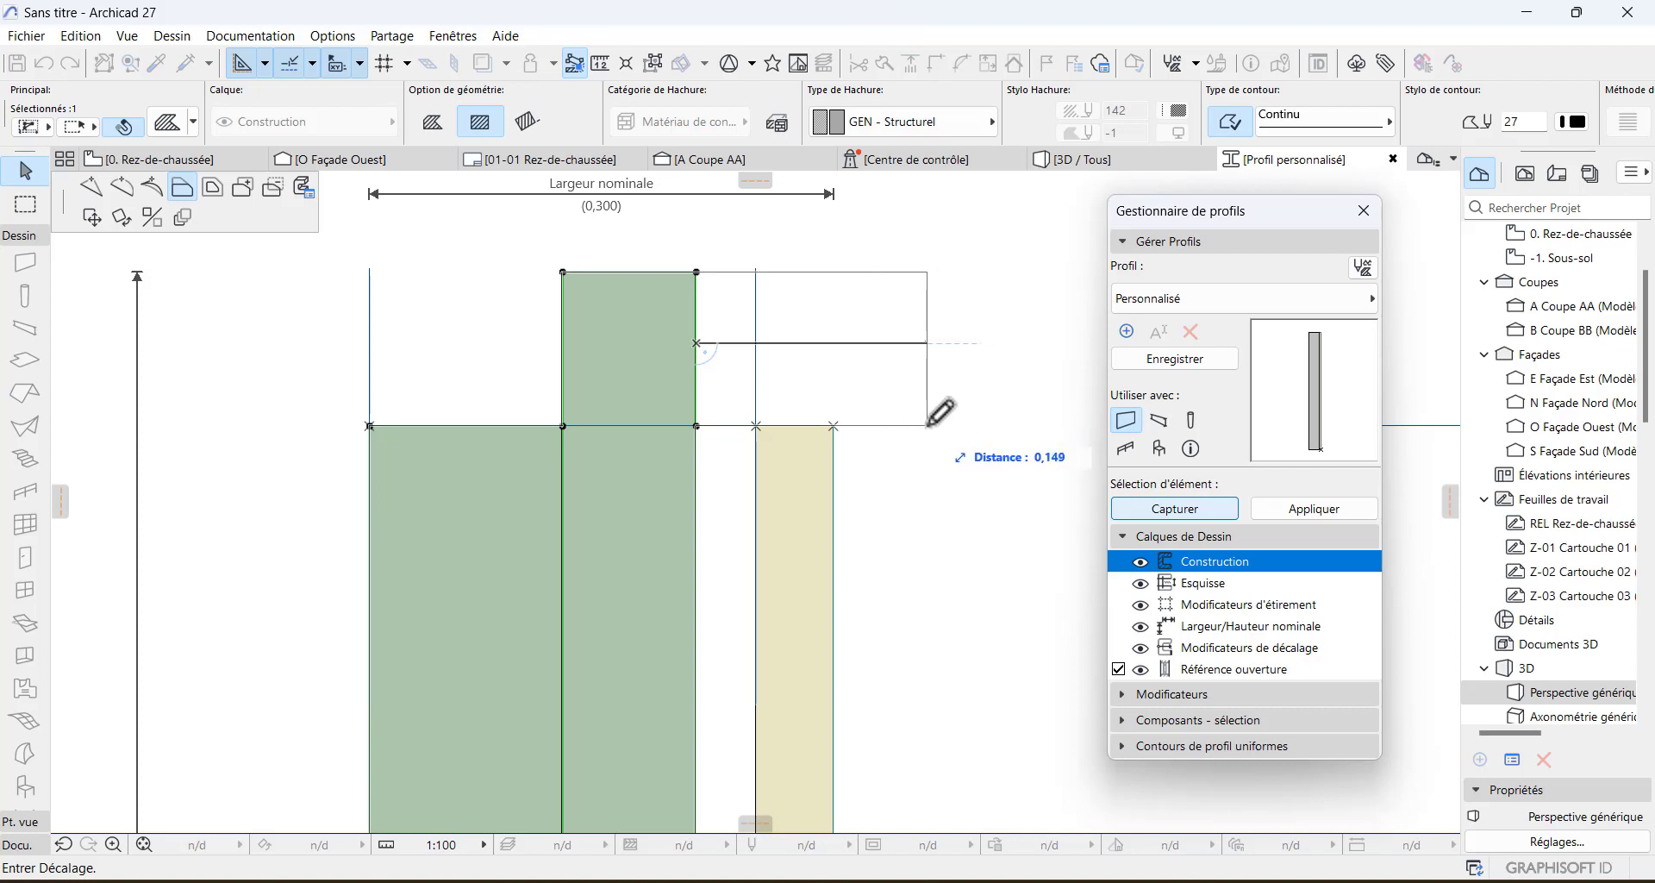
{"action": "left_click", "coordinate": [928, 426]}
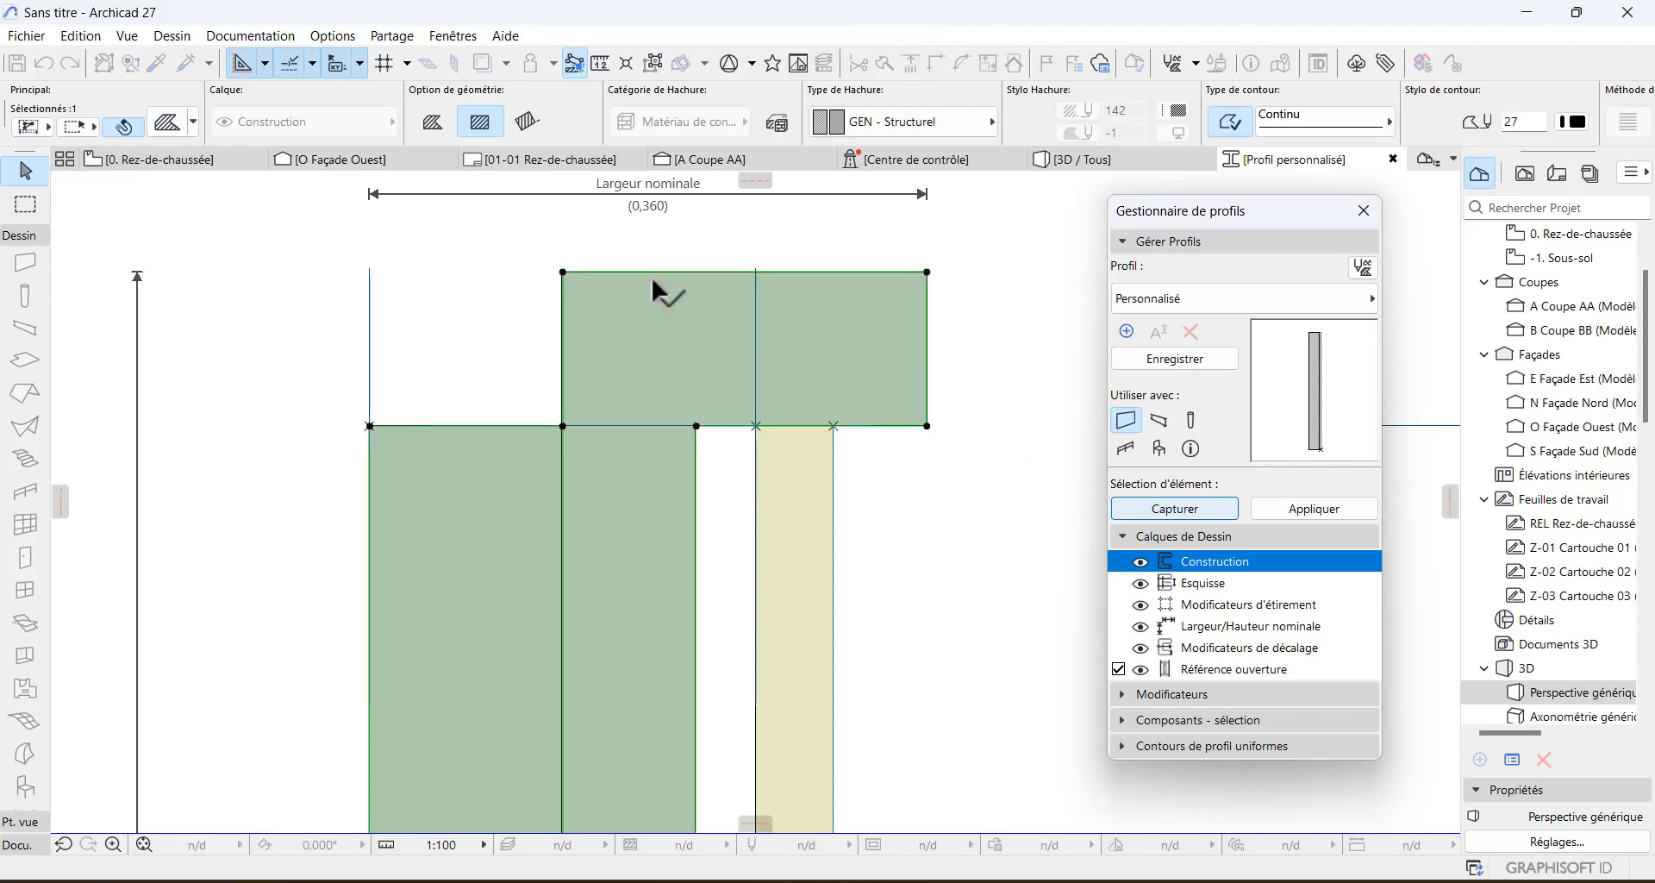
- Fillet the coping's upper inner corner with a radius of 0.100, without applying it to all corners
{"action": "left_click", "coordinate": [561, 273]}
{"action": "left_click", "coordinate": [563, 273]}
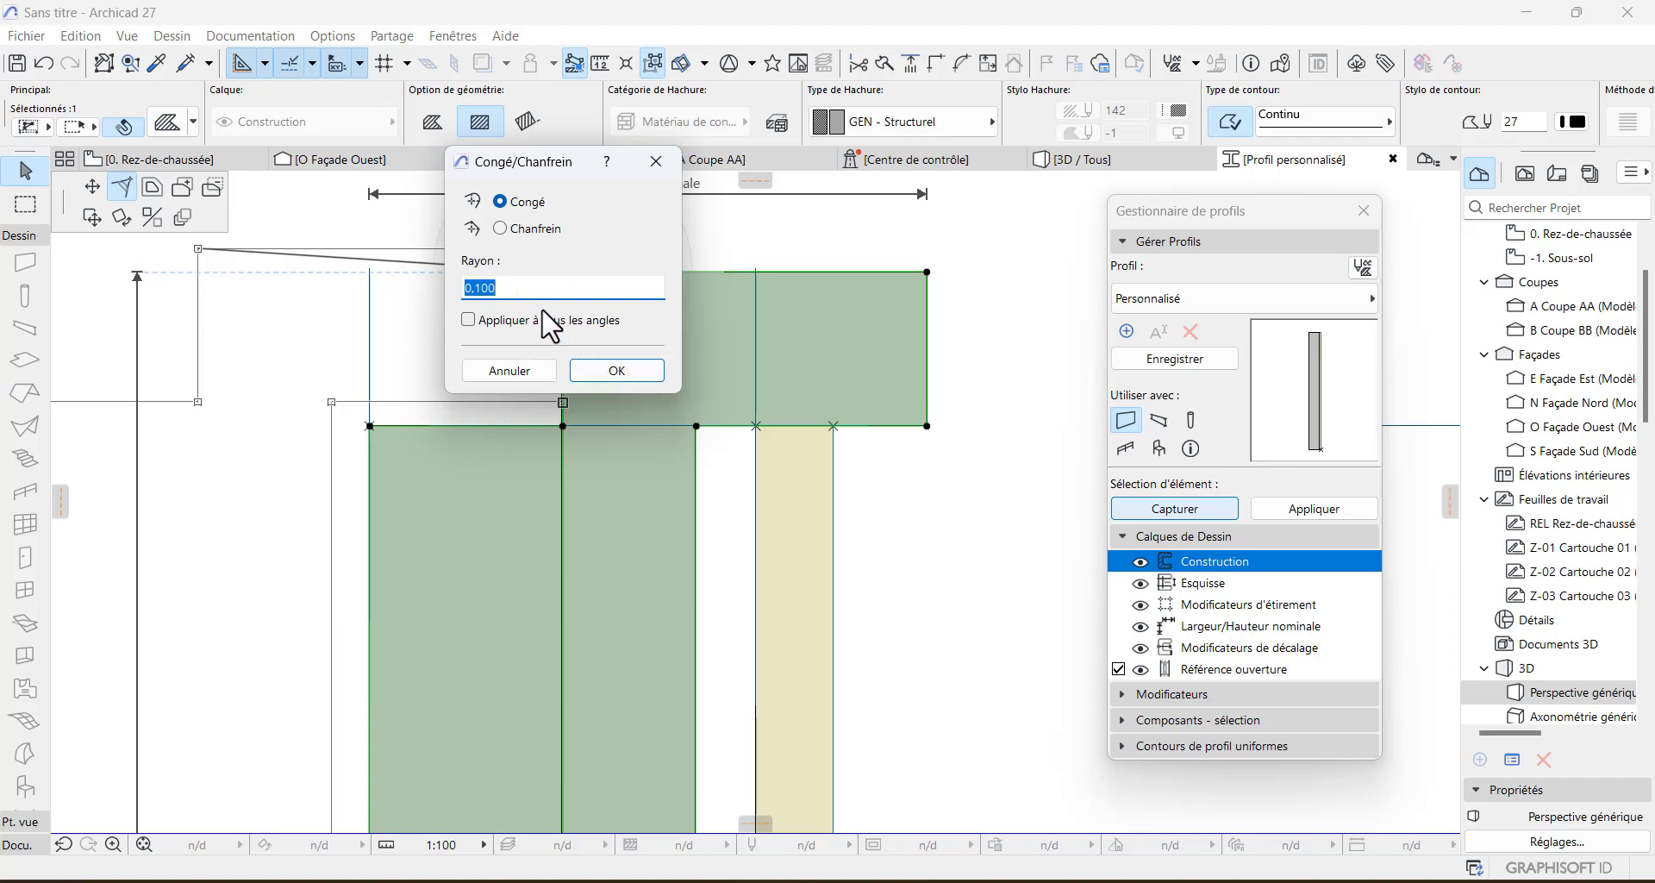
{"action": "left_click", "coordinate": [578, 372]}
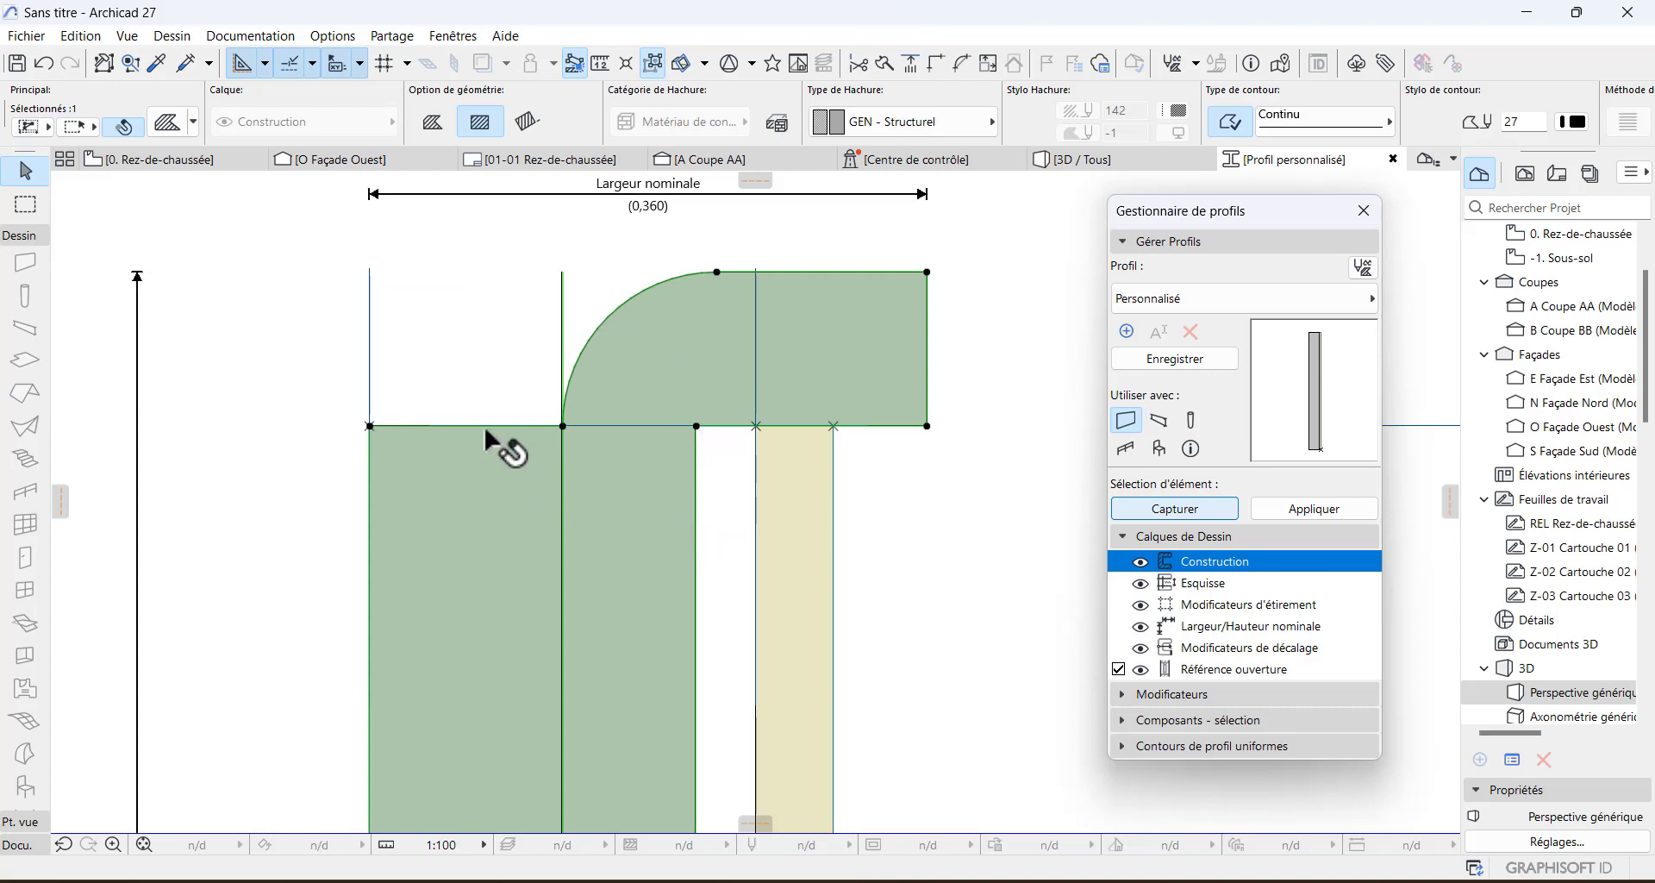
- Apply the edited custom profile to the four selected exterior walls
{"action": "scroll", "coordinate": [517, 448], "scroll_direction": "down", "scroll_amount": 3}
{"action": "scroll", "coordinate": [665, 473], "scroll_direction": "down", "scroll_amount": 5}
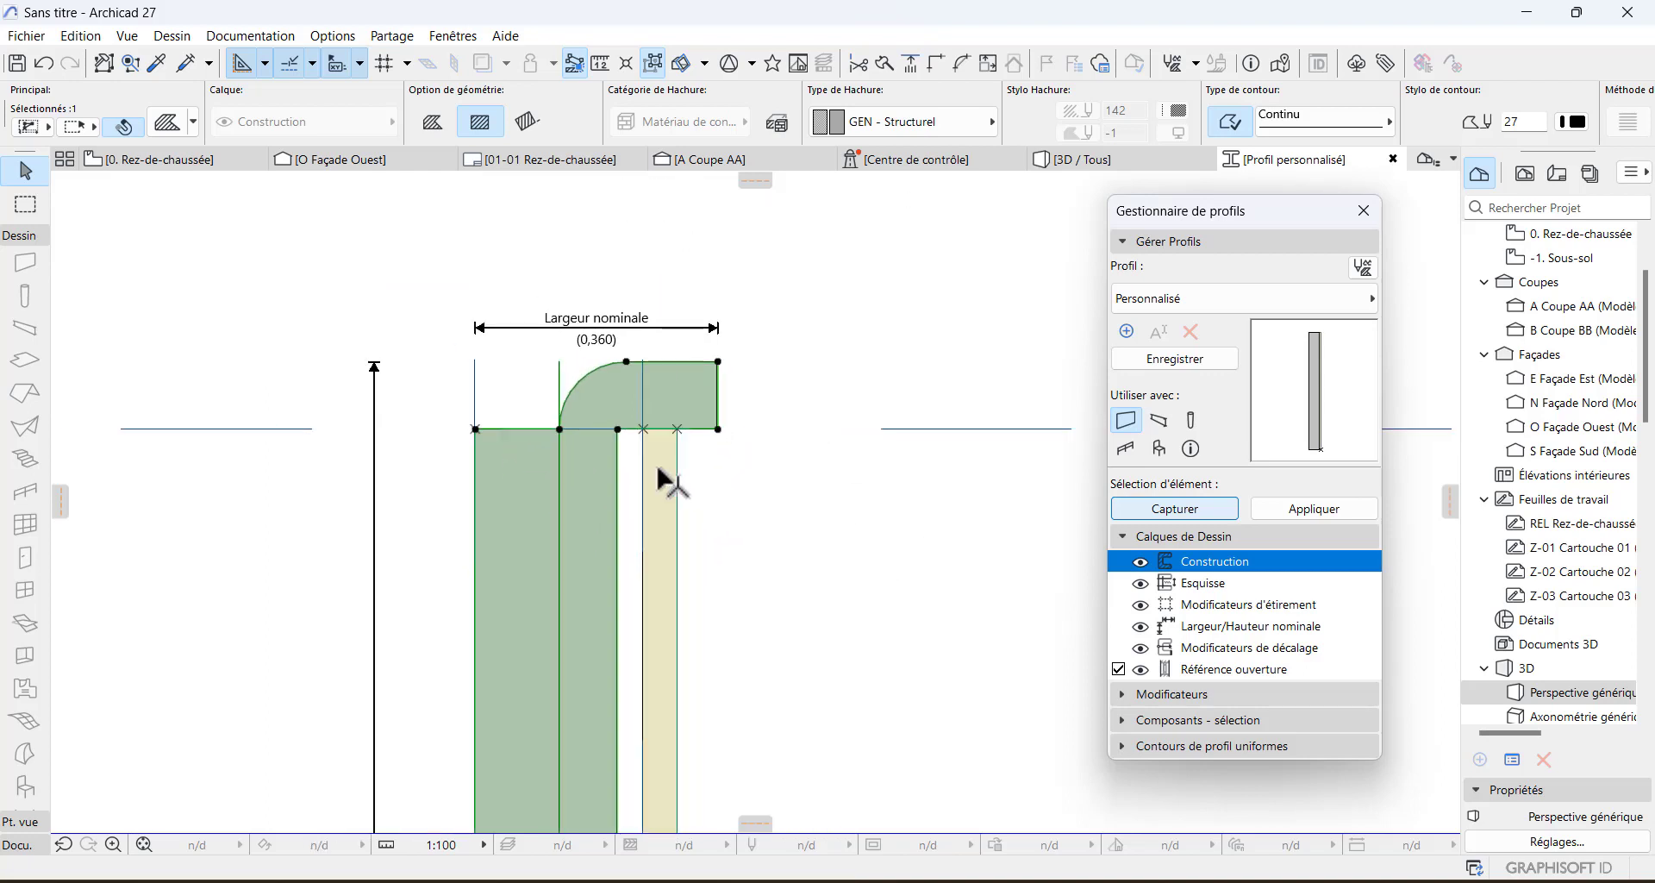
{"action": "scroll", "coordinate": [608, 565], "scroll_direction": "down", "scroll_amount": 1}
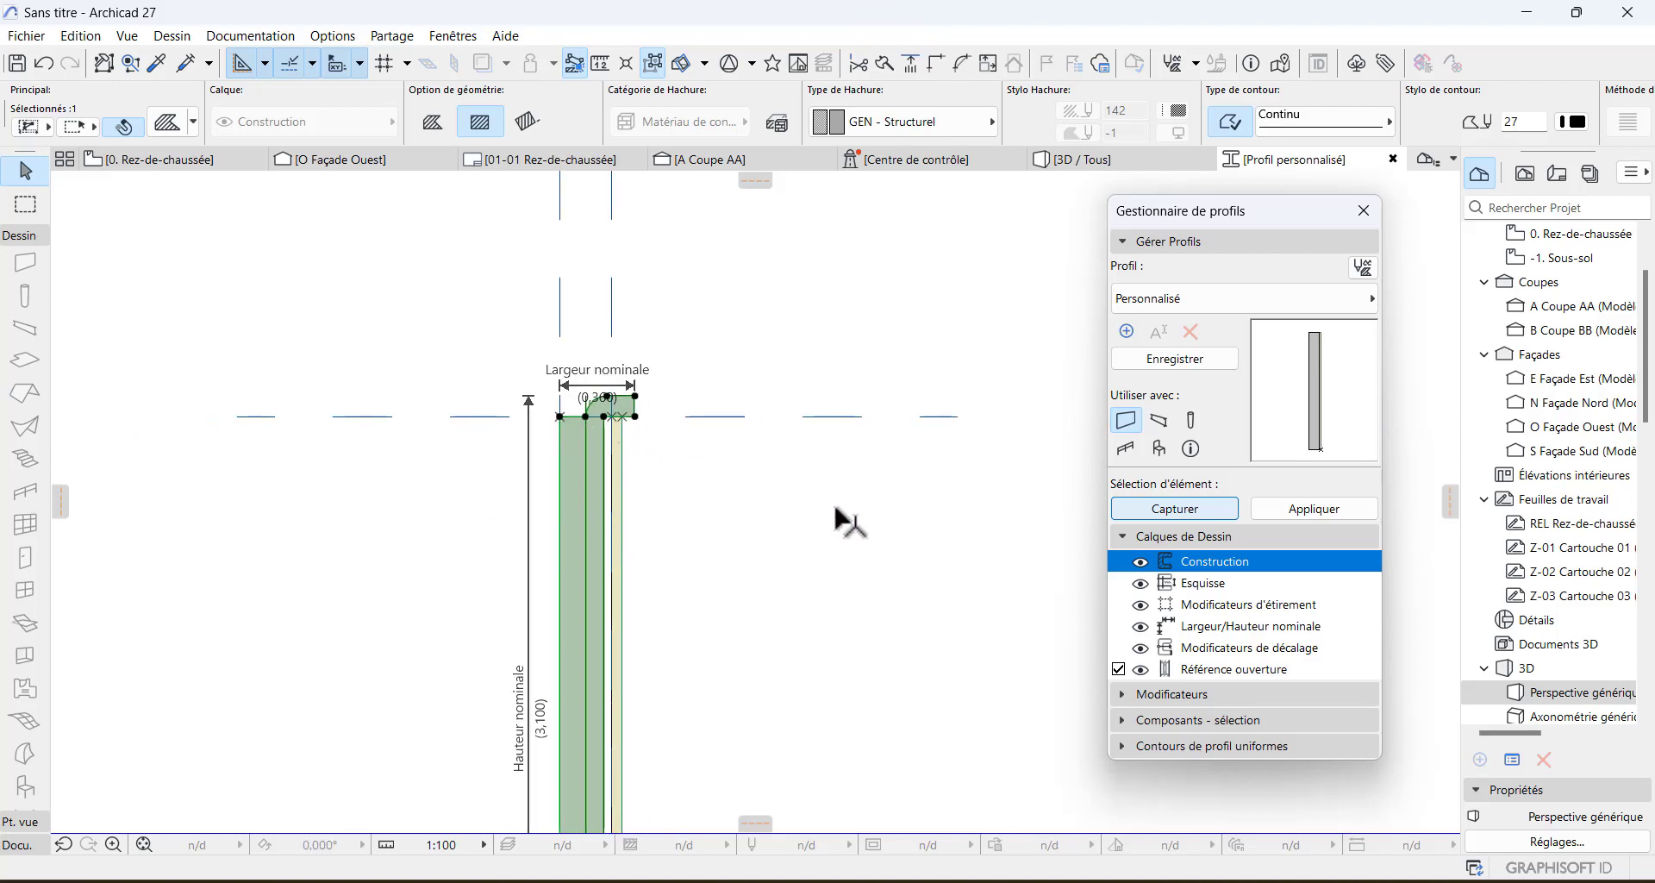
{"action": "left_click", "coordinate": [1302, 507]}
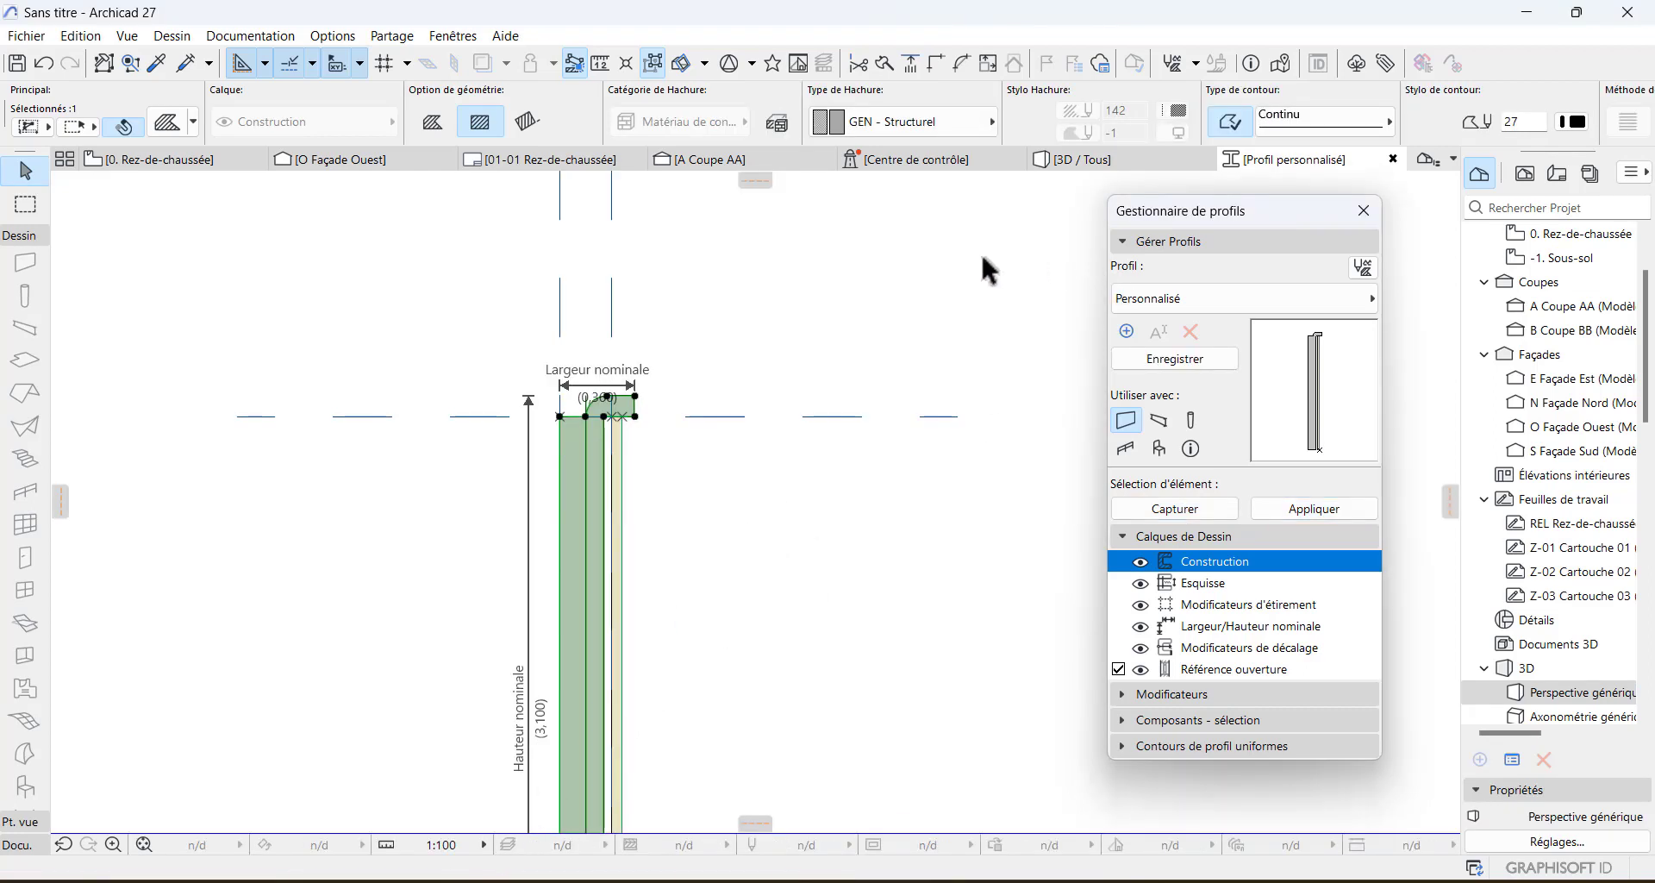
- Examine the rounded overhanging coping and mitred corners of the exterior walls in the 3D view
{"action": "left_click", "coordinate": [1069, 160]}
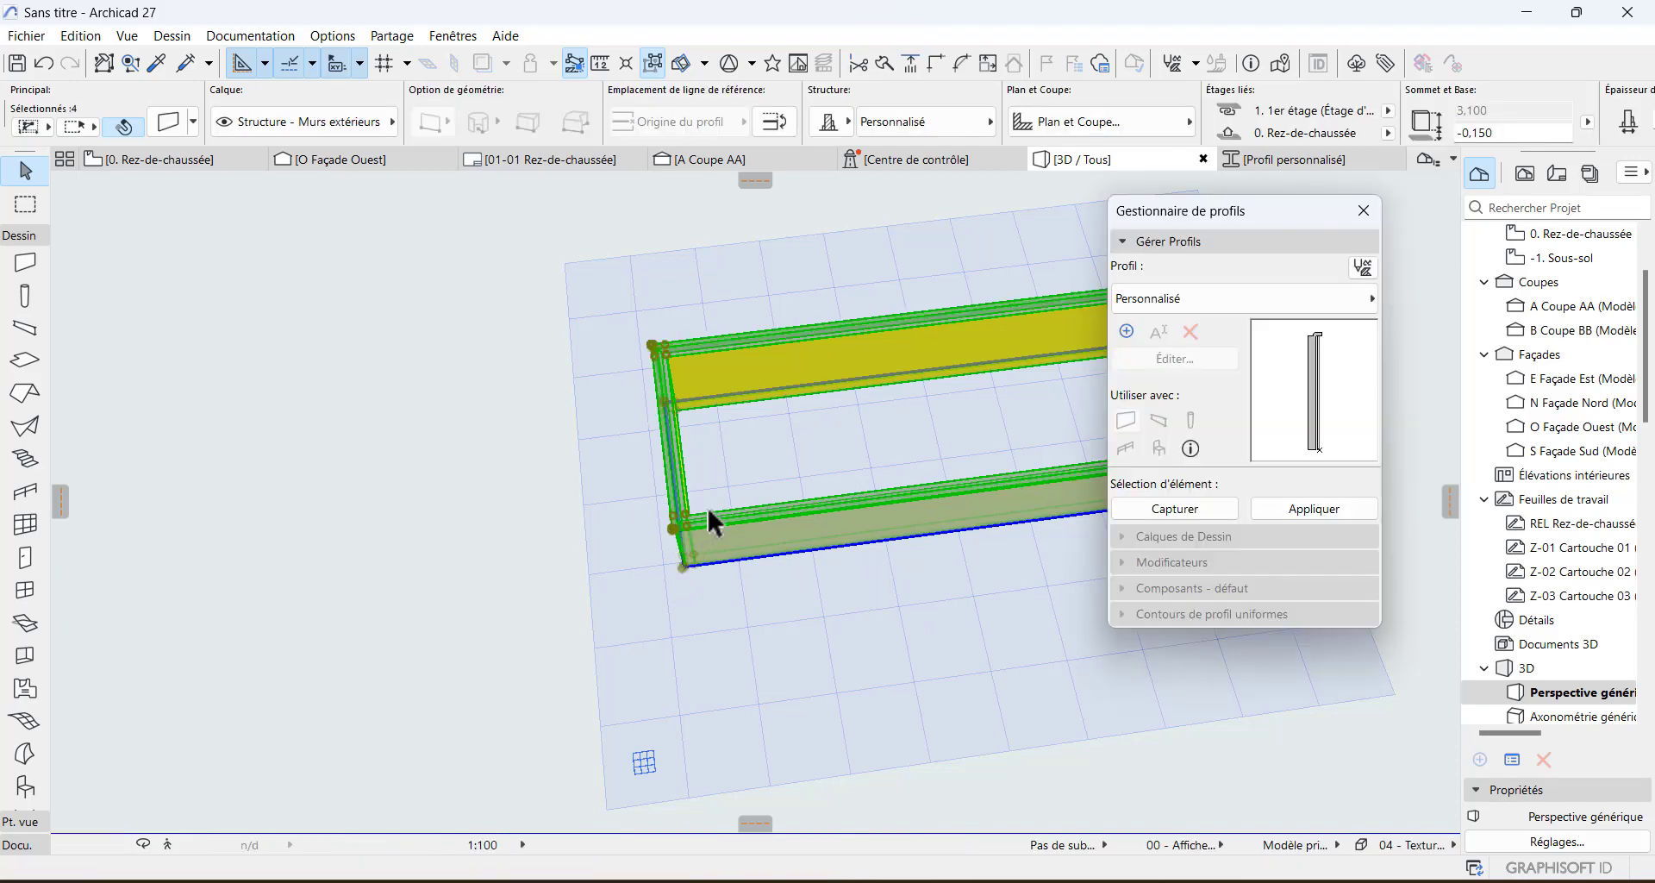
{"action": "scroll", "coordinate": [649, 556], "scroll_direction": "up", "scroll_amount": 5}
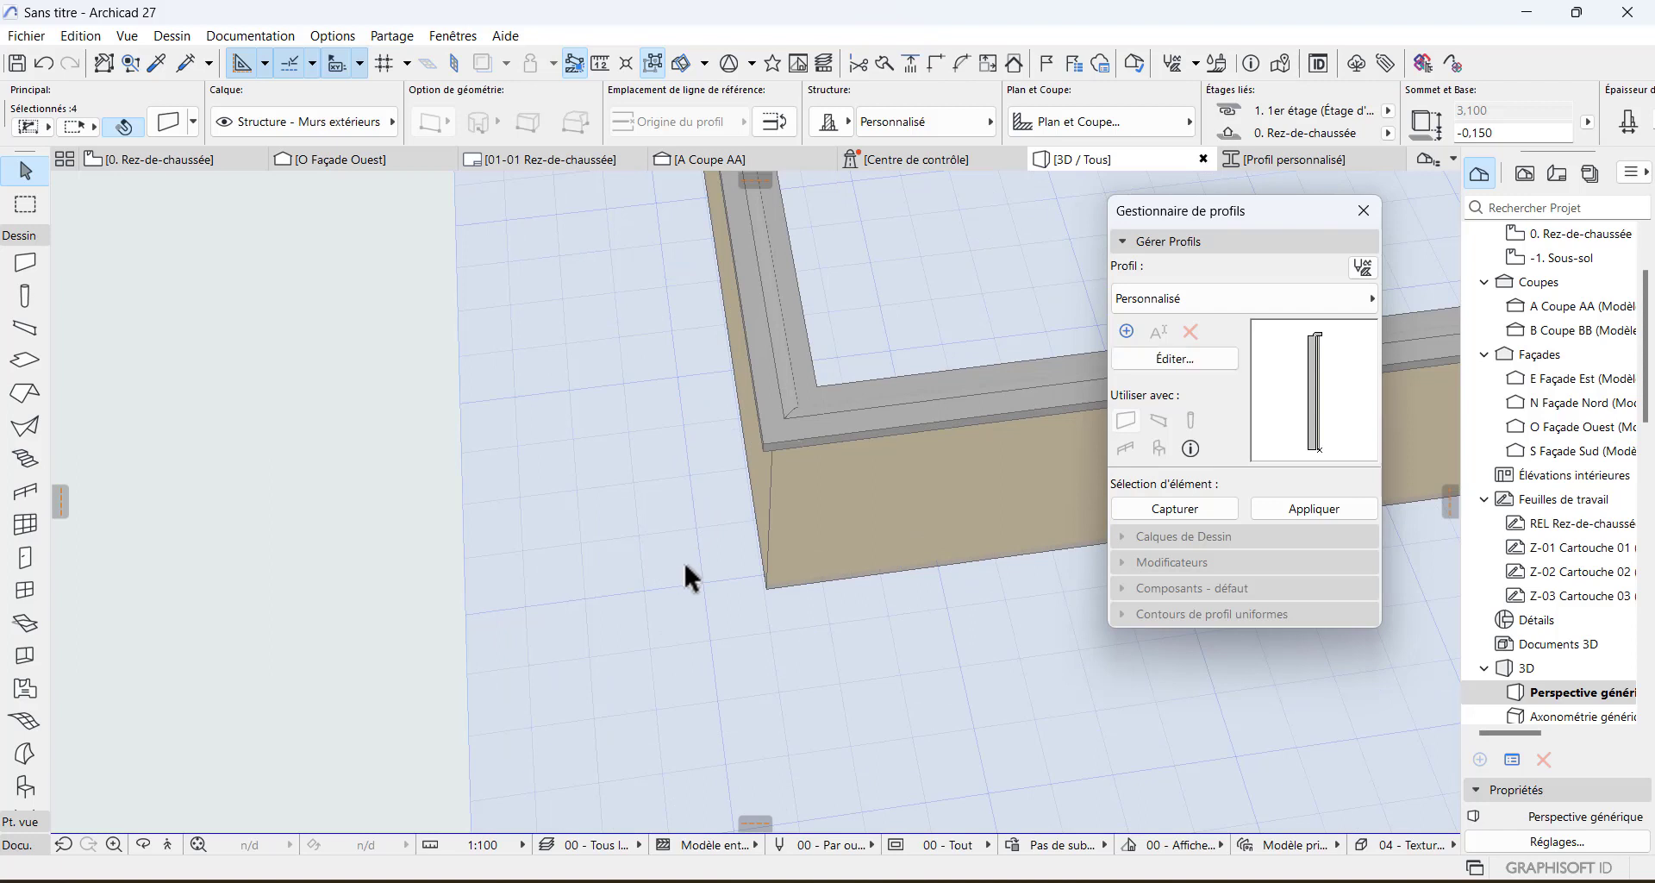
{"action": "left_click", "coordinate": [144, 844]}
{"action": "left_click_drag", "start_coordinate": [1075, 532], "coordinate": [773, 554]}
{"action": "middle_click_drag", "start_coordinate": [774, 555], "coordinate": [580, 249]}
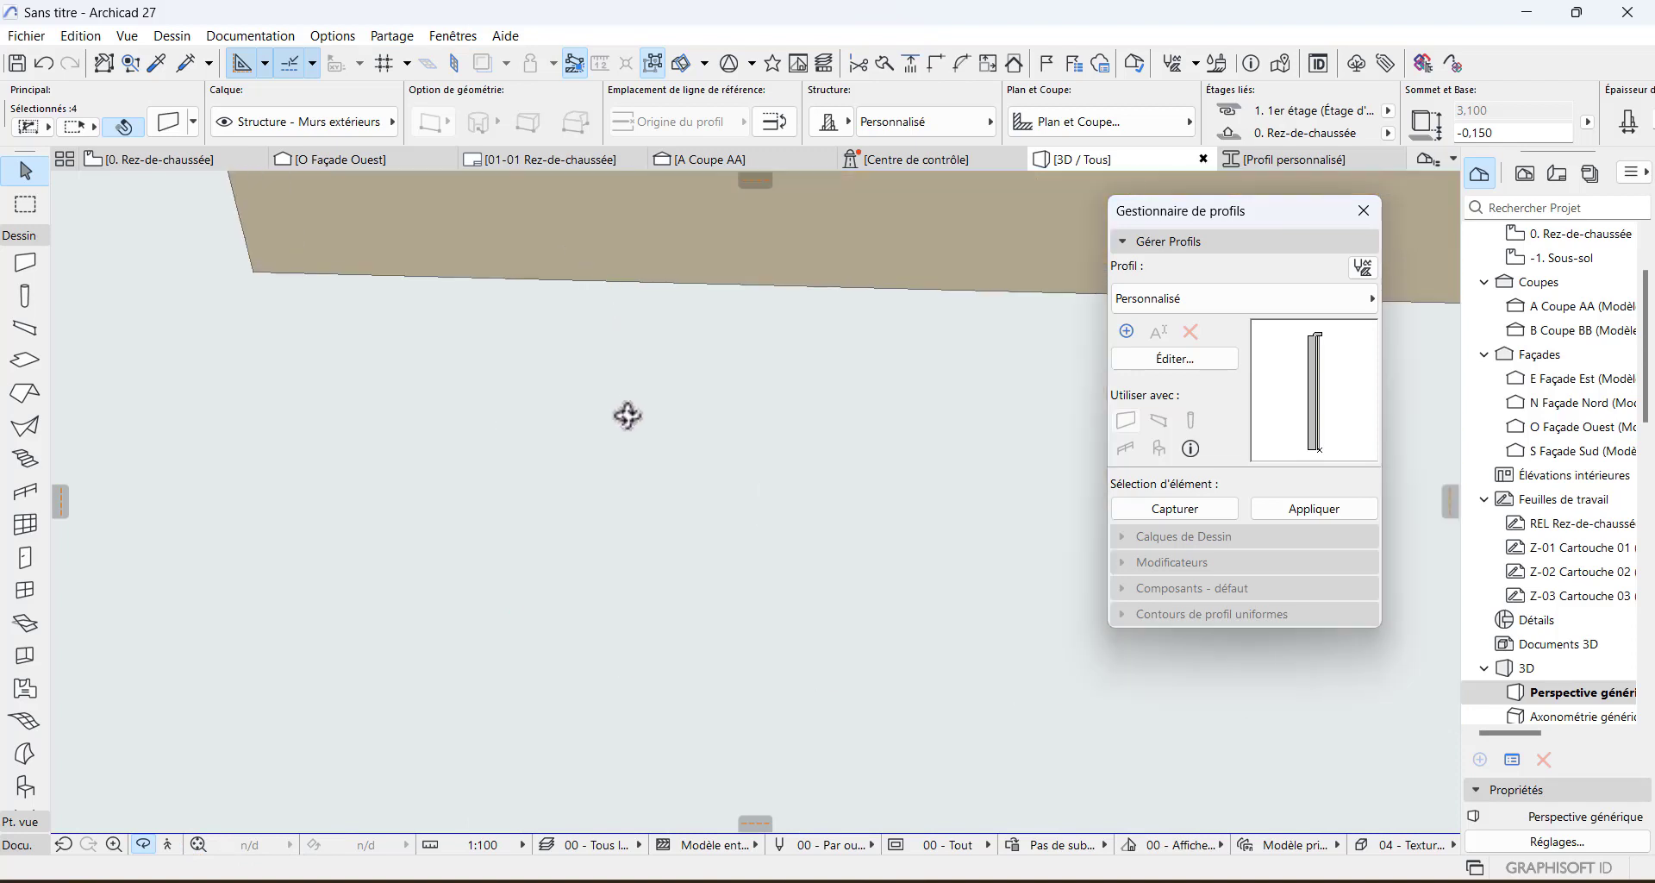
{"action": "middle_click_drag", "start_coordinate": [627, 416], "coordinate": [678, 751]}
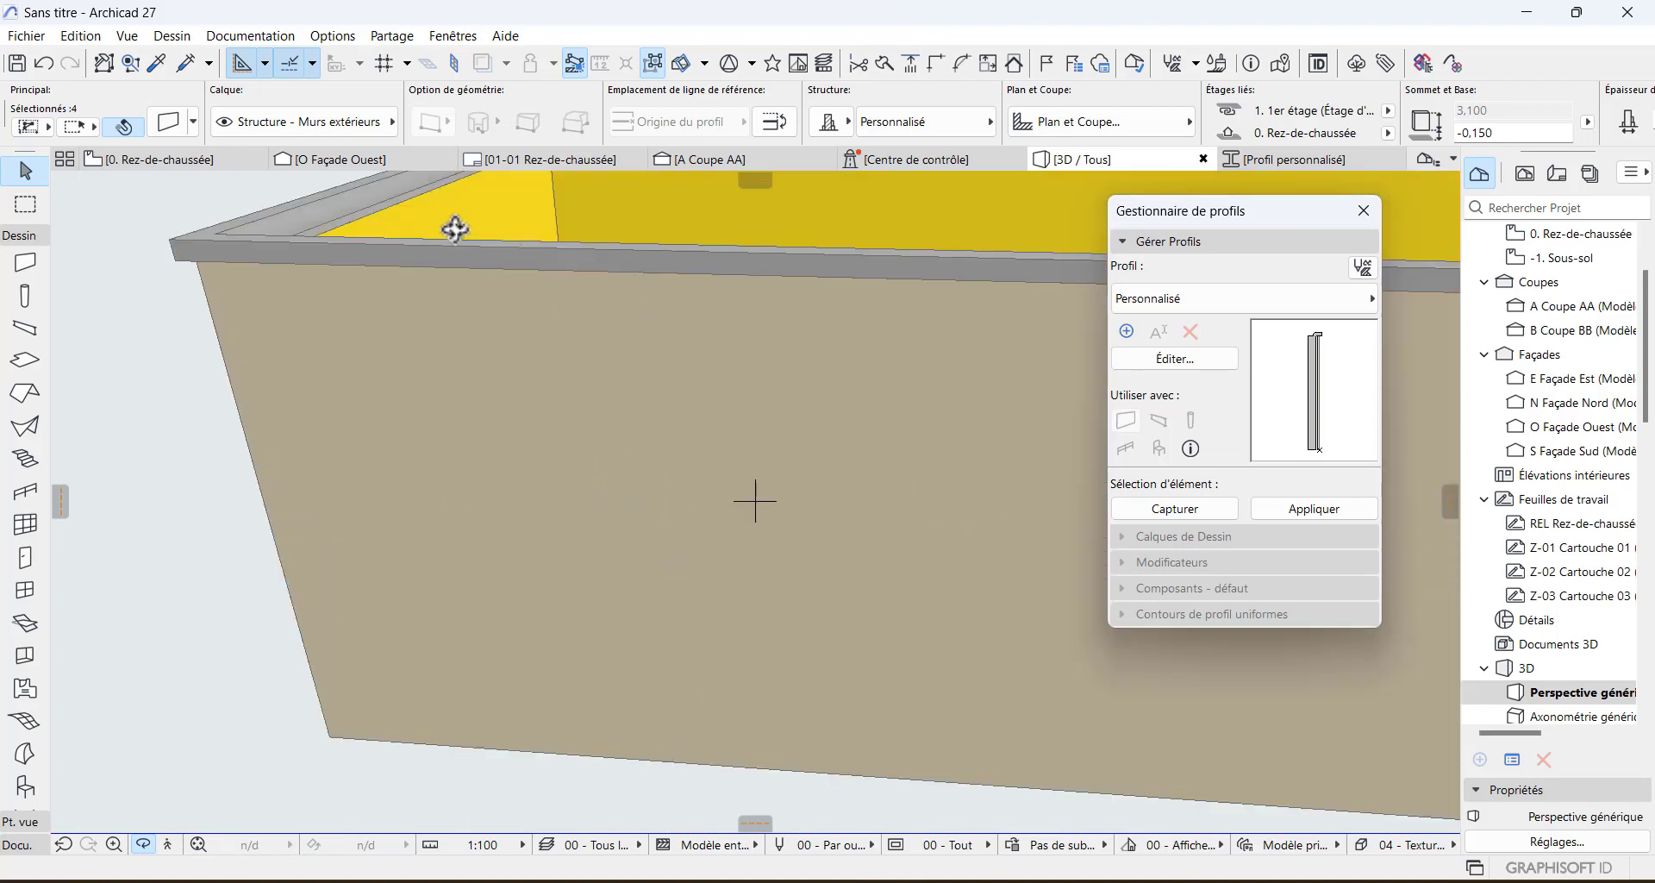
{"action": "scroll", "coordinate": [456, 229], "scroll_direction": "up", "scroll_amount": 2}
{"action": "middle_click_drag", "start_coordinate": [542, 332], "coordinate": [588, 388]}
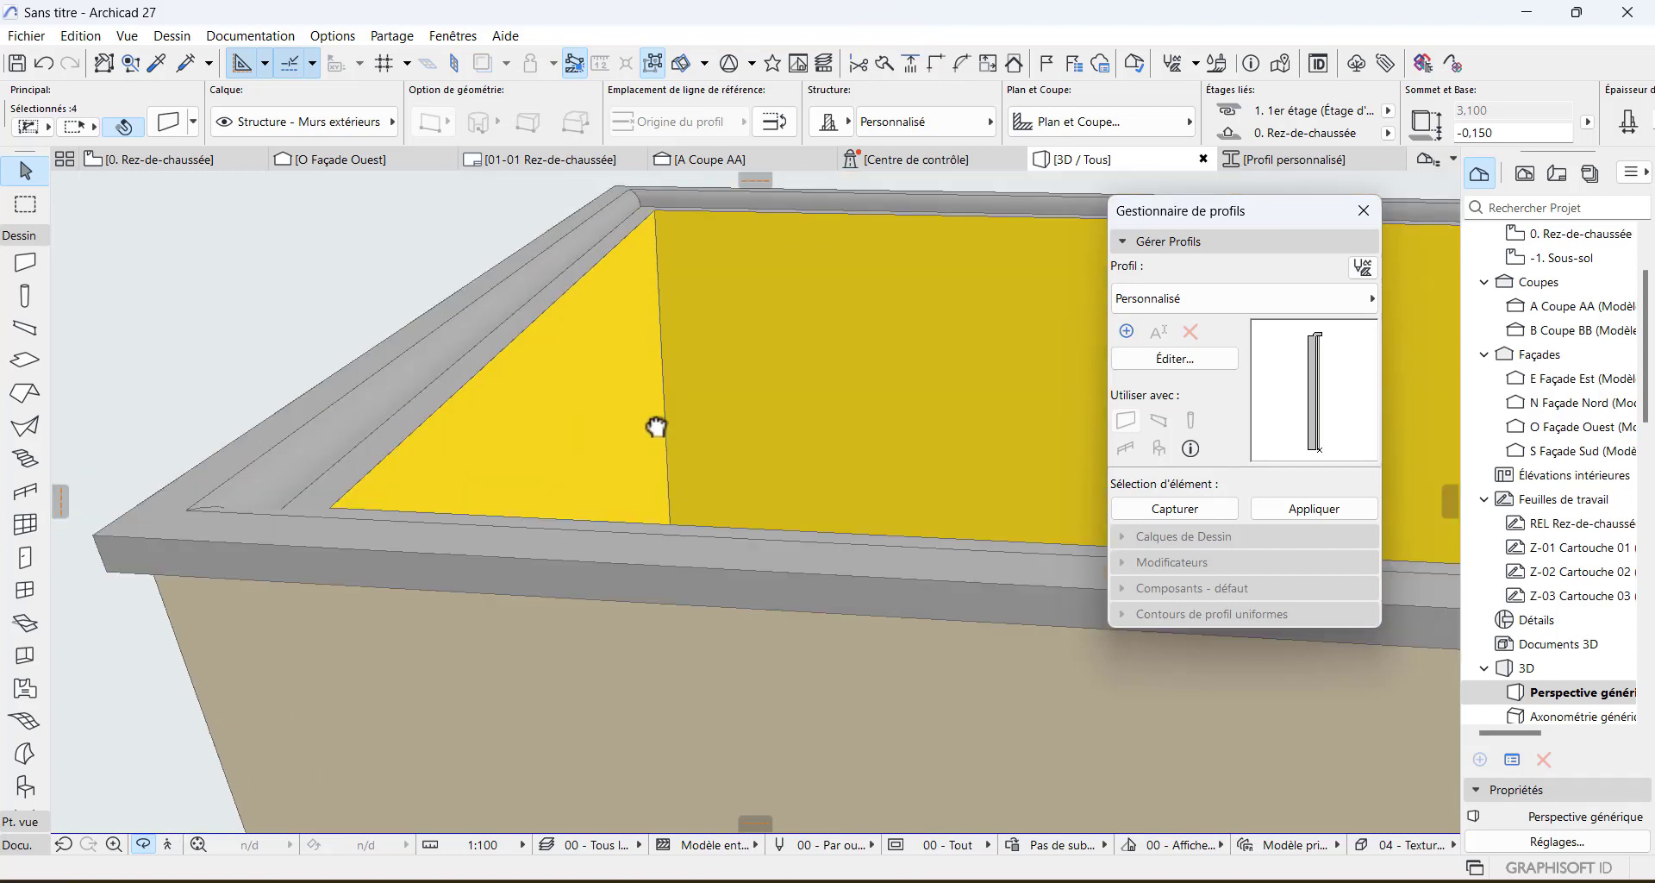
{"action": "middle_click_drag", "start_coordinate": [656, 427], "coordinate": [739, 465], "text": "shift"}
{"action": "middle_click_drag", "start_coordinate": [899, 540], "coordinate": [741, 511], "text": "shift"}
{"action": "left_click_drag", "start_coordinate": [863, 491], "coordinate": [894, 489]}
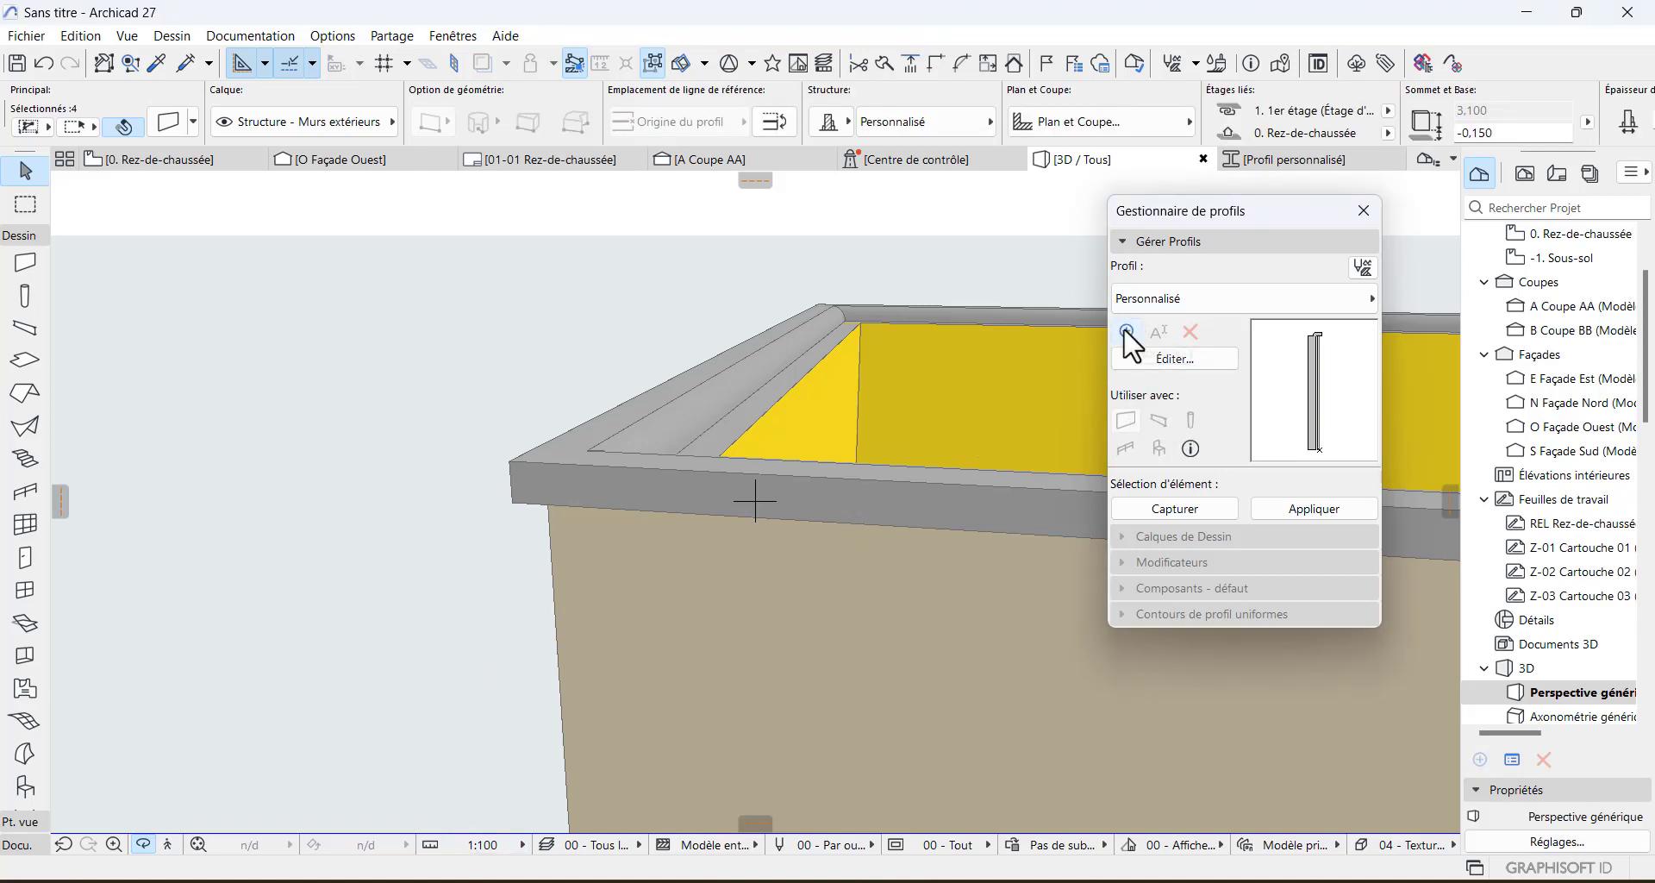
{"action": "left_click", "coordinate": [143, 844]}
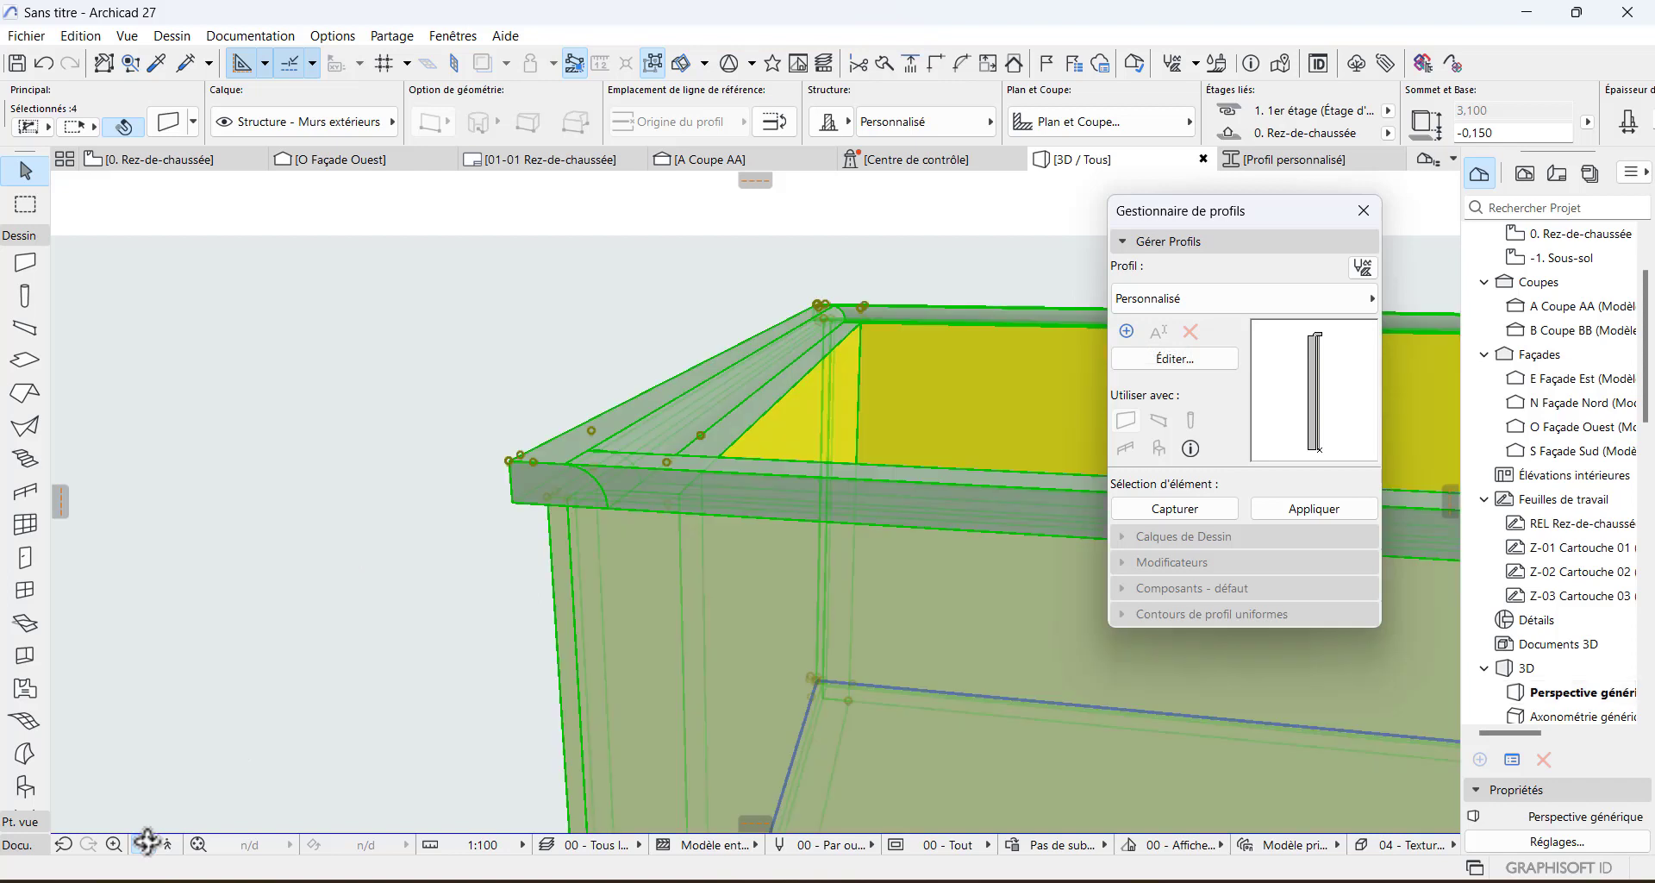
- Save the modified custom profile and create a duplicate profile in the Murs folder named "Mur - Maçonnerie avec chainage béton (tête de mur)"
{"action": "left_click", "coordinate": [1126, 330]}
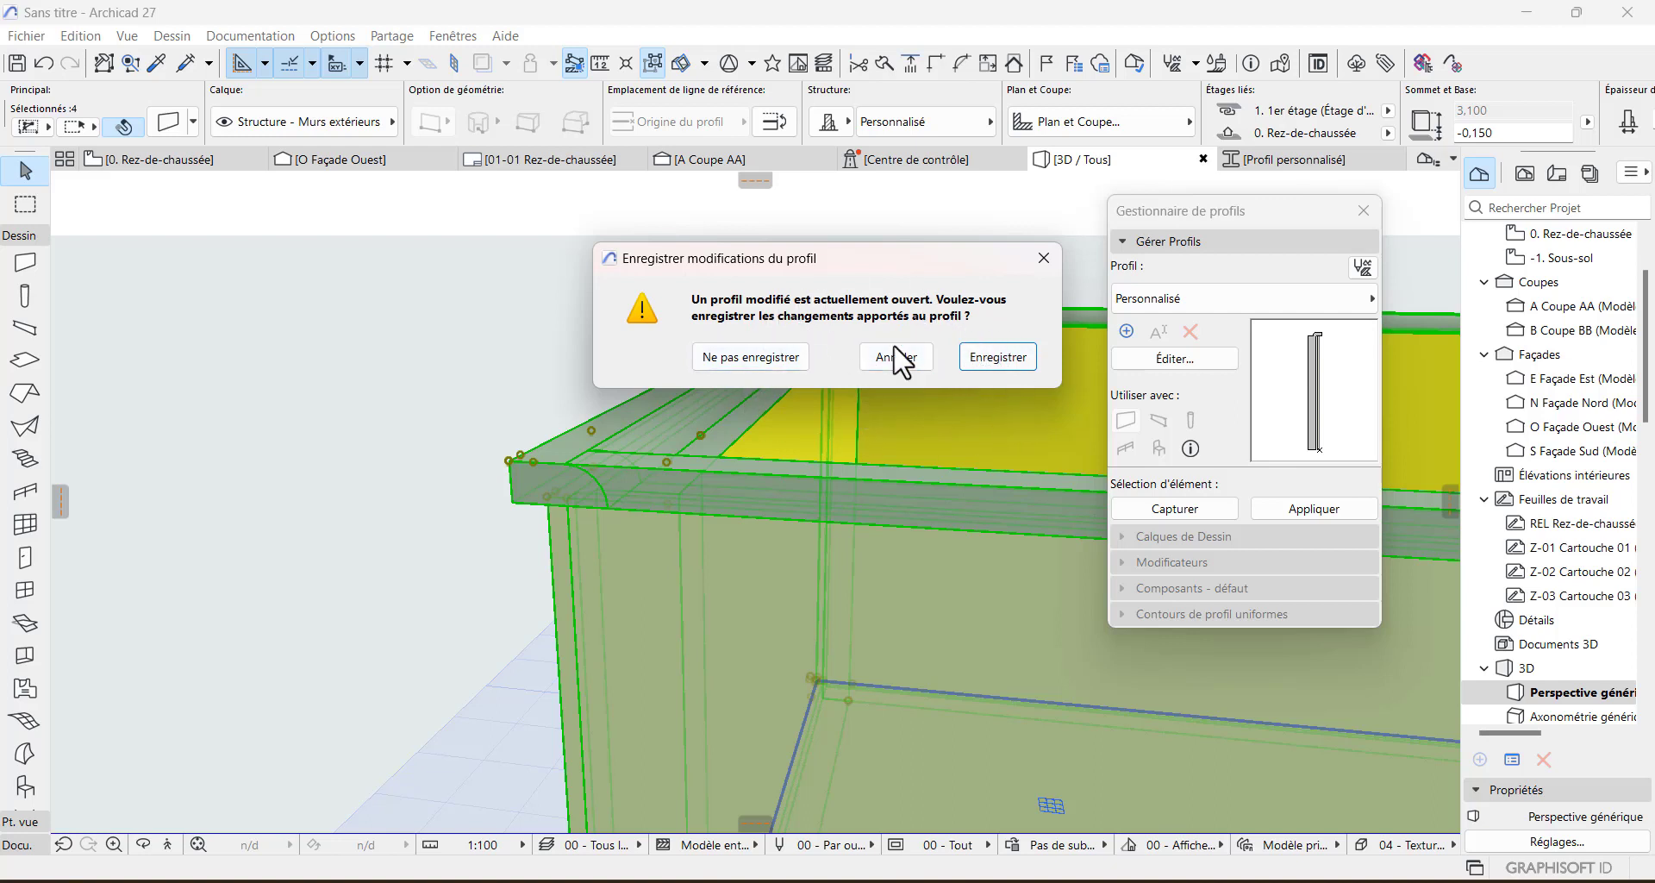
{"action": "left_click", "coordinate": [979, 356]}
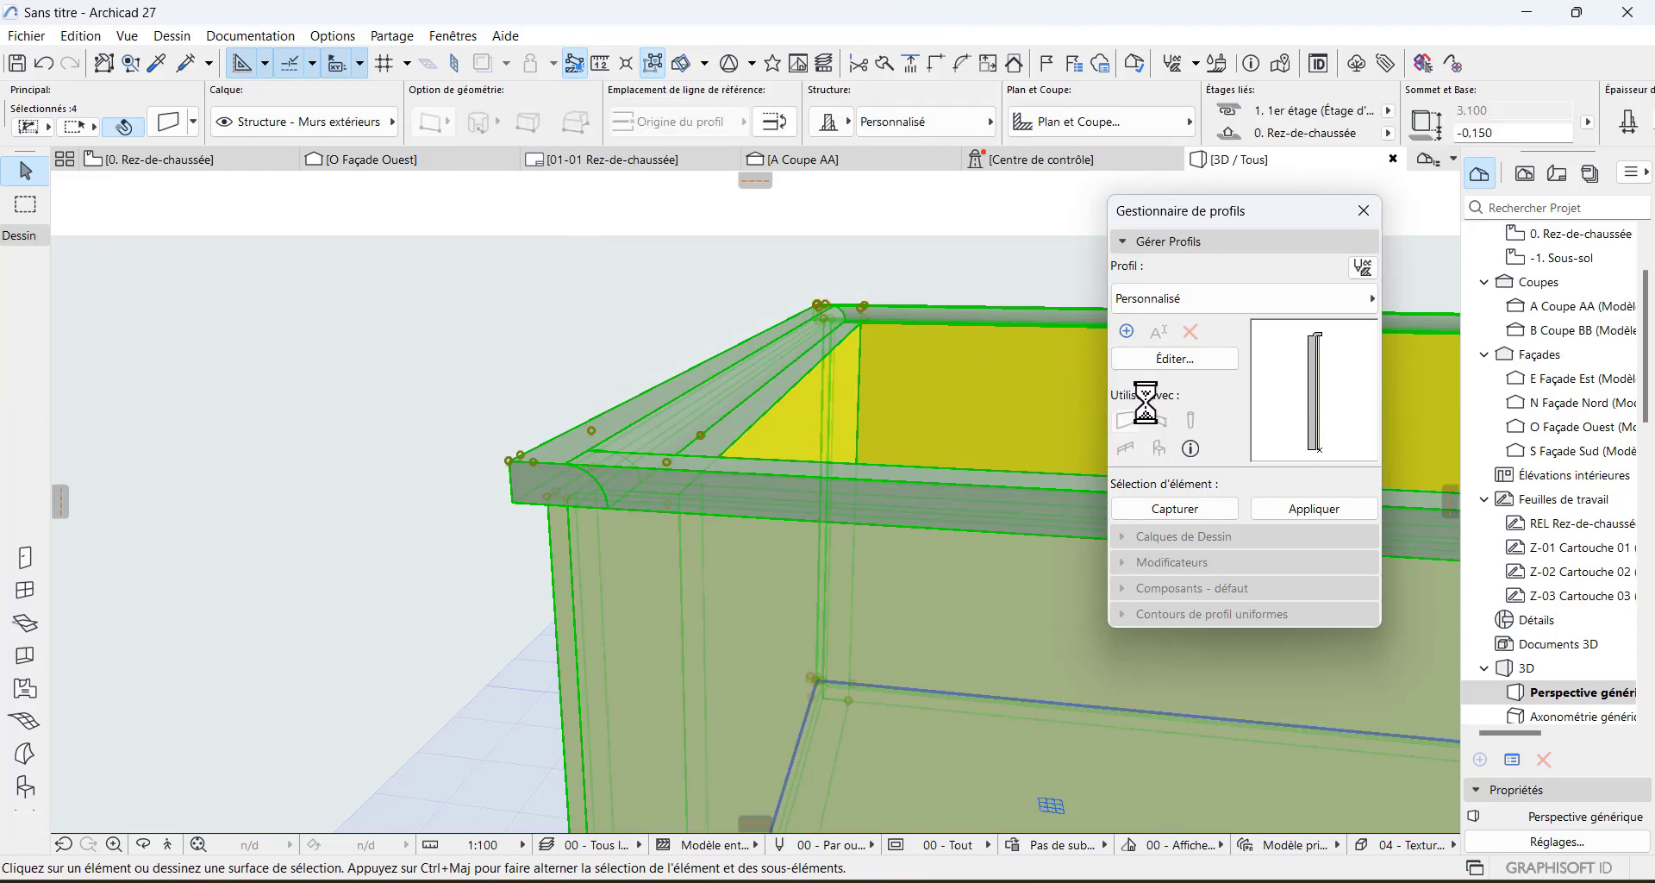
{"action": "left_click", "coordinate": [1128, 333]}
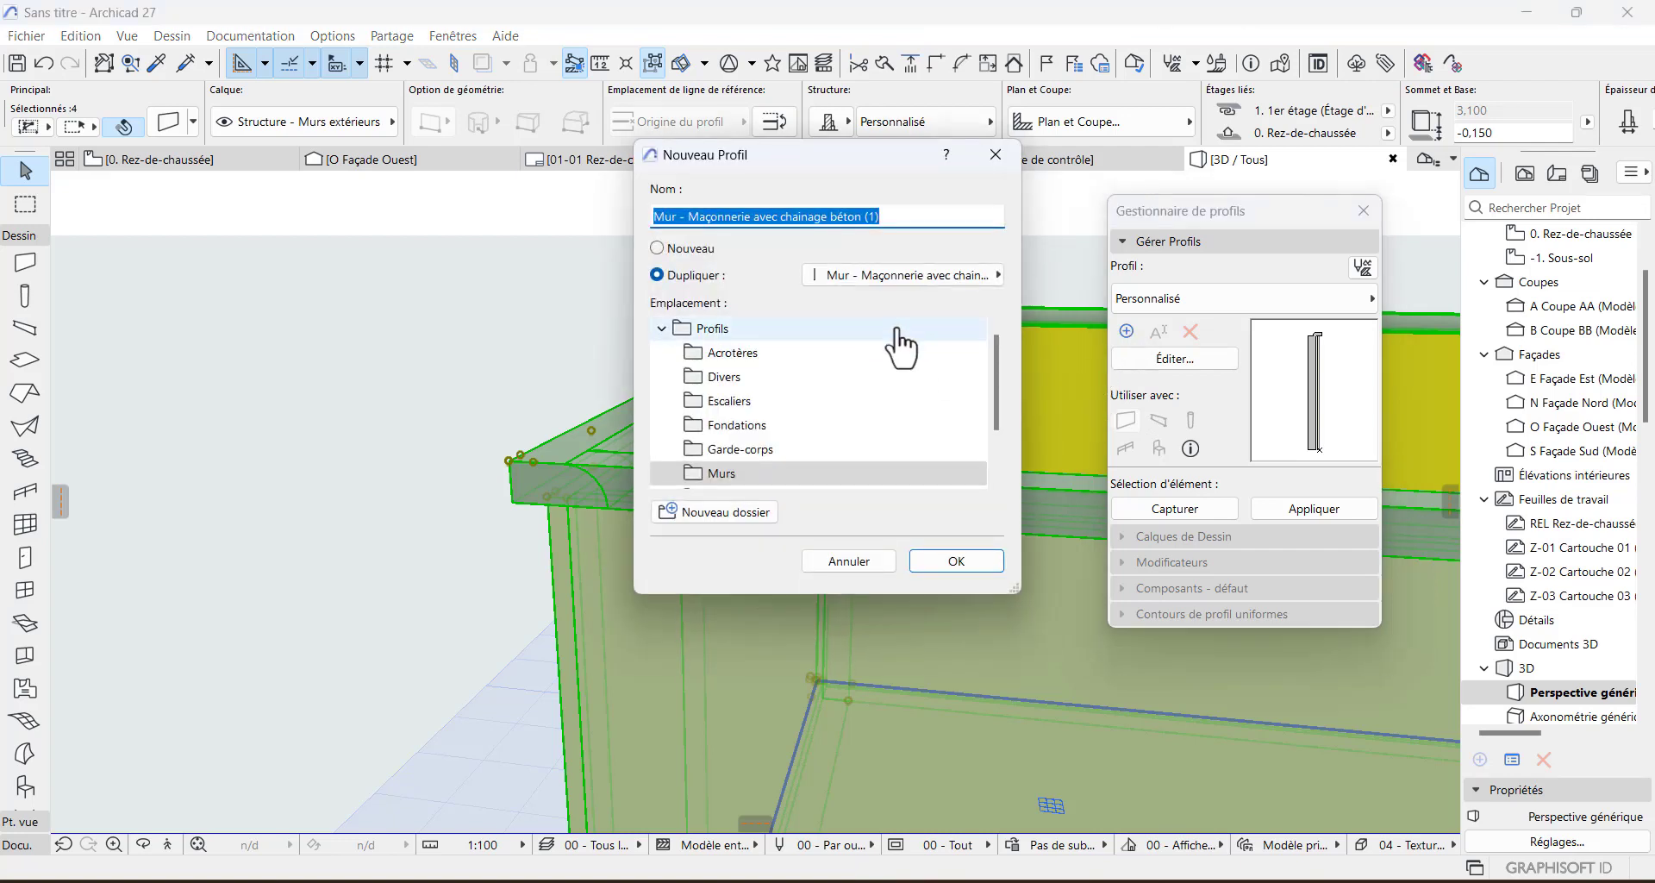
{"action": "left_click", "coordinate": [881, 211]}
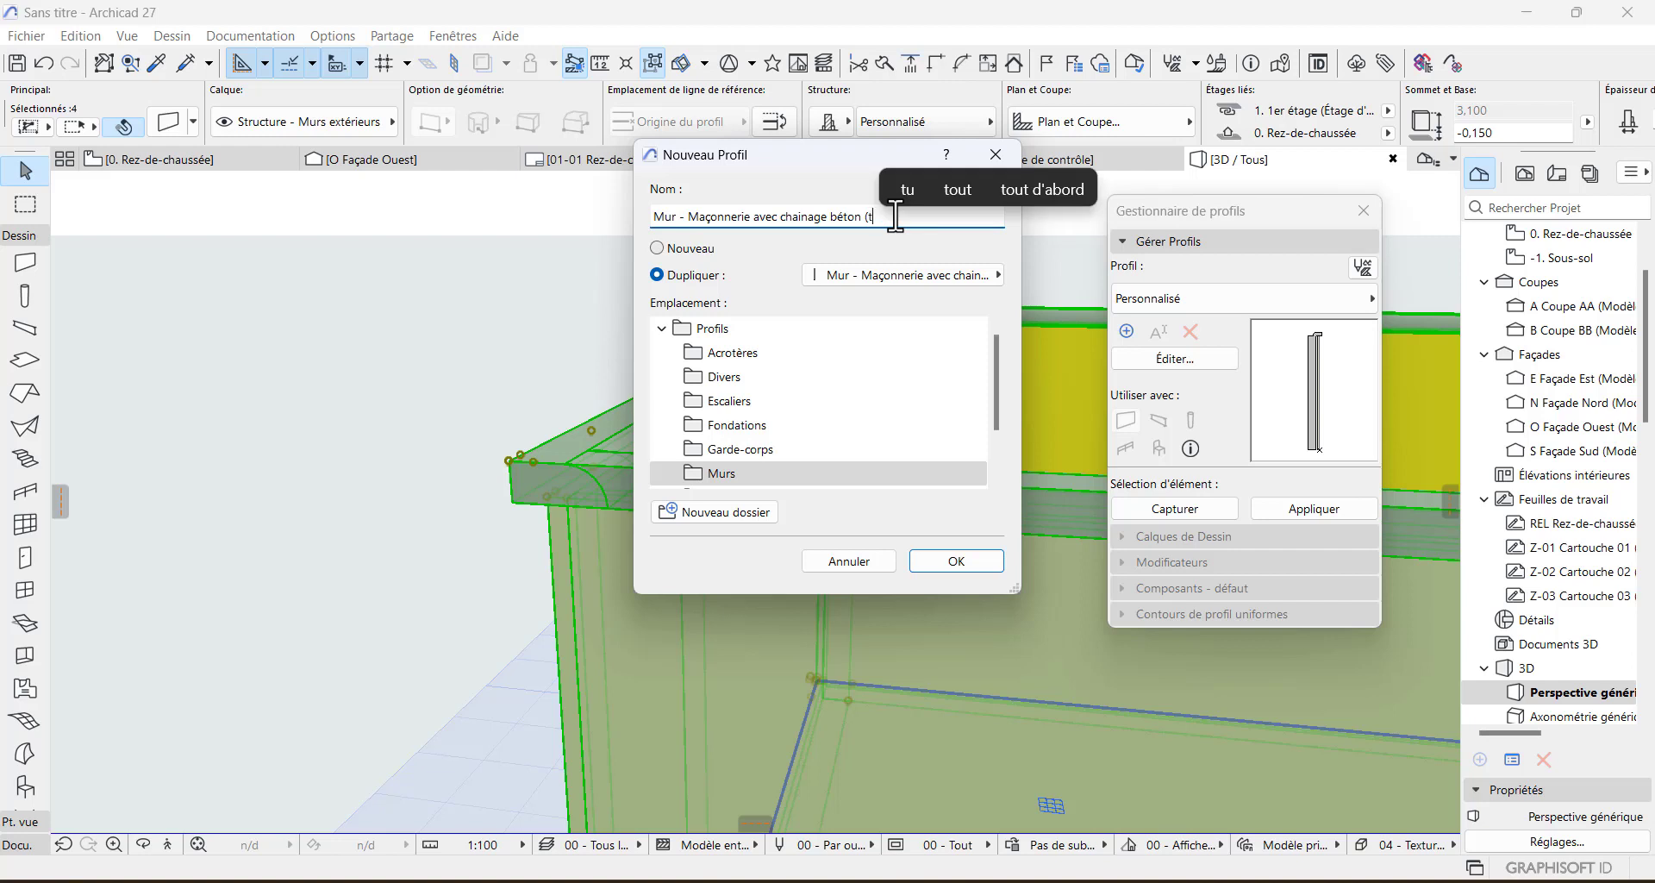
{"action": "type", "text": "(tet"}
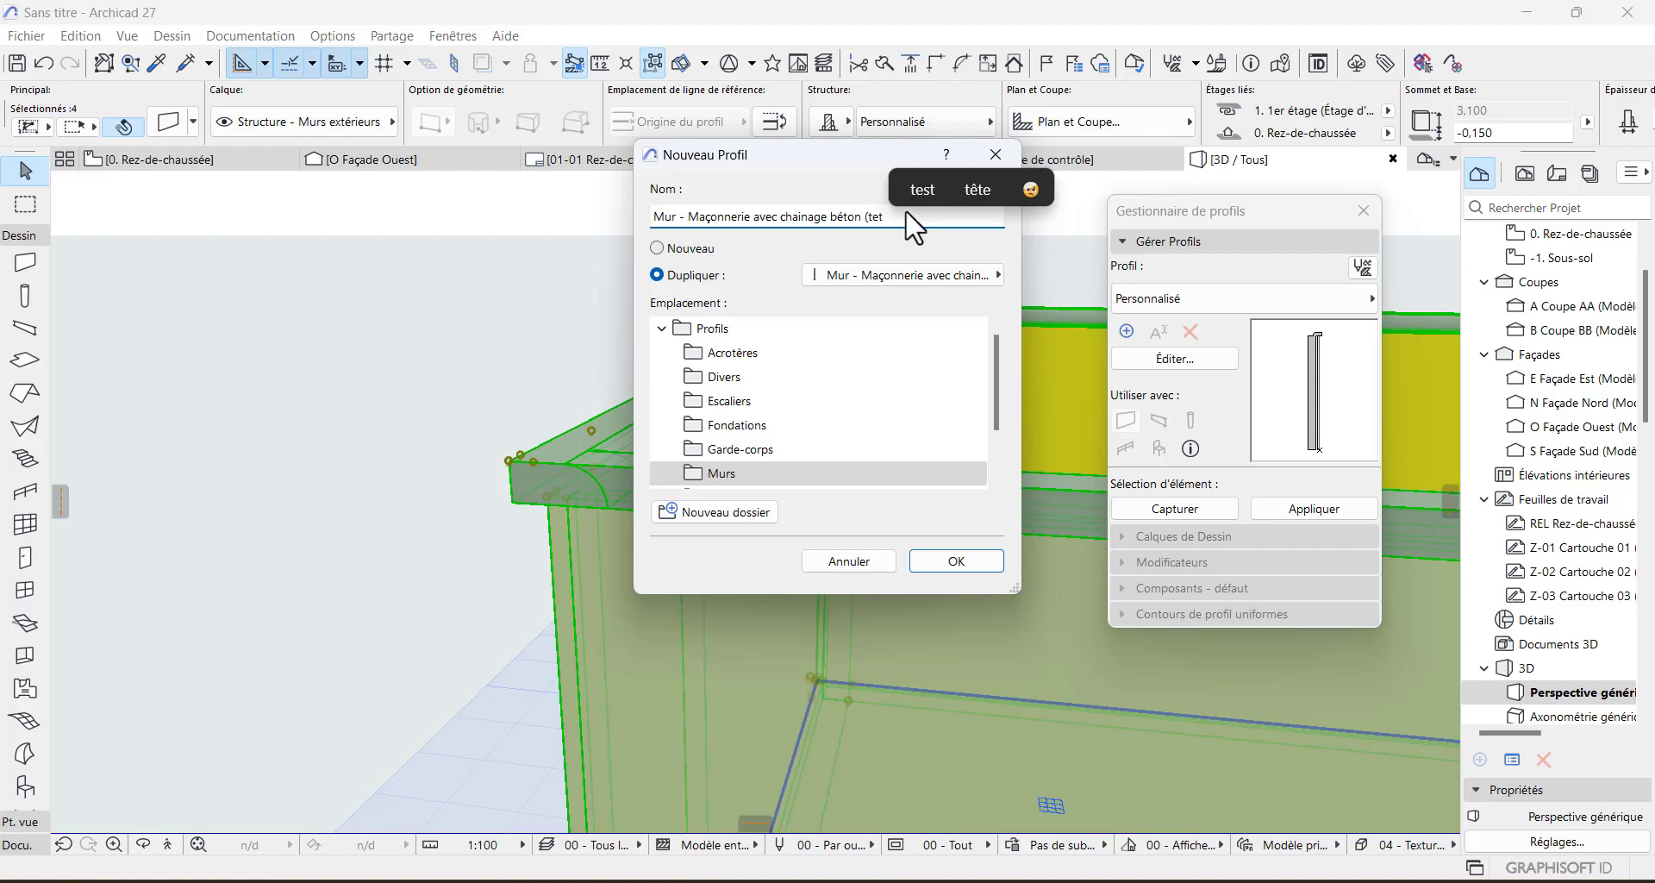
{"action": "left_click", "coordinate": [975, 190]}
{"action": "type", "text": "d"}
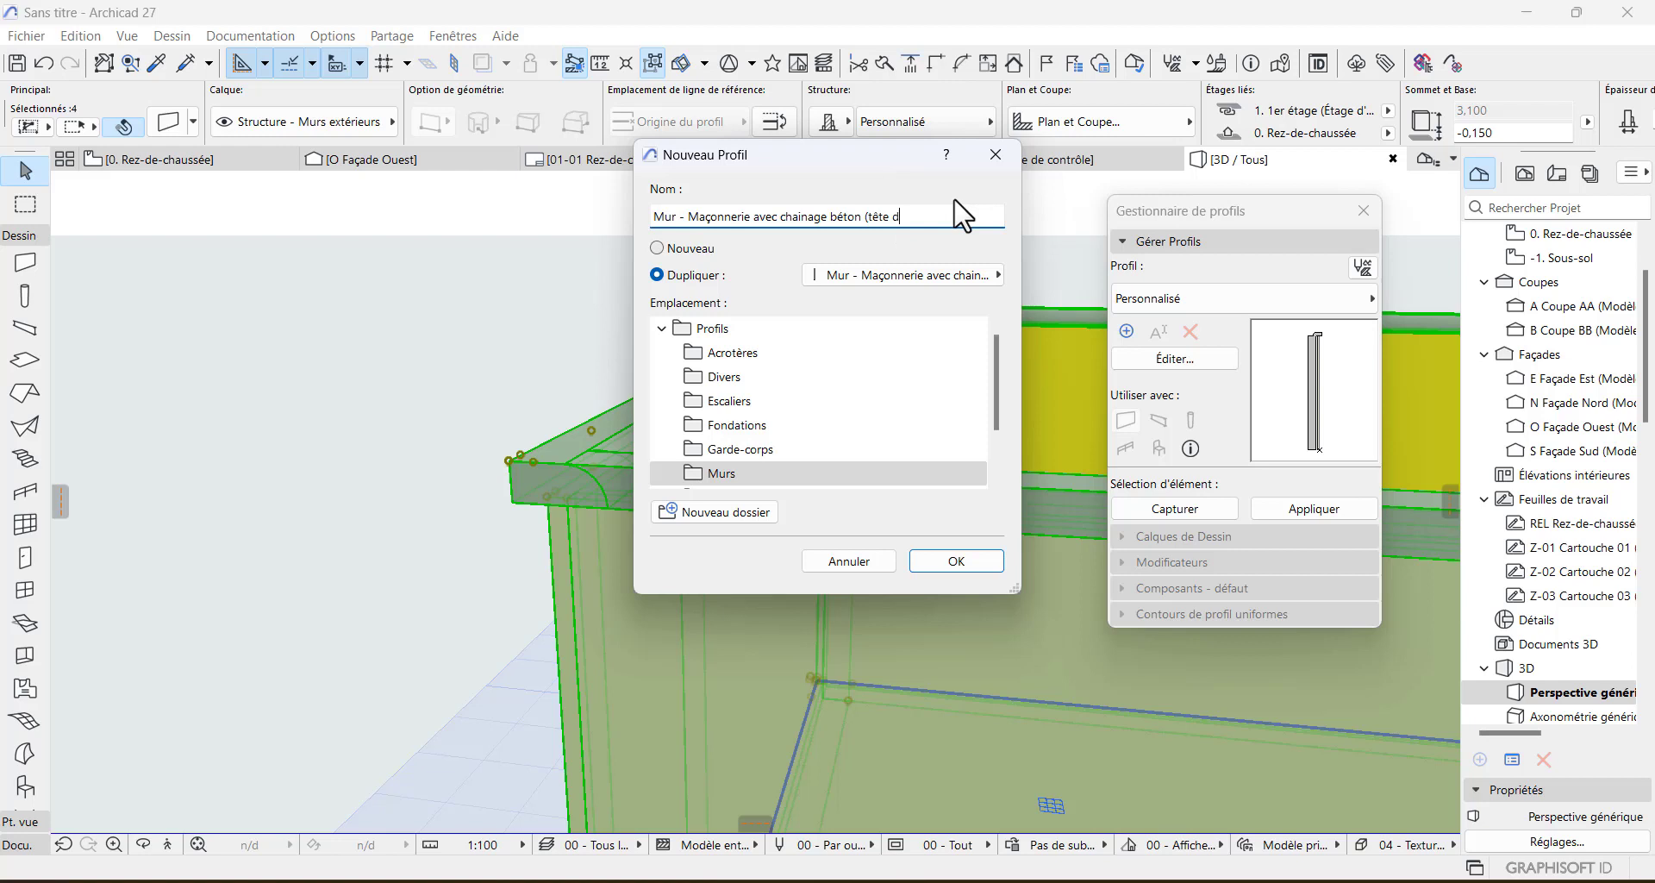
{"action": "type", "text": "e mu"}
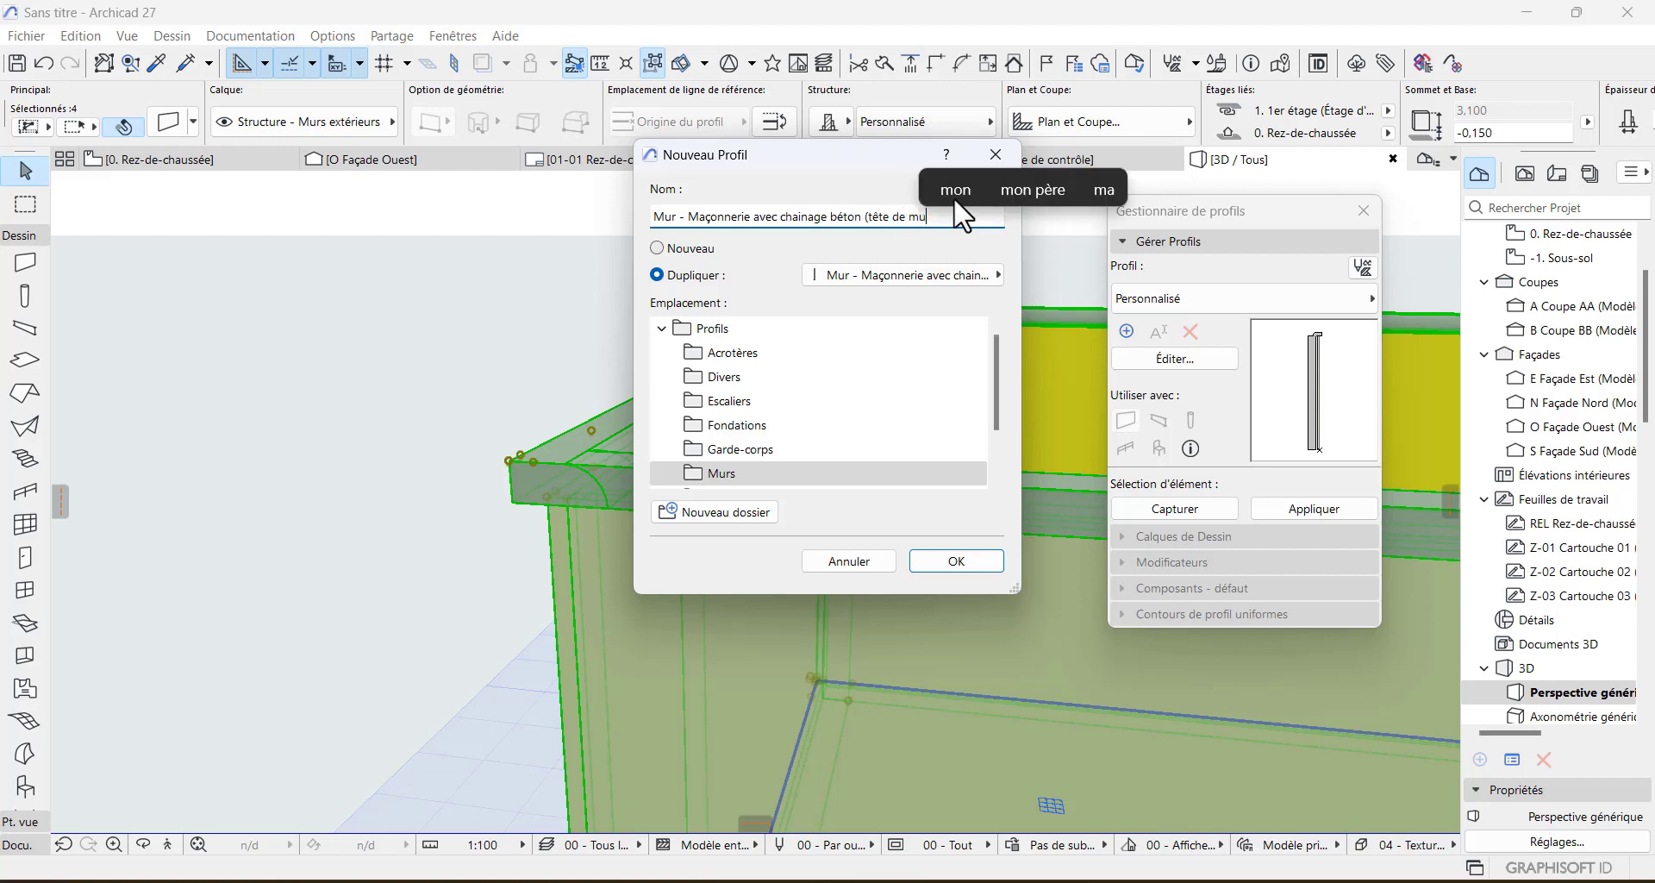
{"action": "type", "text": "r)"}
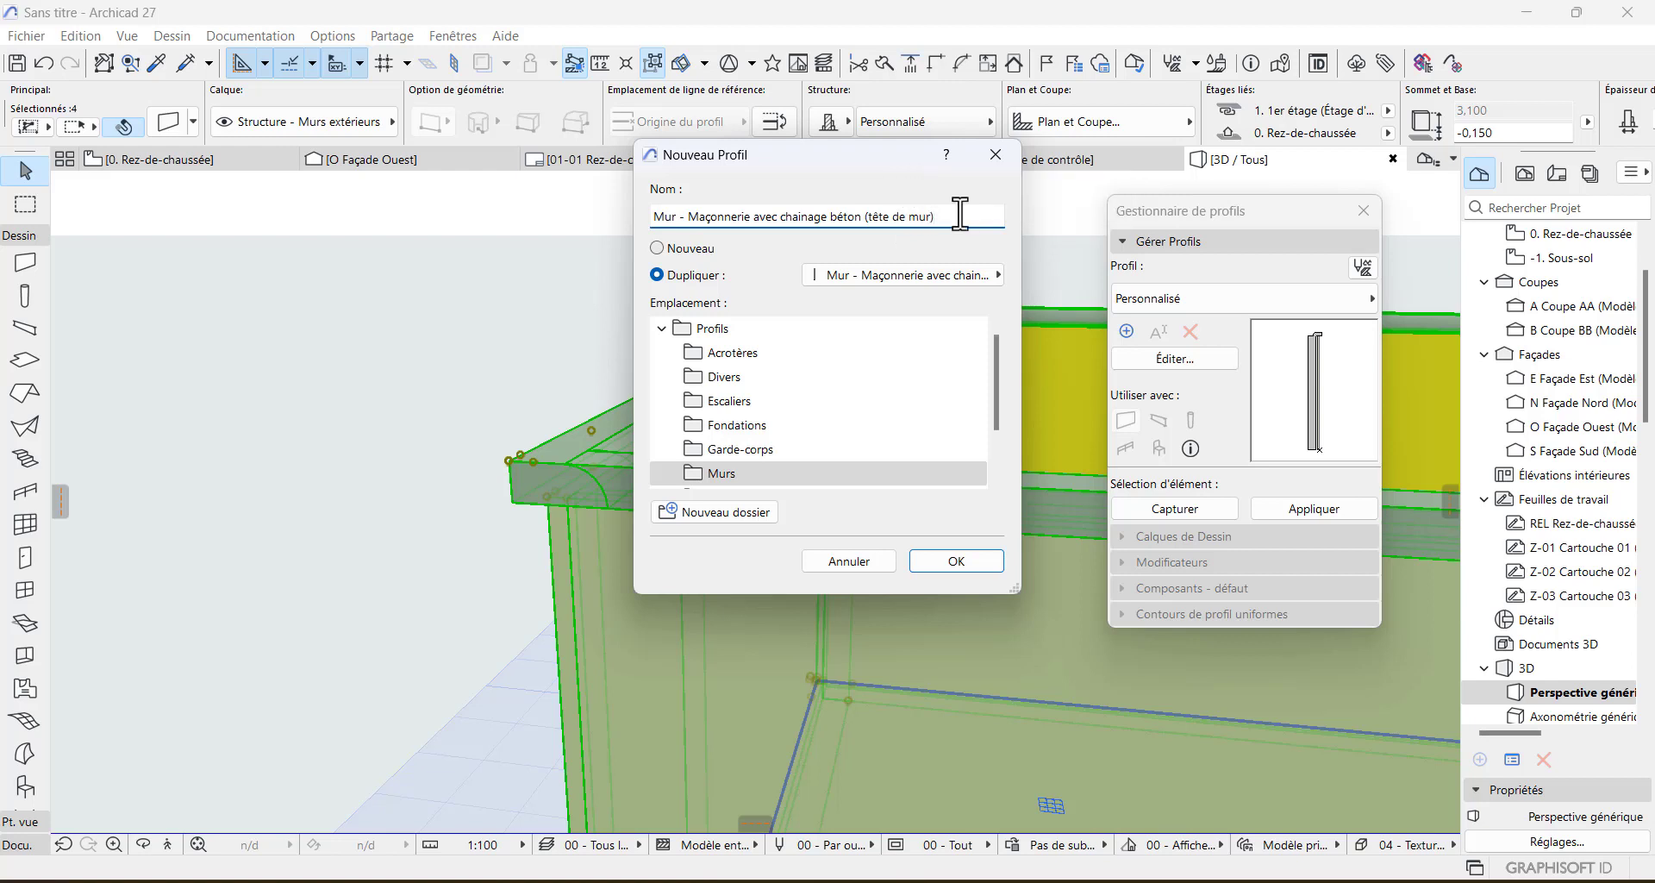
{"action": "left_click", "coordinate": [964, 566]}
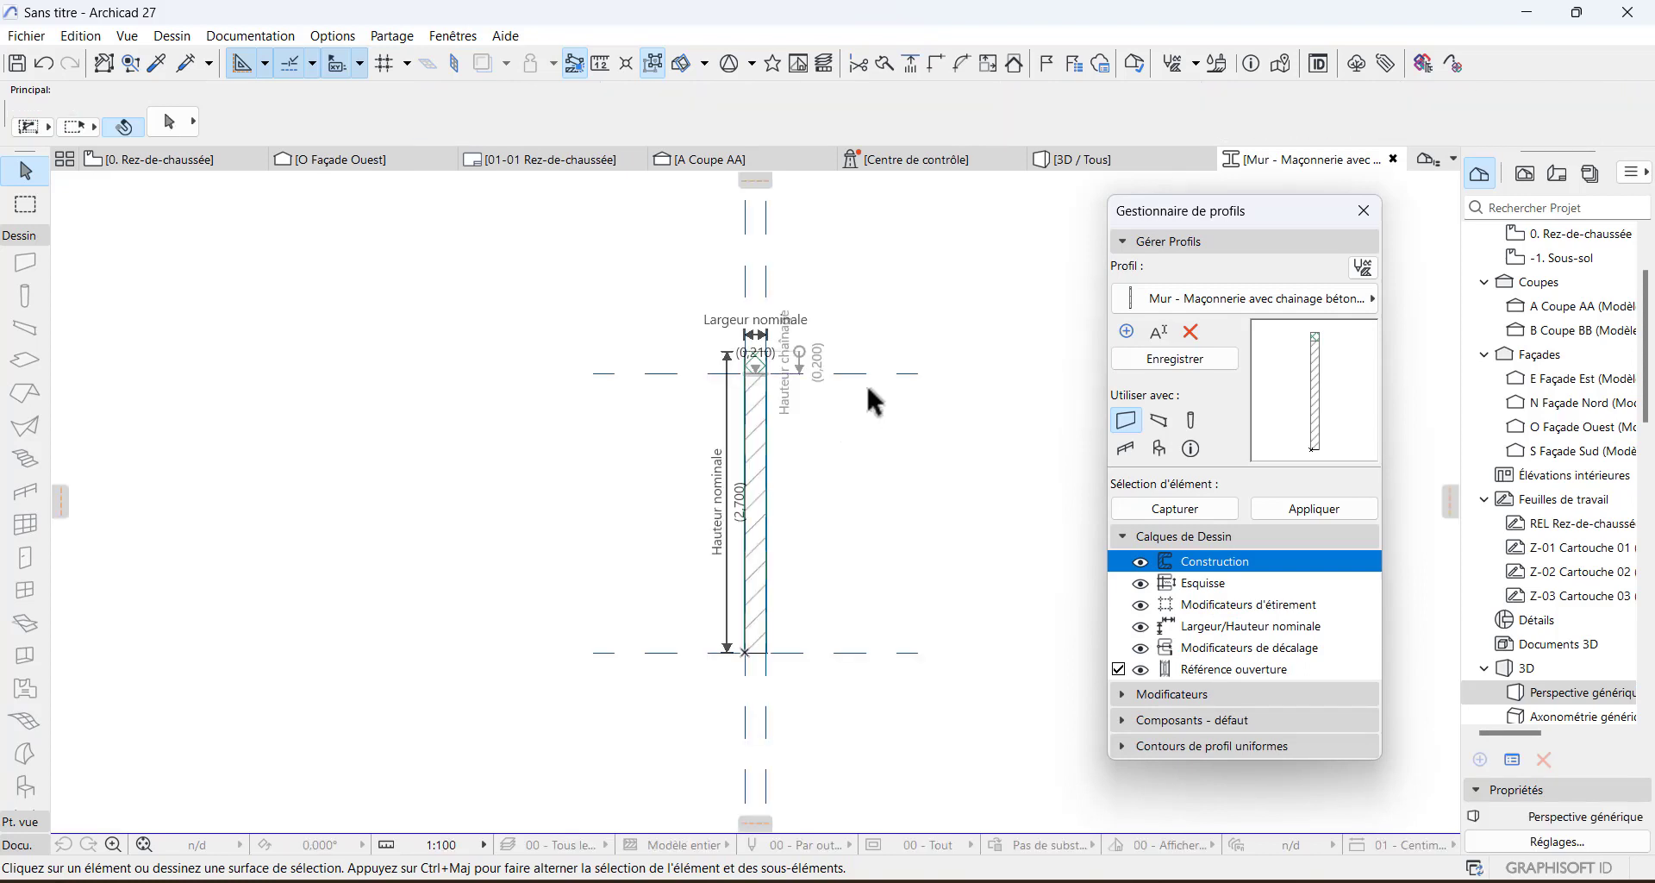
- Return to the 3D view, select only the short end wall, and open the profile manager
{"action": "left_click", "coordinate": [1048, 169]}
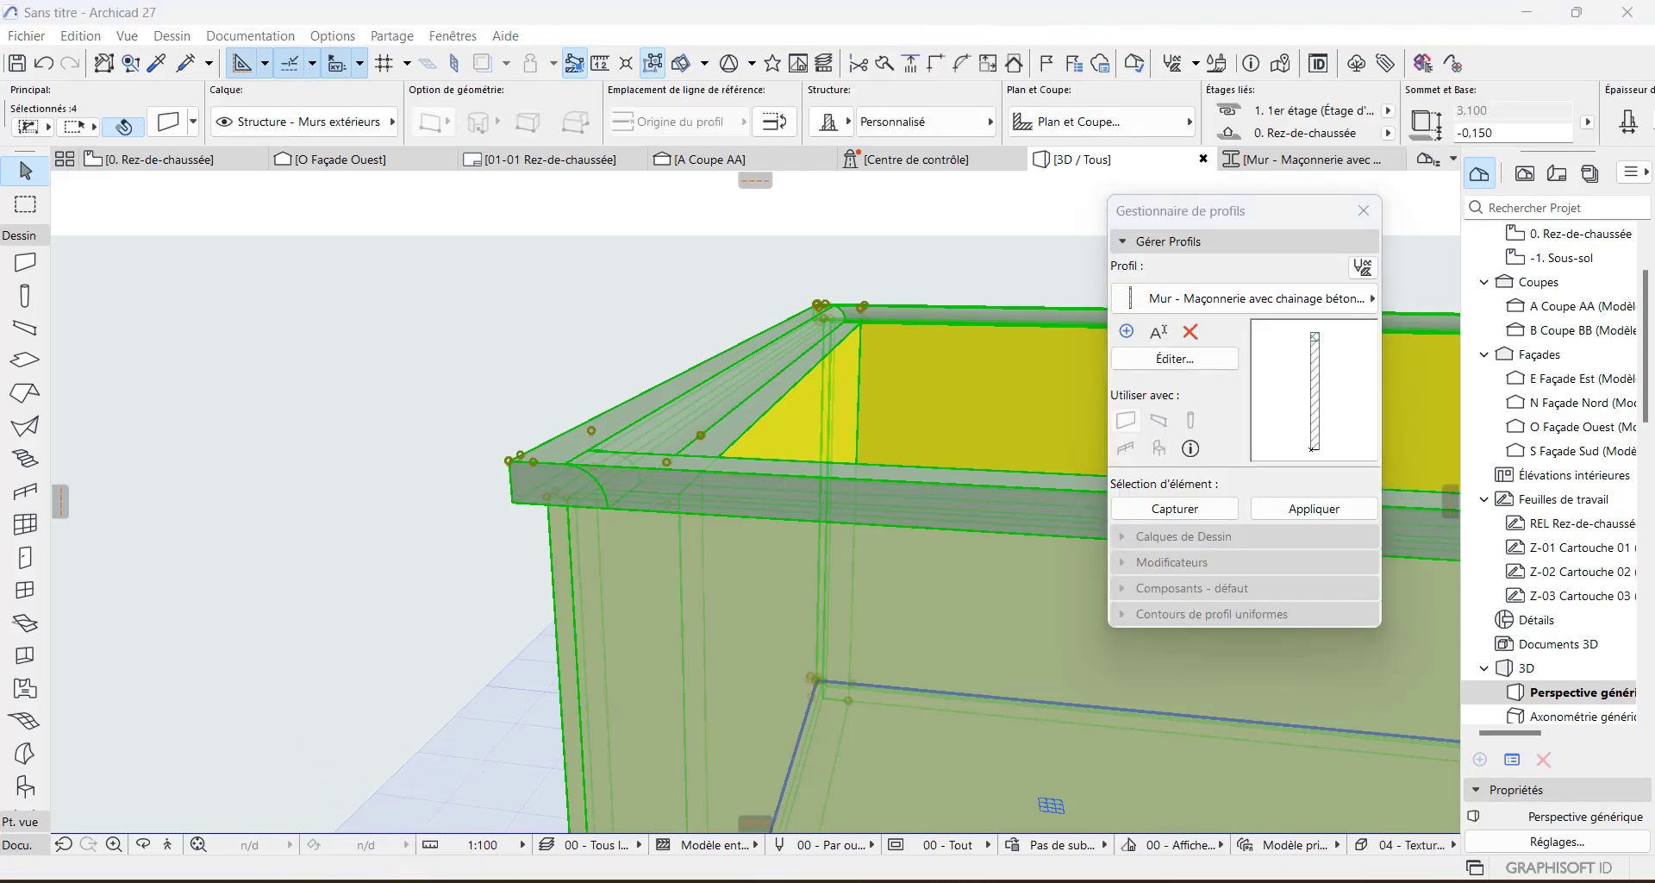
{"action": "left_click", "coordinate": [396, 600]}
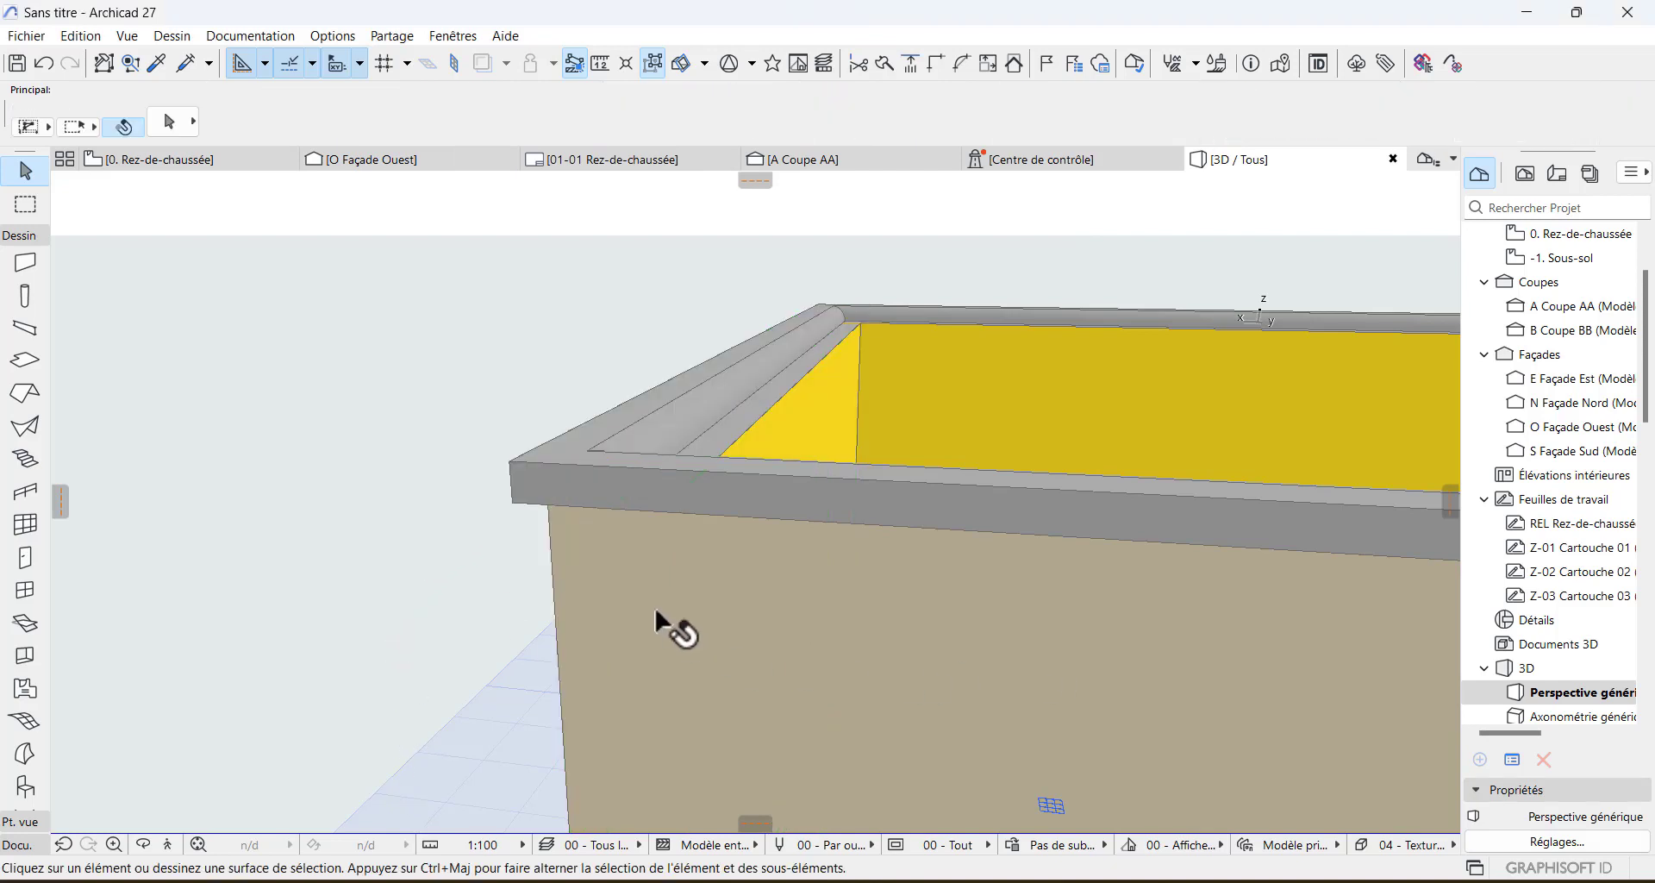
{"action": "left_click", "coordinate": [801, 357]}
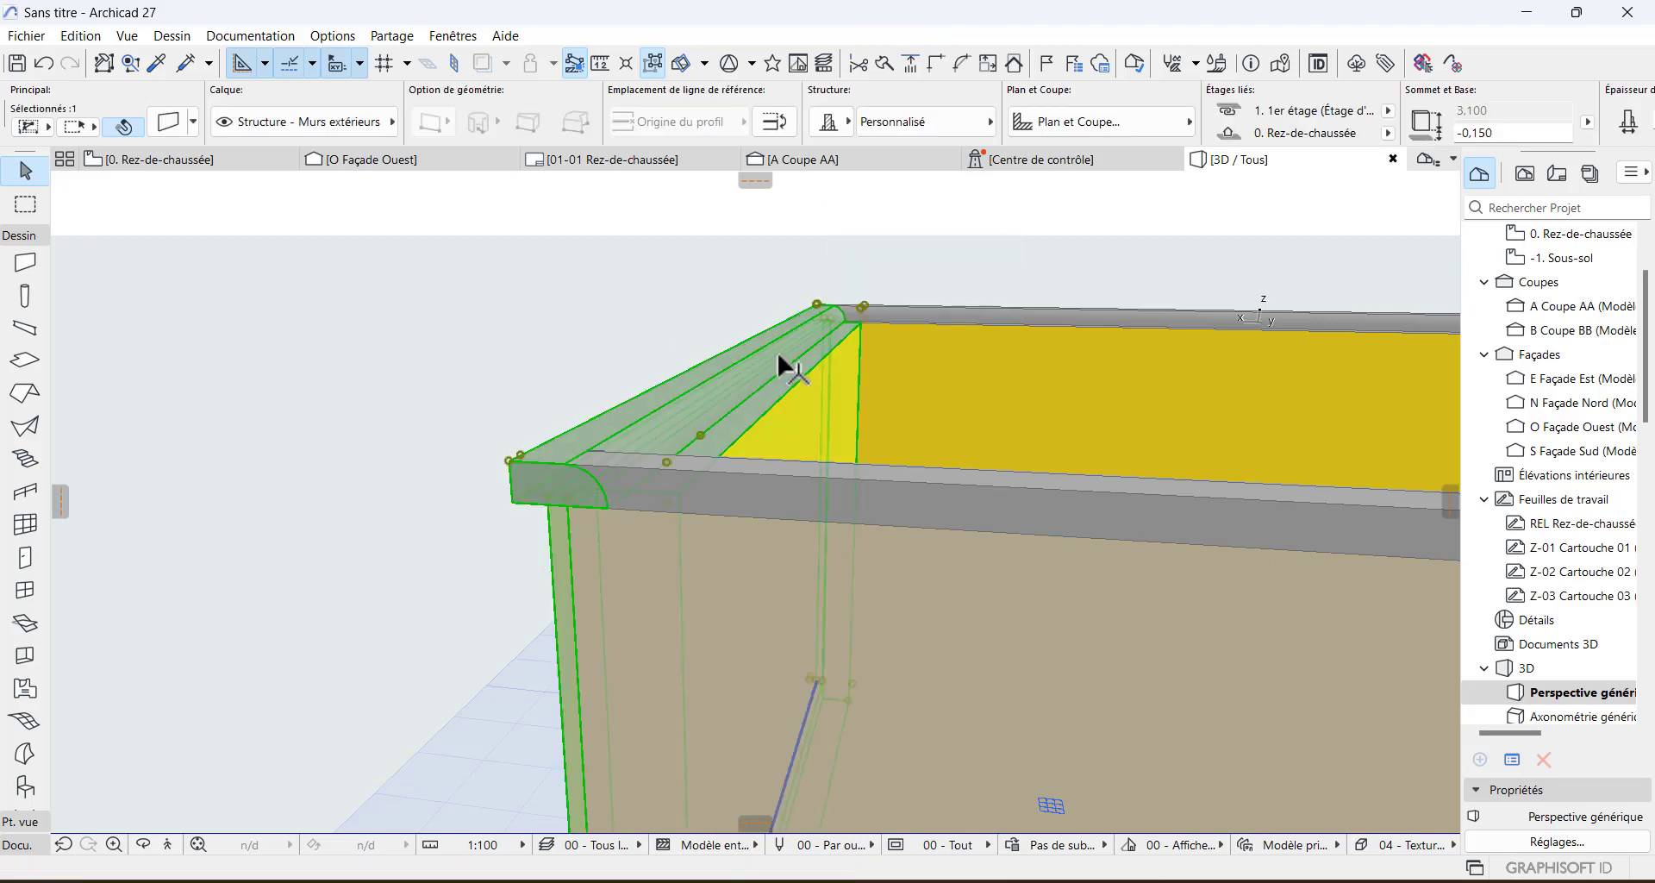
{"action": "left_click", "coordinate": [345, 34]}
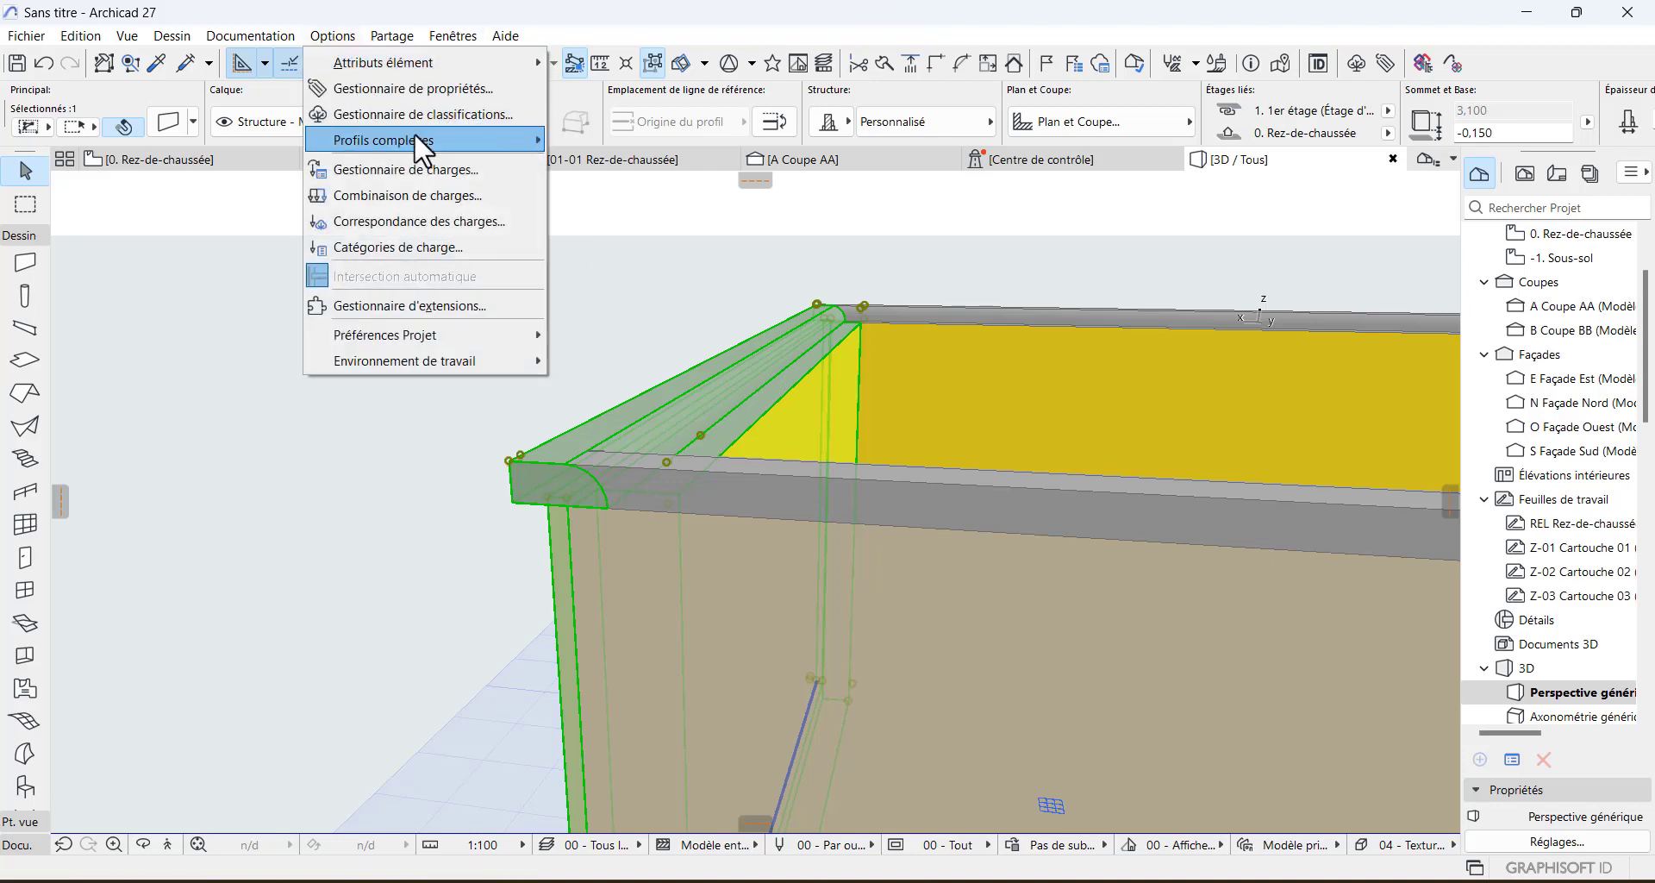
{"action": "mouse_move", "coordinate": [413, 138]}
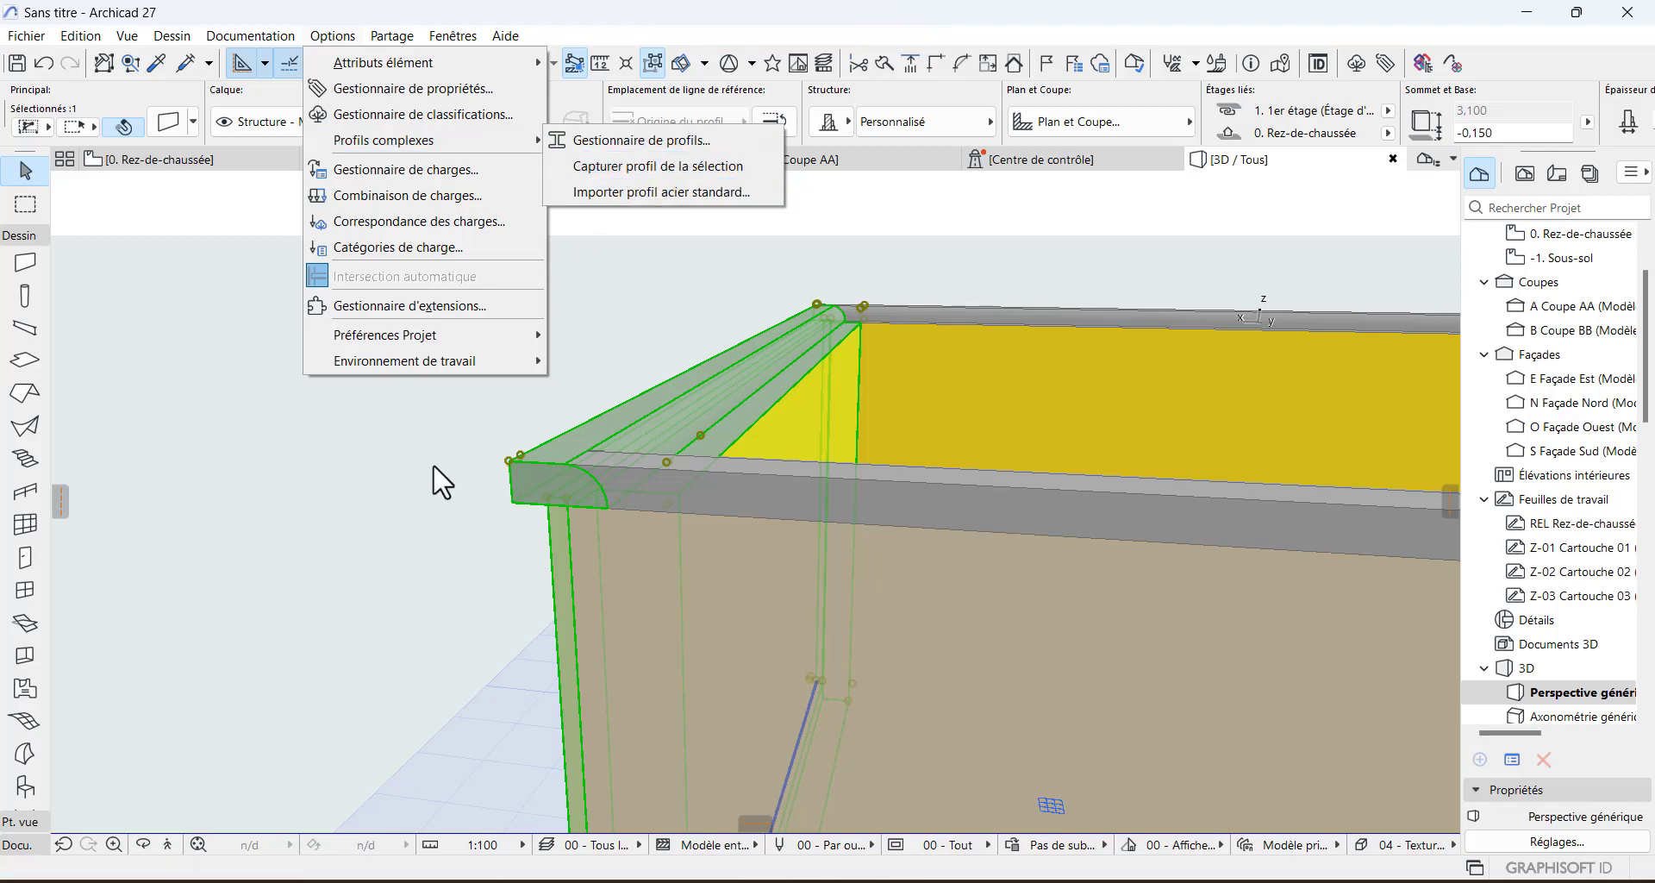
{"action": "left_click", "coordinate": [465, 484]}
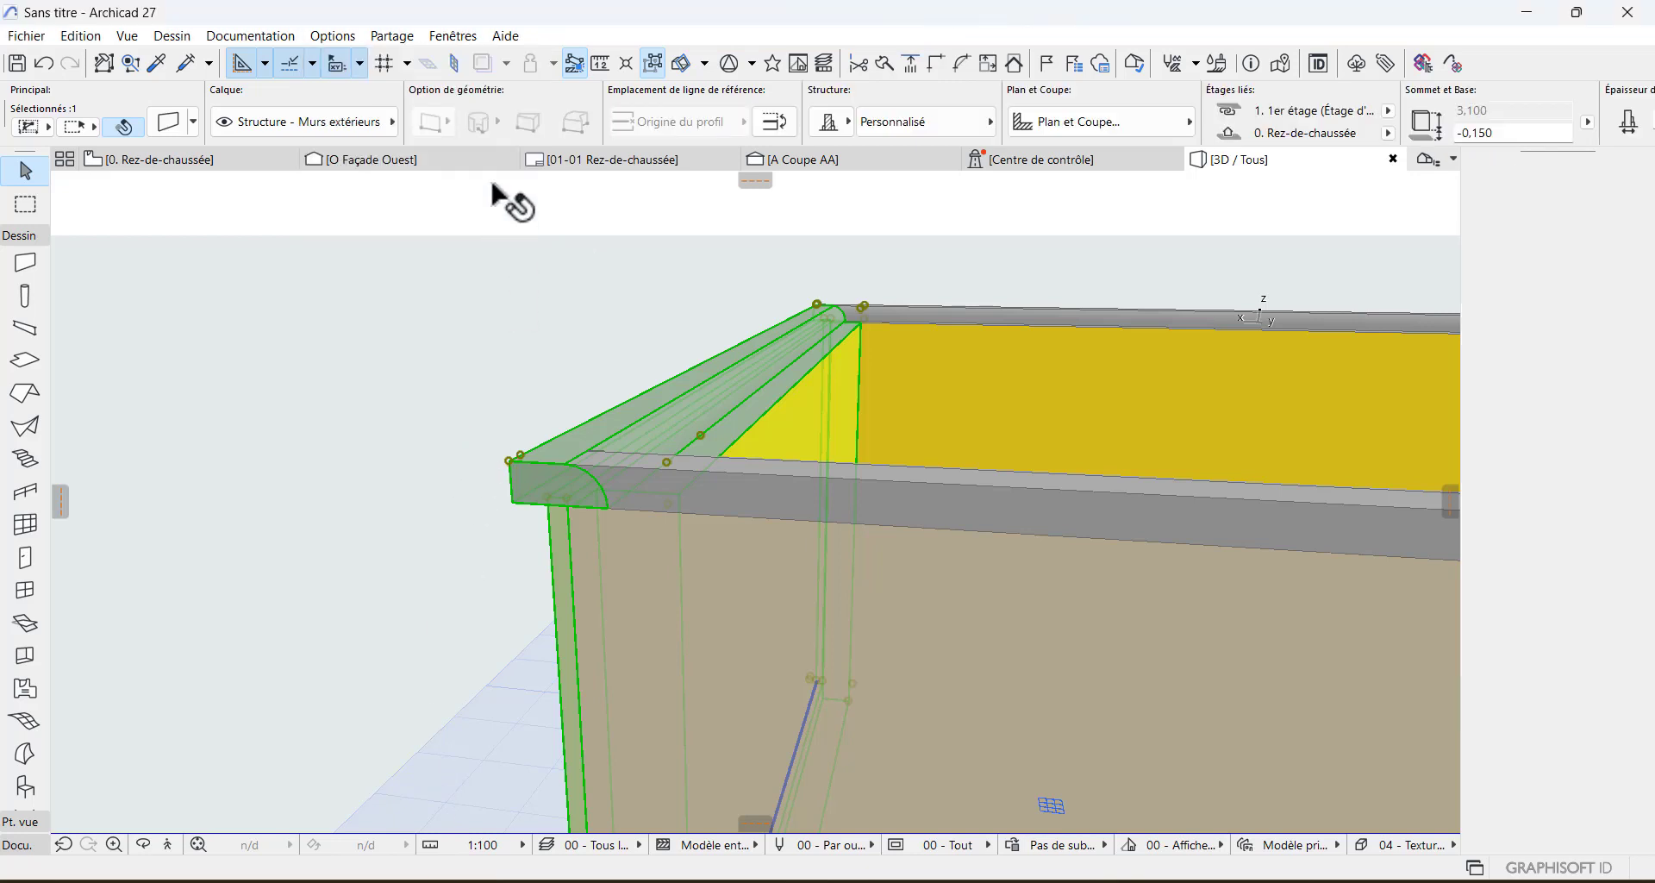
{"action": "left_click", "coordinate": [339, 33]}
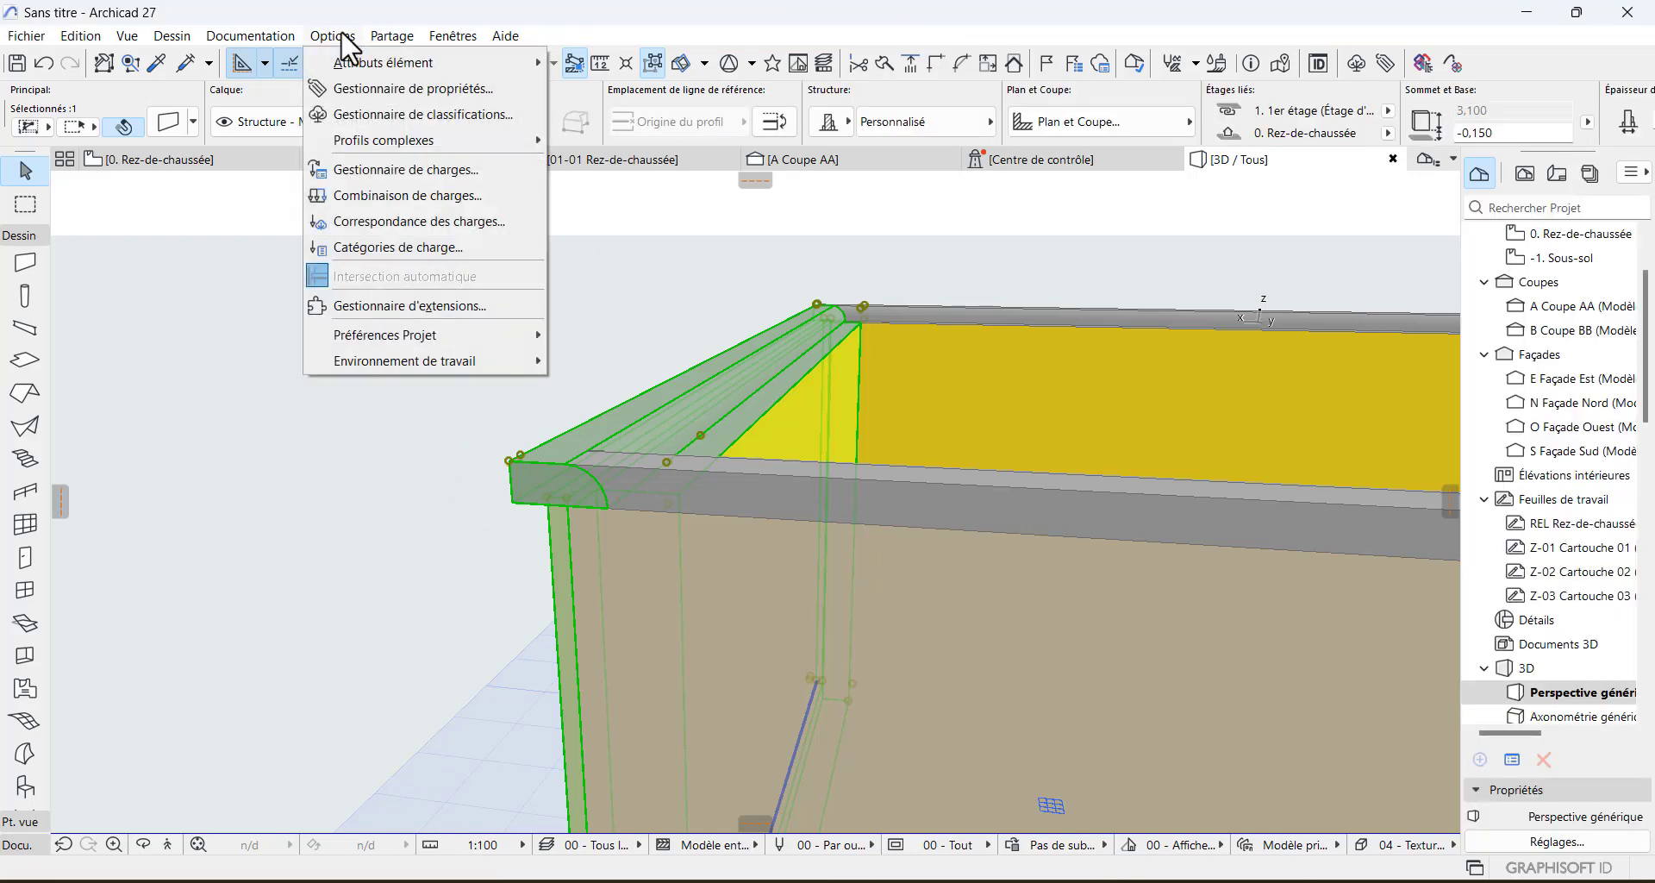
{"action": "mouse_move", "coordinate": [483, 140]}
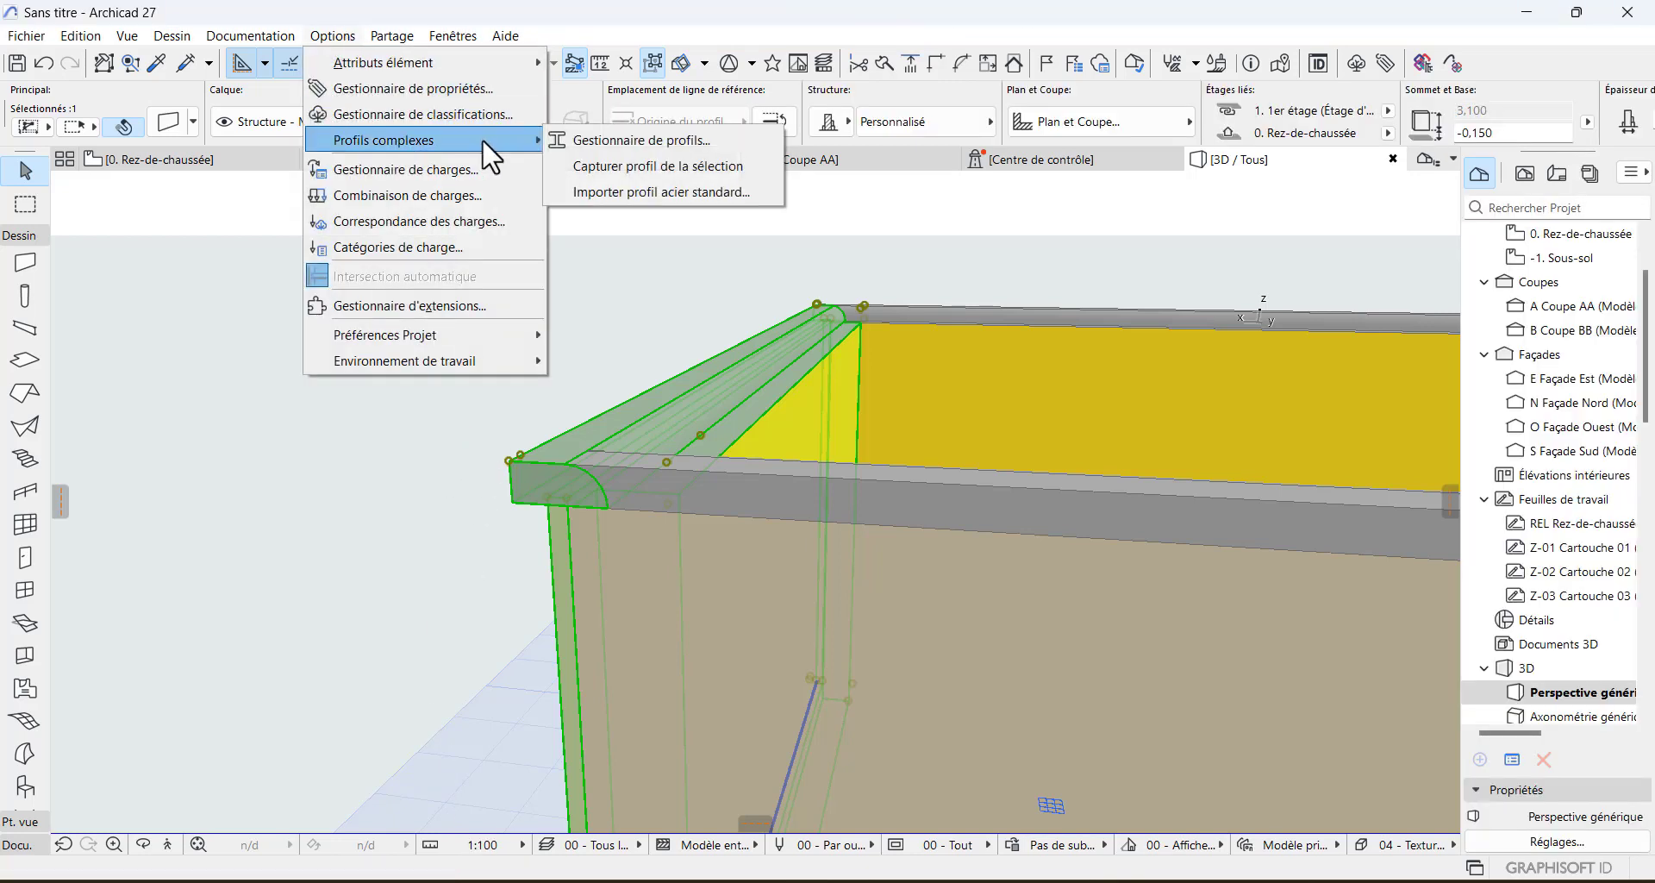
{"action": "left_click", "coordinate": [576, 138]}
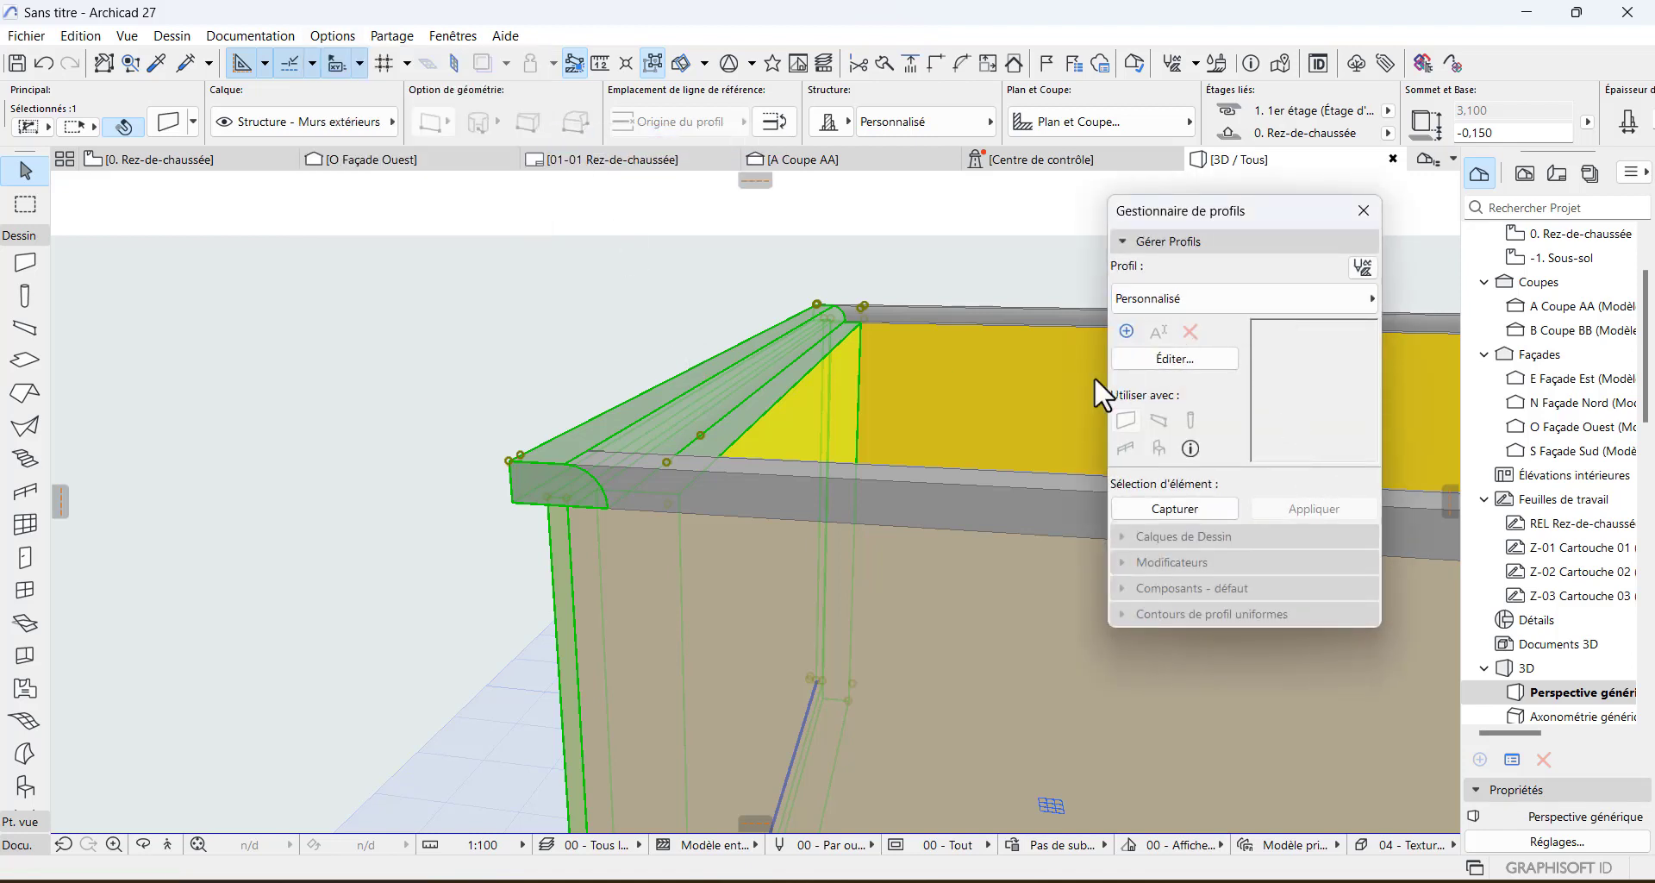
- Apply the "Acrotère - Type métal" profile from the Acrotères folder to the selected end wall
{"action": "left_click", "coordinate": [1175, 302]}
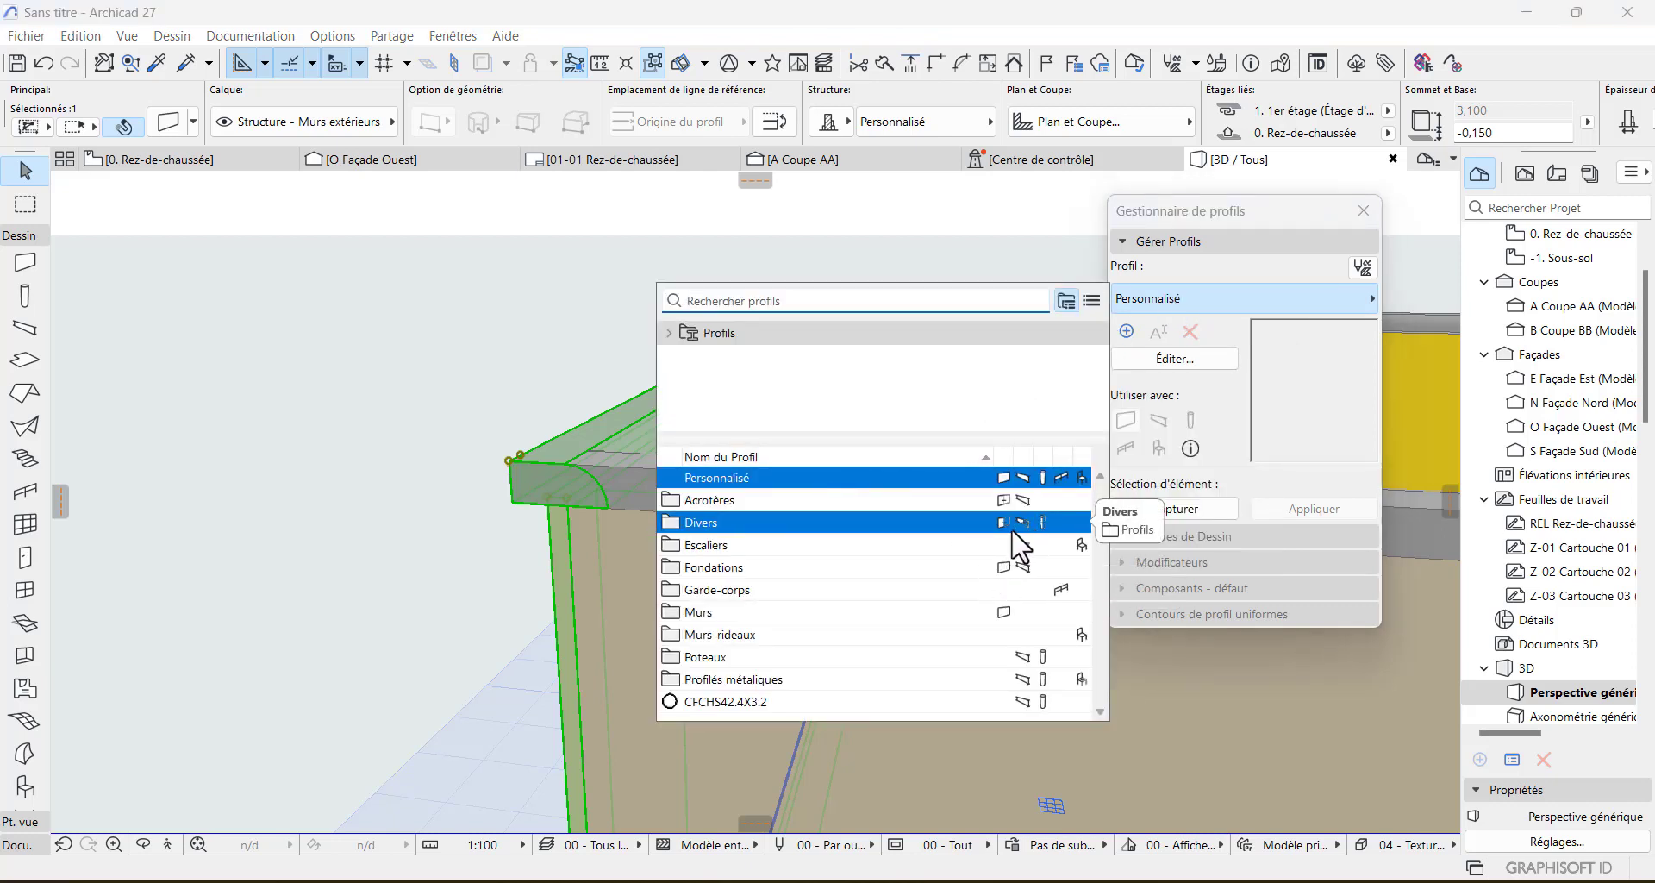
{"action": "double_click", "coordinate": [916, 500]}
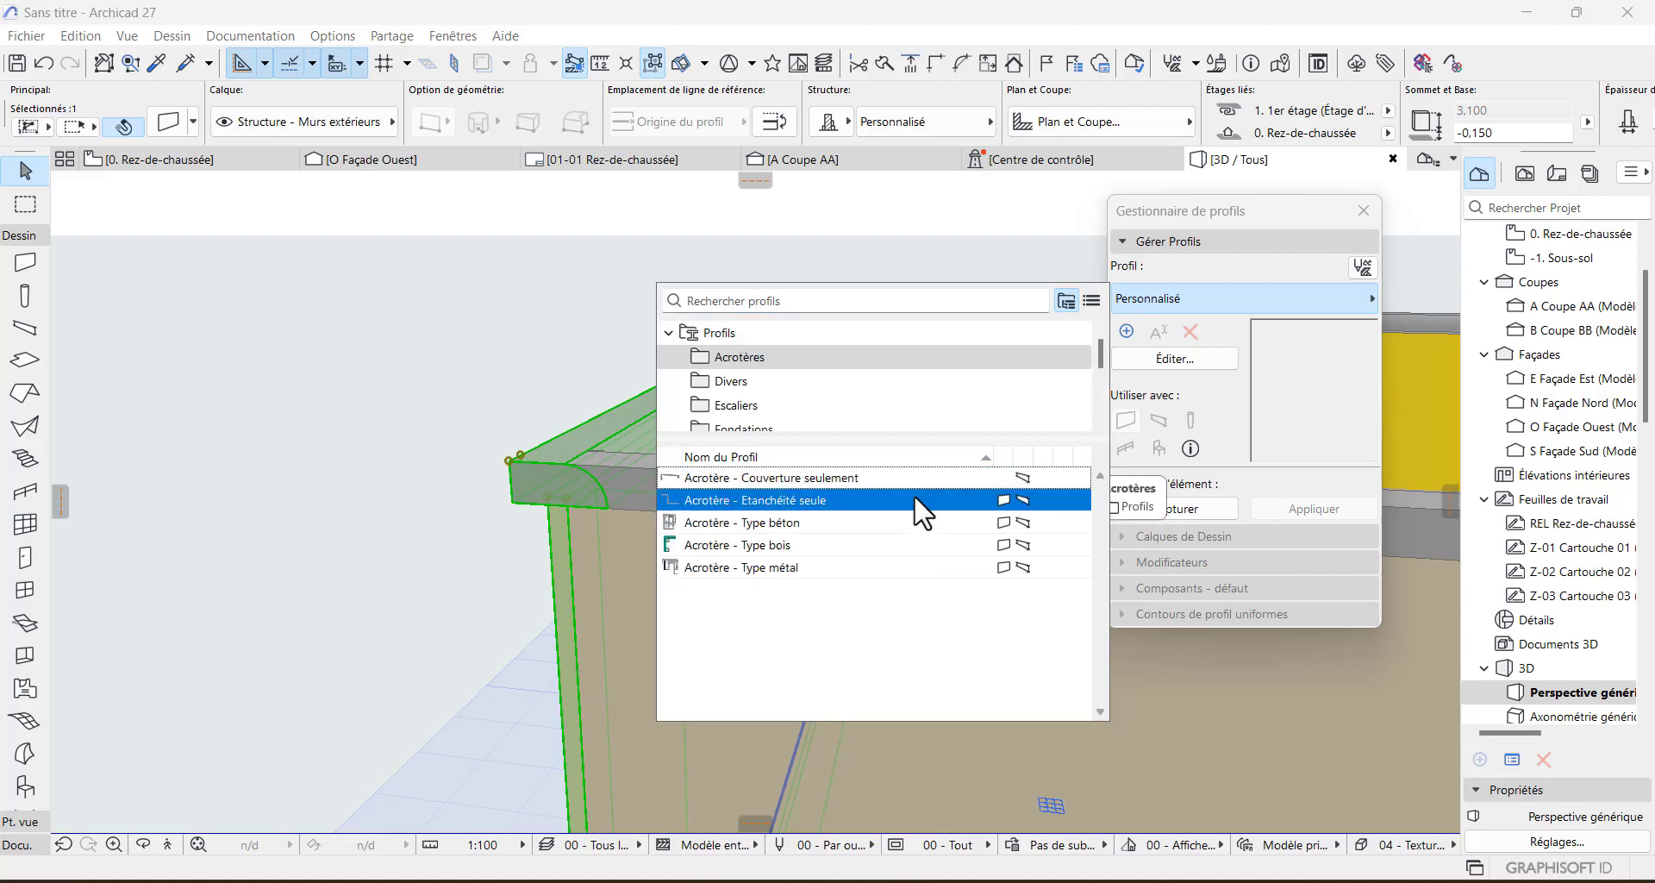
{"action": "mouse_move", "coordinate": [891, 544]}
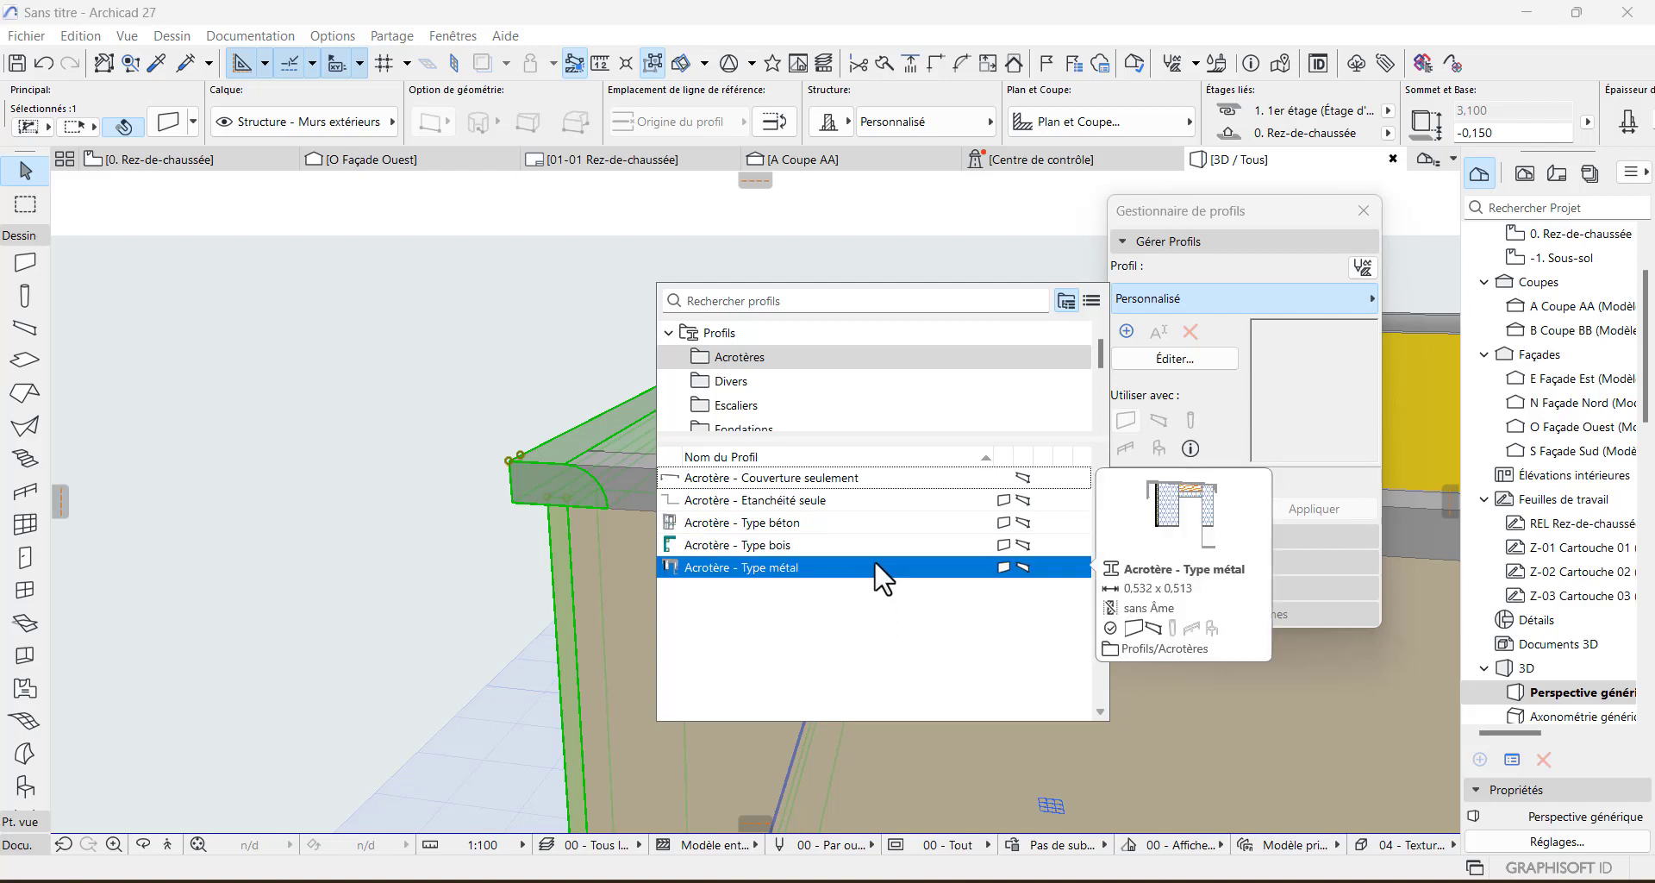
{"action": "left_click", "coordinate": [874, 560]}
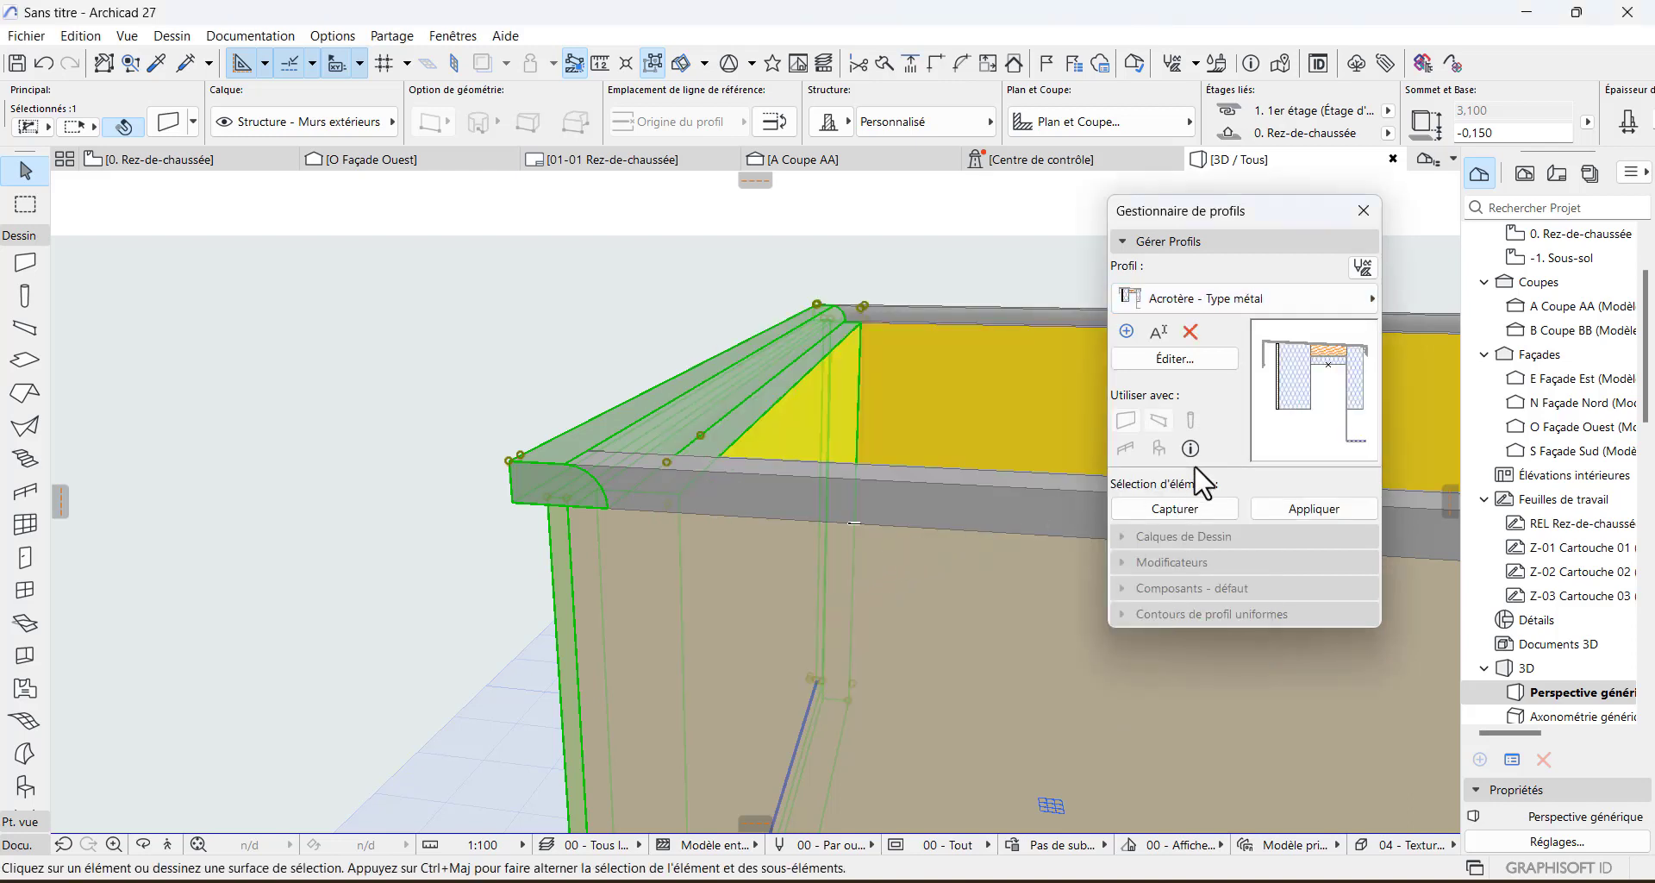
{"action": "left_click", "coordinate": [1291, 506]}
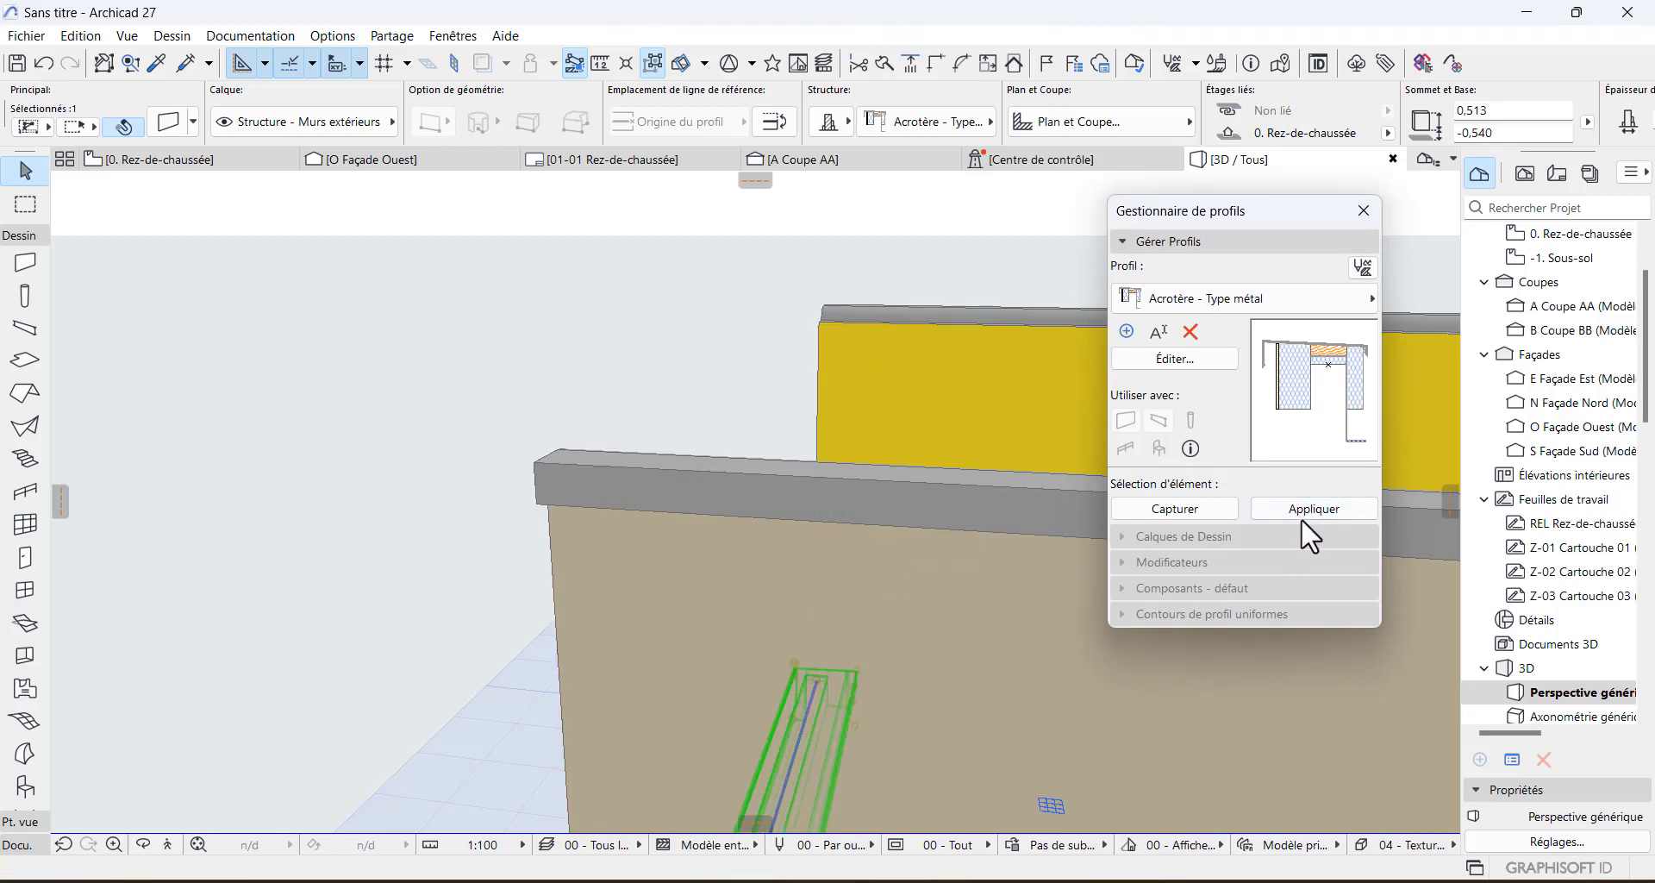
- Examine the metal parapet profile on the end wall from several angles in the 3D view
{"action": "scroll", "coordinate": [520, 450], "scroll_direction": "down", "scroll_amount": 2}
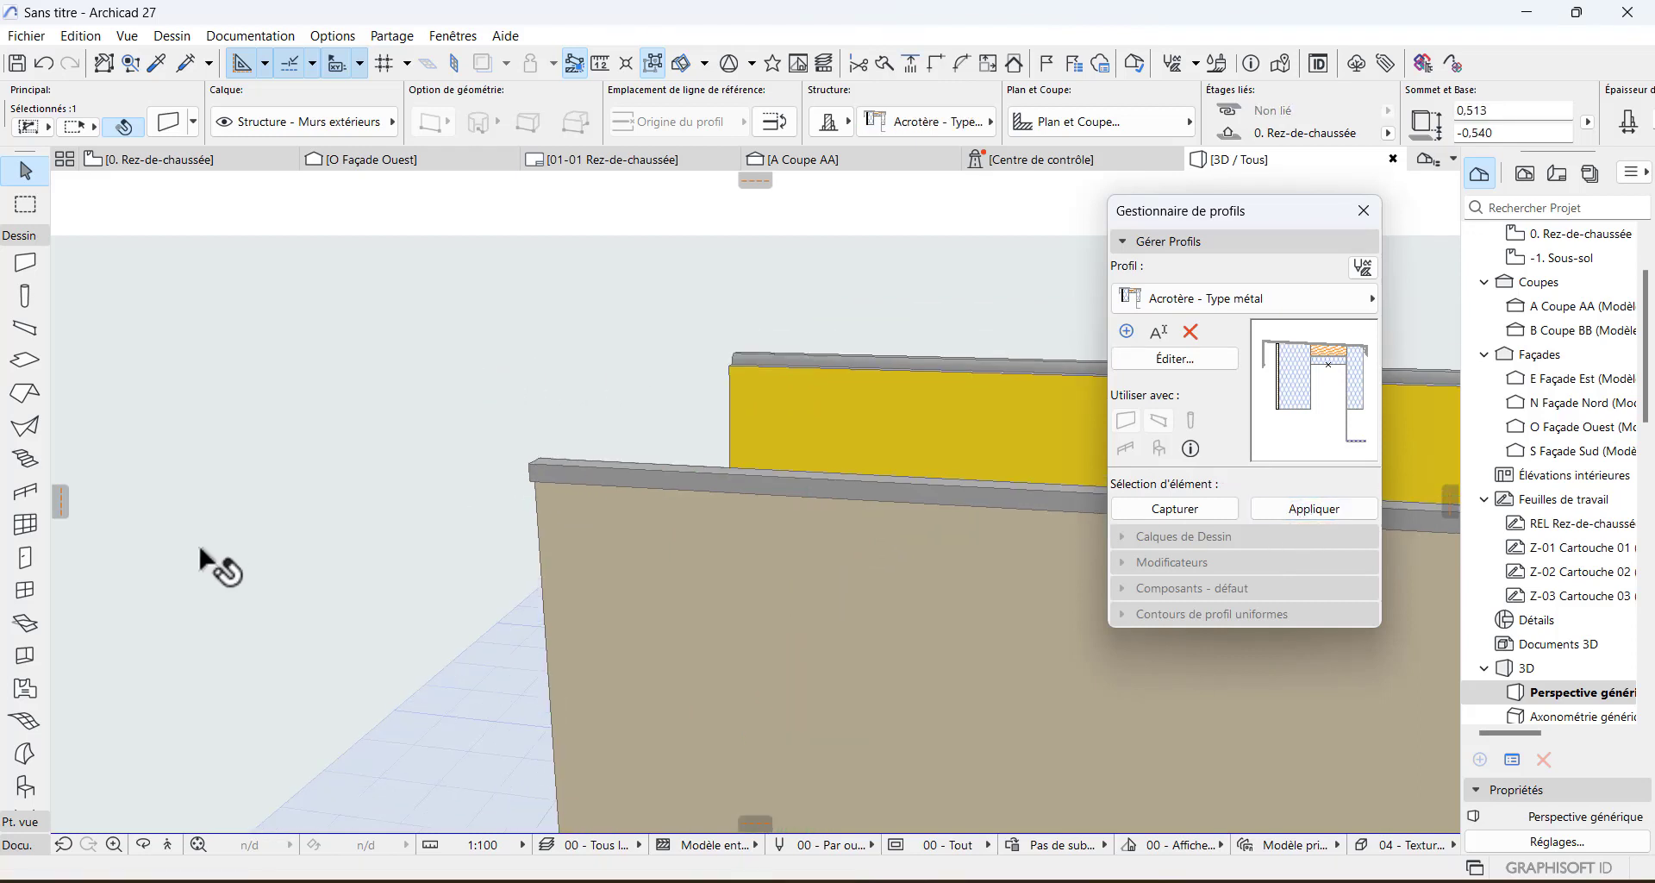
{"action": "left_click", "coordinate": [143, 844]}
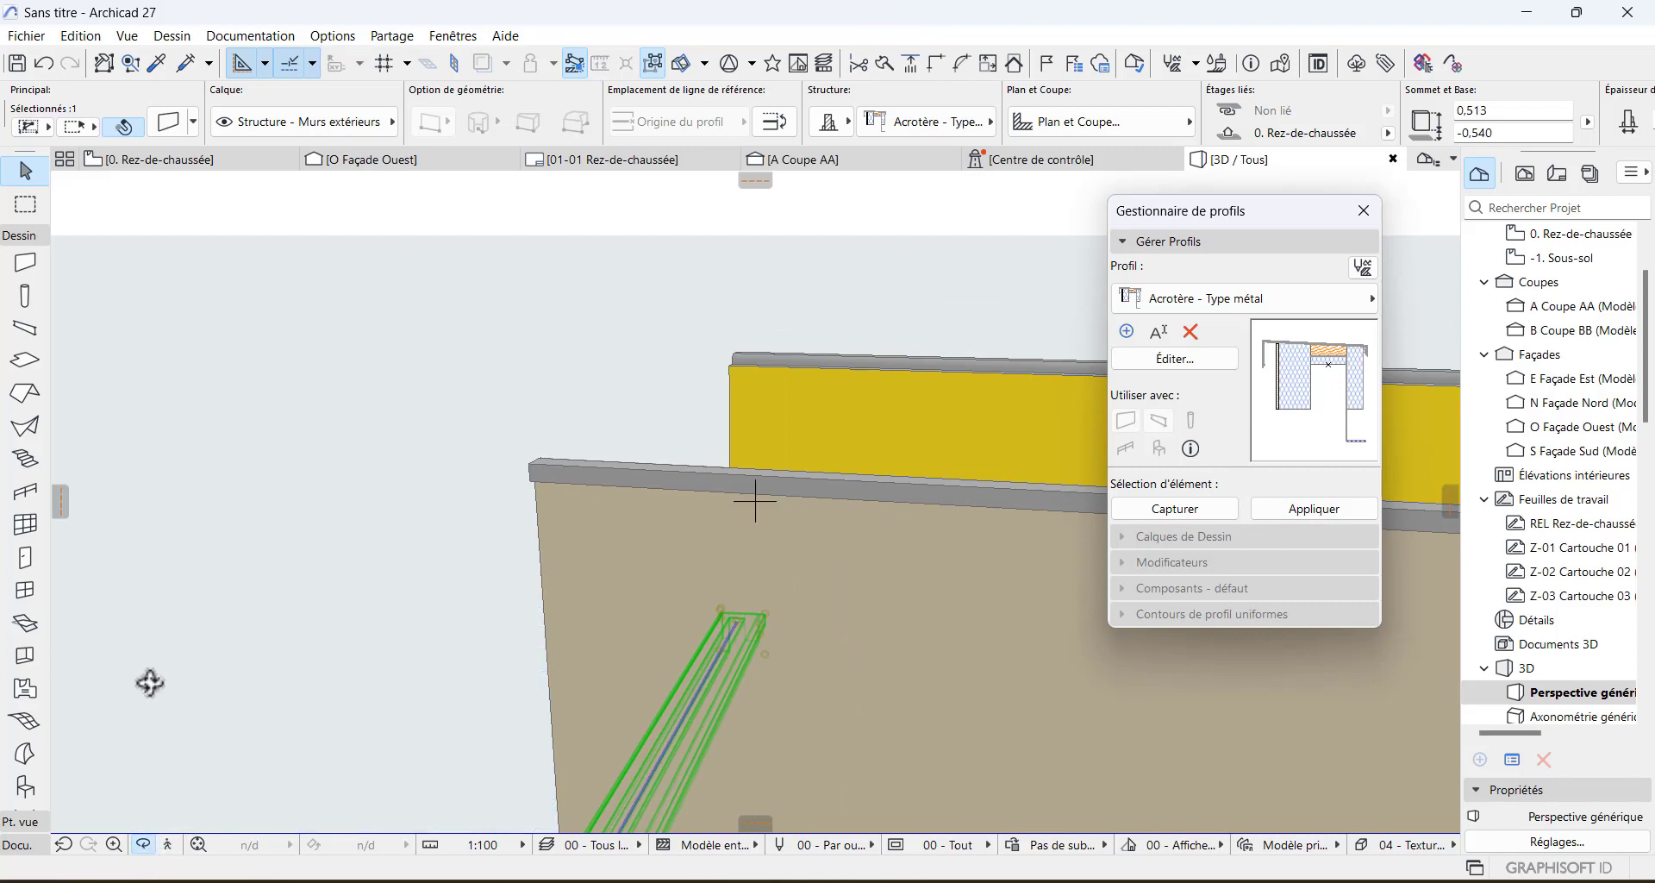
{"action": "left_click_drag", "start_coordinate": [384, 636], "coordinate": [594, 712]}
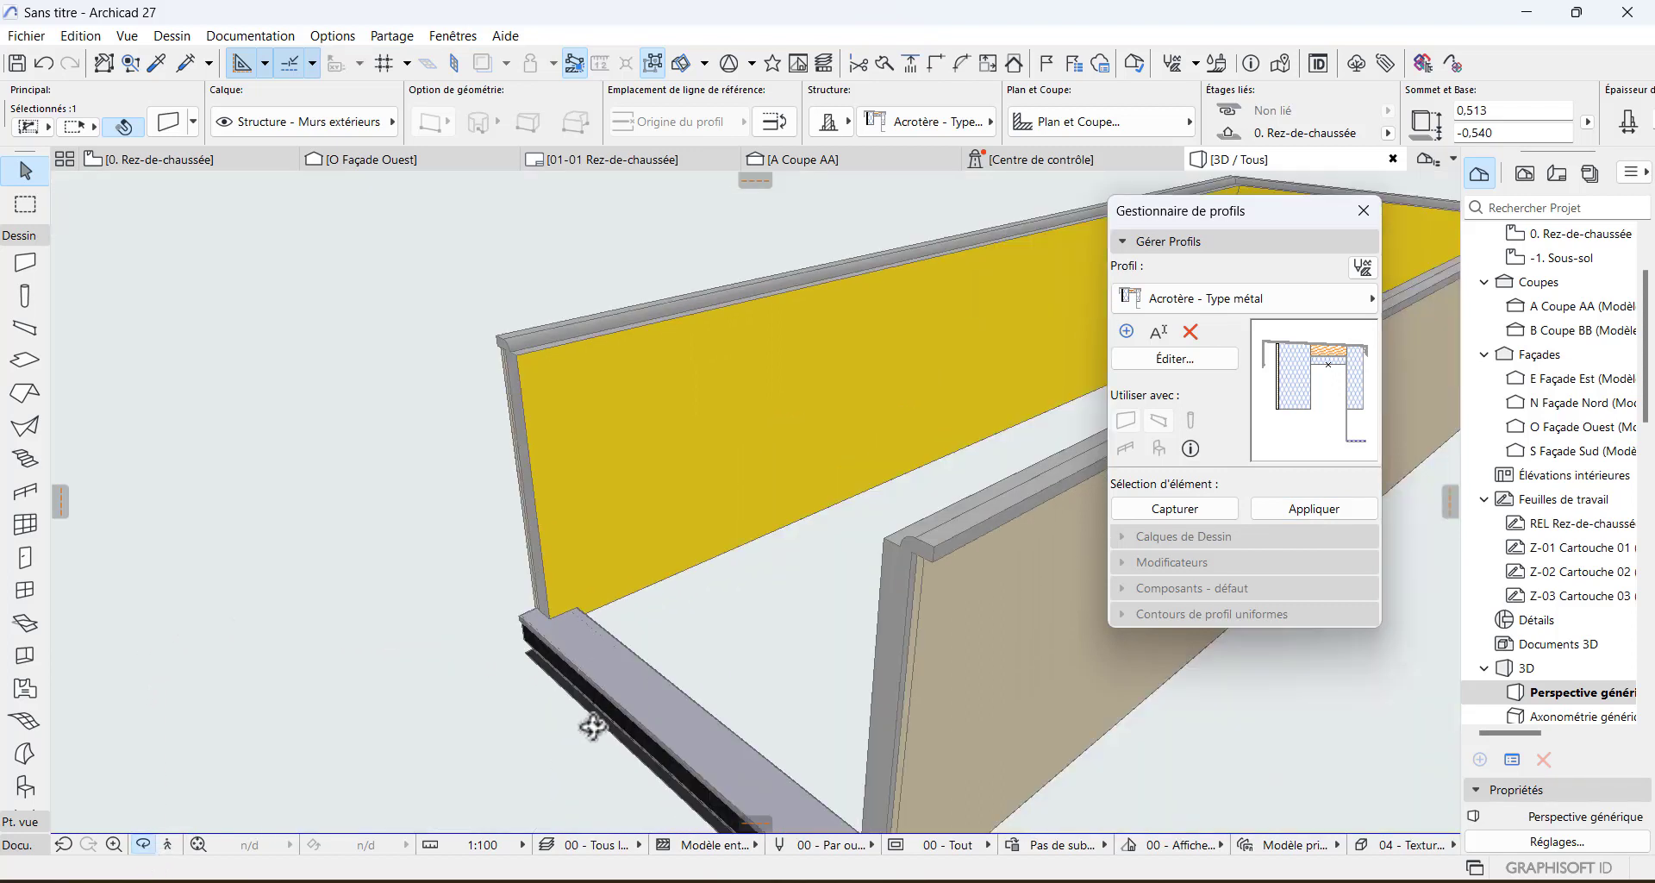
{"action": "middle_click_drag", "start_coordinate": [566, 588], "coordinate": [553, 540]}
{"action": "scroll", "coordinate": [824, 644], "scroll_direction": "up", "scroll_amount": 1}
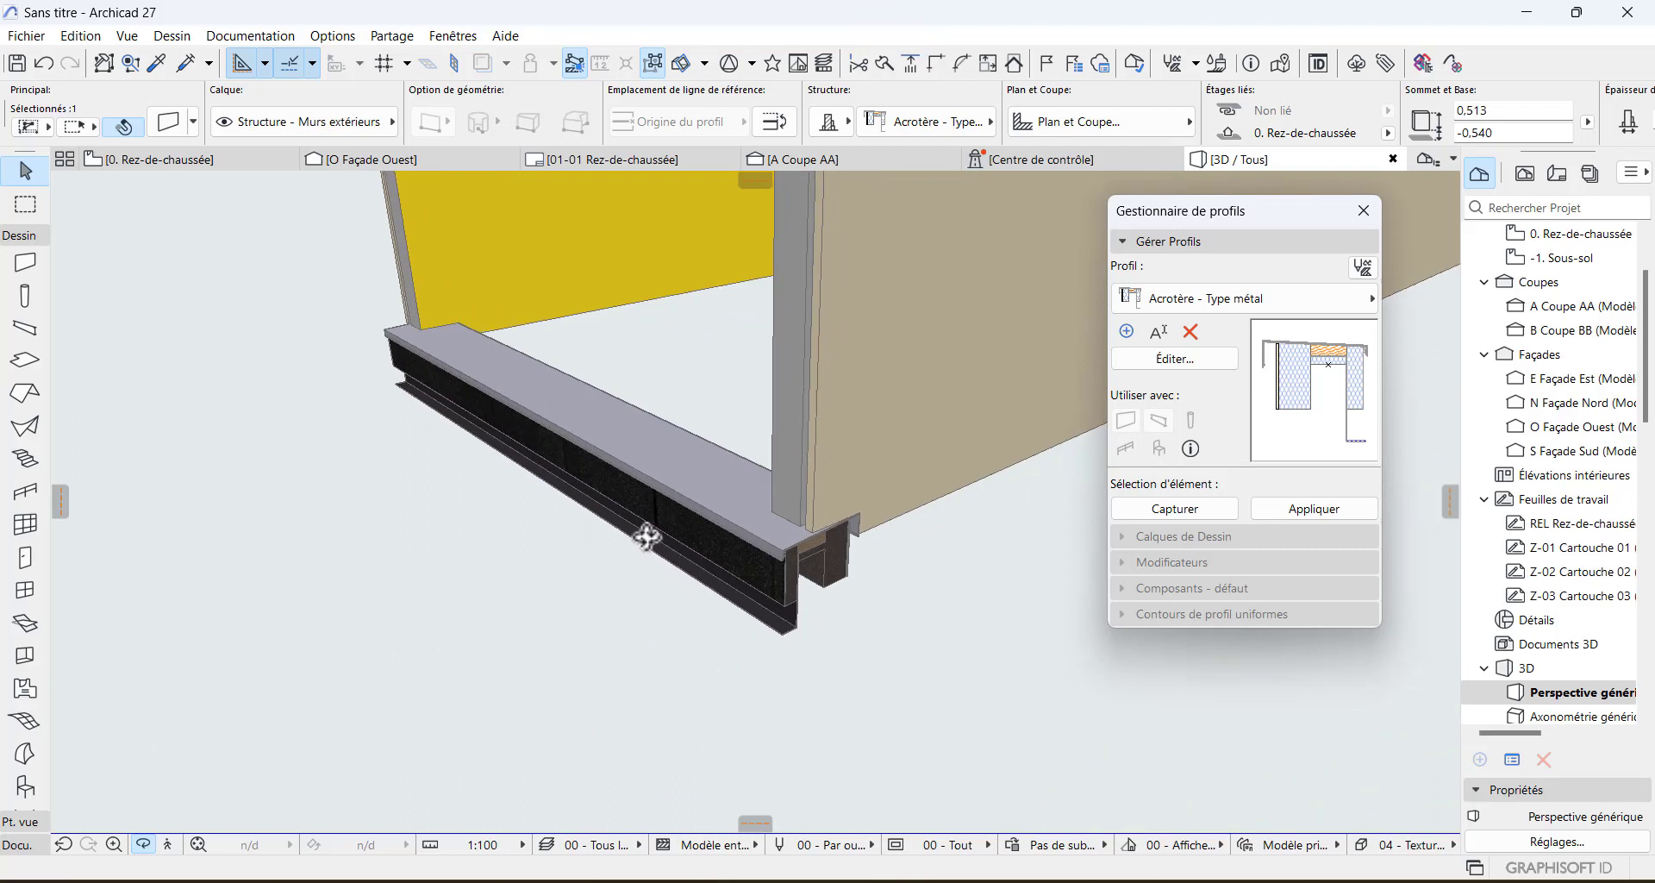
{"action": "scroll", "coordinate": [517, 474], "scroll_direction": "down", "scroll_amount": 2}
{"action": "scroll", "coordinate": [491, 403], "scroll_direction": "up", "scroll_amount": 1}
{"action": "left_click_drag", "start_coordinate": [480, 439], "coordinate": [464, 476]}
{"action": "scroll", "coordinate": [547, 365], "scroll_direction": "up", "scroll_amount": 2}
{"action": "left_click_drag", "start_coordinate": [467, 536], "coordinate": [522, 509]}
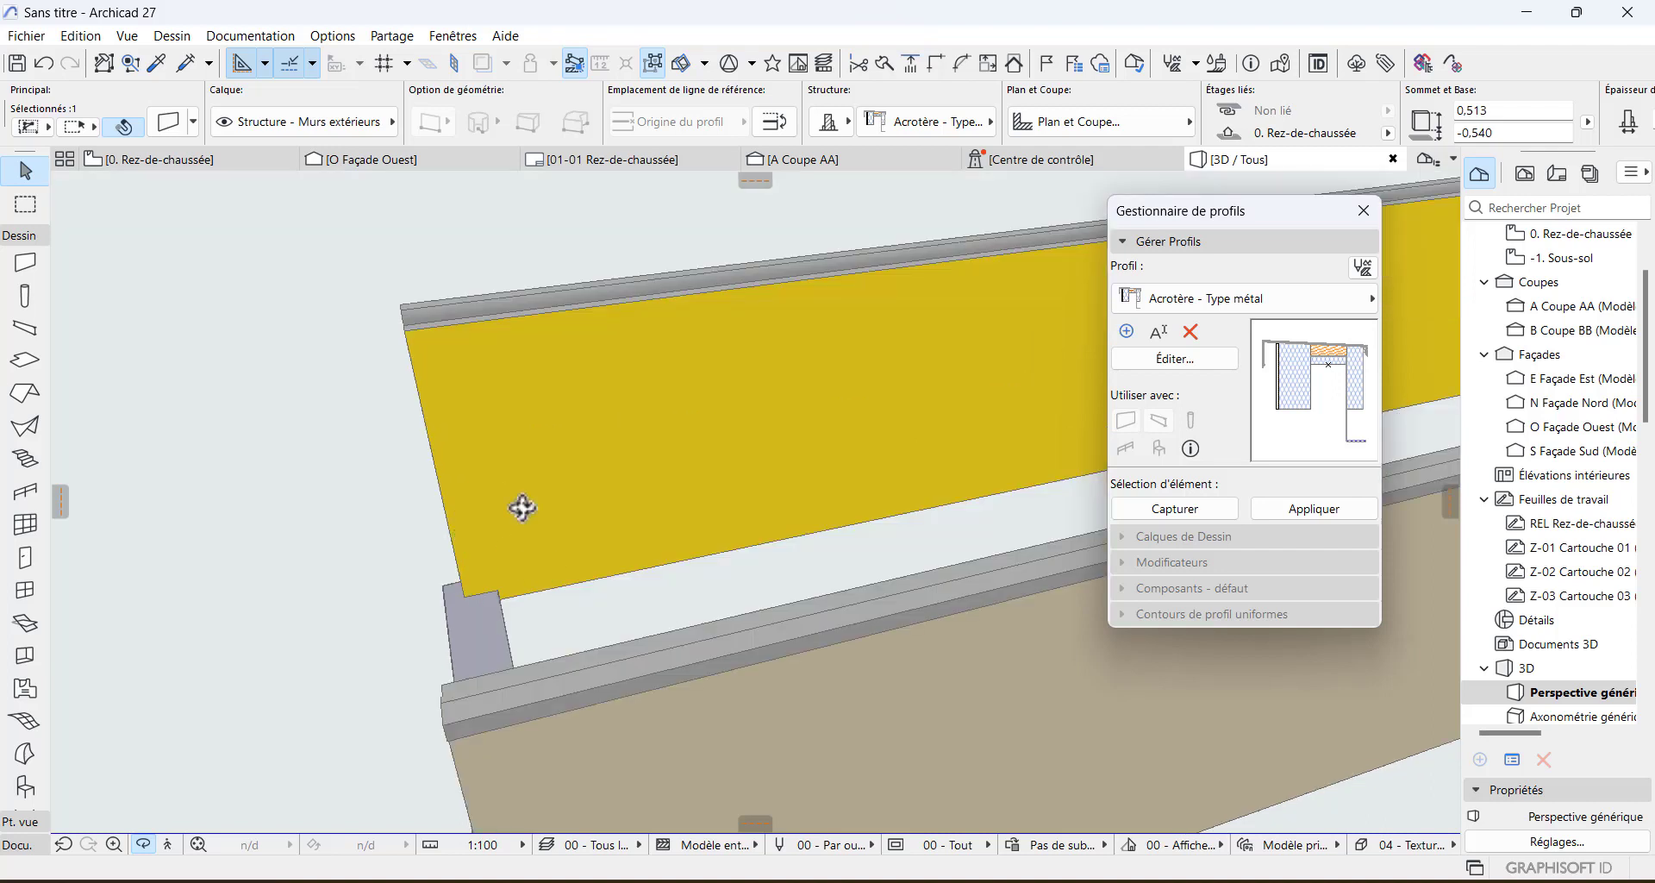
- Undo the parapet profile change on the end wall, leave orbit mode, and clear the selection
{"action": "left_click", "coordinate": [43, 62]}
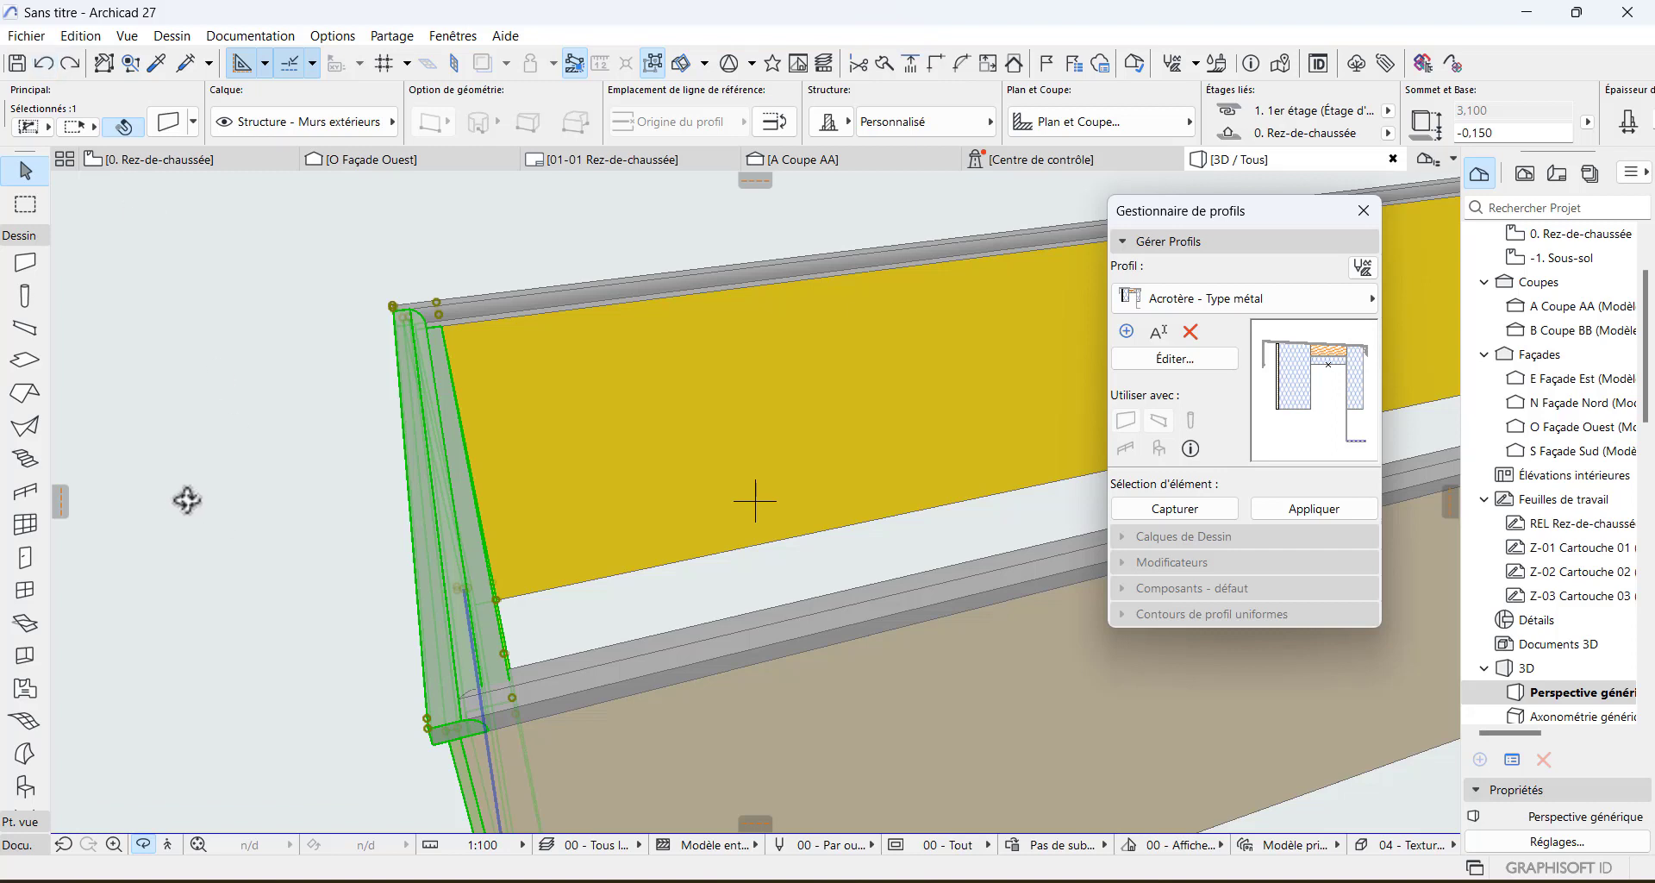
{"action": "left_click", "coordinate": [144, 846]}
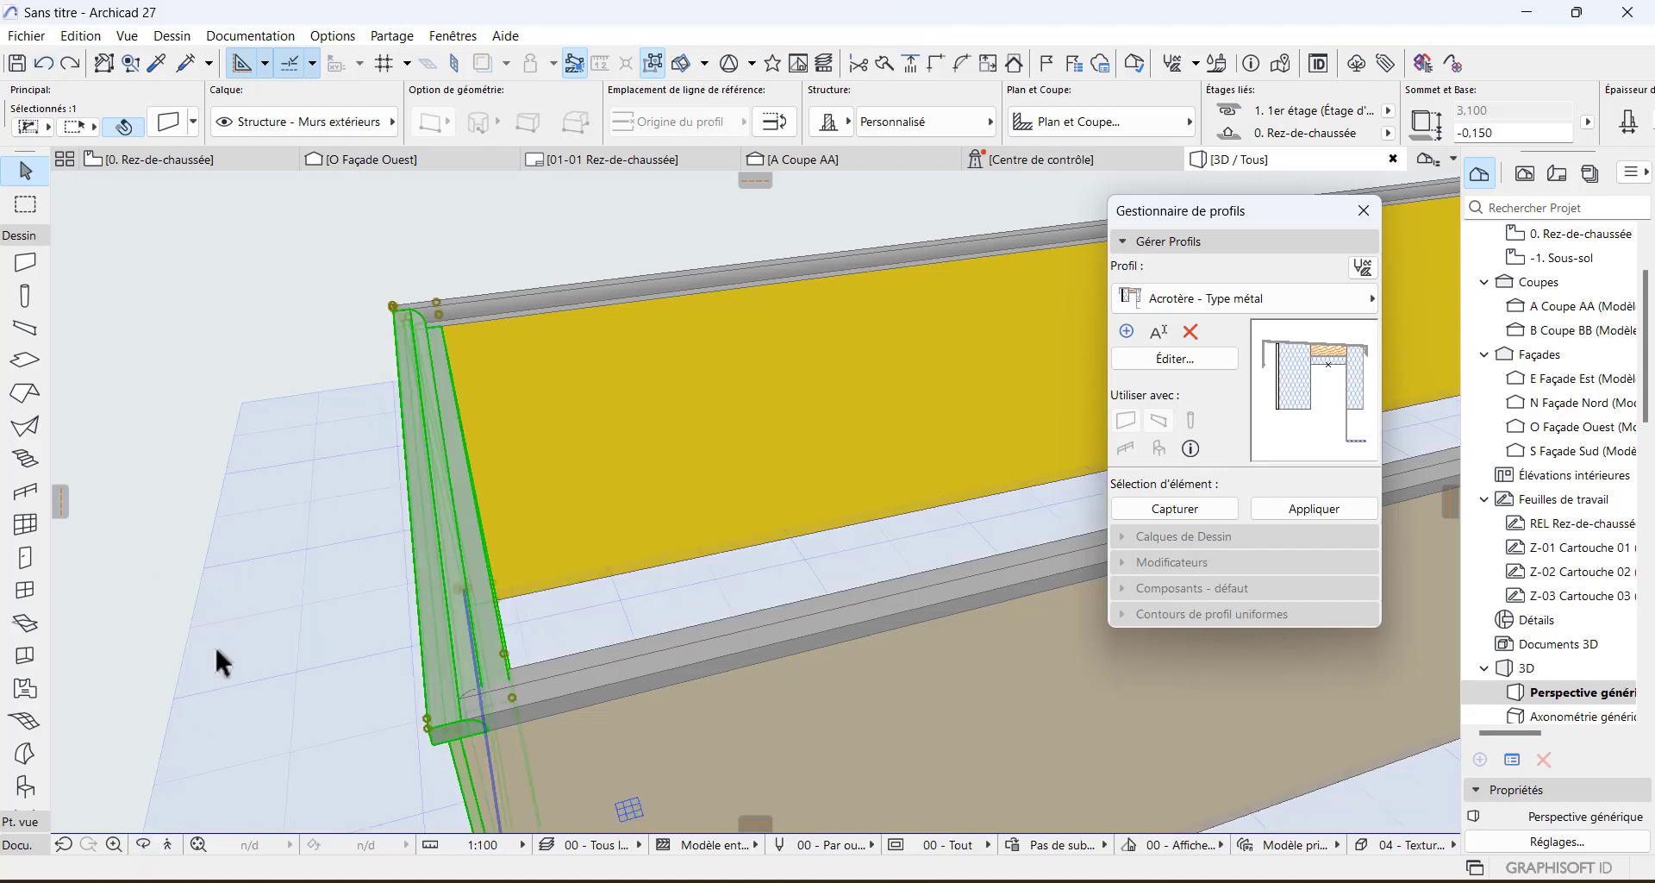
{"action": "left_click", "coordinate": [216, 618]}
{"action": "scroll", "coordinate": [312, 594], "scroll_direction": "down", "scroll_amount": 3}
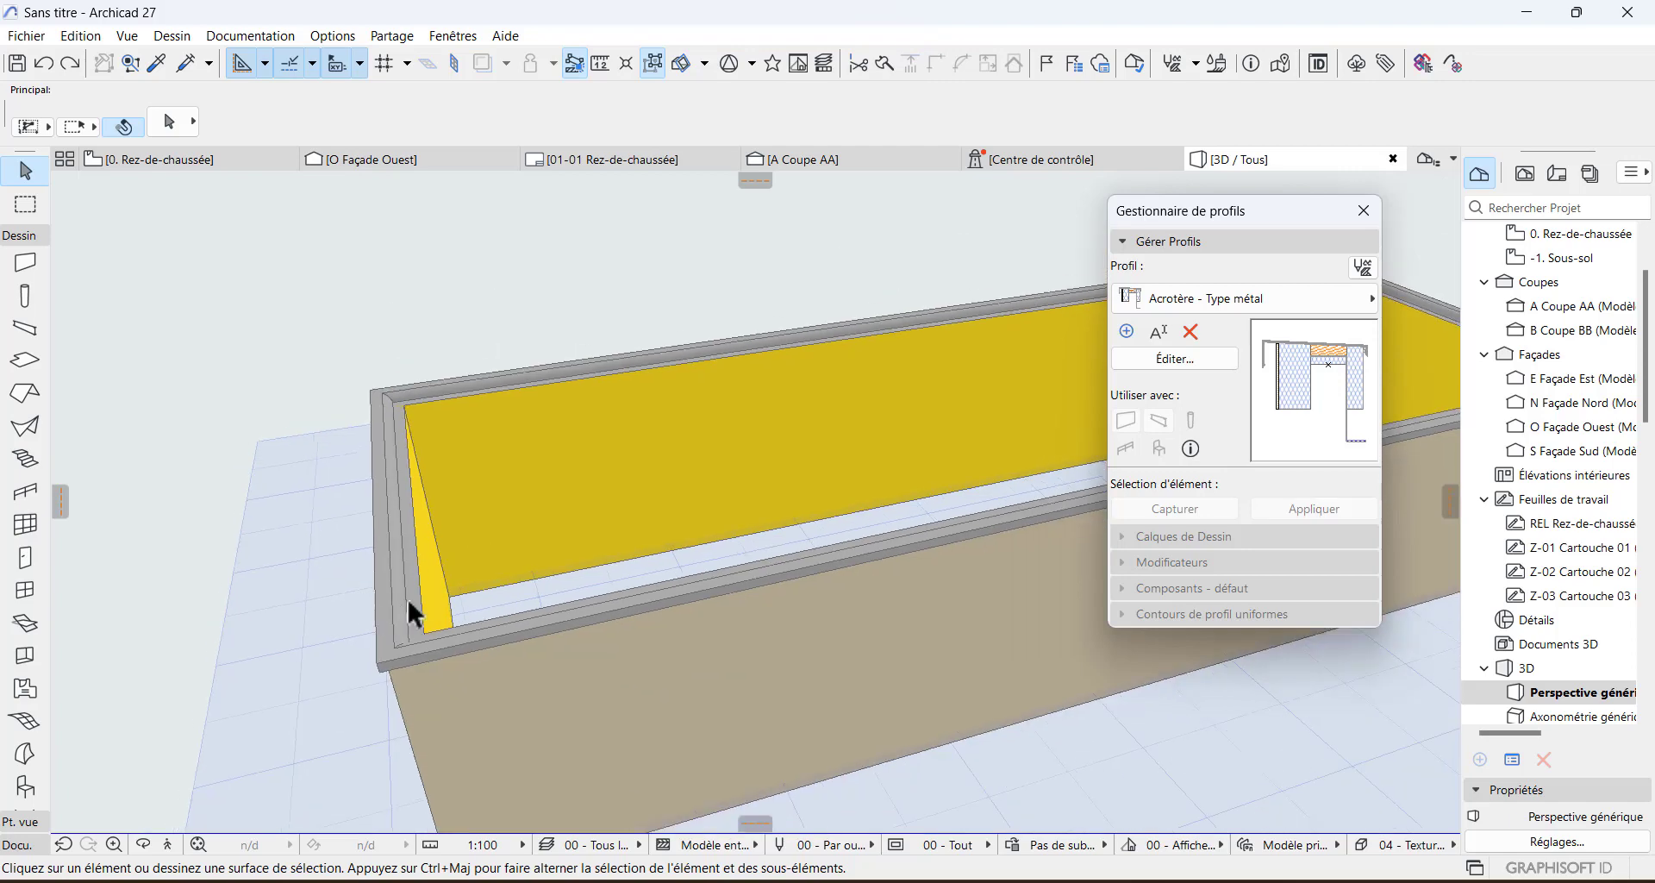
{"action": "scroll", "coordinate": [418, 605], "scroll_direction": "down", "scroll_amount": 1}
{"action": "middle_click_drag", "start_coordinate": [441, 619], "coordinate": [332, 669]}
{"action": "middle_click_drag", "start_coordinate": [468, 648], "coordinate": [323, 595]}
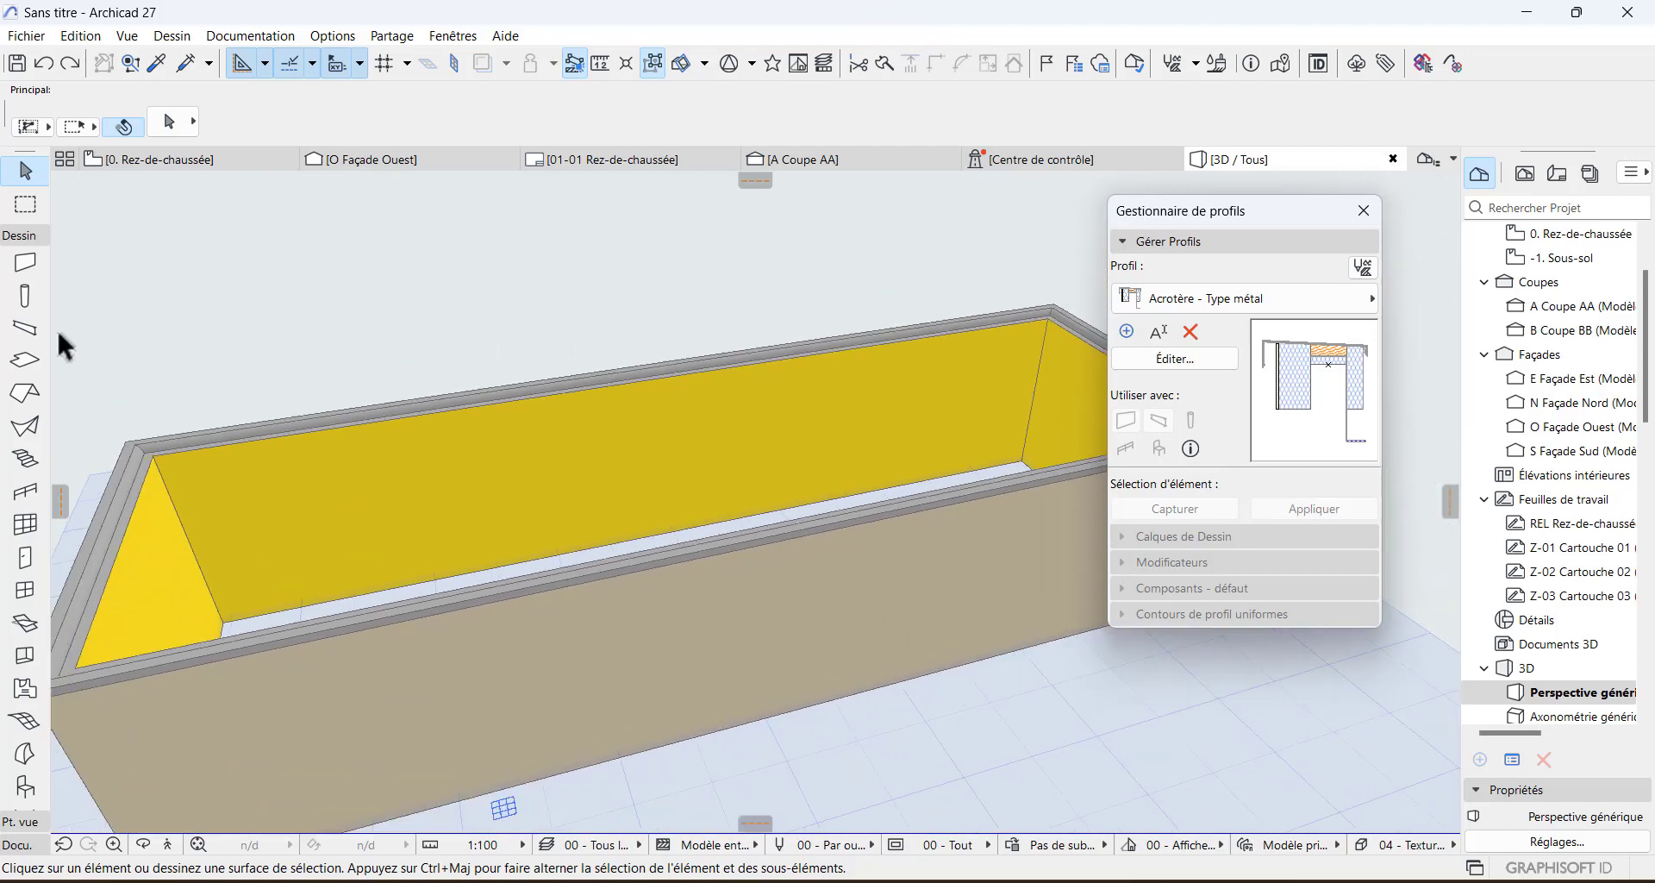
- Draw a single straight wall about 3.58 m long from the front corner along the top outer edge of the long wall
{"action": "left_click", "coordinate": [24, 261]}
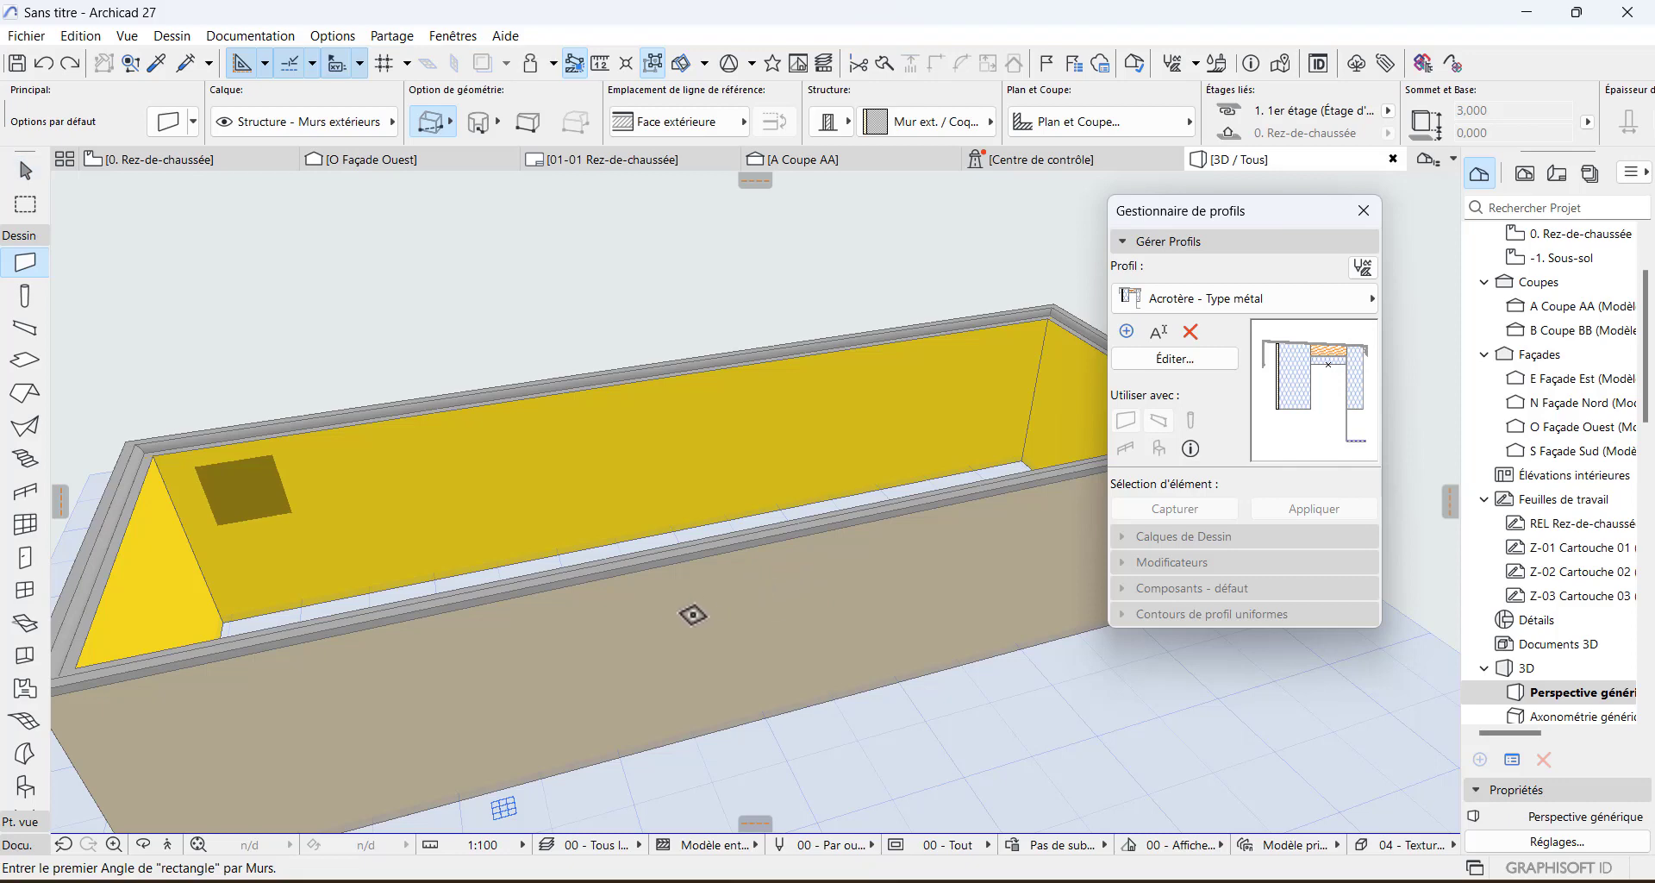
{"action": "scroll", "coordinate": [636, 636], "scroll_direction": "up", "scroll_amount": 2}
{"action": "scroll", "coordinate": [869, 554], "scroll_direction": "up", "scroll_amount": 2}
{"action": "scroll", "coordinate": [676, 595], "scroll_direction": "down", "scroll_amount": 2}
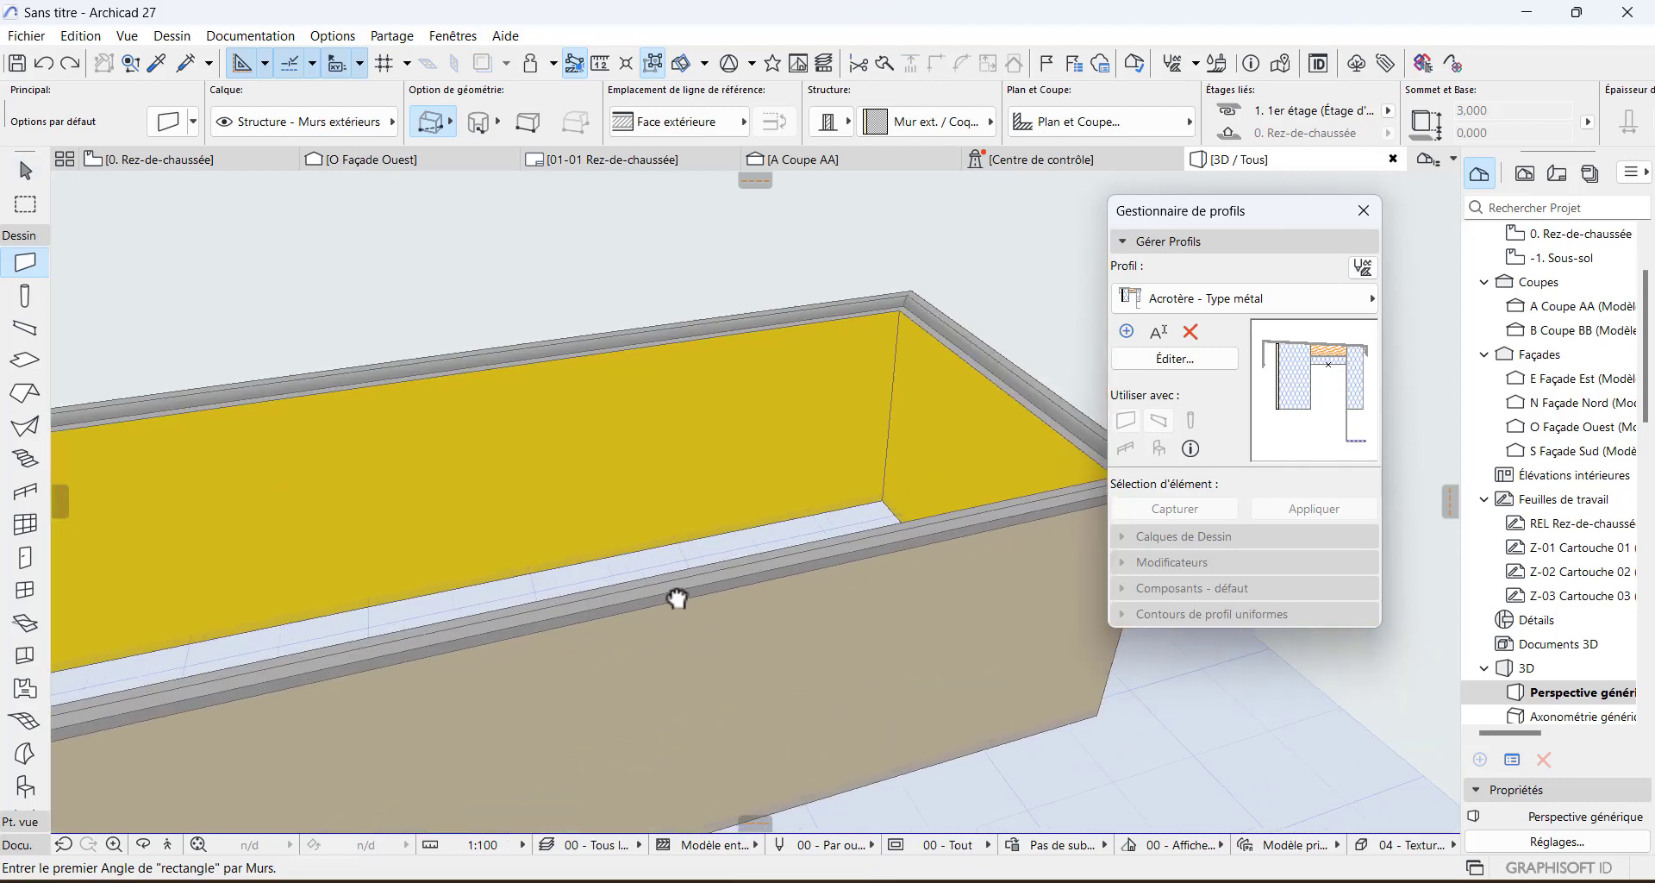
{"action": "scroll", "coordinate": [624, 595], "scroll_direction": "down", "scroll_amount": 1}
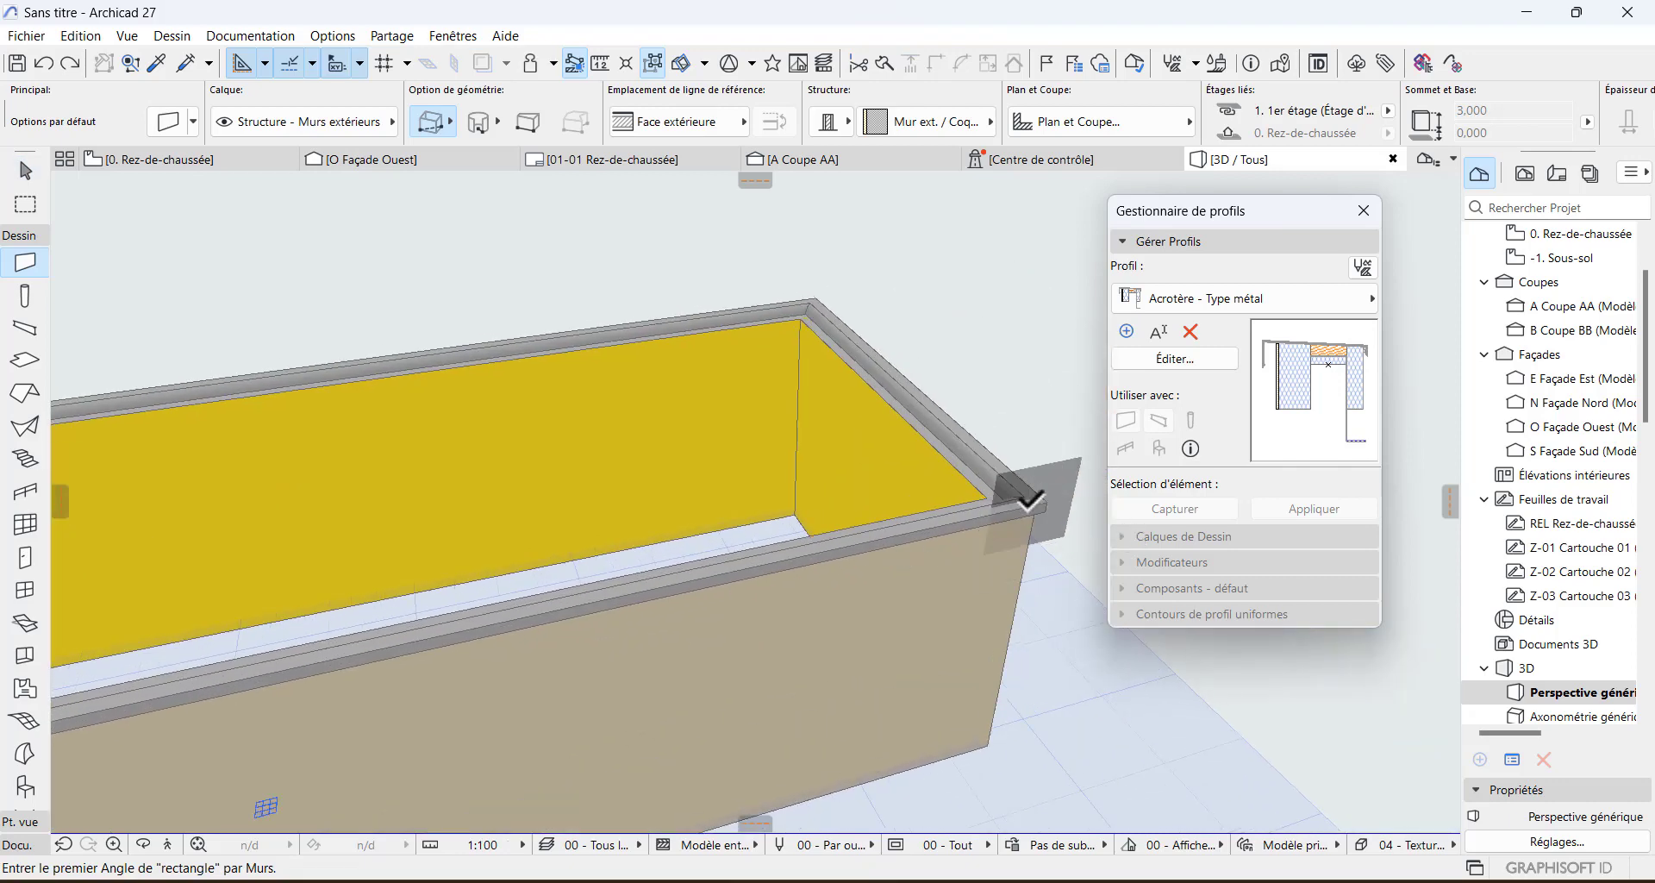
{"action": "left_click", "coordinate": [703, 569]}
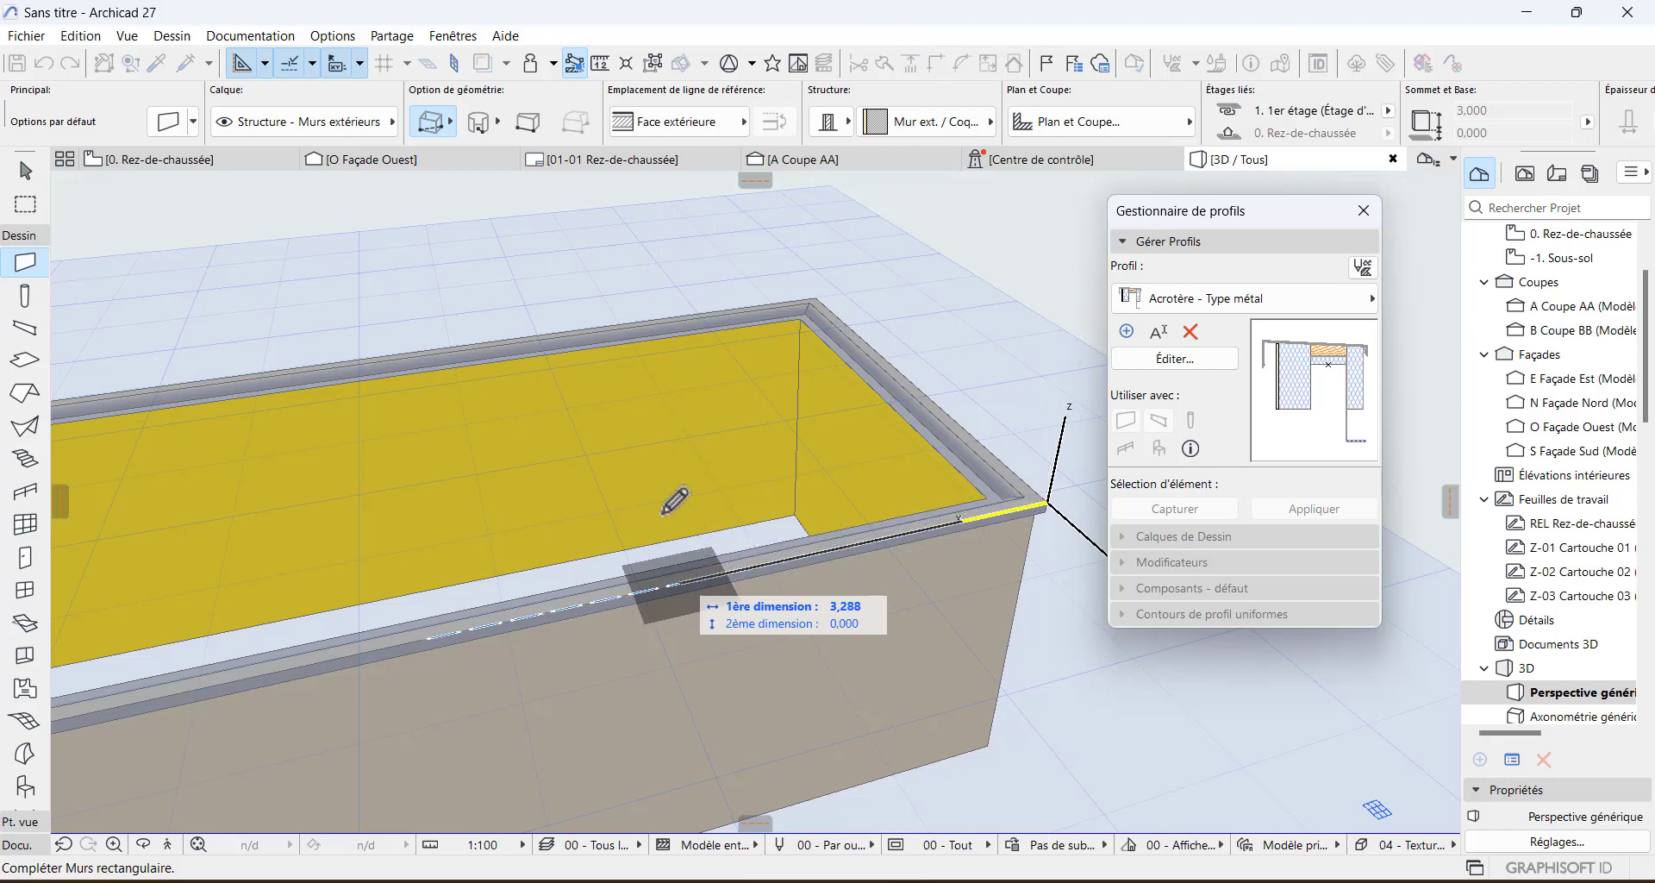
{"action": "left_click", "coordinate": [438, 122]}
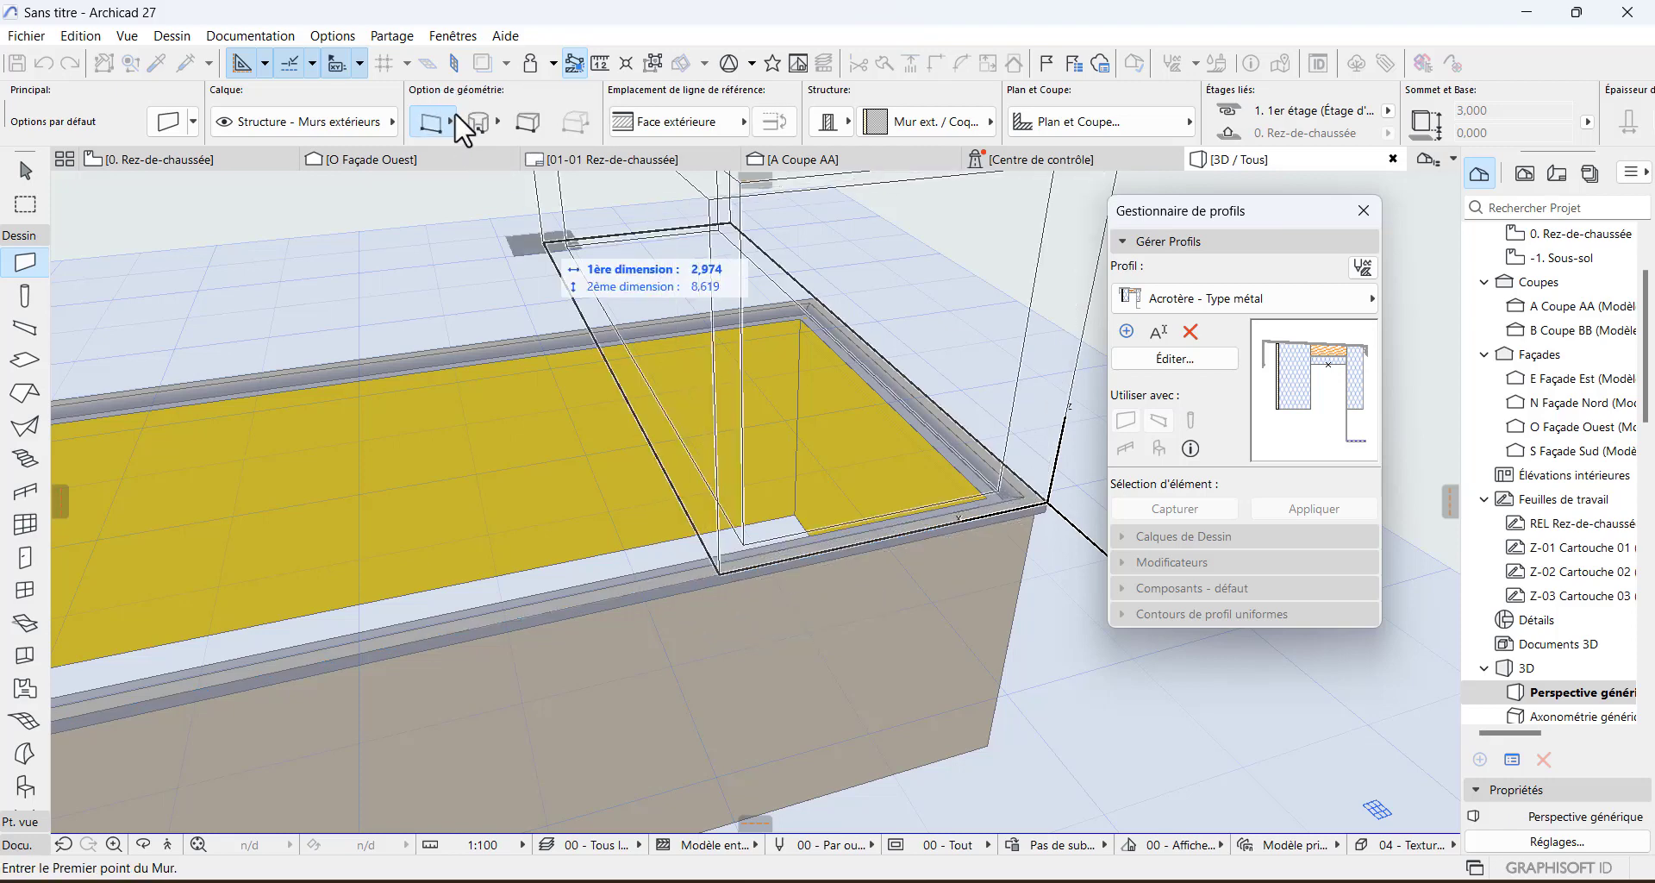
{"action": "left_click", "coordinate": [456, 105]}
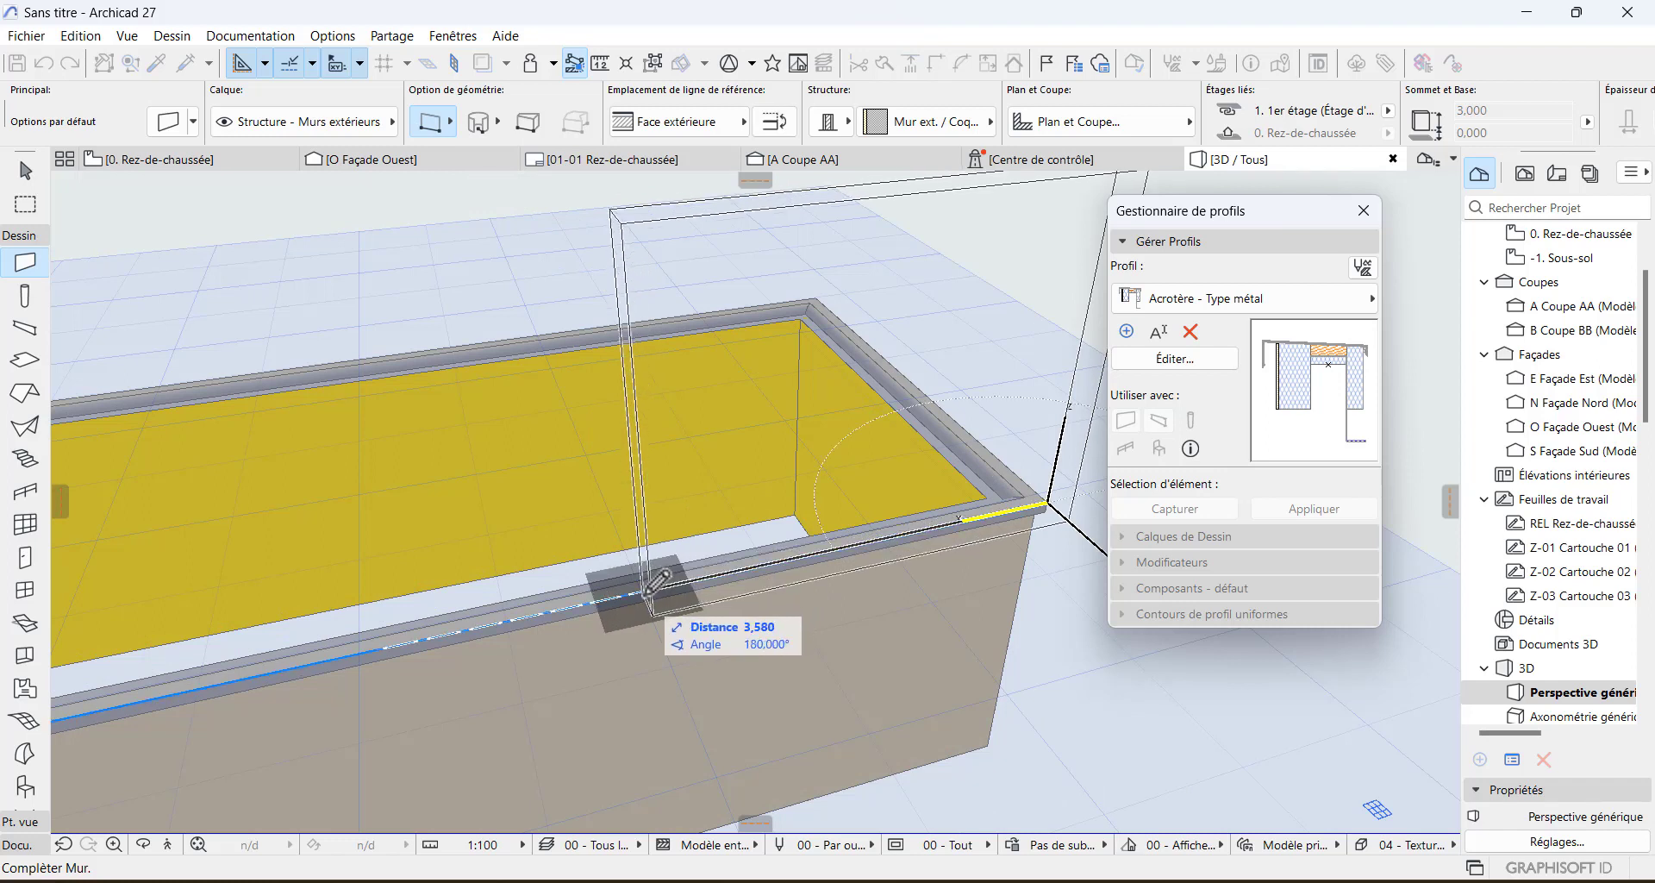
{"action": "key", "text": "c"}
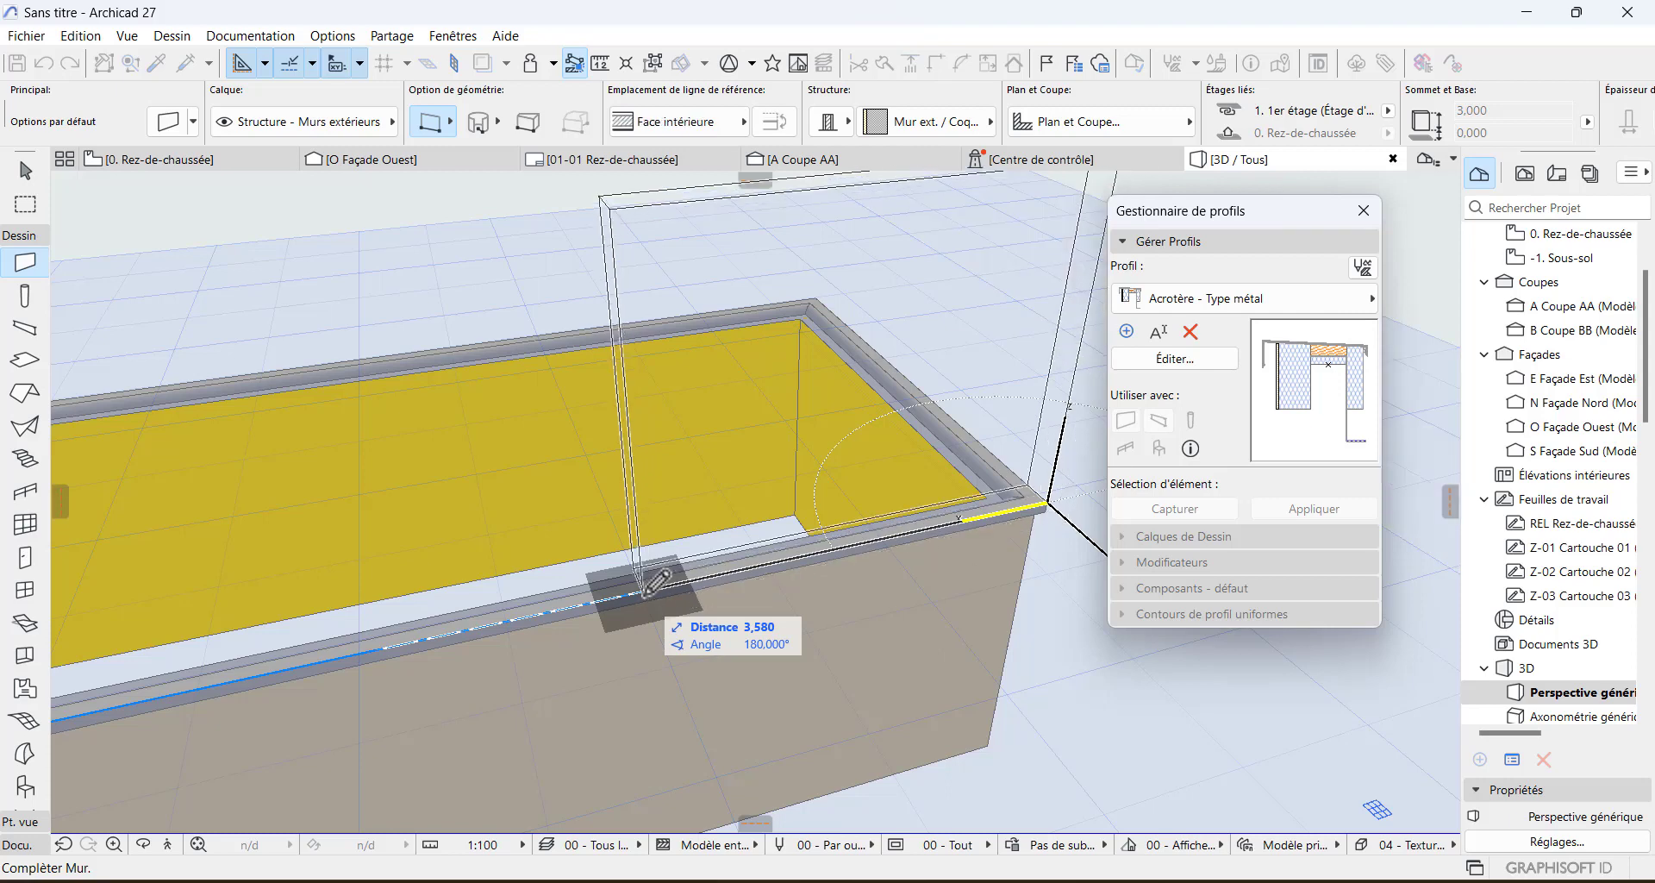
{"action": "left_click", "coordinate": [647, 592]}
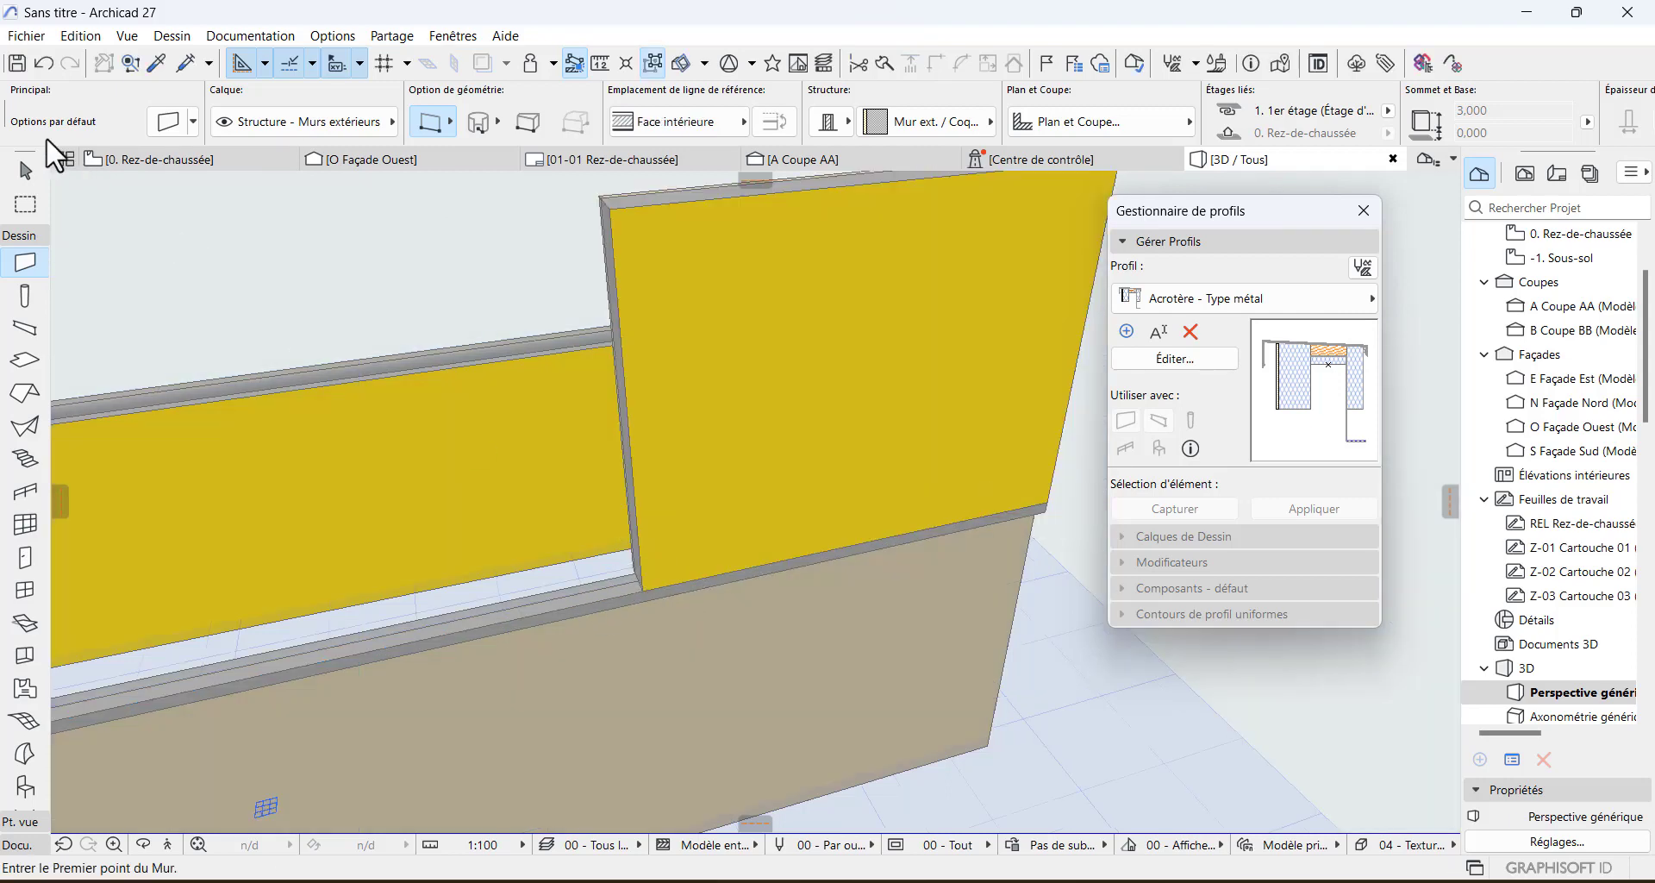
- Select the new straight wall and apply the "Acrotère - Type métal" profile to it
{"action": "left_click", "coordinate": [26, 171]}
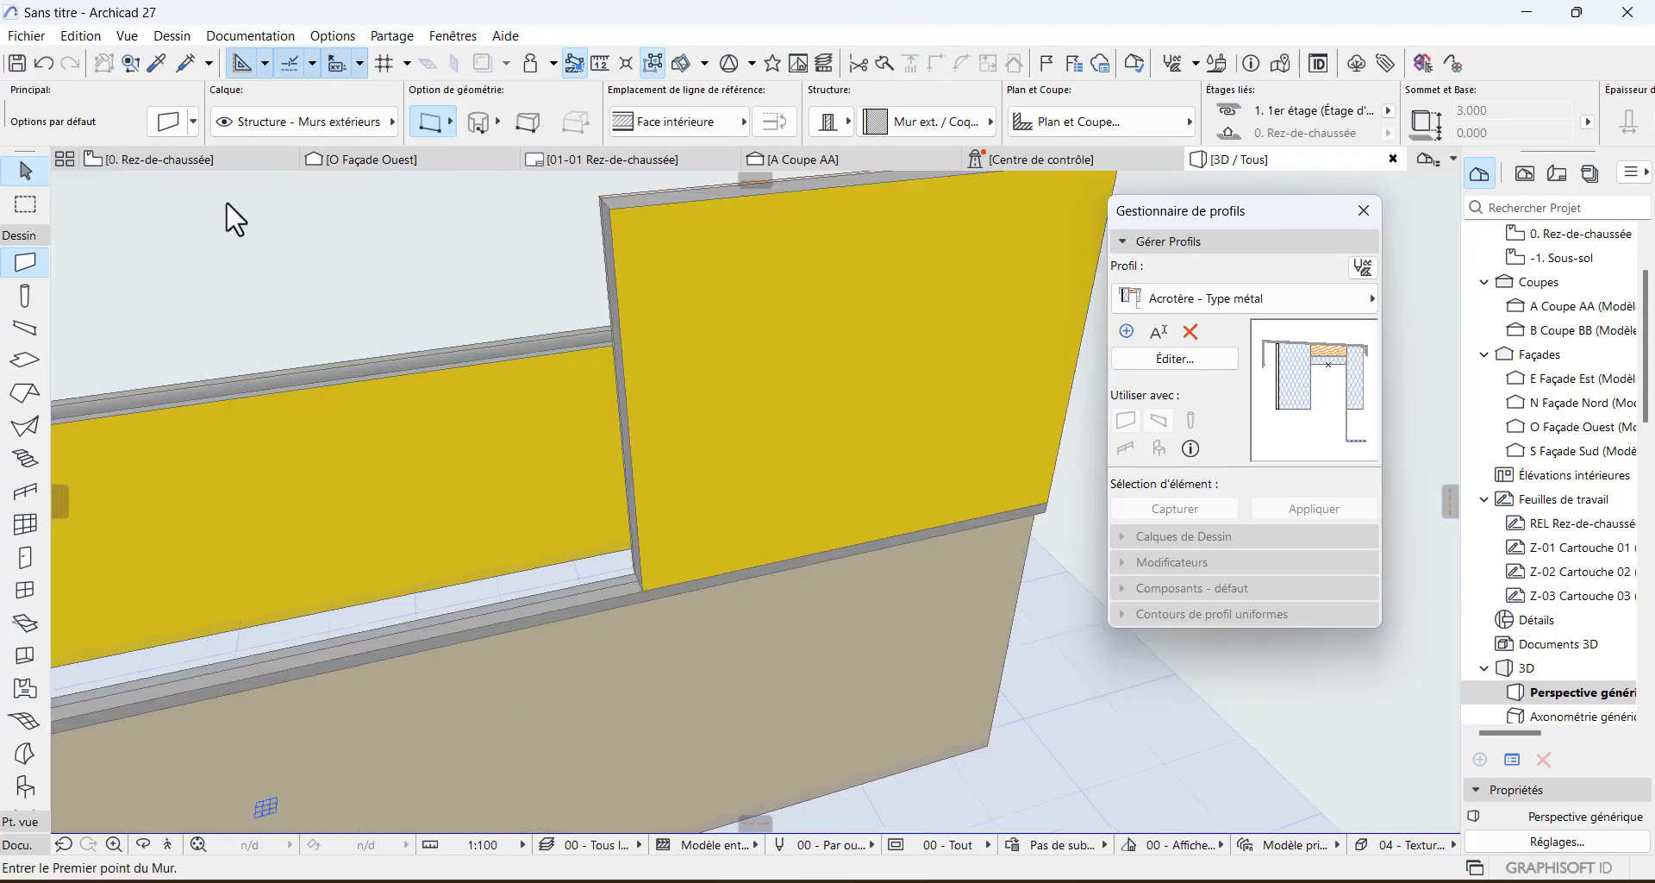
{"action": "left_click", "coordinate": [668, 239]}
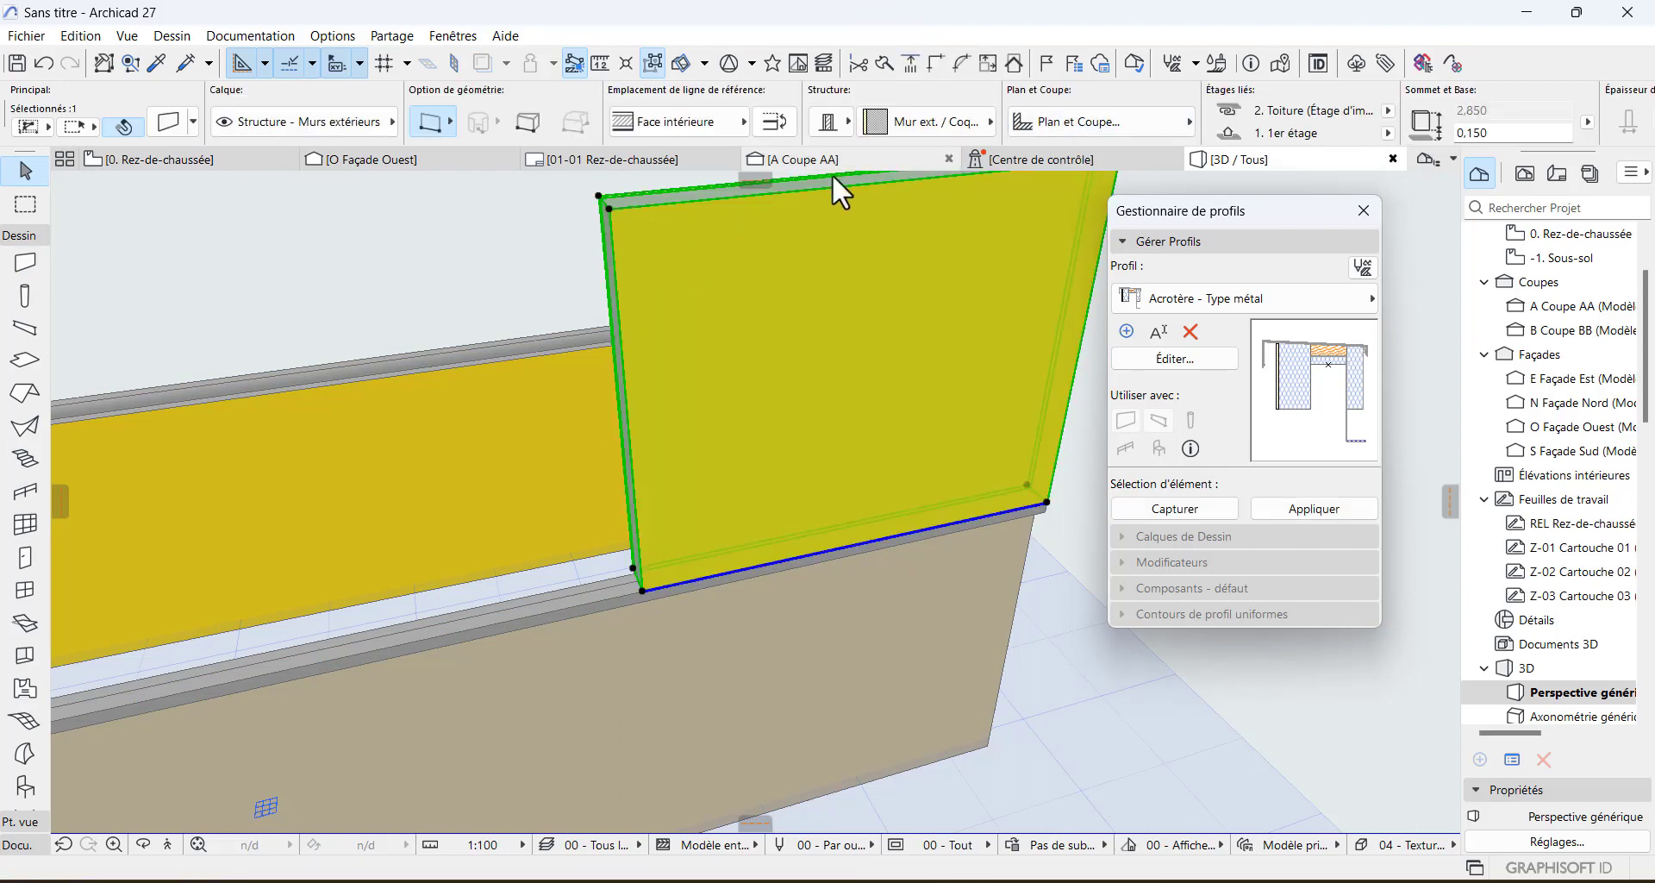
{"action": "left_click", "coordinate": [1198, 298]}
{"action": "left_click", "coordinate": [1201, 310]}
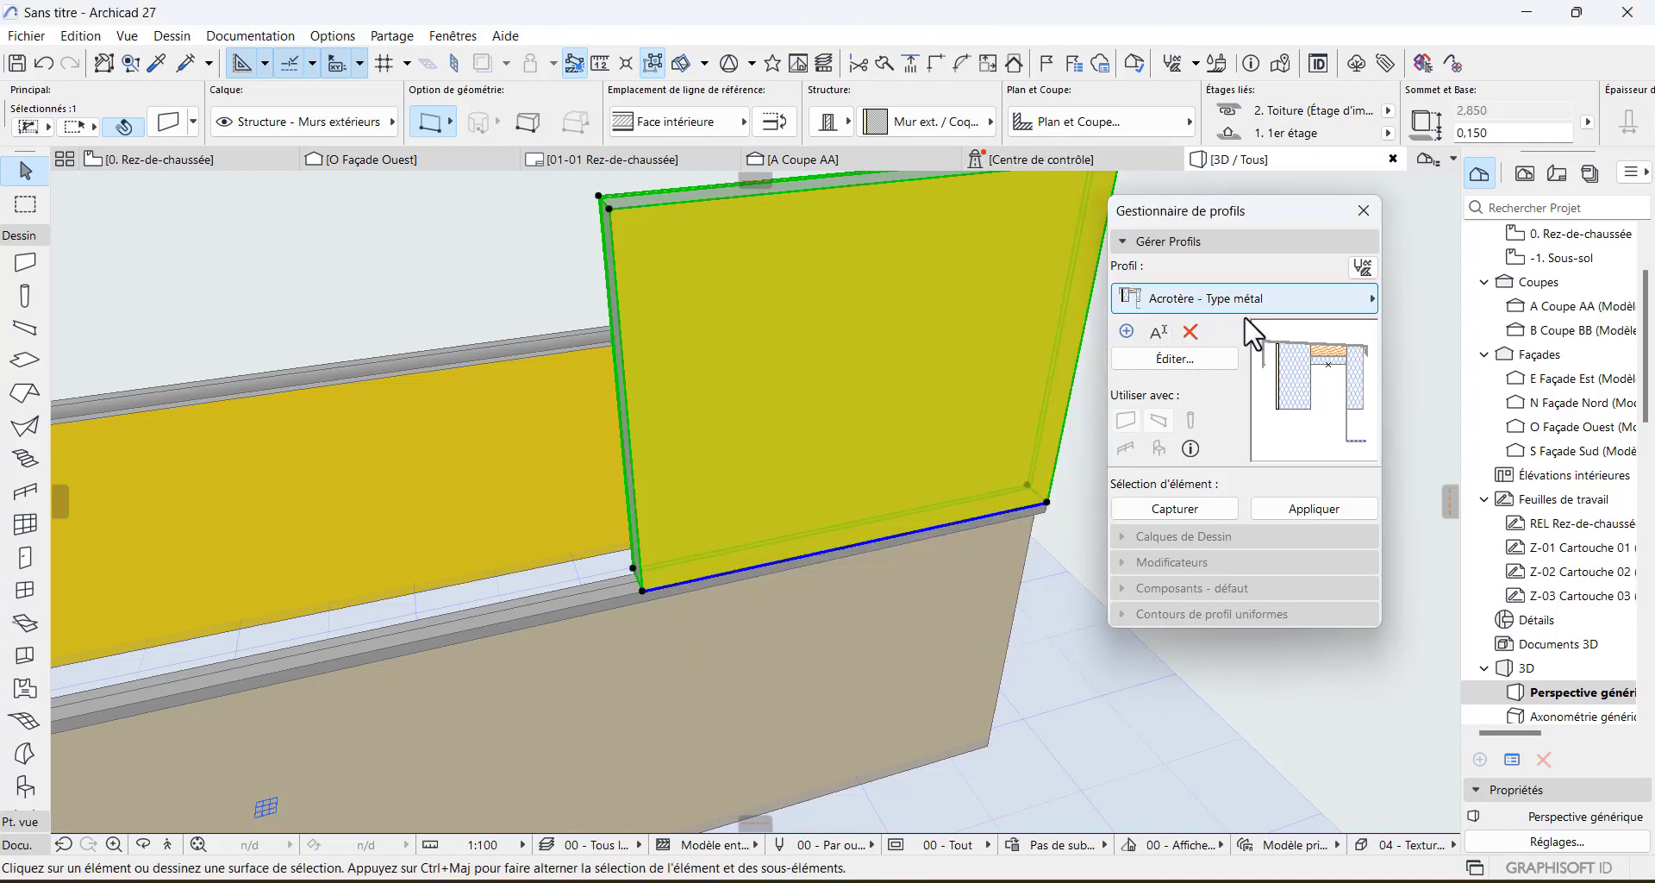
{"action": "left_click", "coordinate": [1318, 504]}
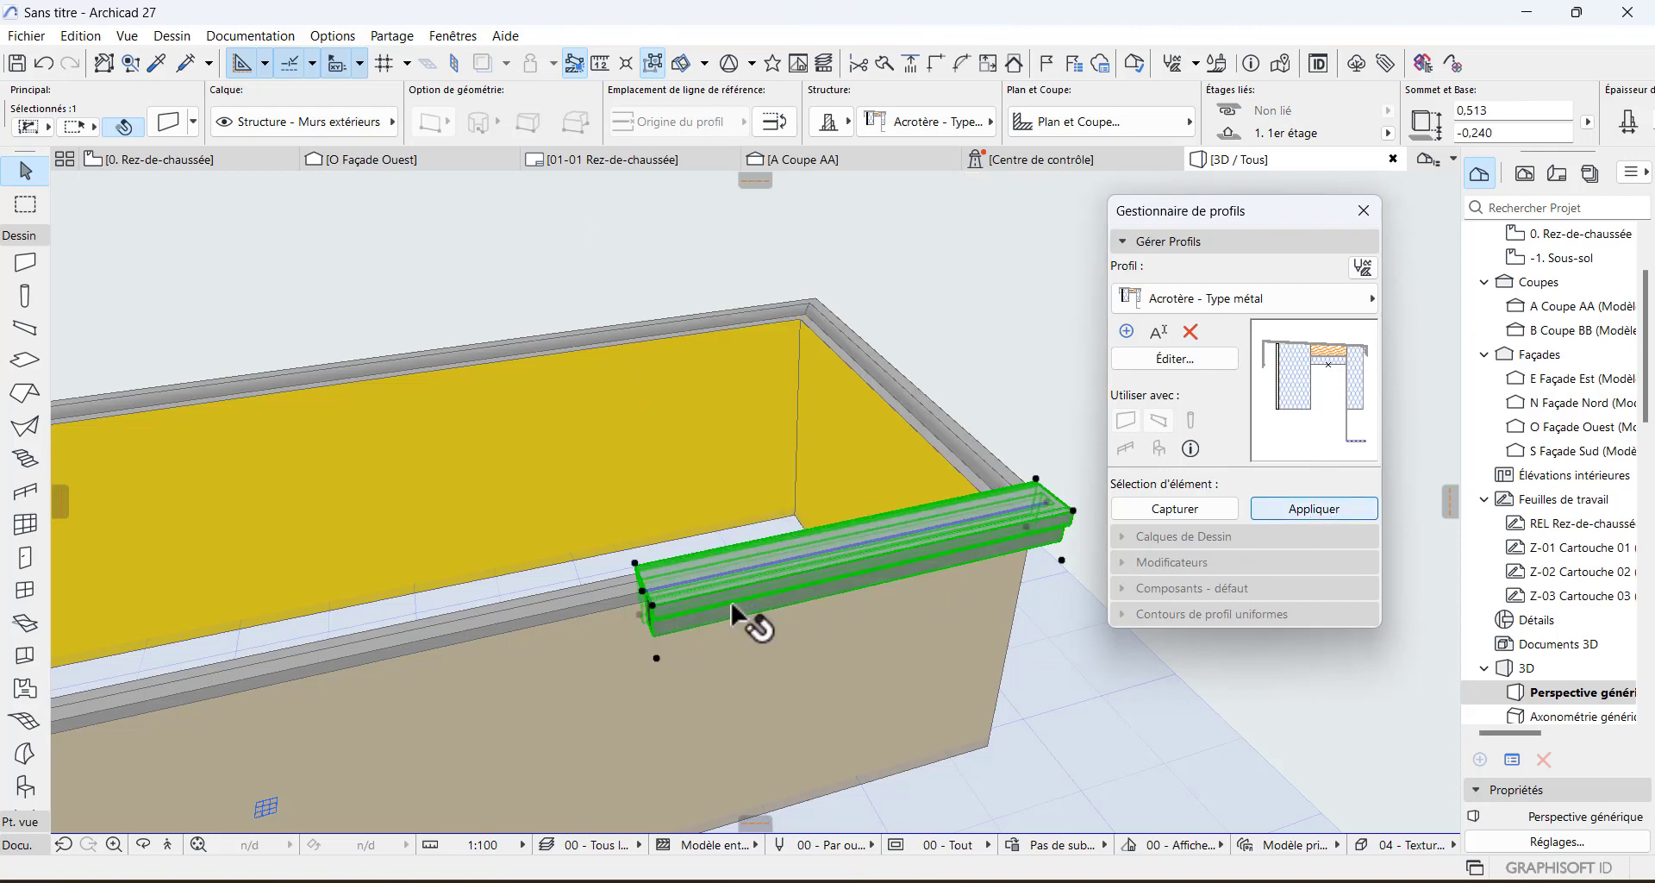
- Examine the metal parapet piece and its end section at the corner from several angles in the 3D view
{"action": "scroll", "coordinate": [771, 595], "scroll_direction": "up", "scroll_amount": 2}
{"action": "middle_click_drag", "start_coordinate": [784, 577], "coordinate": [565, 515]}
{"action": "scroll", "coordinate": [567, 513], "scroll_direction": "up", "scroll_amount": 1}
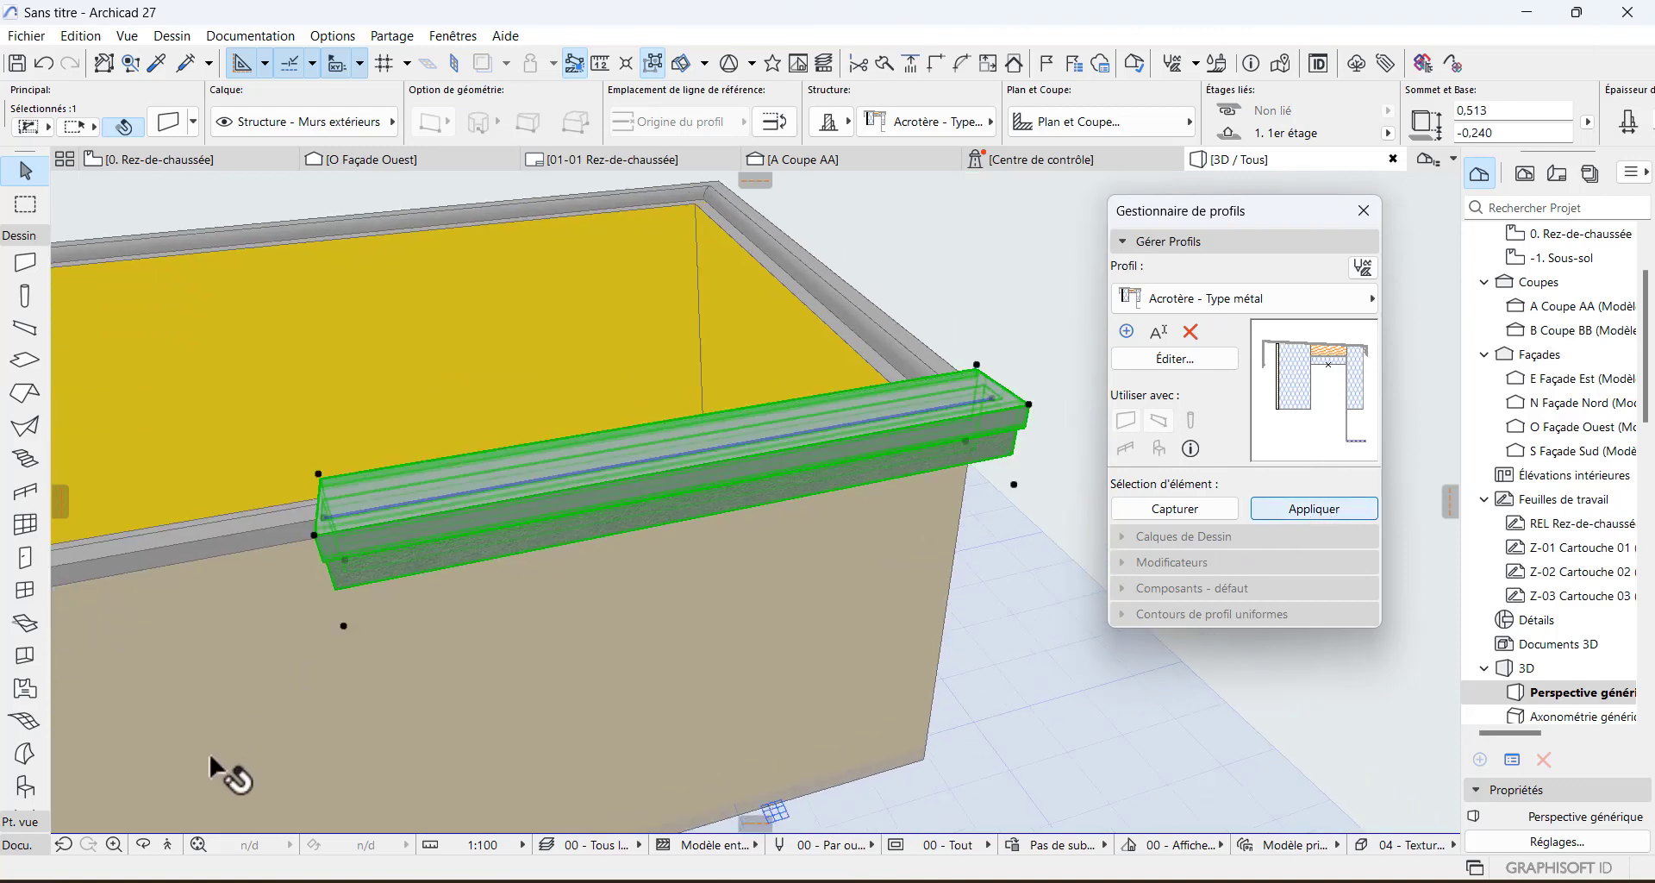
{"action": "left_click", "coordinate": [143, 845]}
{"action": "left_click_drag", "start_coordinate": [198, 613], "coordinate": [428, 547]}
{"action": "left_click_drag", "start_coordinate": [278, 508], "coordinate": [932, 482]}
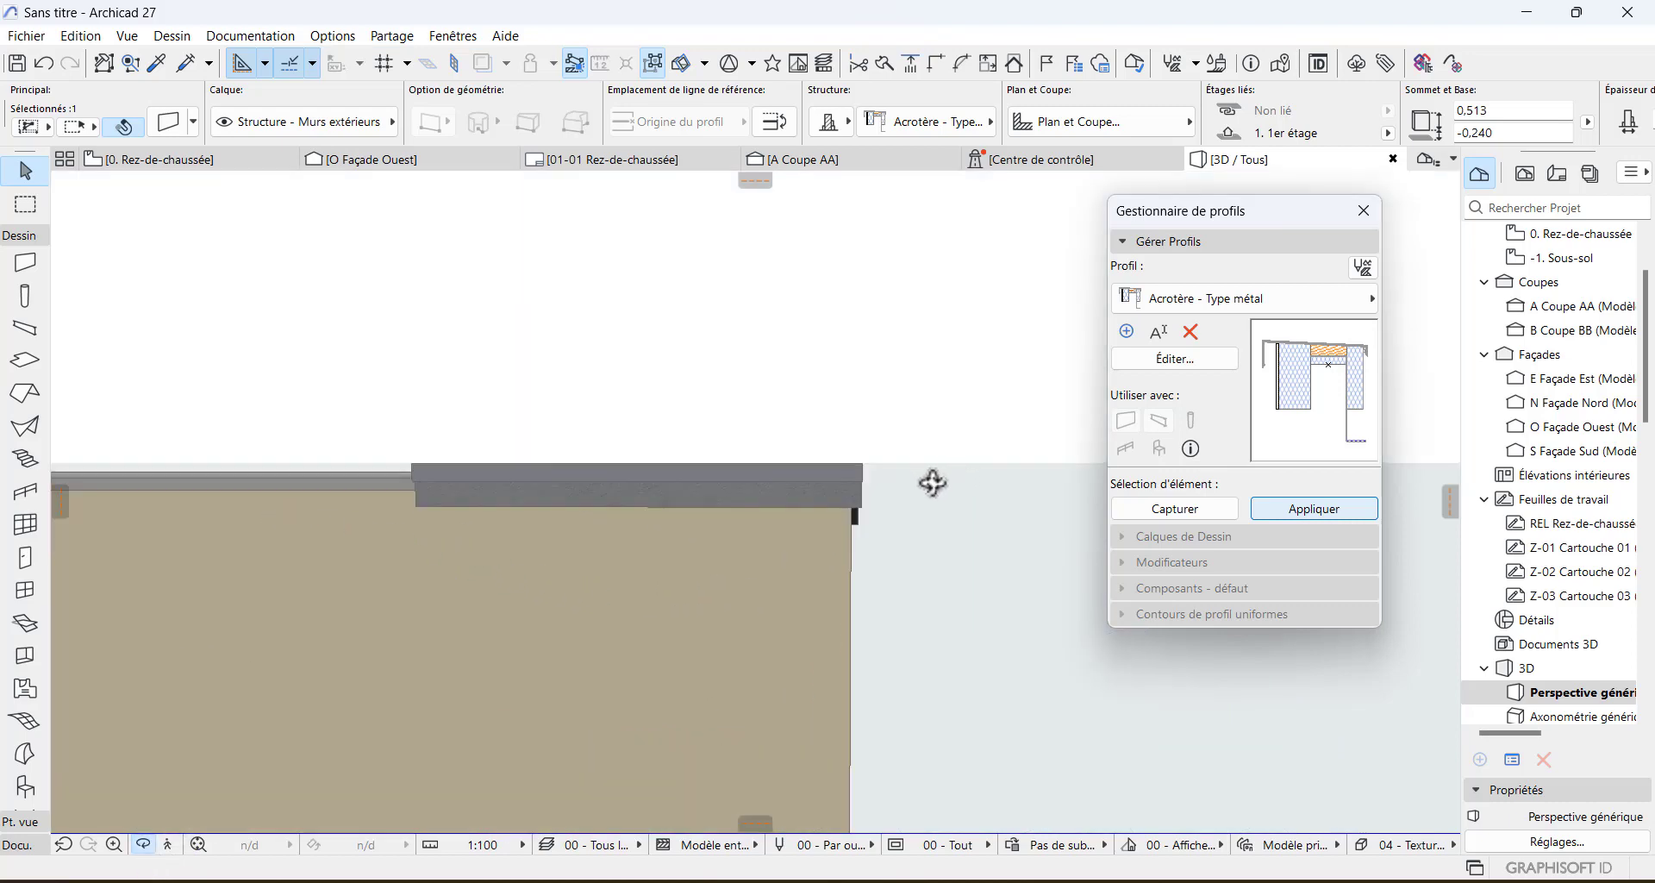
{"action": "left_click_drag", "start_coordinate": [778, 500], "coordinate": [691, 500]}
{"action": "left_click_drag", "start_coordinate": [536, 500], "coordinate": [303, 540]}
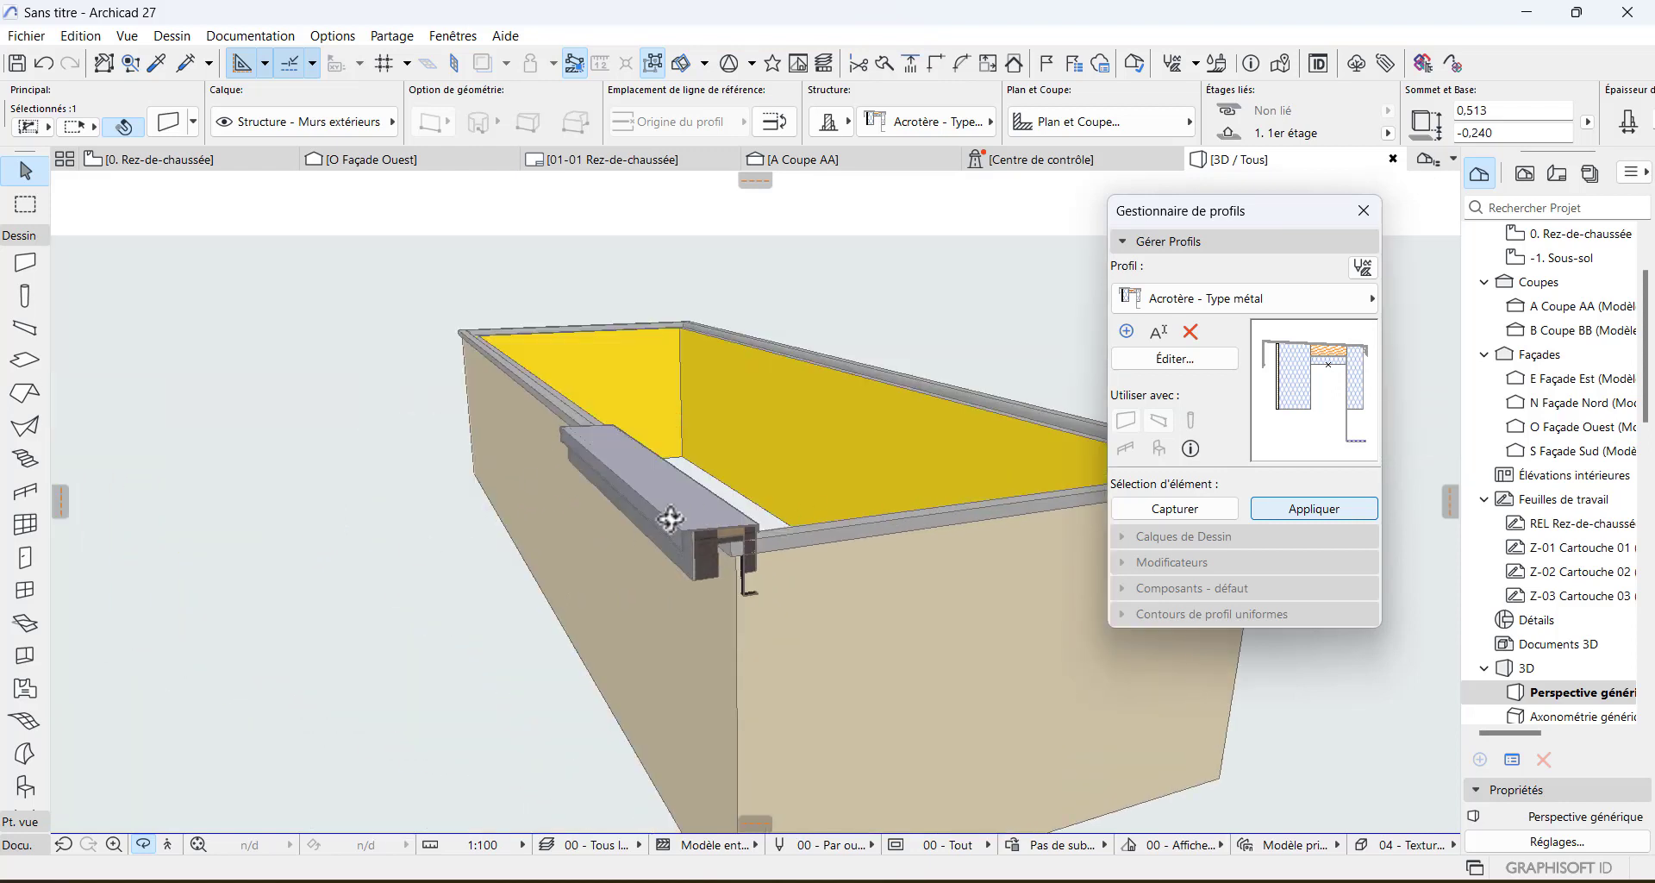
{"action": "scroll", "coordinate": [671, 519], "scroll_direction": "up", "scroll_amount": 3}
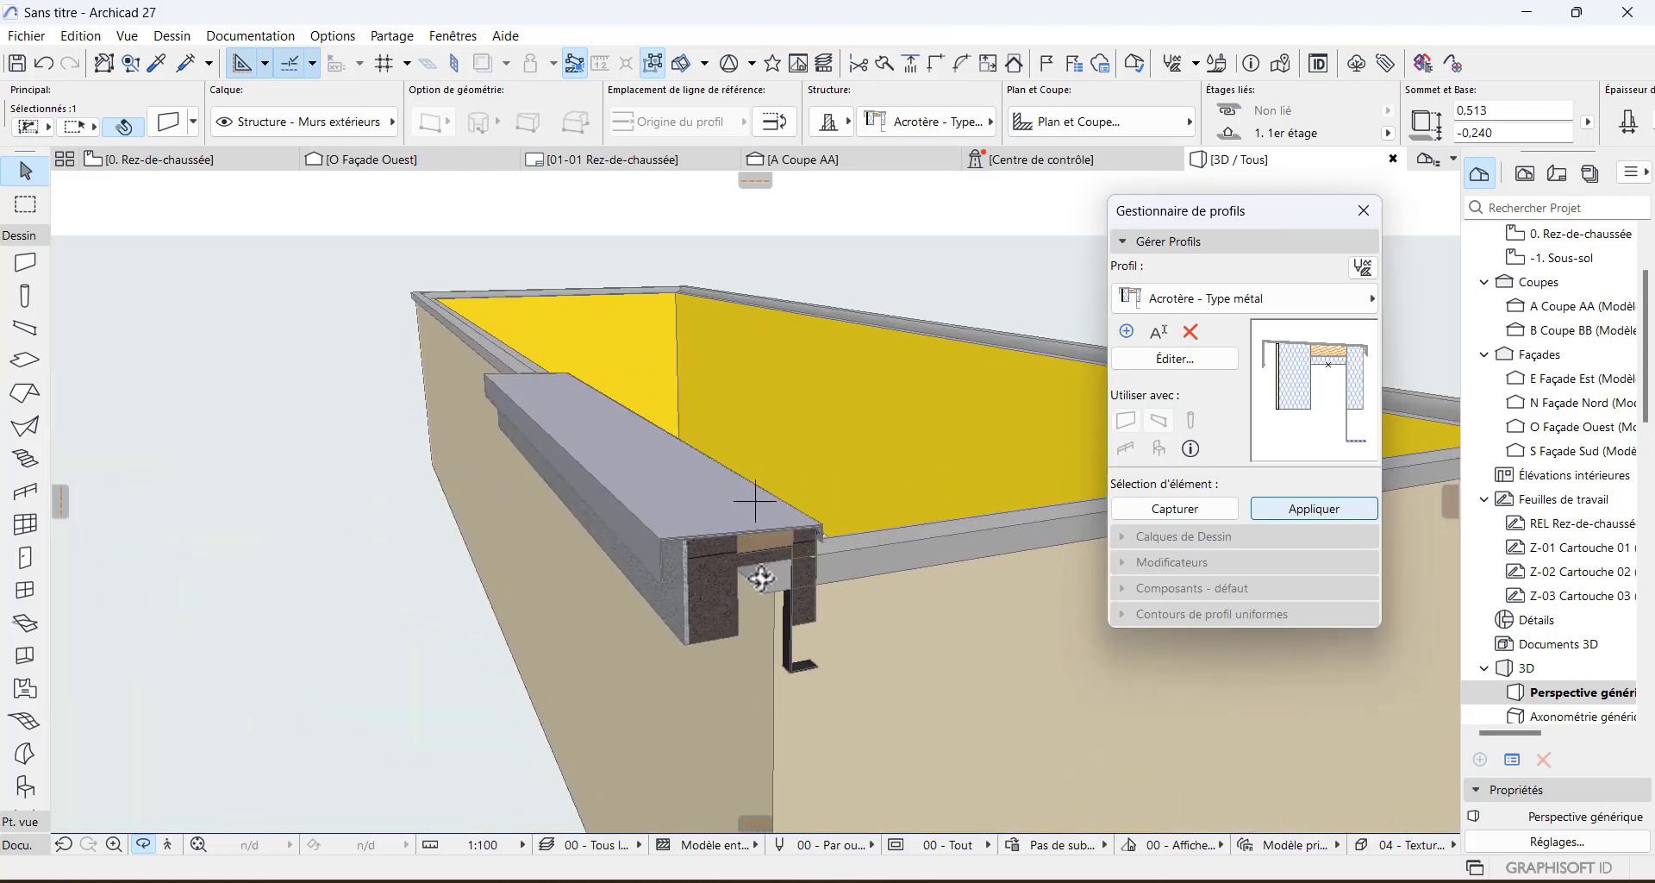
{"action": "left_click_drag", "start_coordinate": [723, 567], "coordinate": [723, 551]}
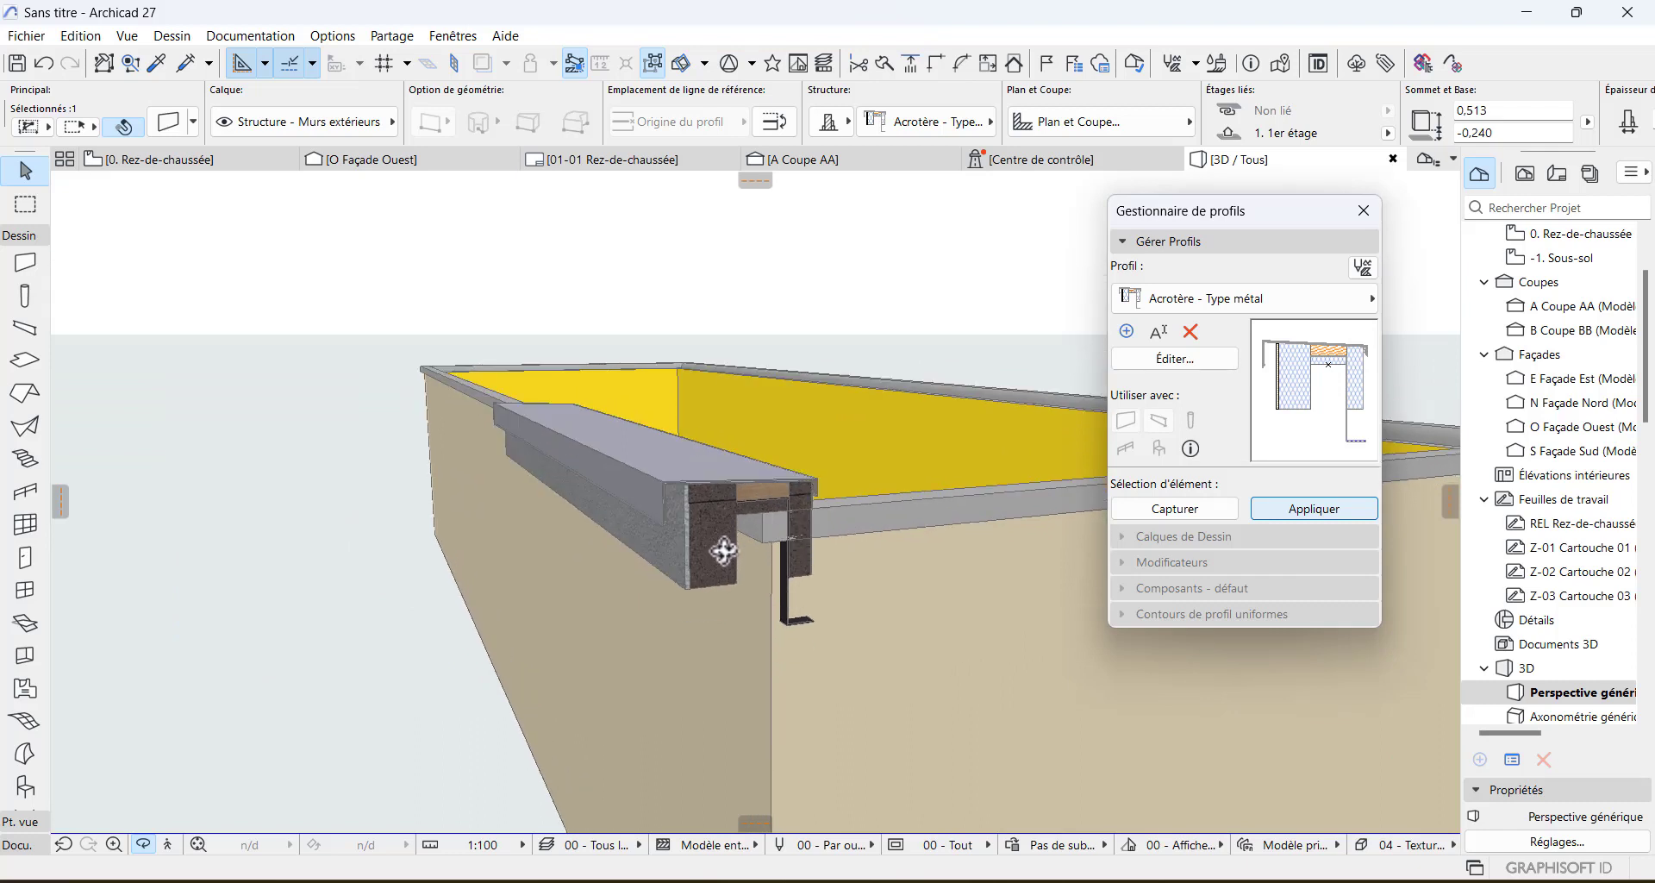
{"action": "left_click_drag", "start_coordinate": [700, 484], "coordinate": [381, 521]}
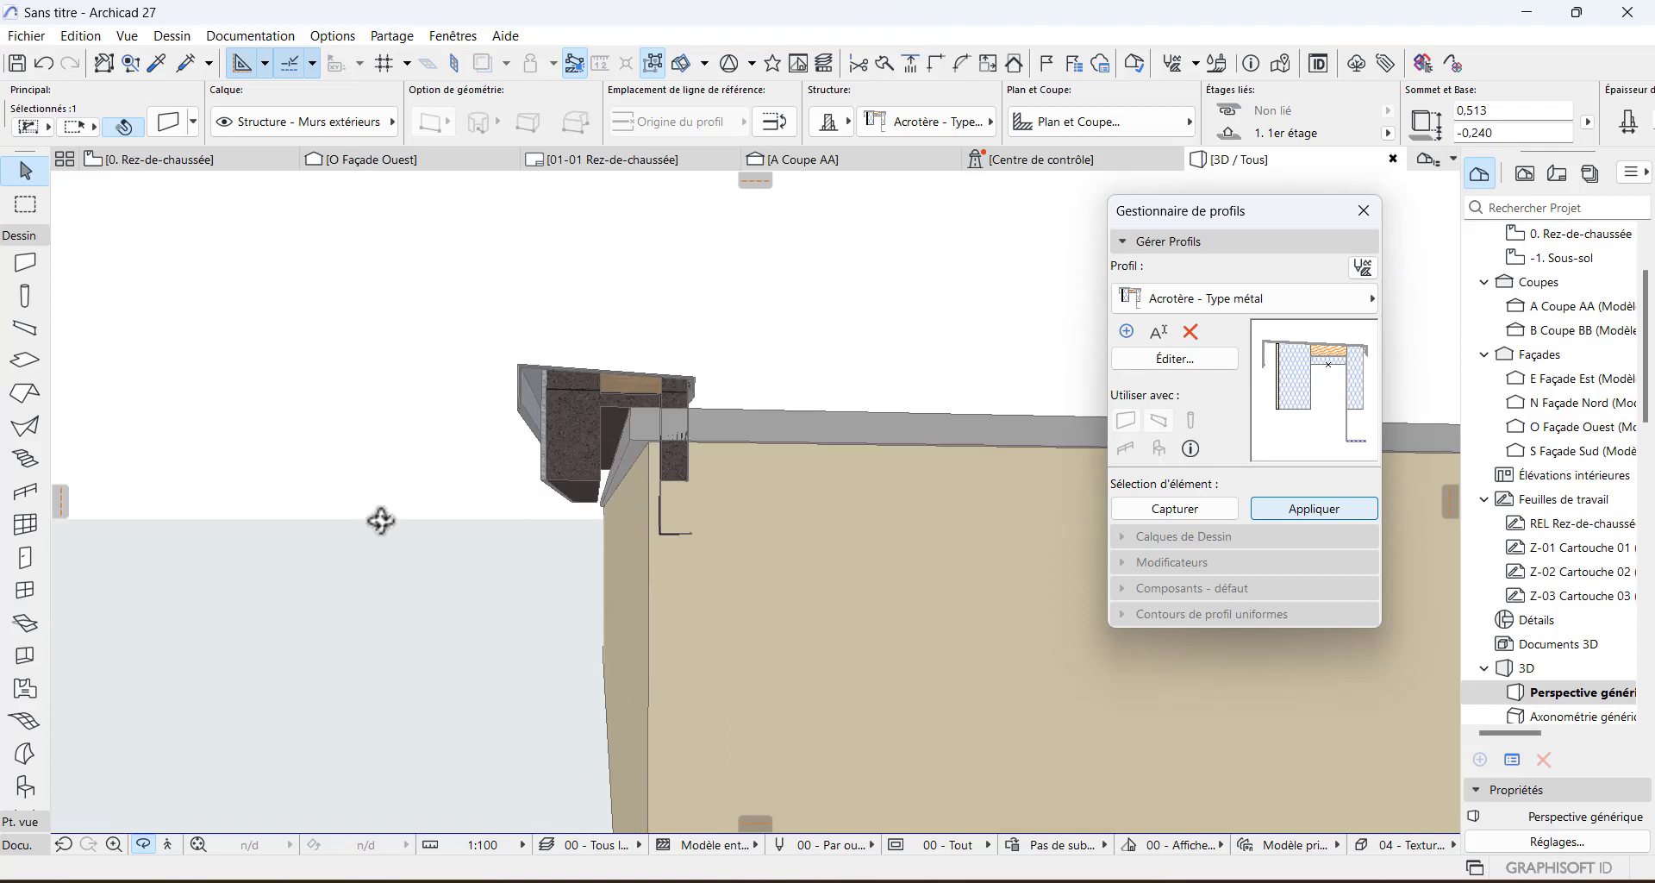
- Leave orbit mode and move the parapet piece about 0.27 m inward, starting from its outer upper corner
{"action": "left_click", "coordinate": [146, 843]}
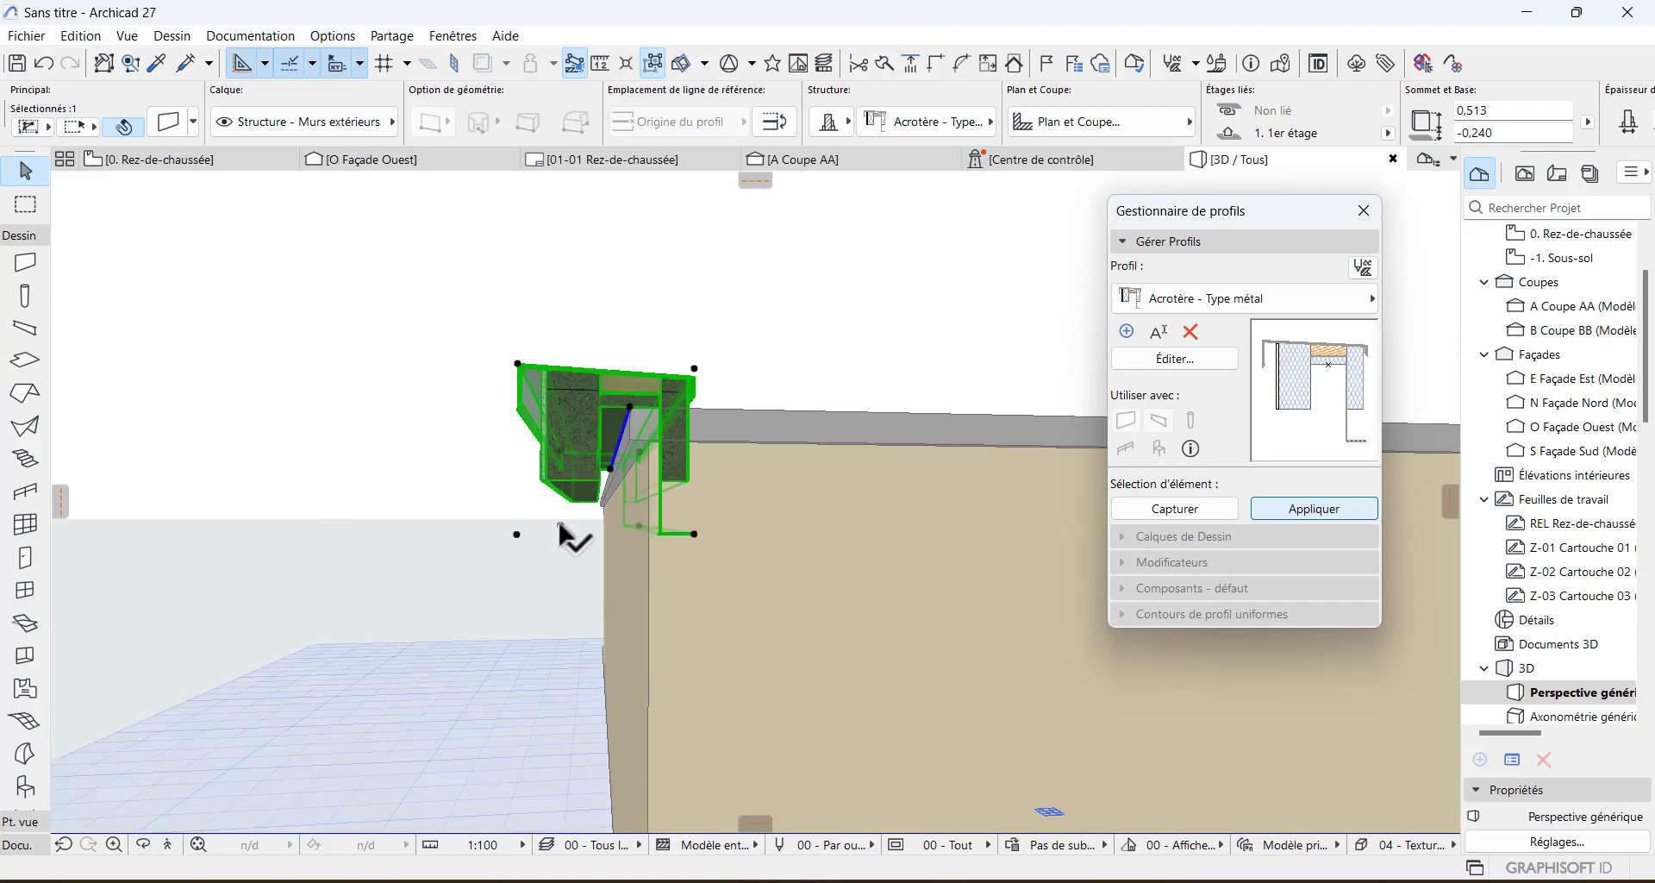
{"action": "left_click", "coordinate": [518, 365]}
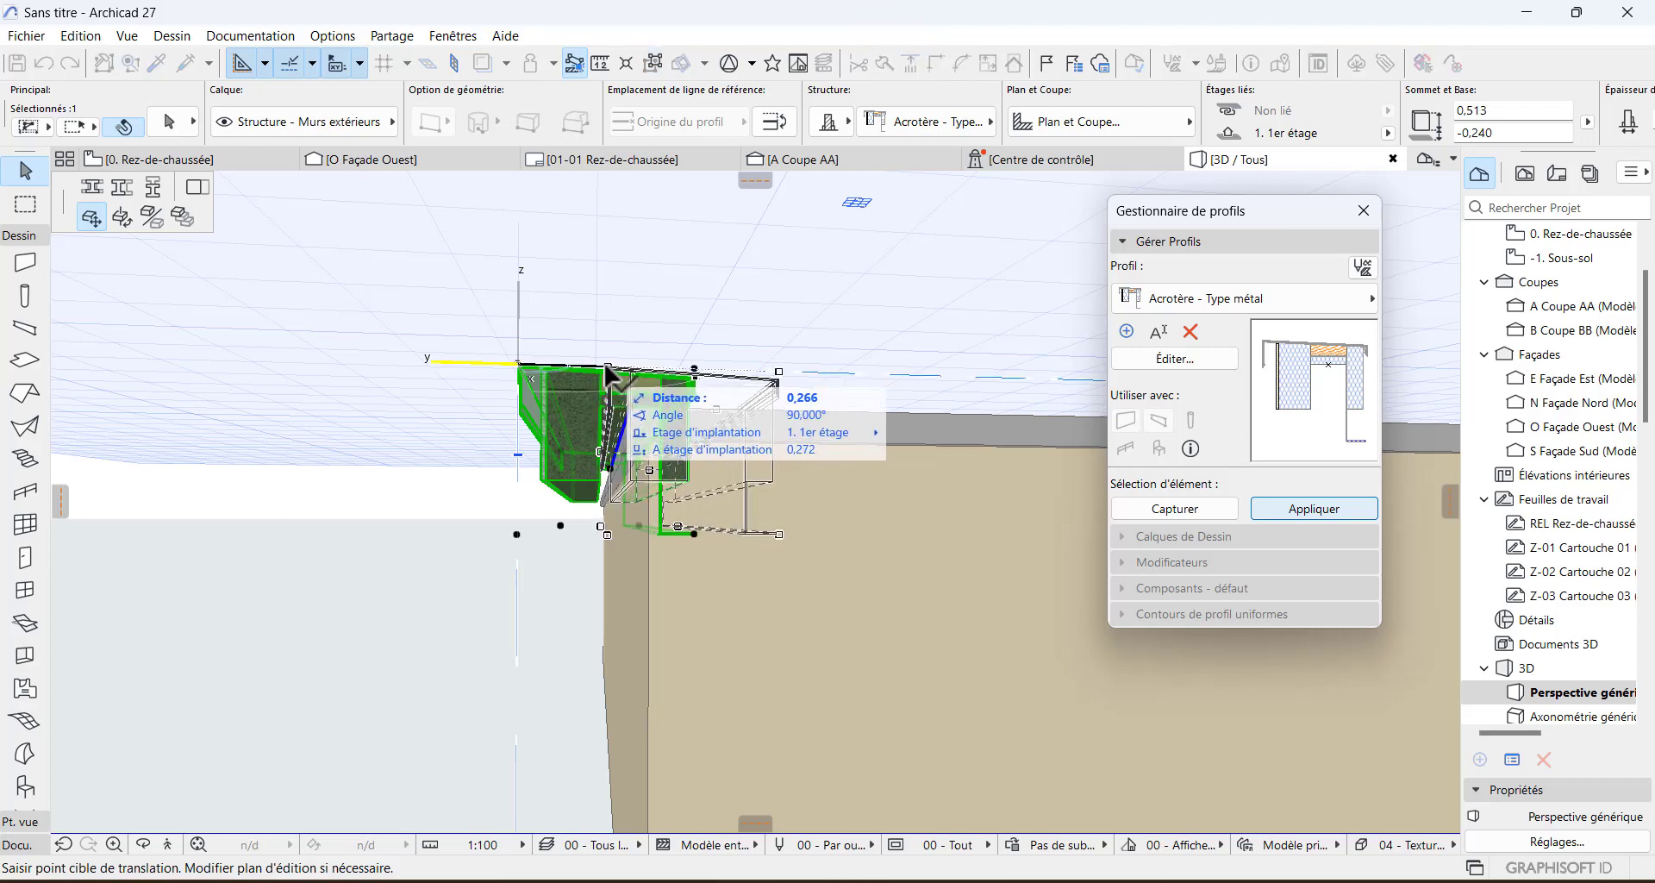
{"action": "left_click", "coordinate": [608, 377]}
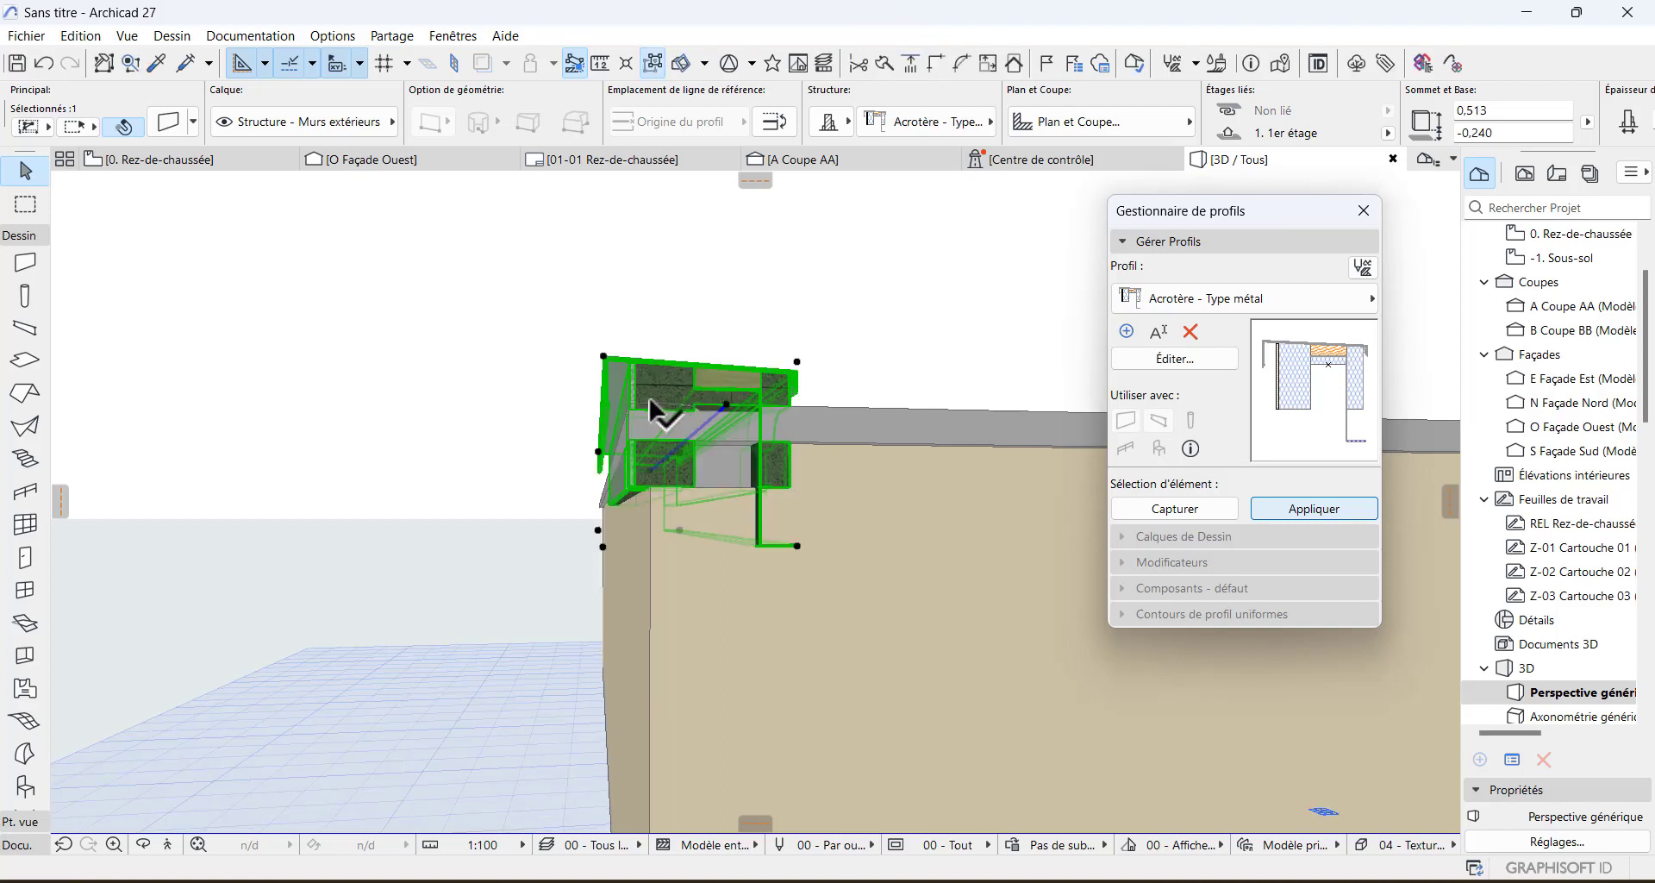
- Apply the "Corniche - Couronnement en pierre" profile from the Divers folder to the selected parapet piece
{"action": "left_click", "coordinate": [1190, 301]}
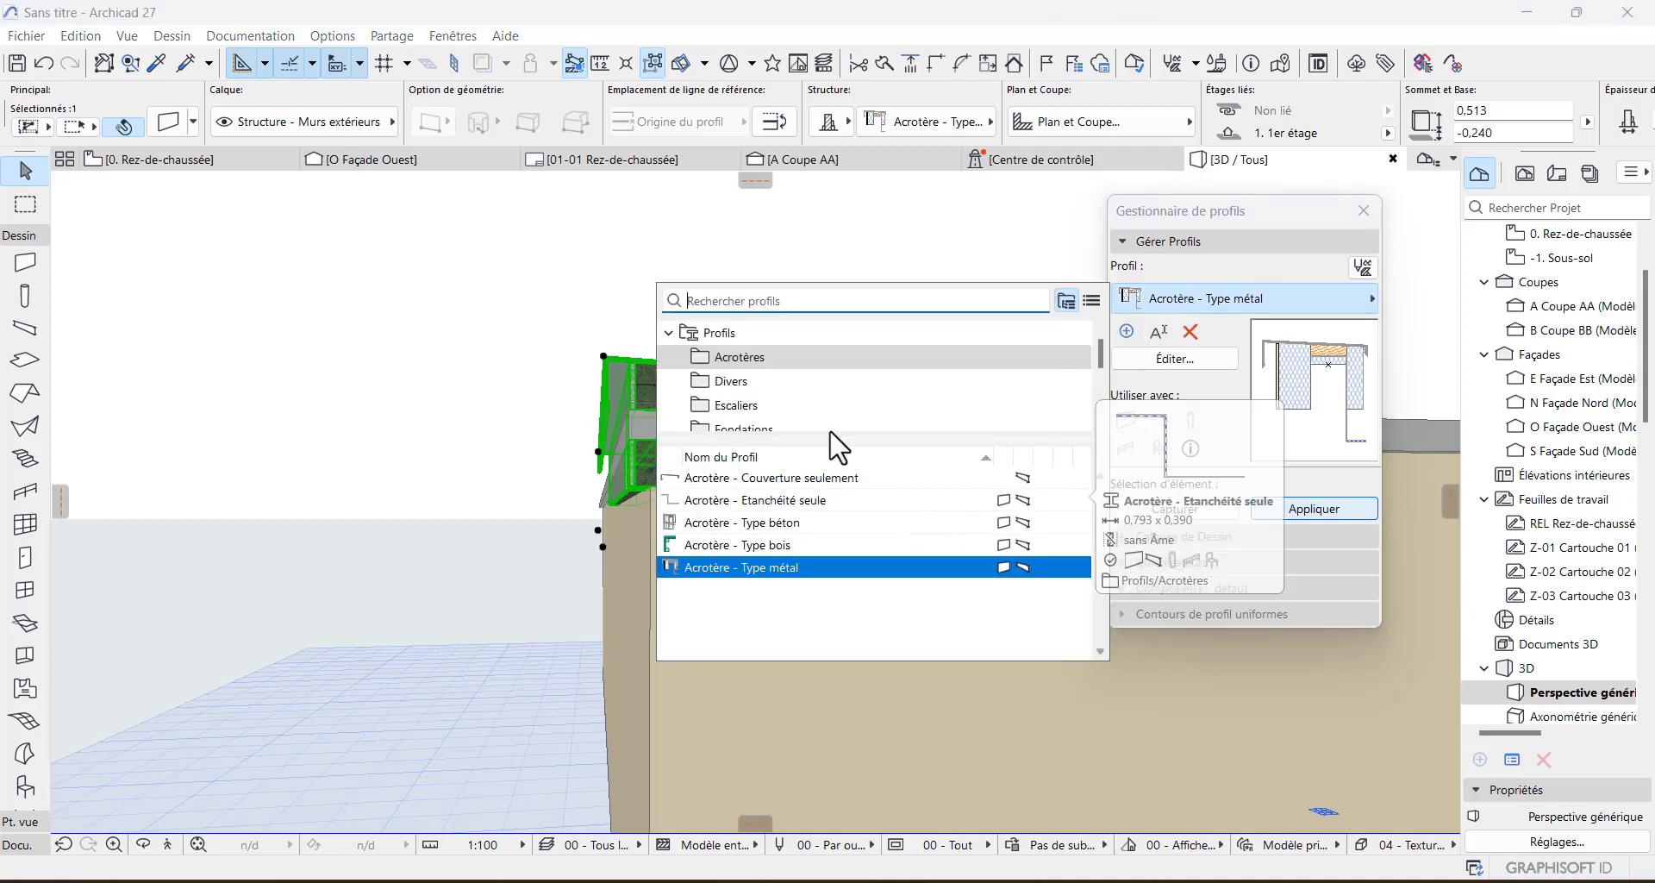
{"action": "left_click", "coordinate": [824, 385]}
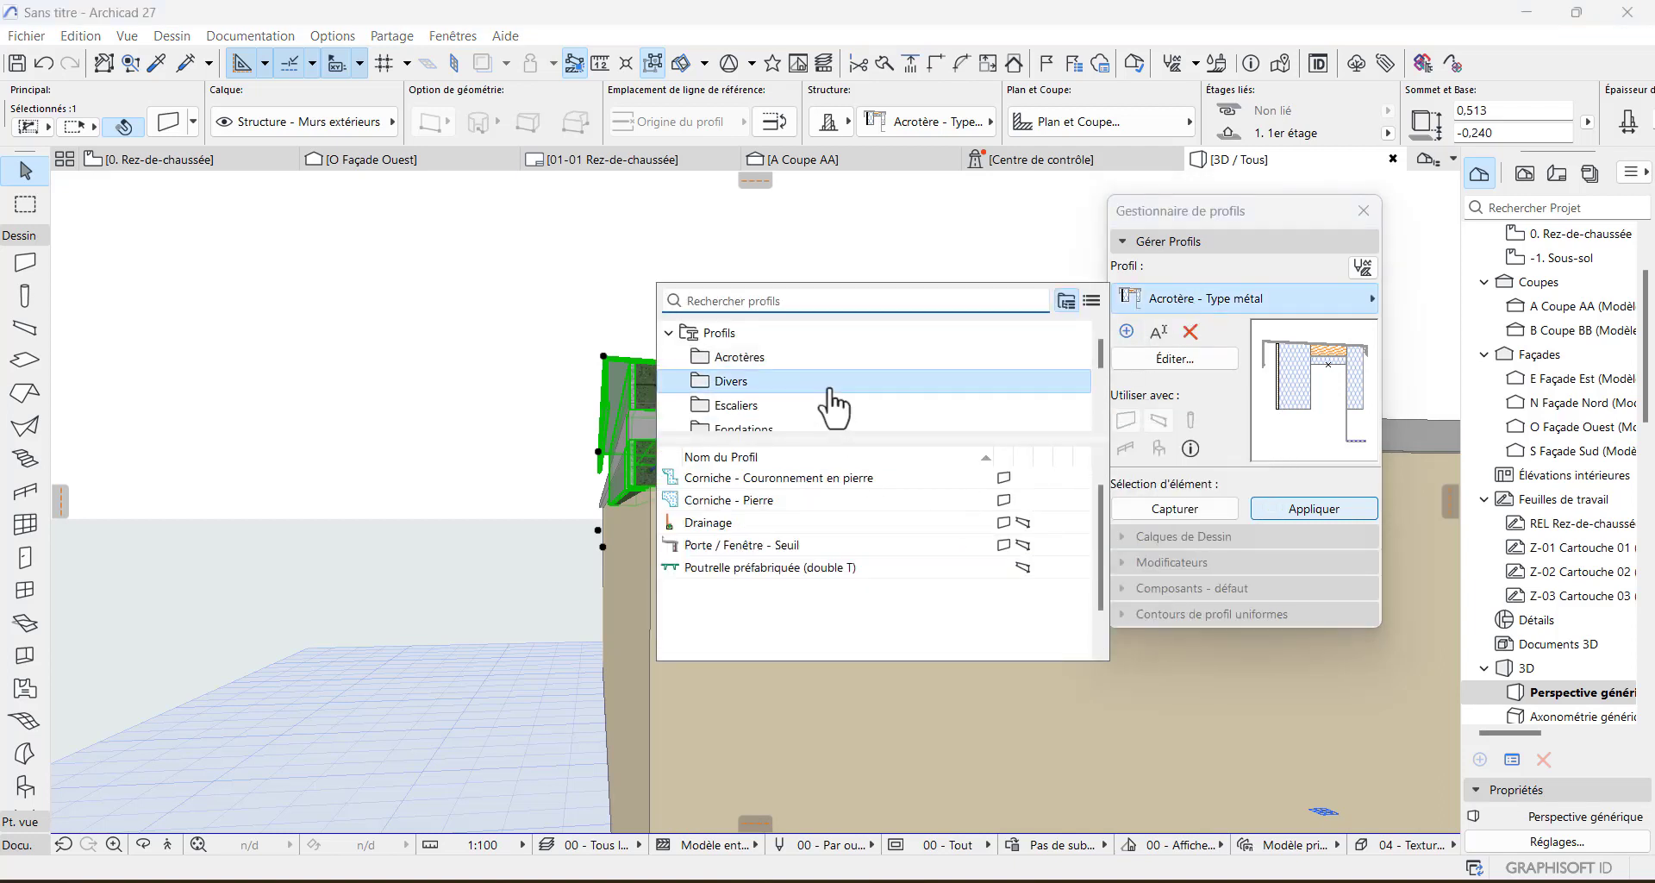
{"action": "left_click", "coordinate": [802, 483]}
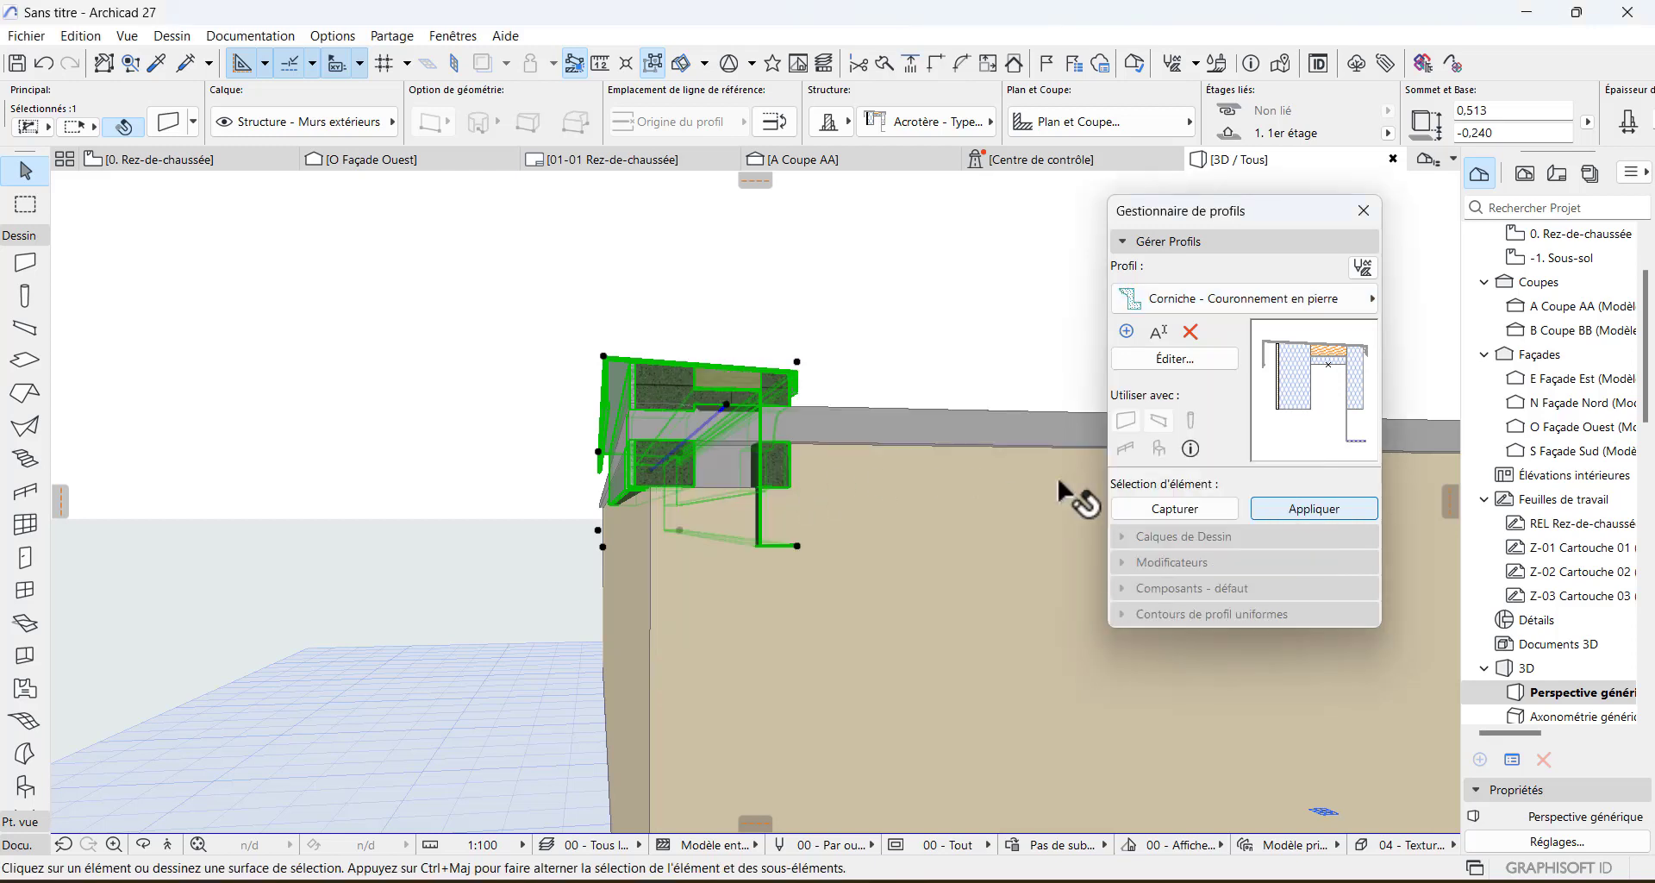
{"action": "left_click", "coordinate": [1301, 510]}
{"action": "scroll", "coordinate": [721, 479], "scroll_direction": "up", "scroll_amount": 4}
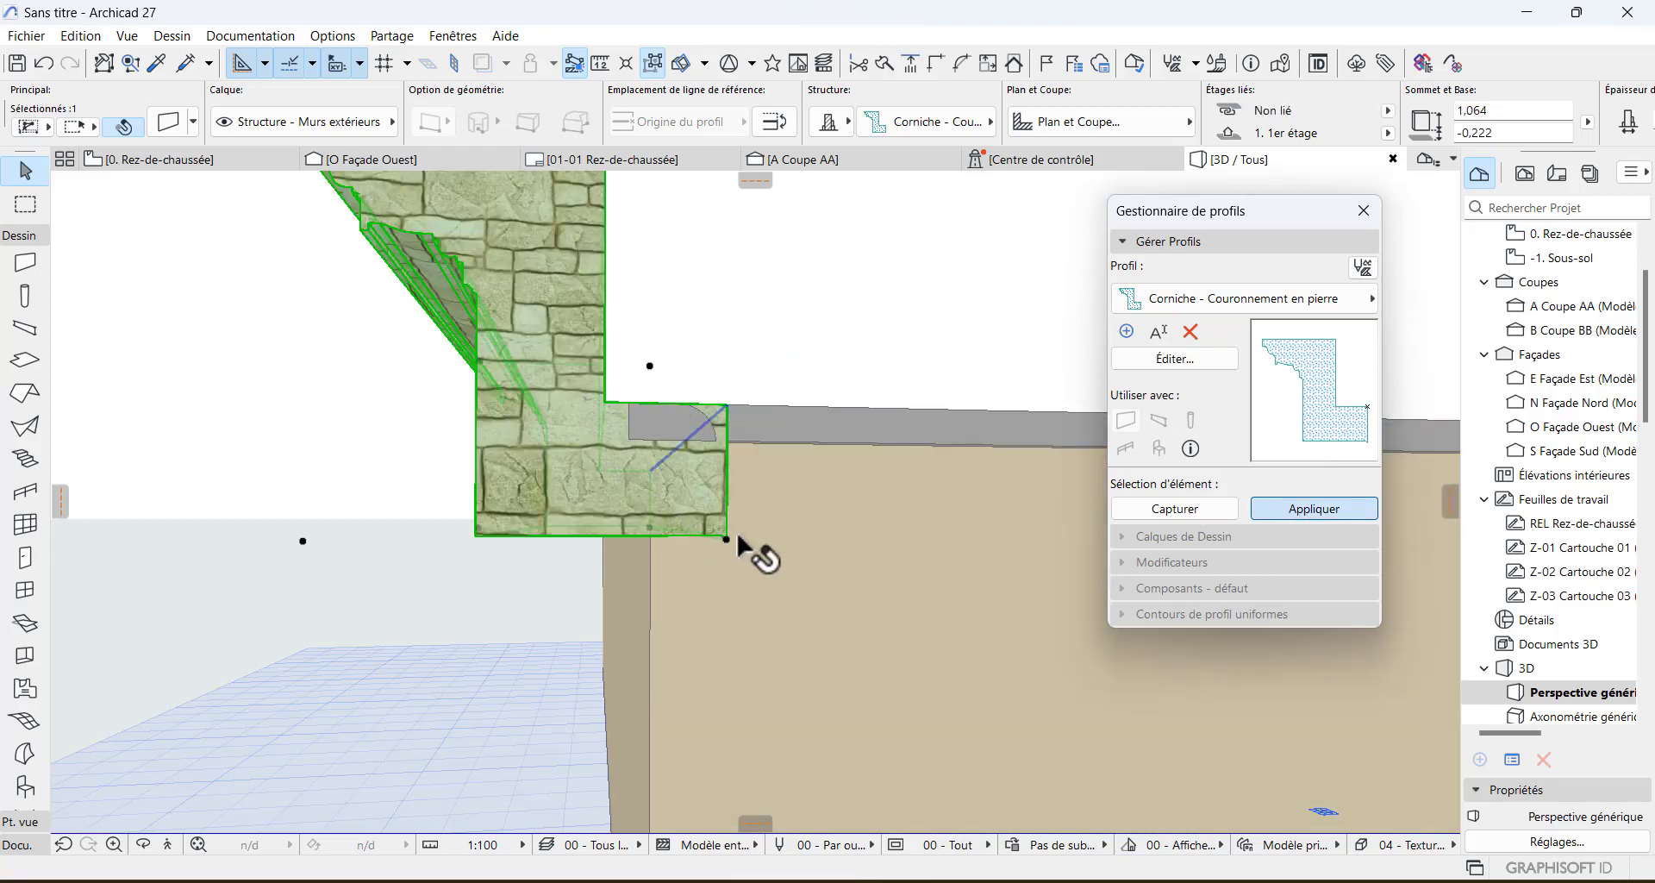
{"action": "scroll", "coordinate": [732, 561], "scroll_direction": "down", "scroll_amount": 3}
{"action": "scroll", "coordinate": [543, 358], "scroll_direction": "down", "scroll_amount": 2}
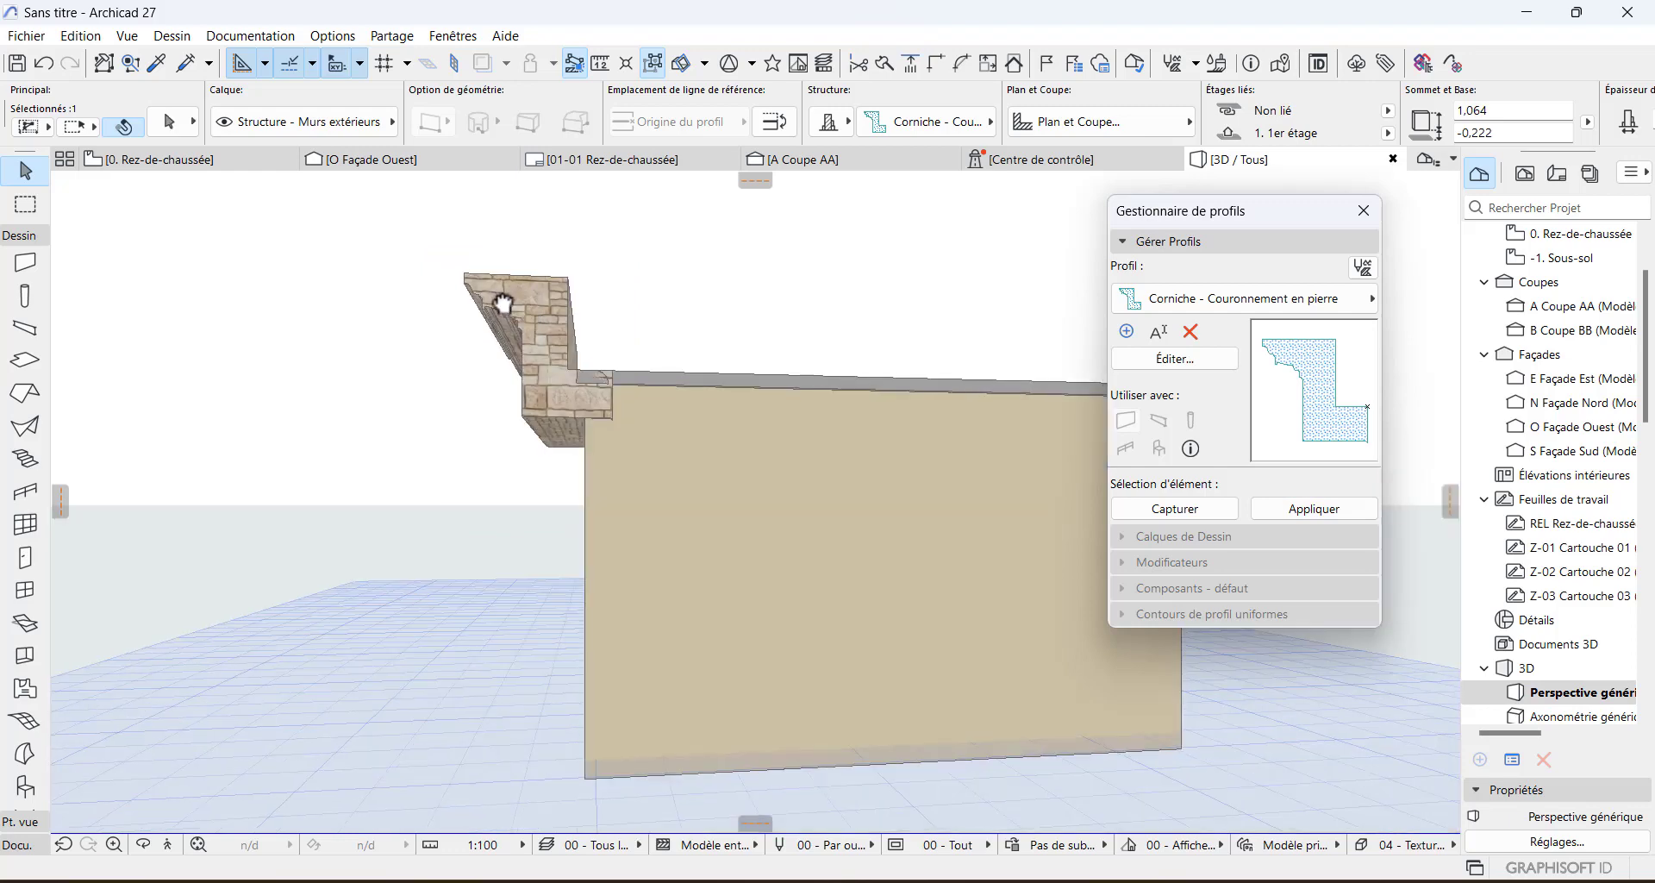
{"action": "middle_click_drag", "start_coordinate": [503, 303], "coordinate": [957, 354], "text": "shift"}
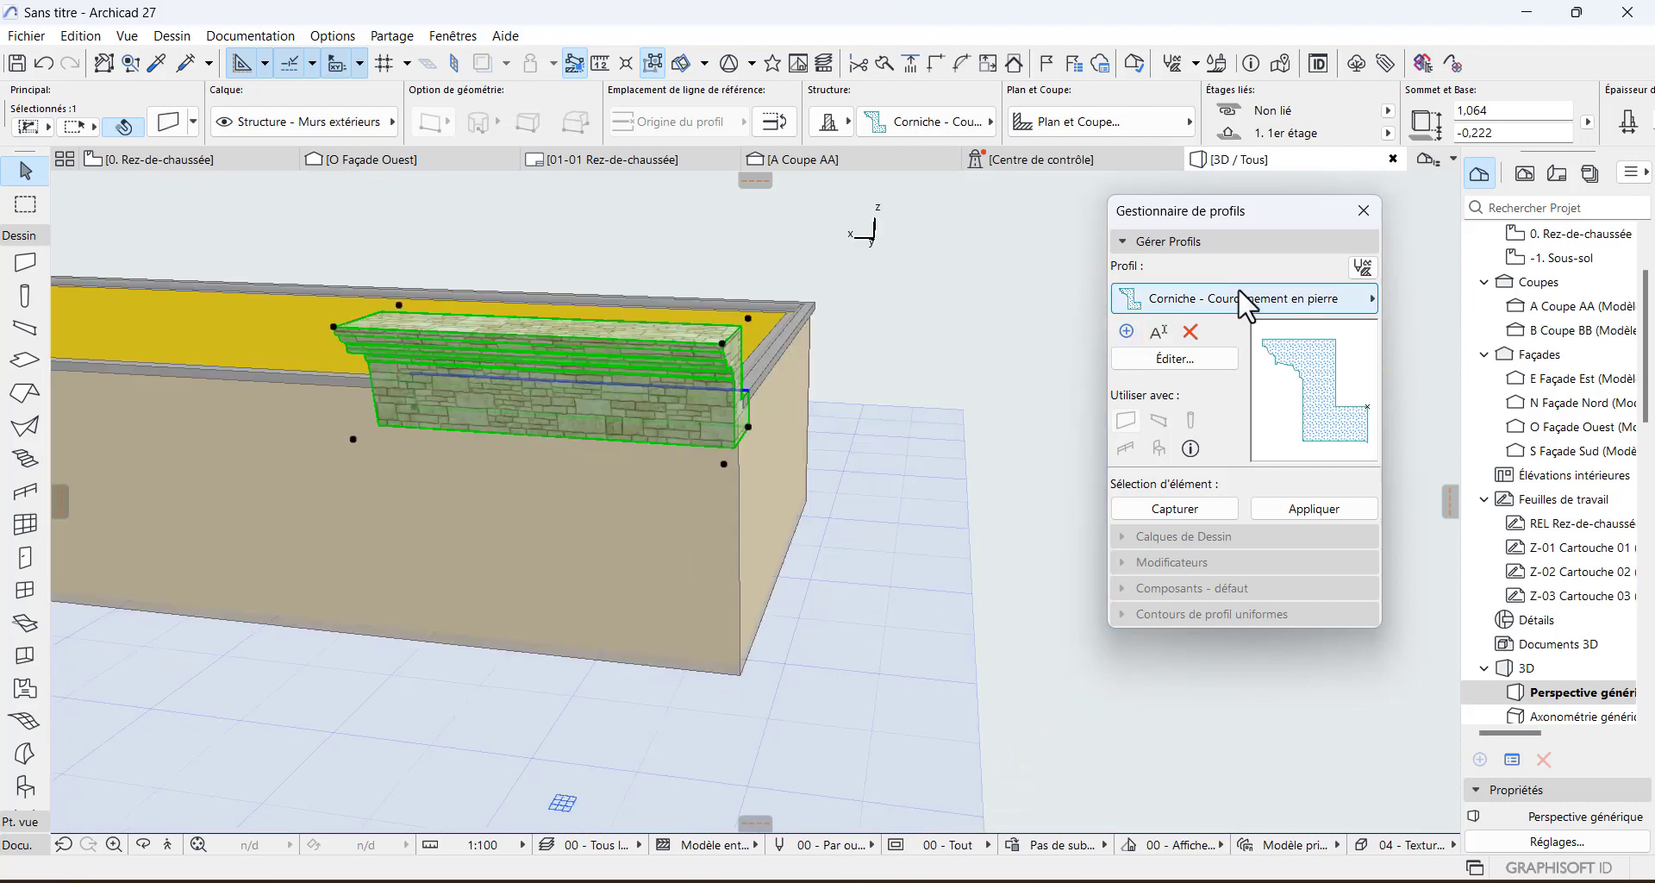
- Browse the profile library, including the Divers and Profilés métaliques folders and the root Profils list, and close it without applying a profile
{"action": "left_click", "coordinate": [1245, 302]}
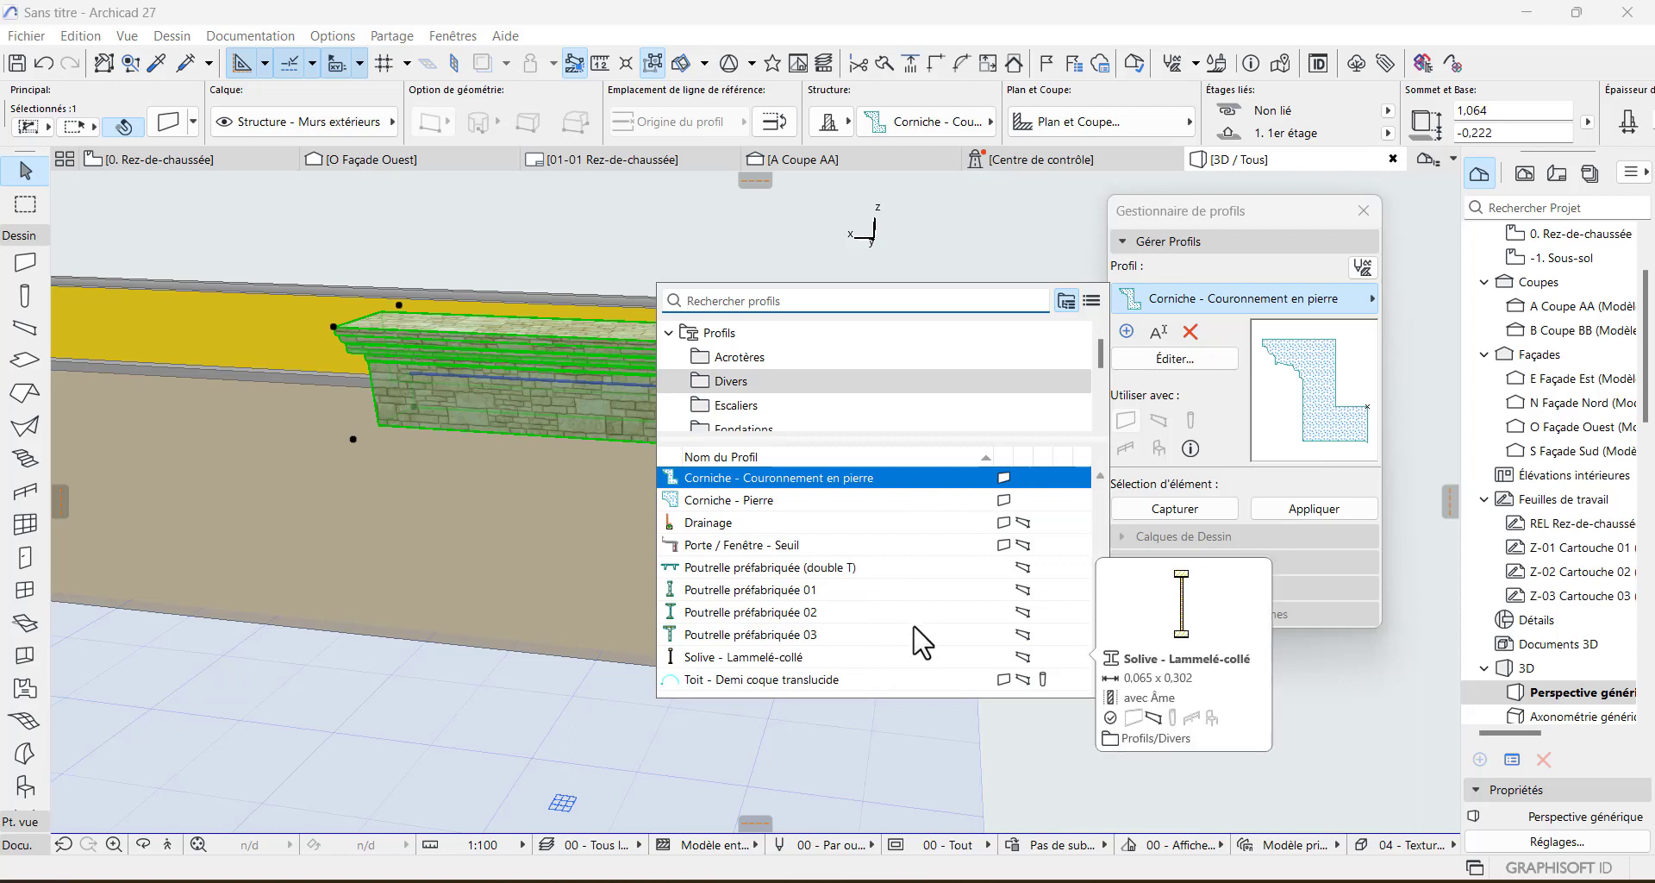
{"action": "left_click", "coordinate": [879, 679]}
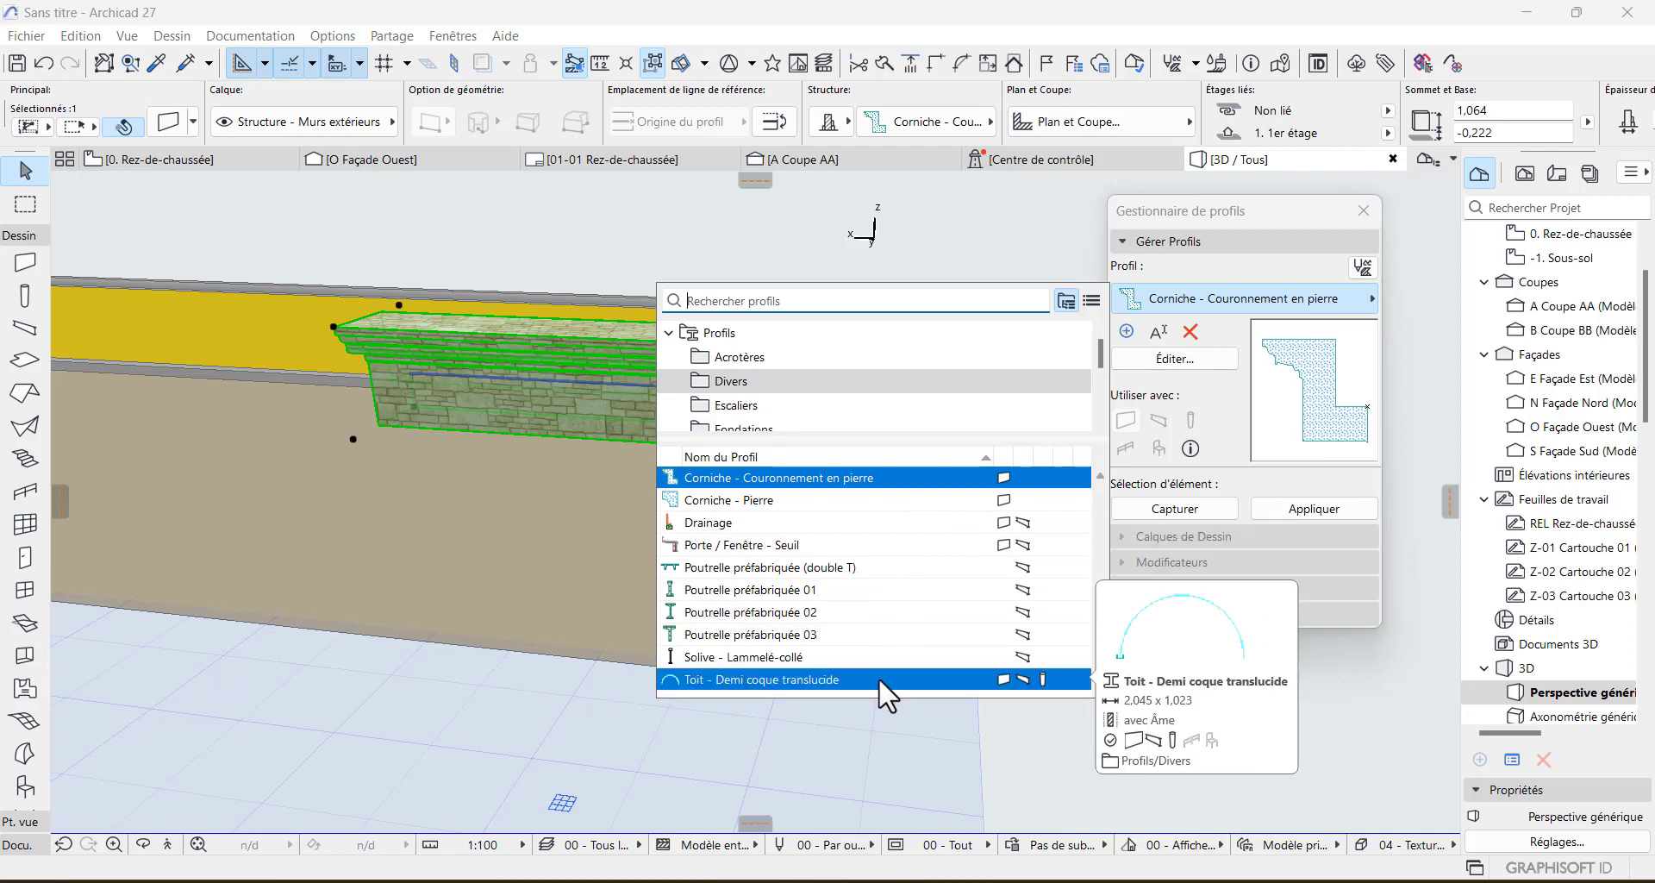
{"action": "scroll", "coordinate": [821, 402], "scroll_direction": "down", "scroll_amount": 1}
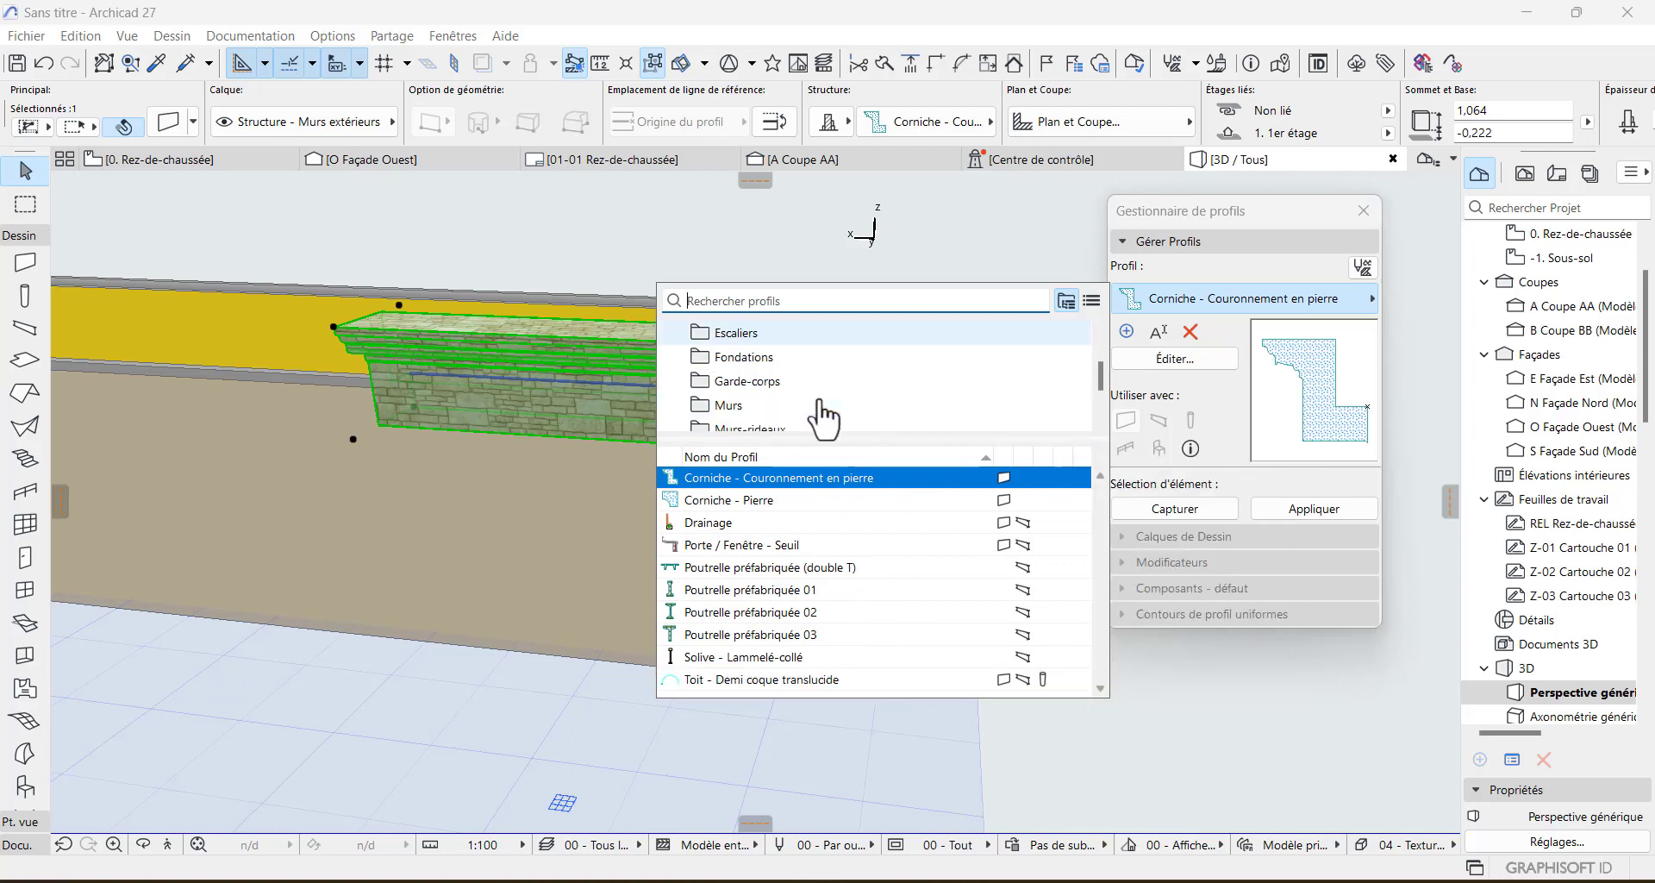
{"action": "scroll", "coordinate": [819, 397], "scroll_direction": "up", "scroll_amount": 1}
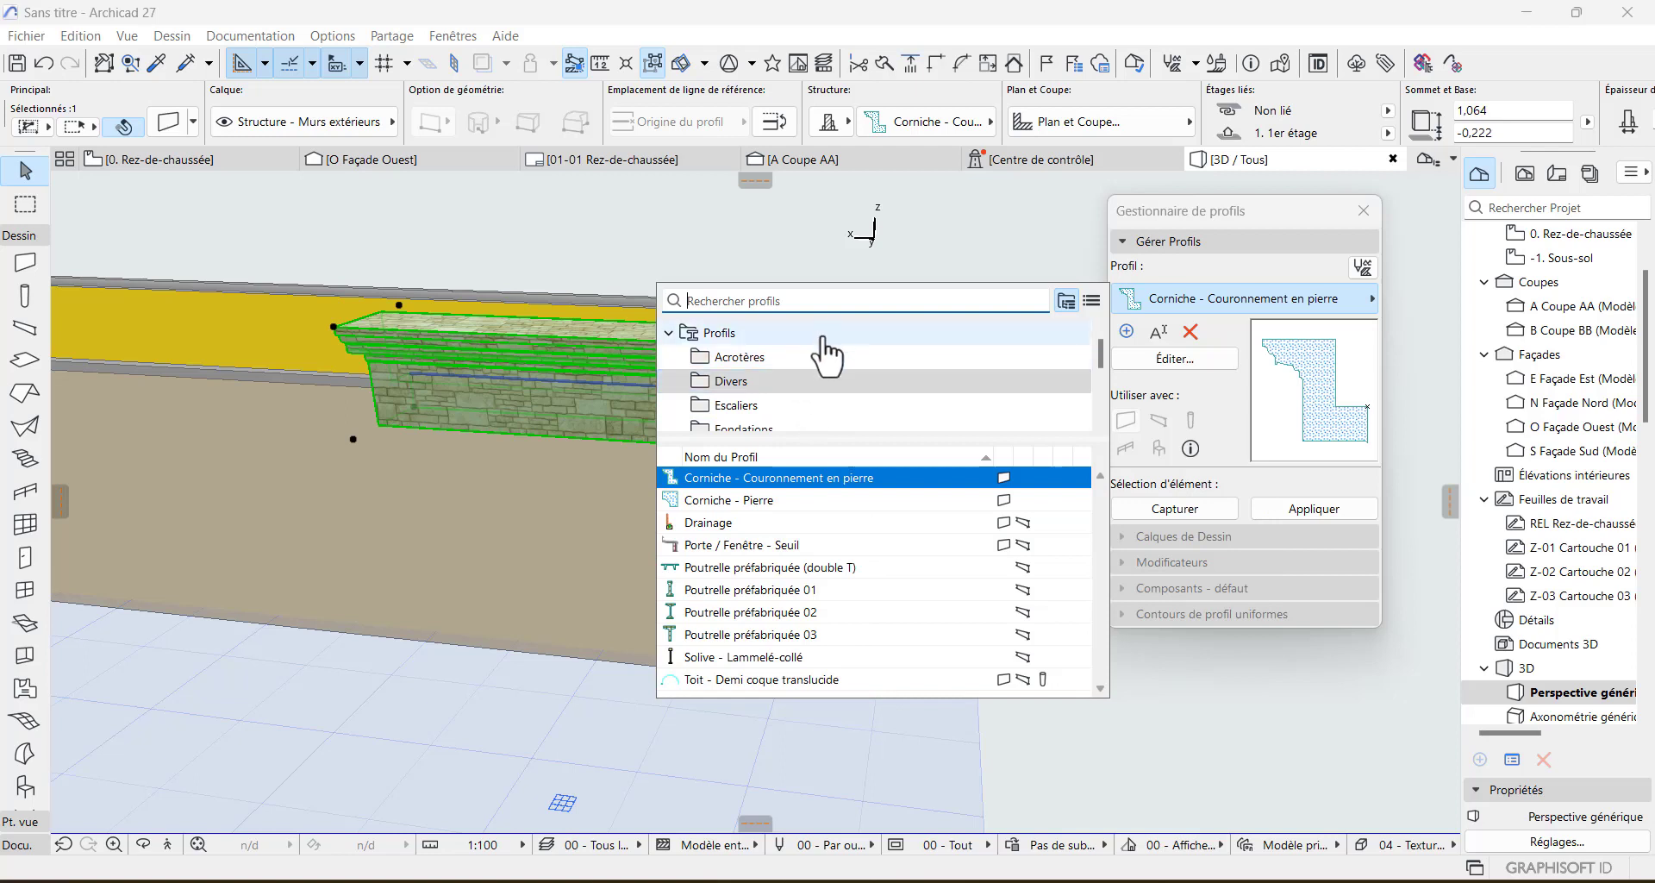
{"action": "scroll", "coordinate": [830, 409], "scroll_direction": "down", "scroll_amount": 2}
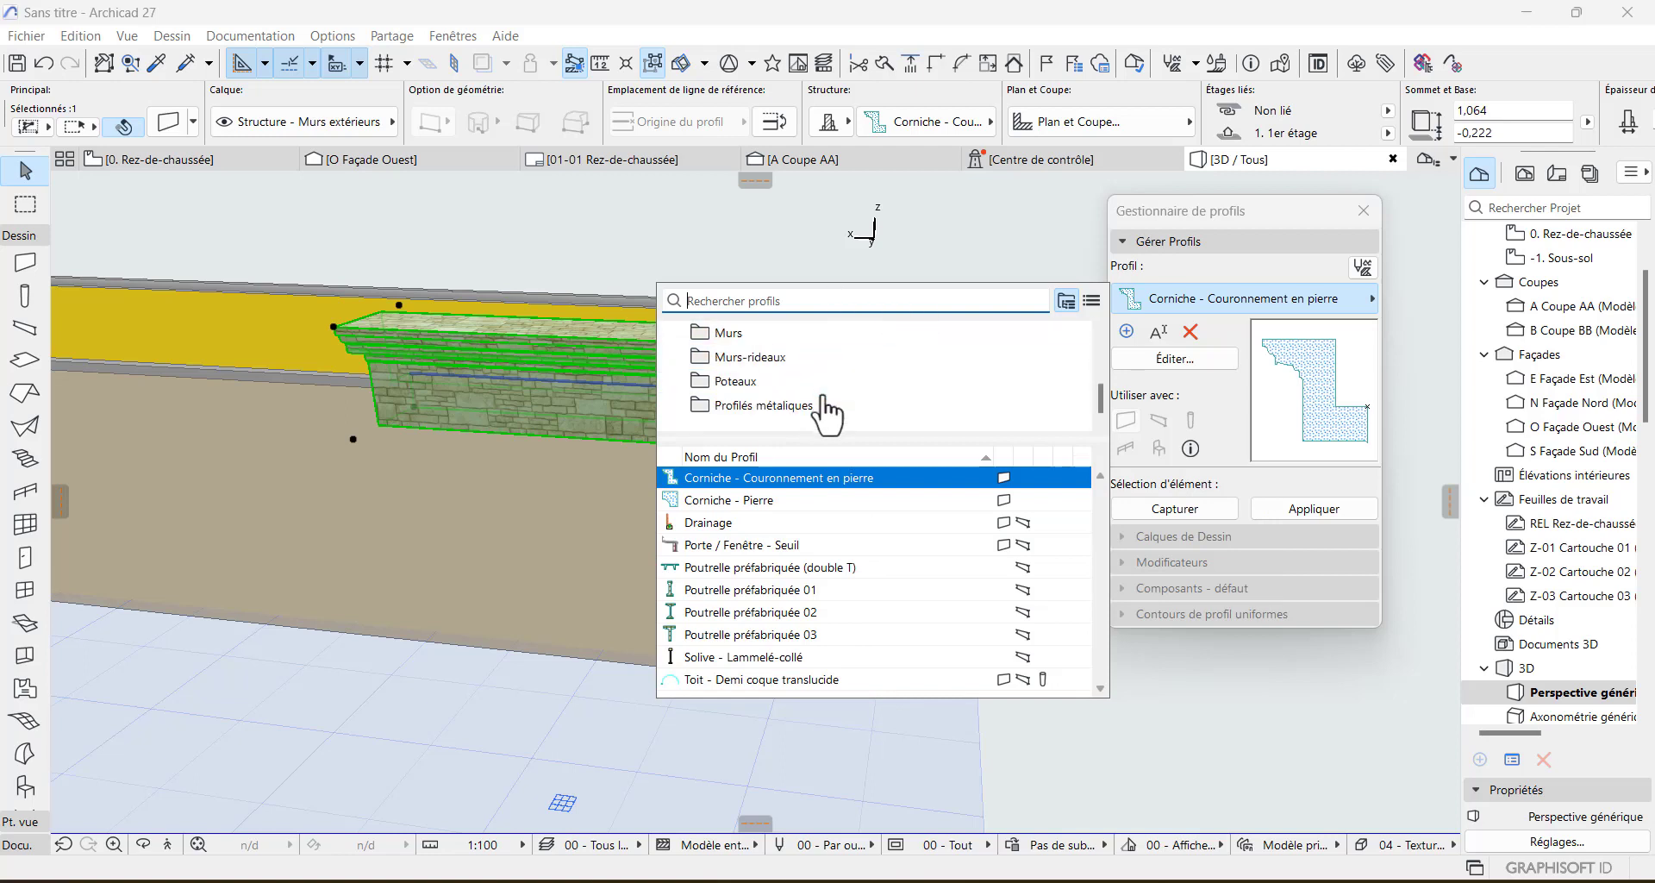
{"action": "left_click", "coordinate": [826, 405]}
{"action": "scroll", "coordinate": [830, 380], "scroll_direction": "up", "scroll_amount": 2}
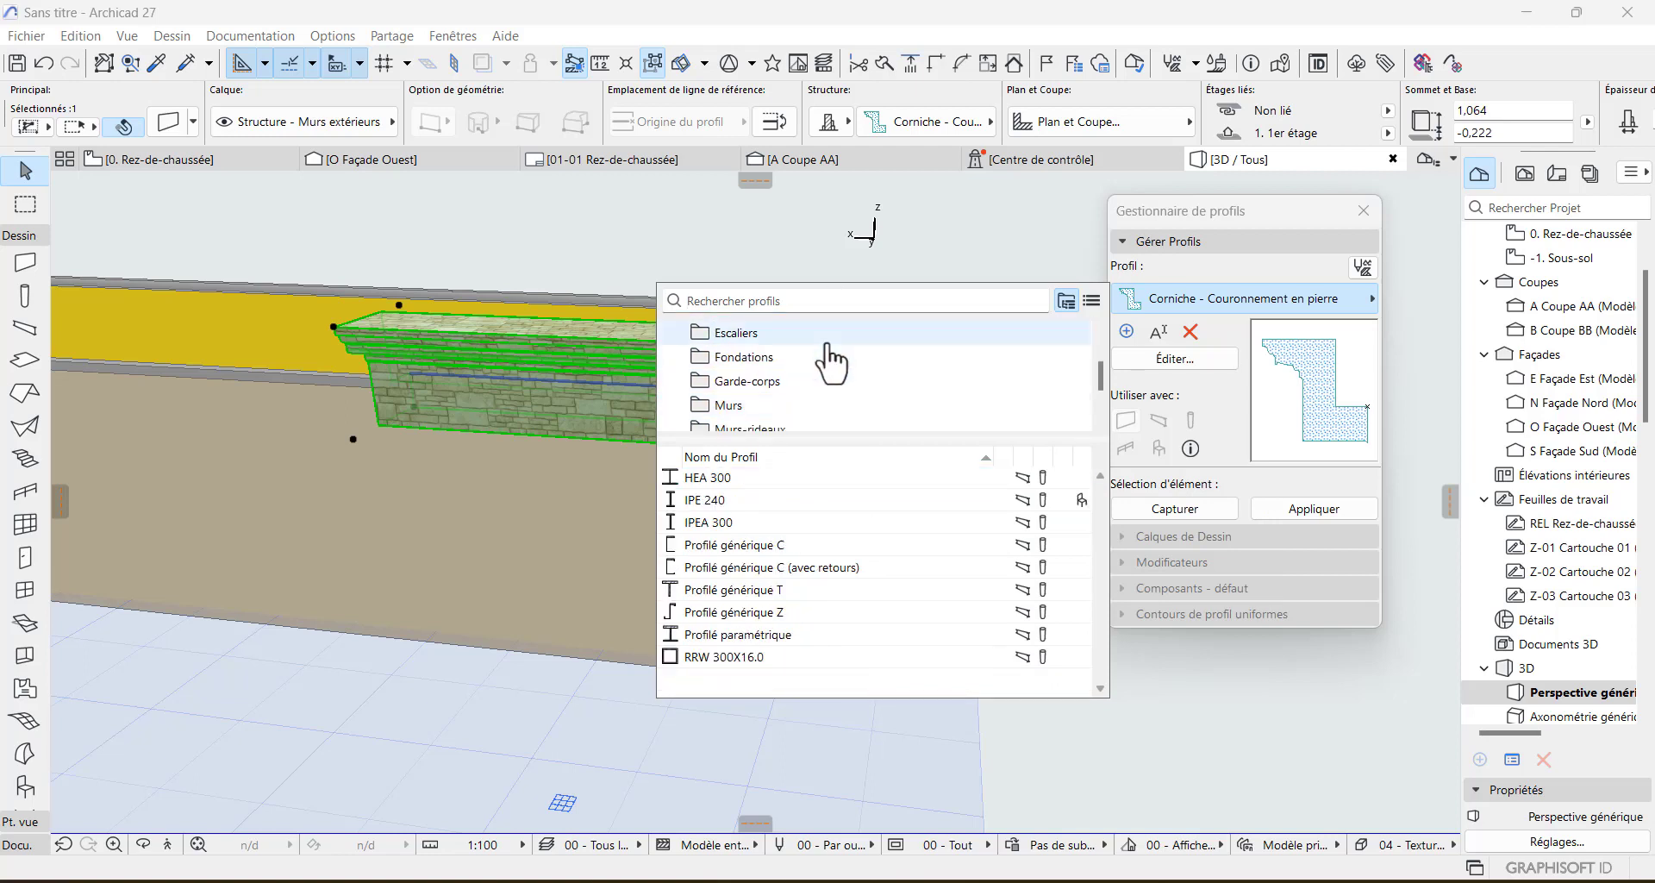
{"action": "scroll", "coordinate": [828, 362], "scroll_direction": "up", "scroll_amount": 2}
{"action": "left_click", "coordinate": [810, 337]}
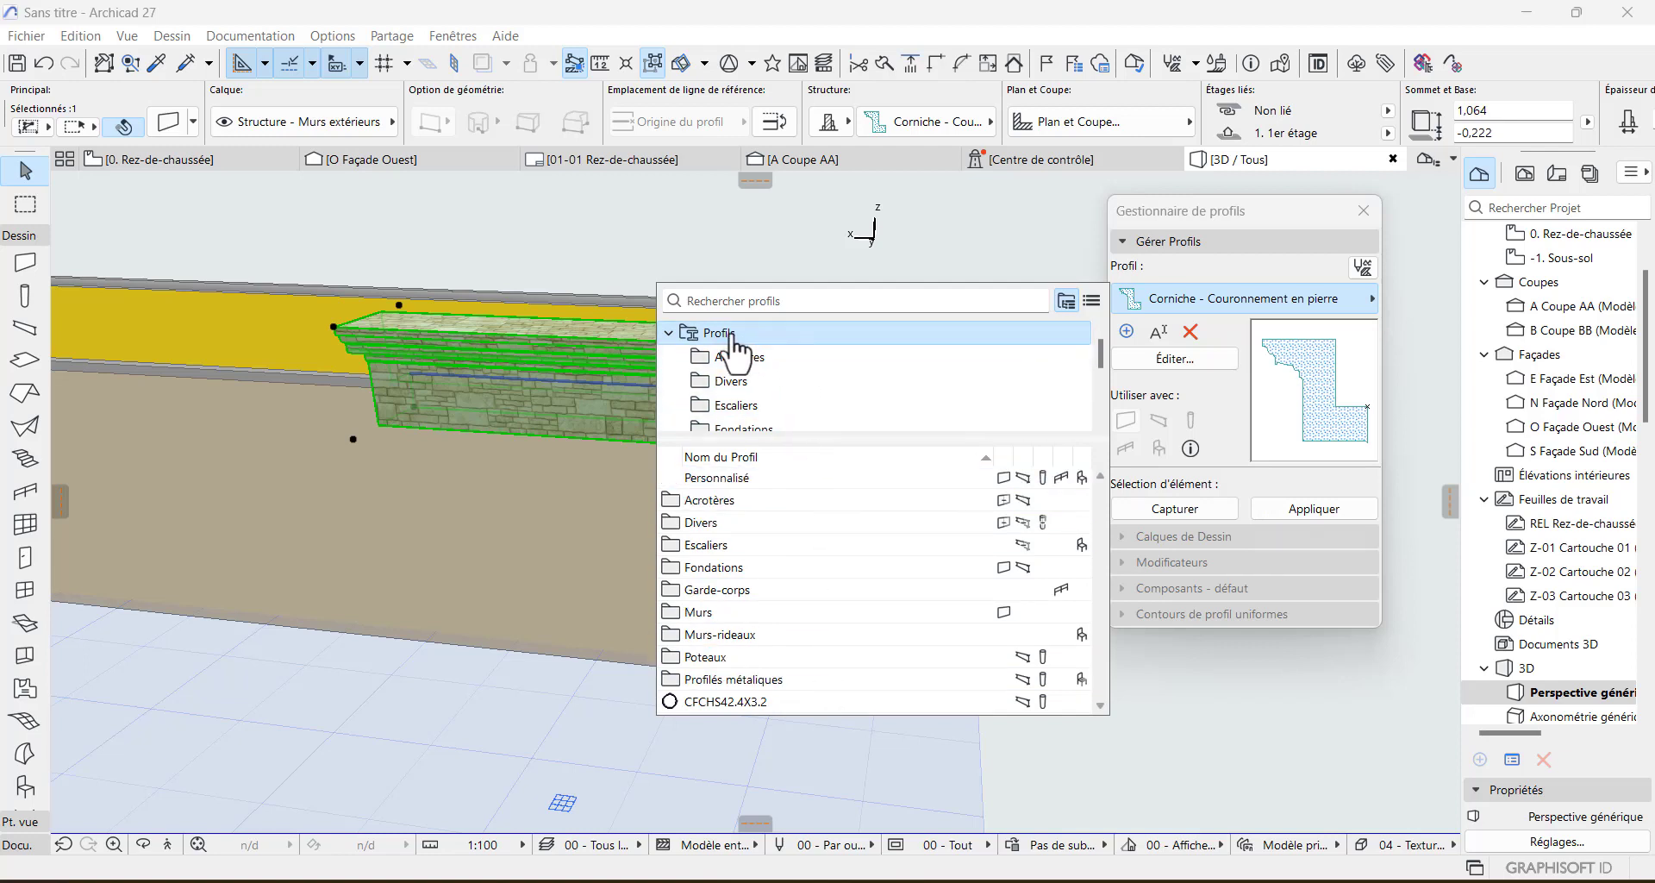
{"action": "left_click", "coordinate": [442, 508]}
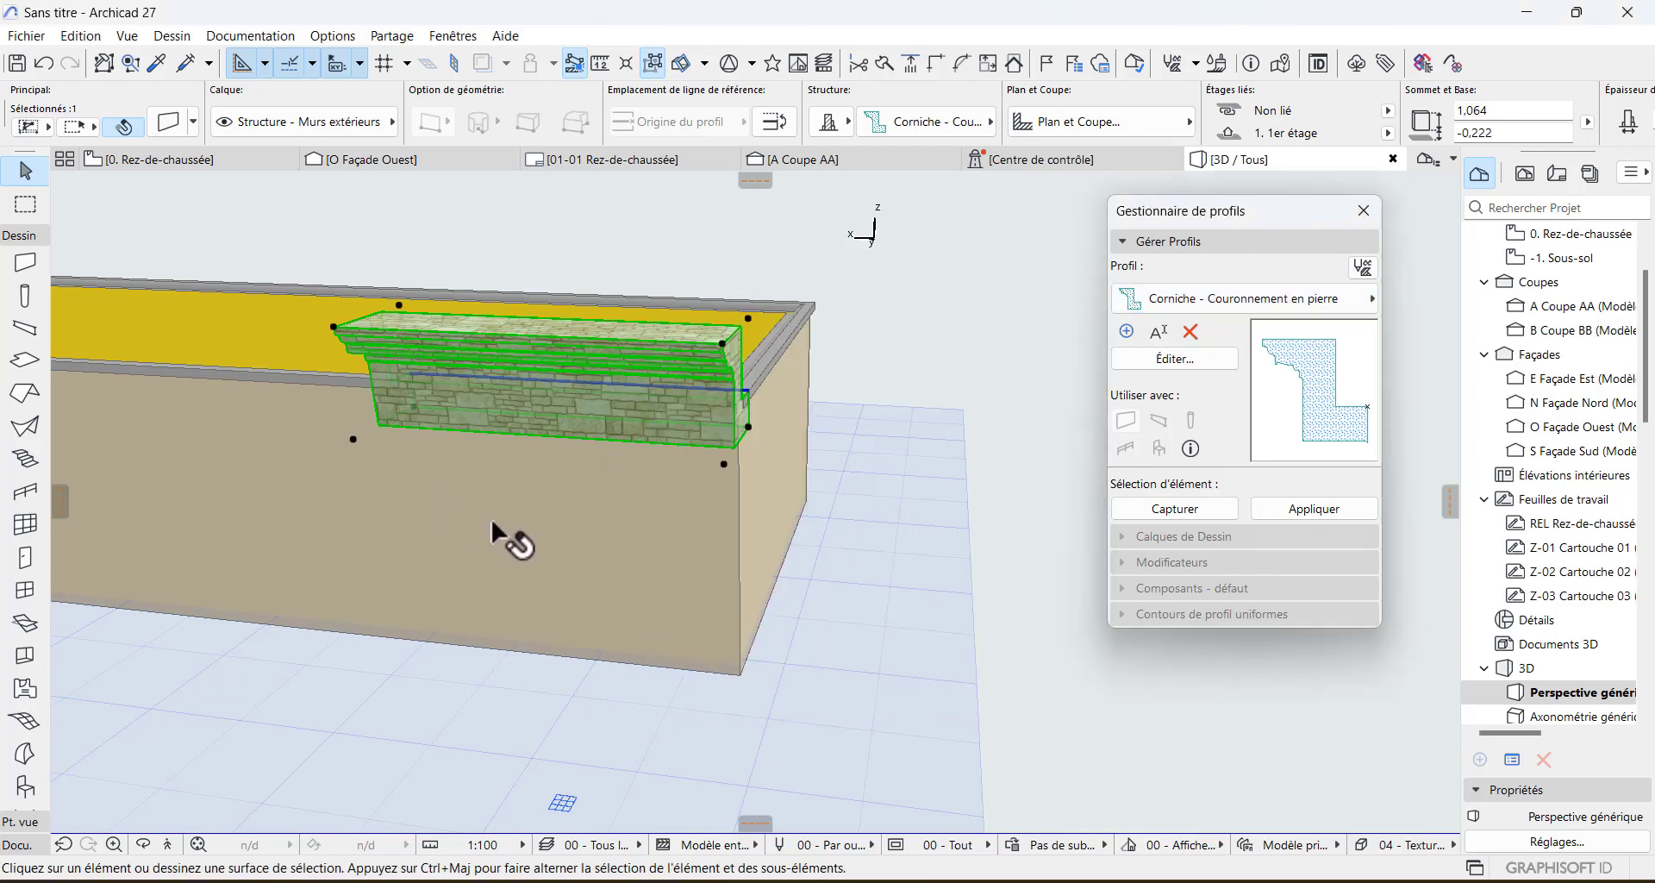
- Select the long front exterior wall beneath the stone cornice piece and check its structure profile choices without changing them
{"action": "left_click", "coordinate": [547, 483]}
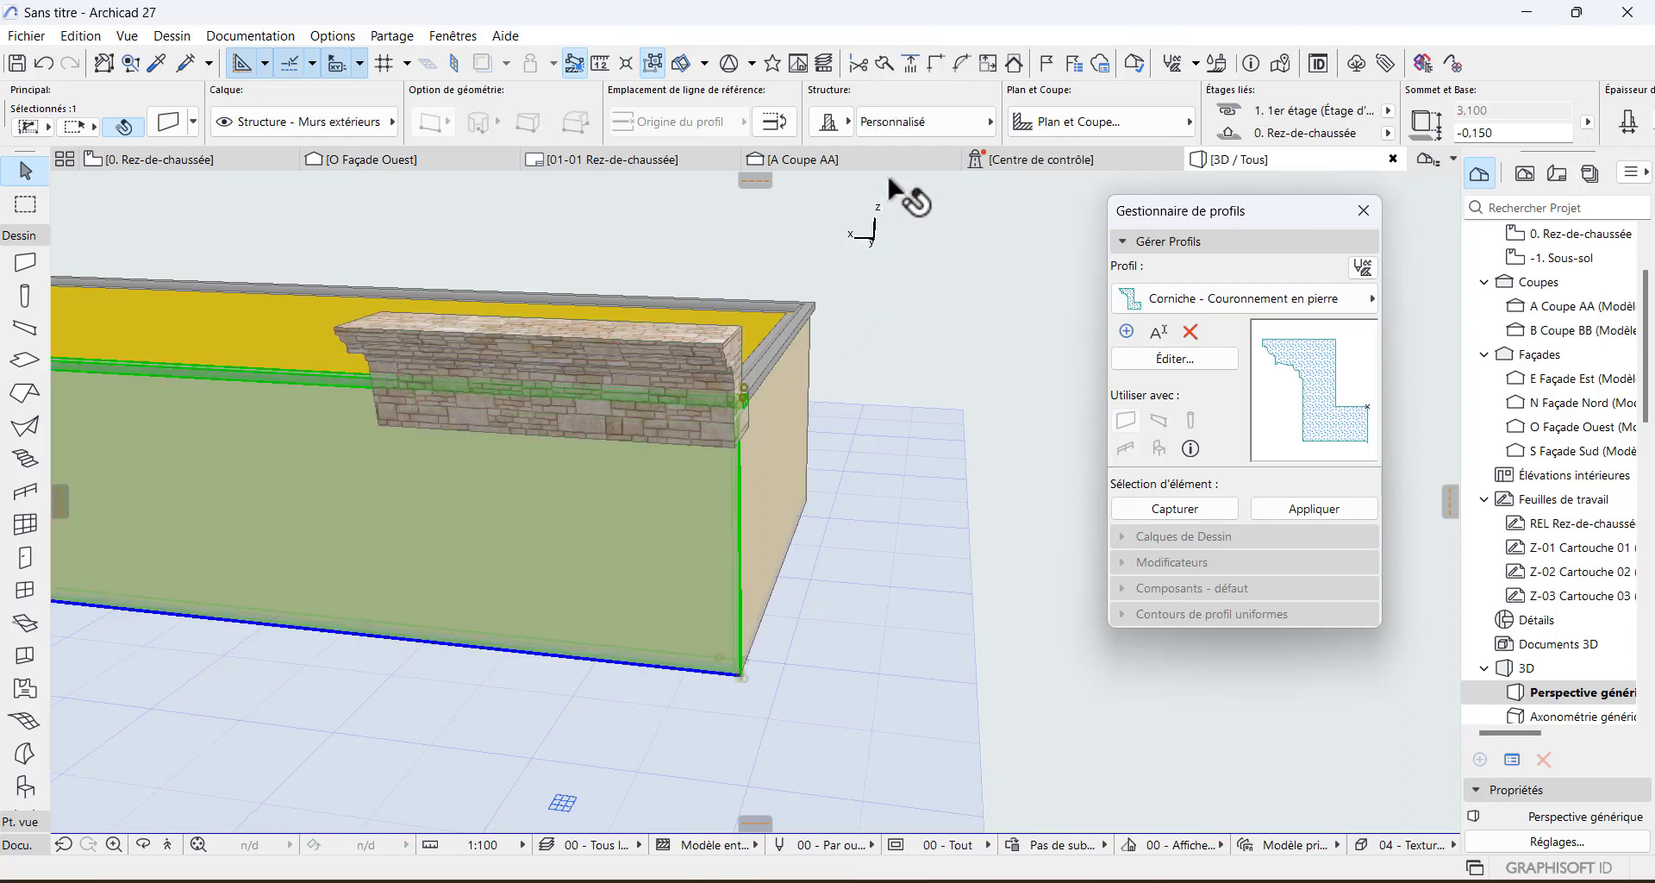
{"action": "left_click", "coordinate": [919, 122]}
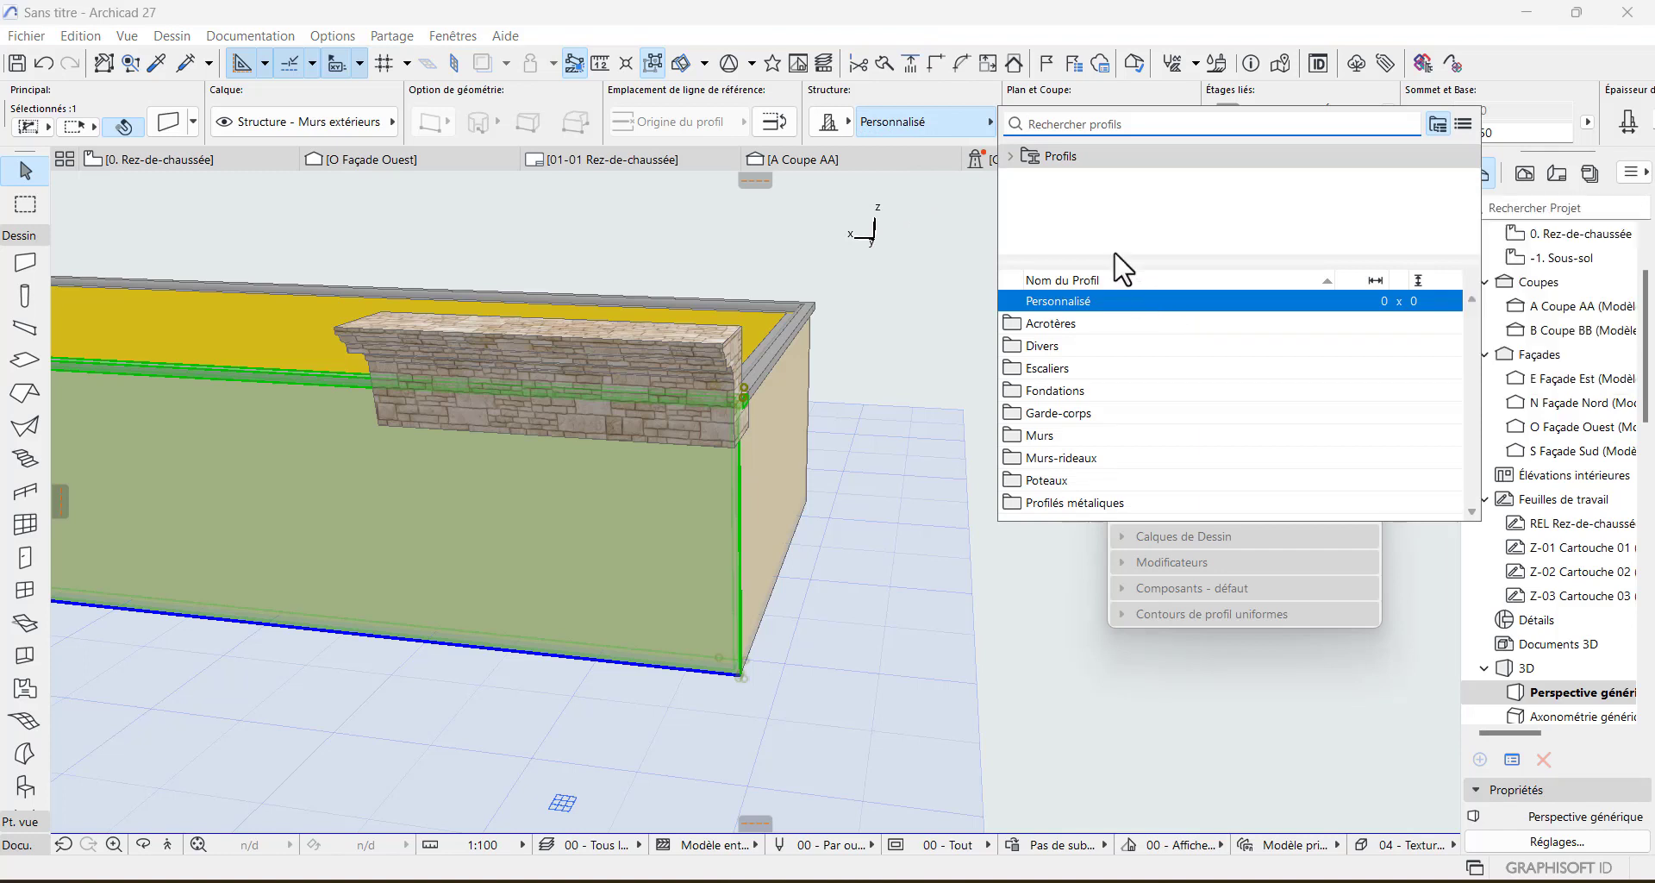
{"action": "left_click", "coordinate": [938, 96]}
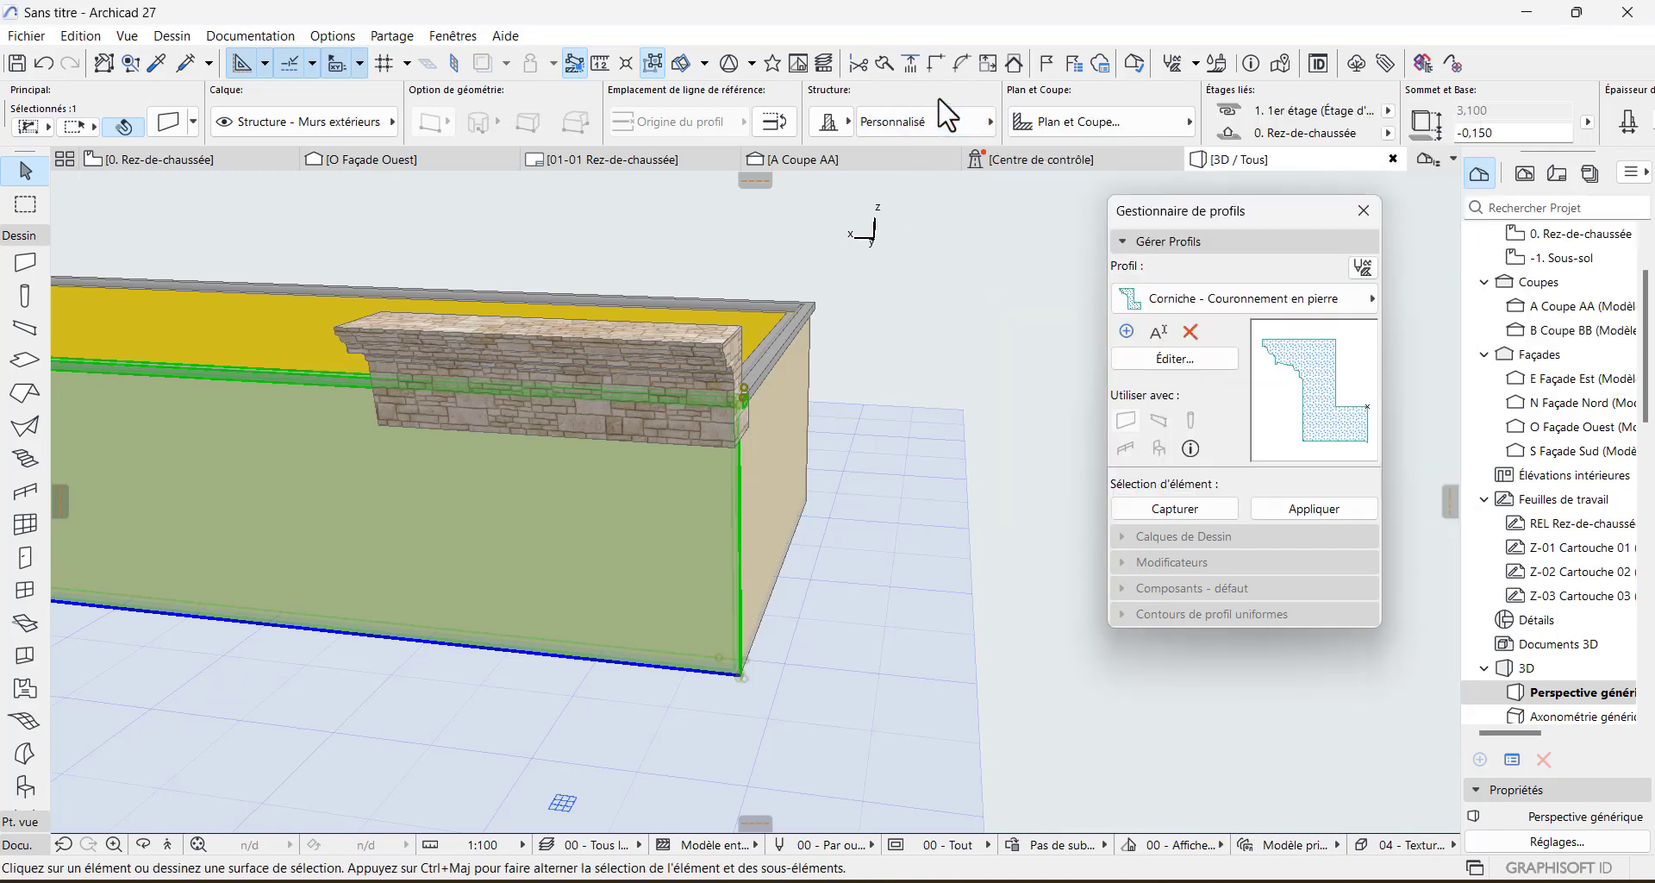
- Browse the profile library's Profilés métaliques, Poteaux, Acrotères, Divers, Escaliers, Fondations, Garde-corps and Murs folders to see which profiles suit walls
{"action": "left_click", "coordinate": [1238, 299]}
{"action": "scroll", "coordinate": [776, 396], "scroll_direction": "down", "scroll_amount": 2}
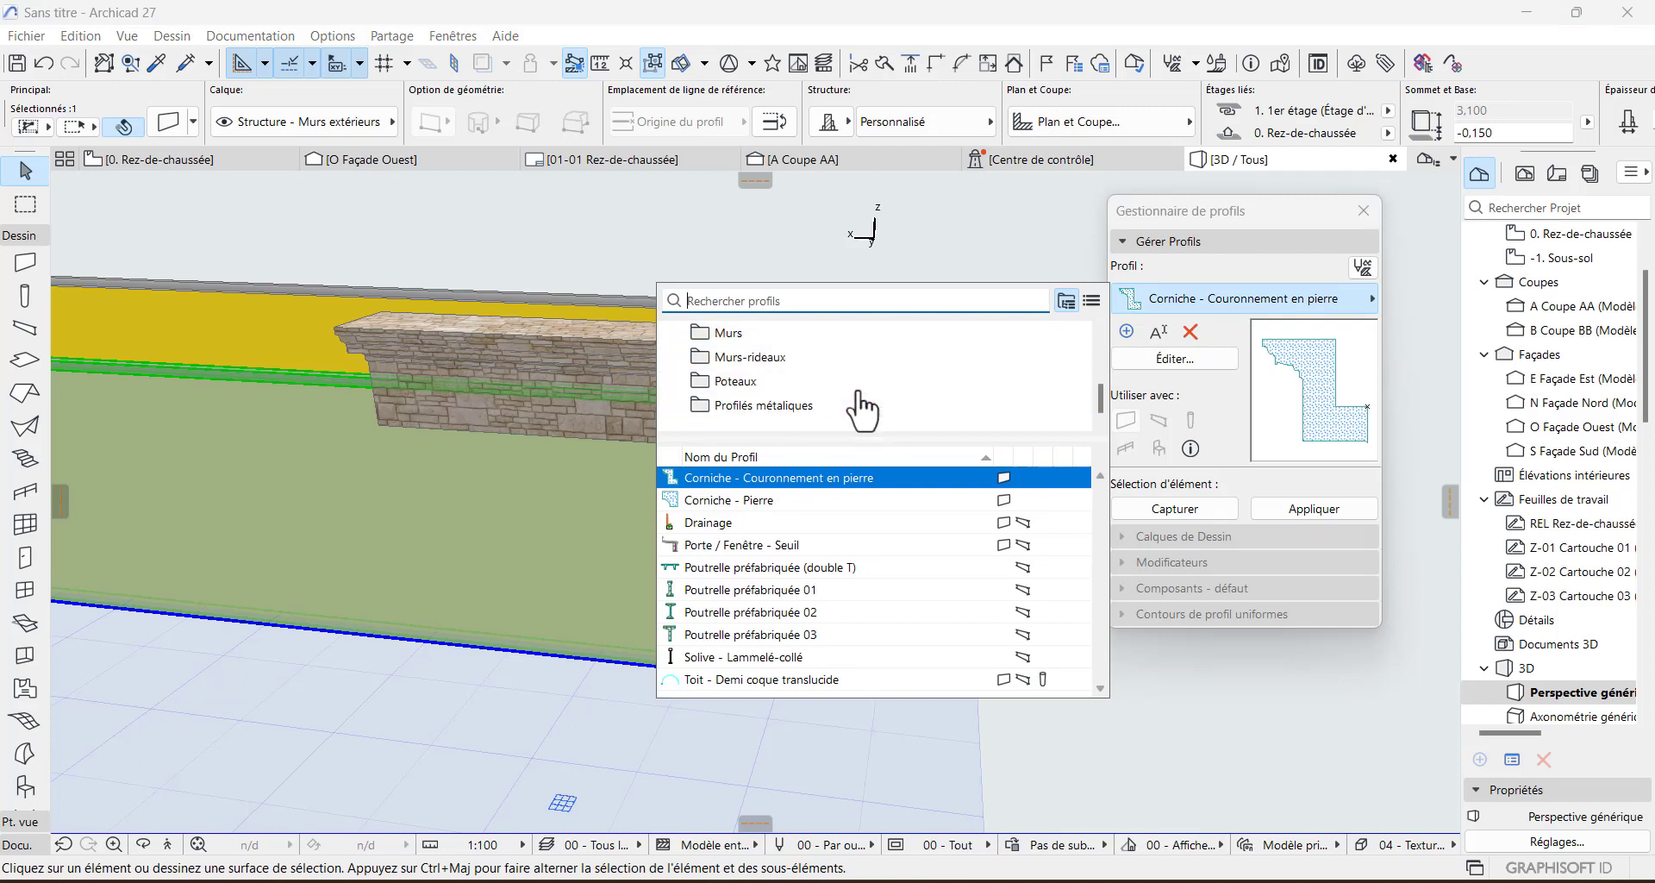
{"action": "left_click", "coordinate": [856, 407]}
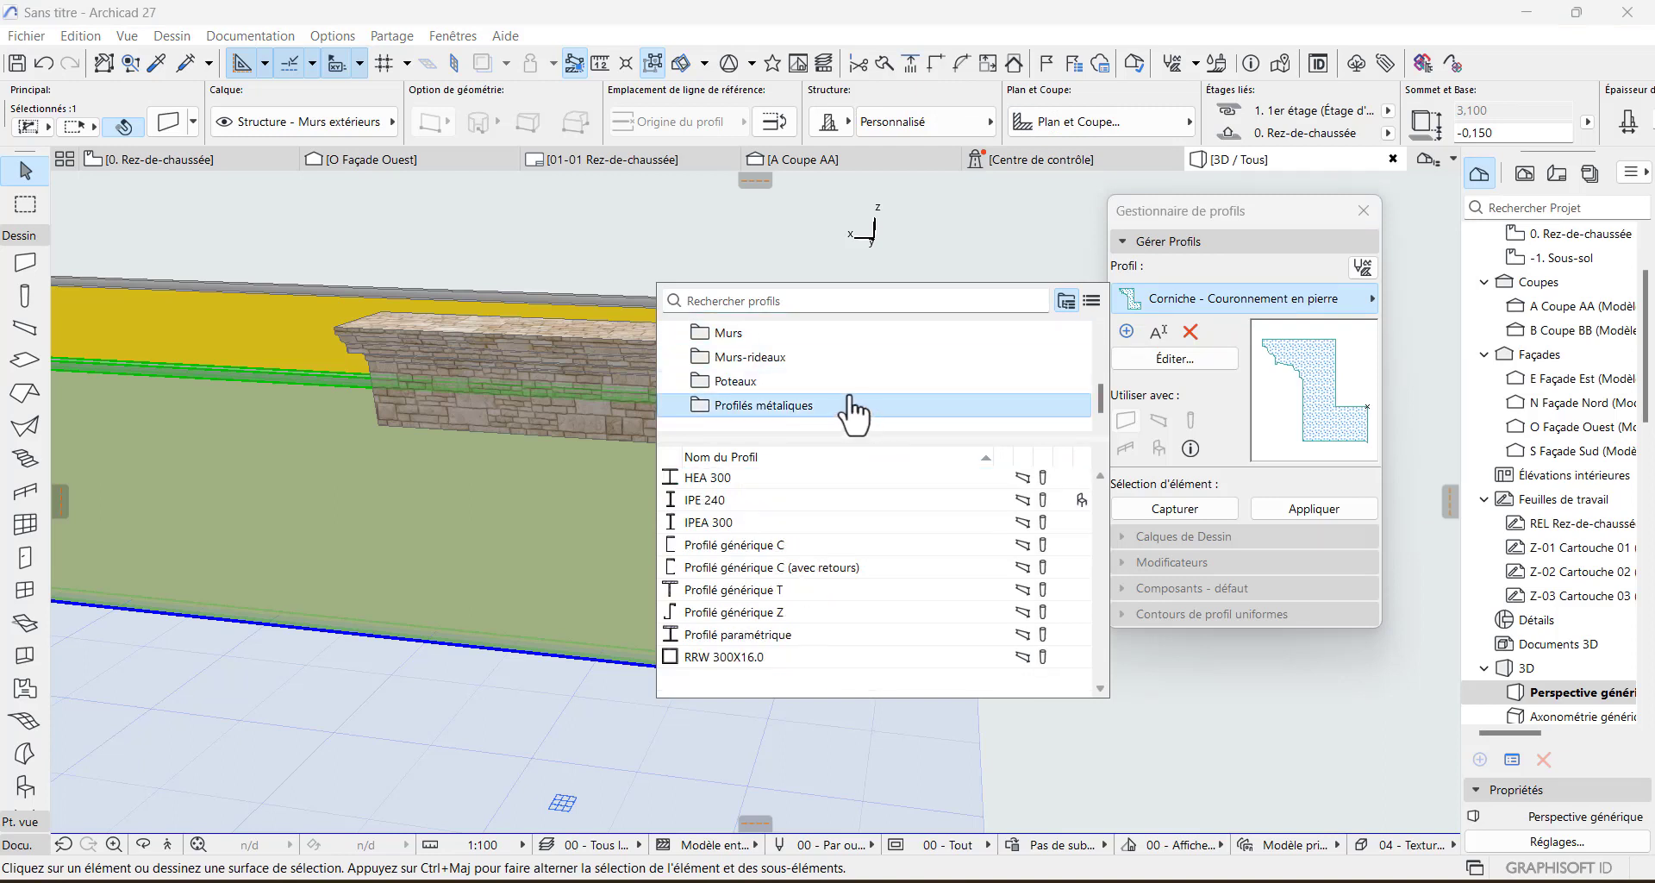
{"action": "left_click", "coordinate": [846, 384]}
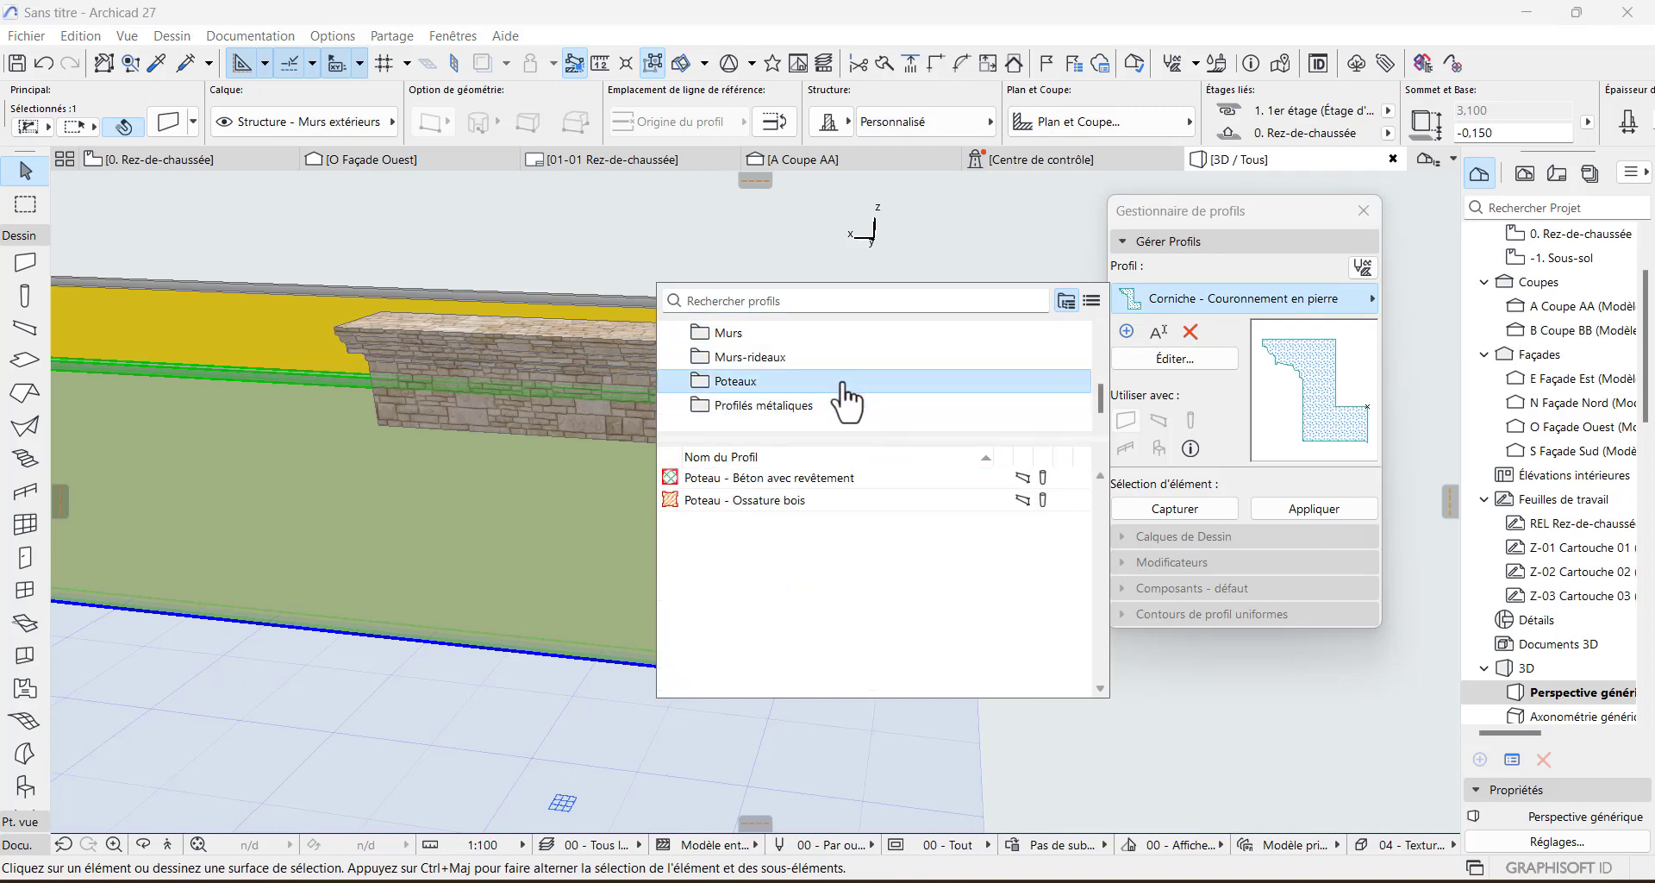
{"action": "scroll", "coordinate": [846, 399], "scroll_direction": "up", "scroll_amount": 3}
{"action": "left_click", "coordinate": [843, 359]}
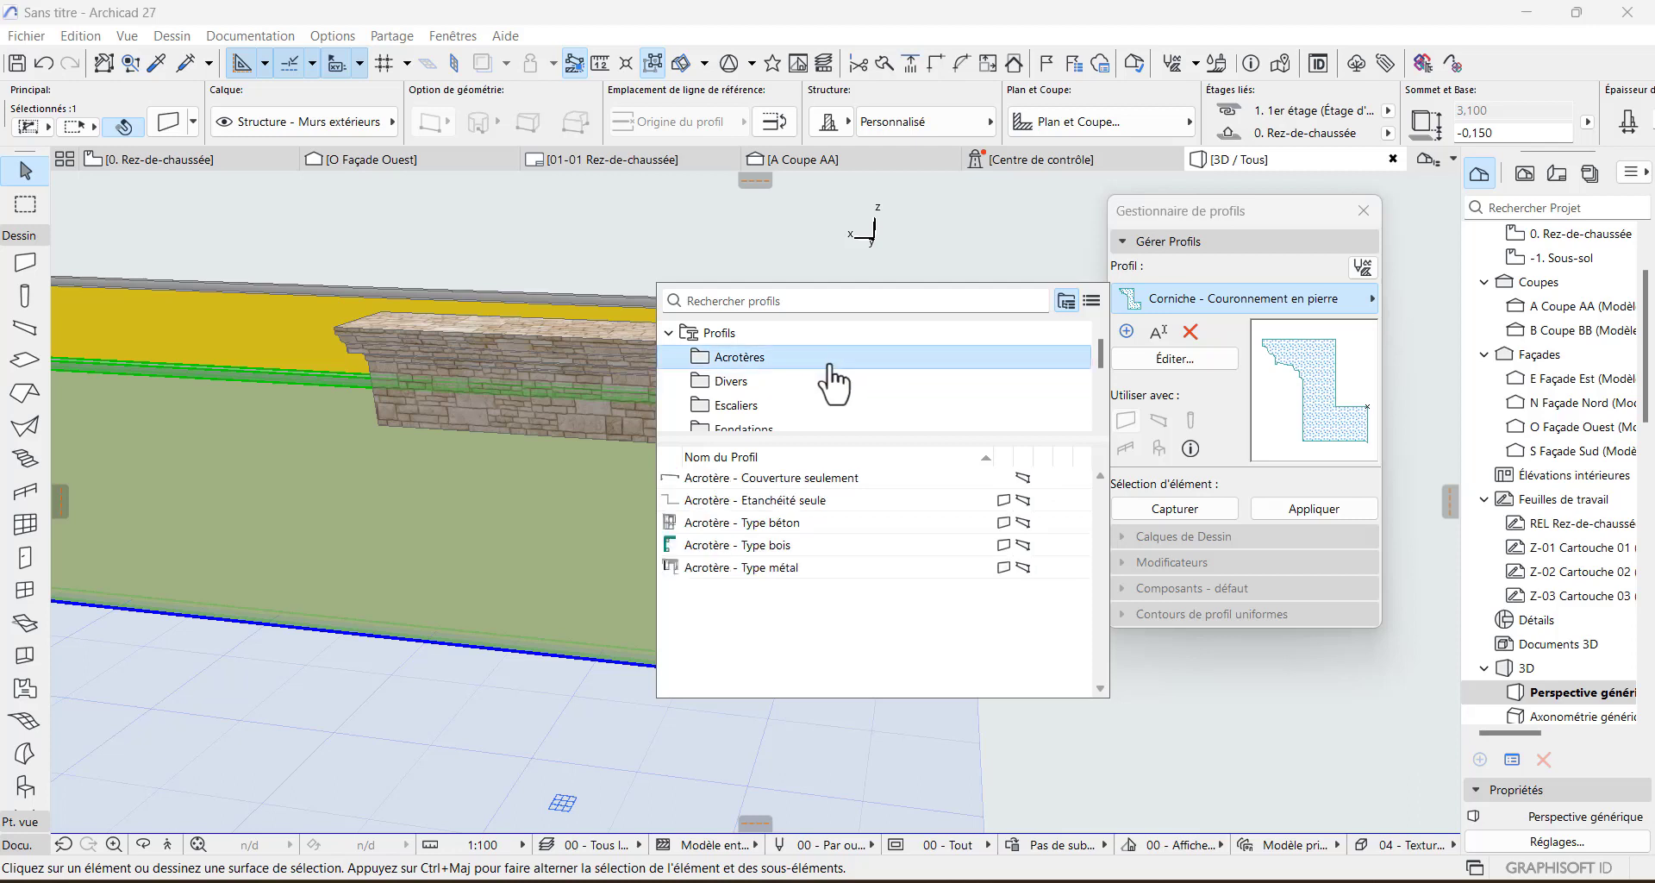
{"action": "left_click", "coordinate": [815, 383]}
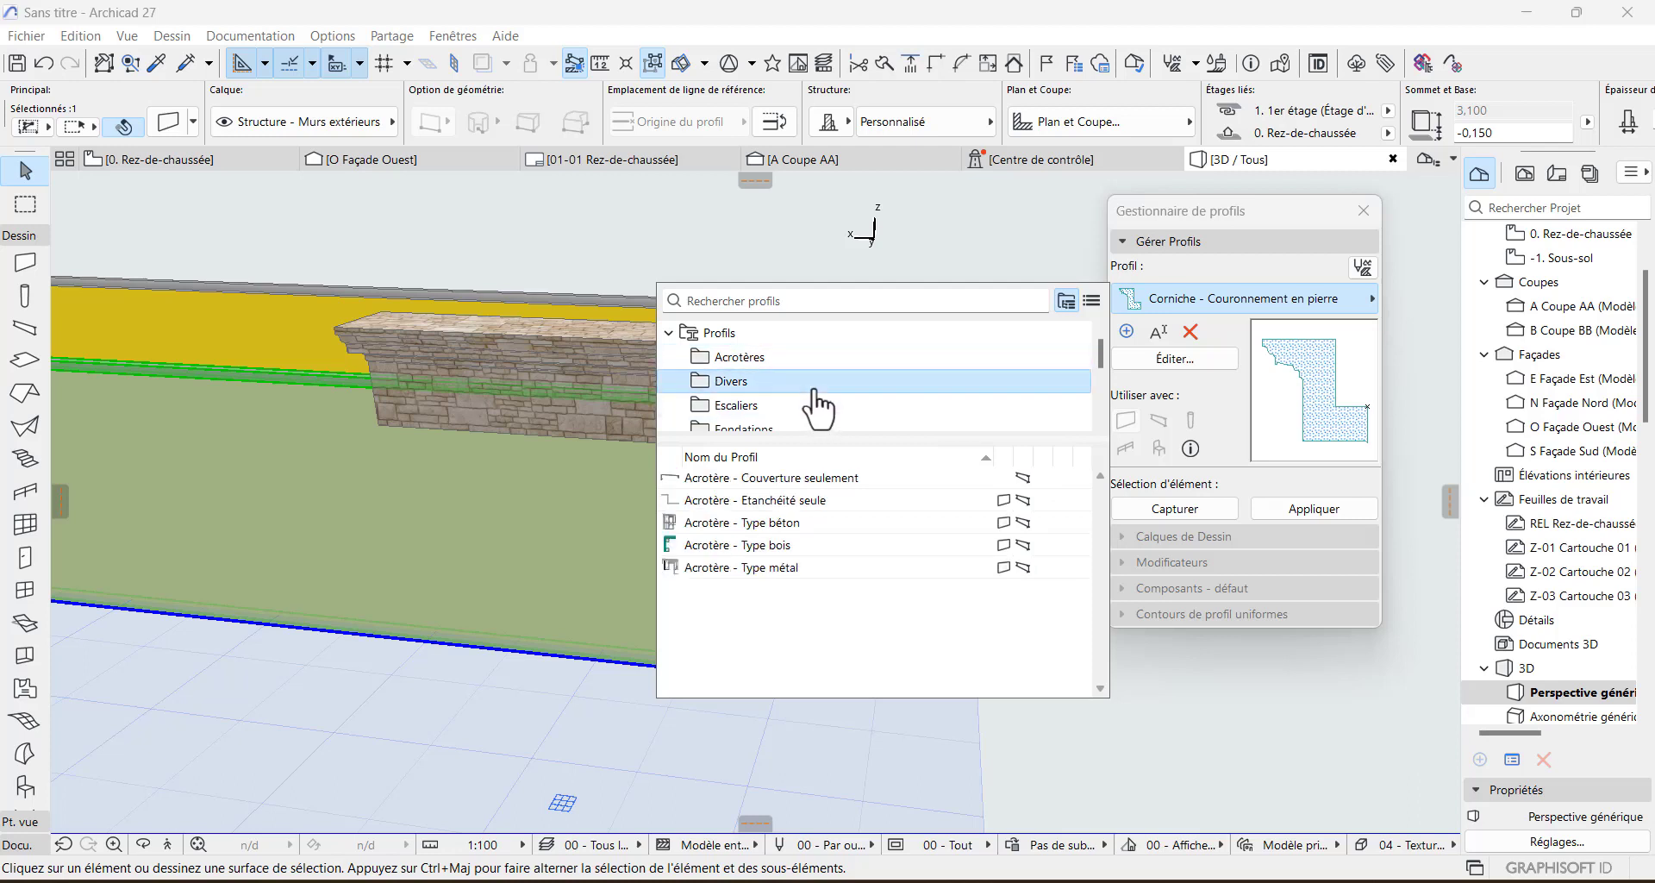
{"action": "left_click", "coordinate": [845, 519]}
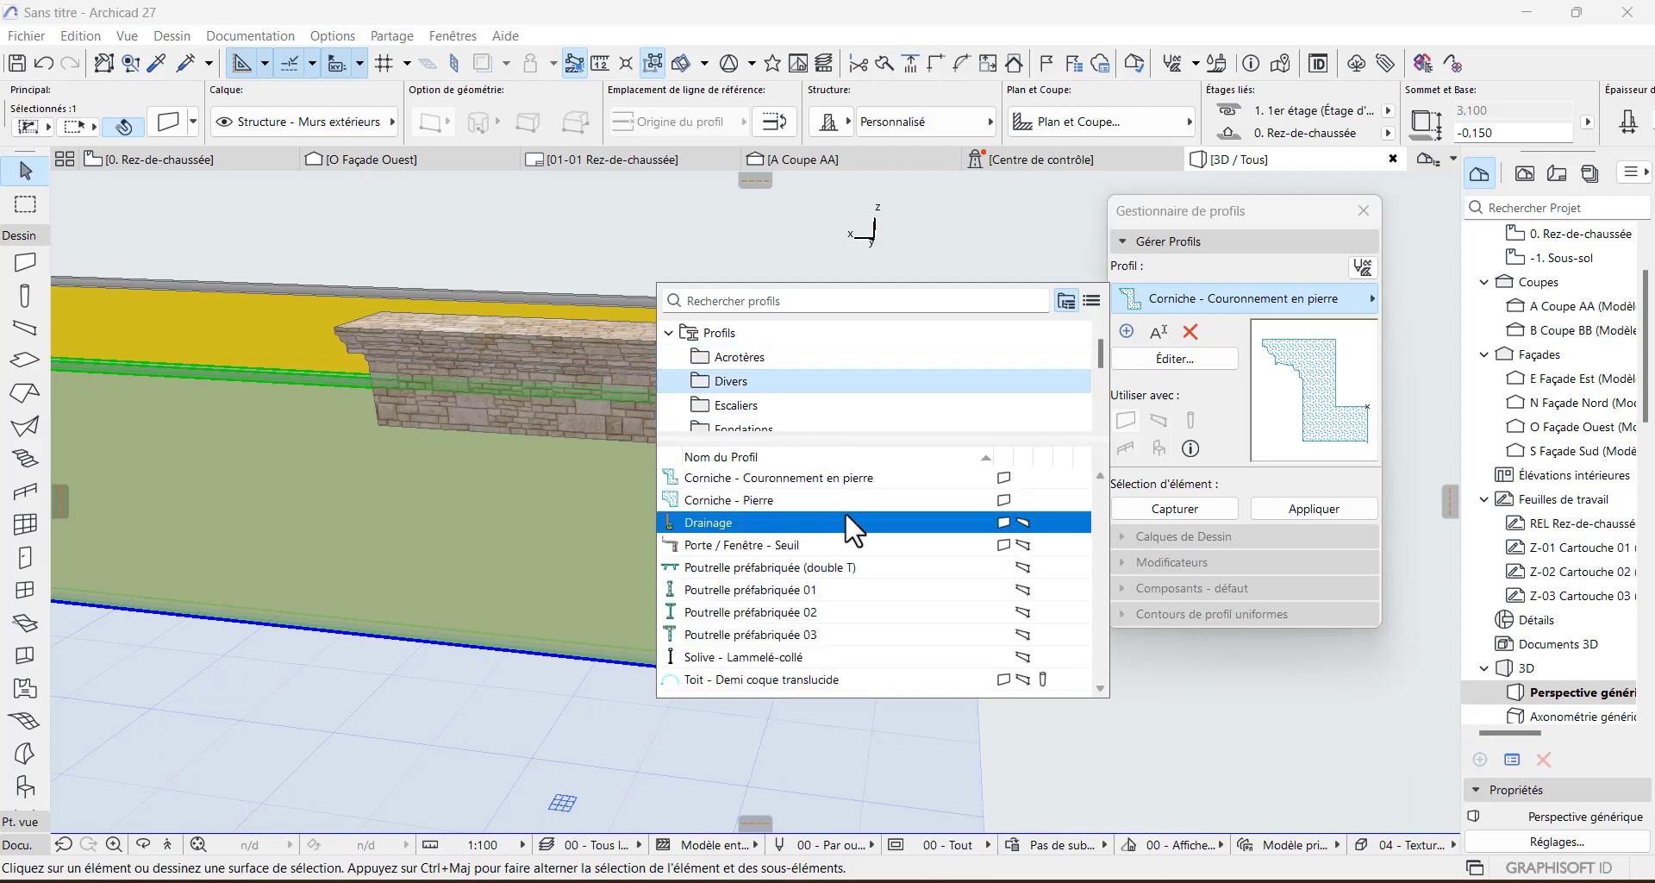
{"action": "left_click", "coordinate": [861, 405]}
{"action": "scroll", "coordinate": [860, 393], "scroll_direction": "down", "scroll_amount": 1}
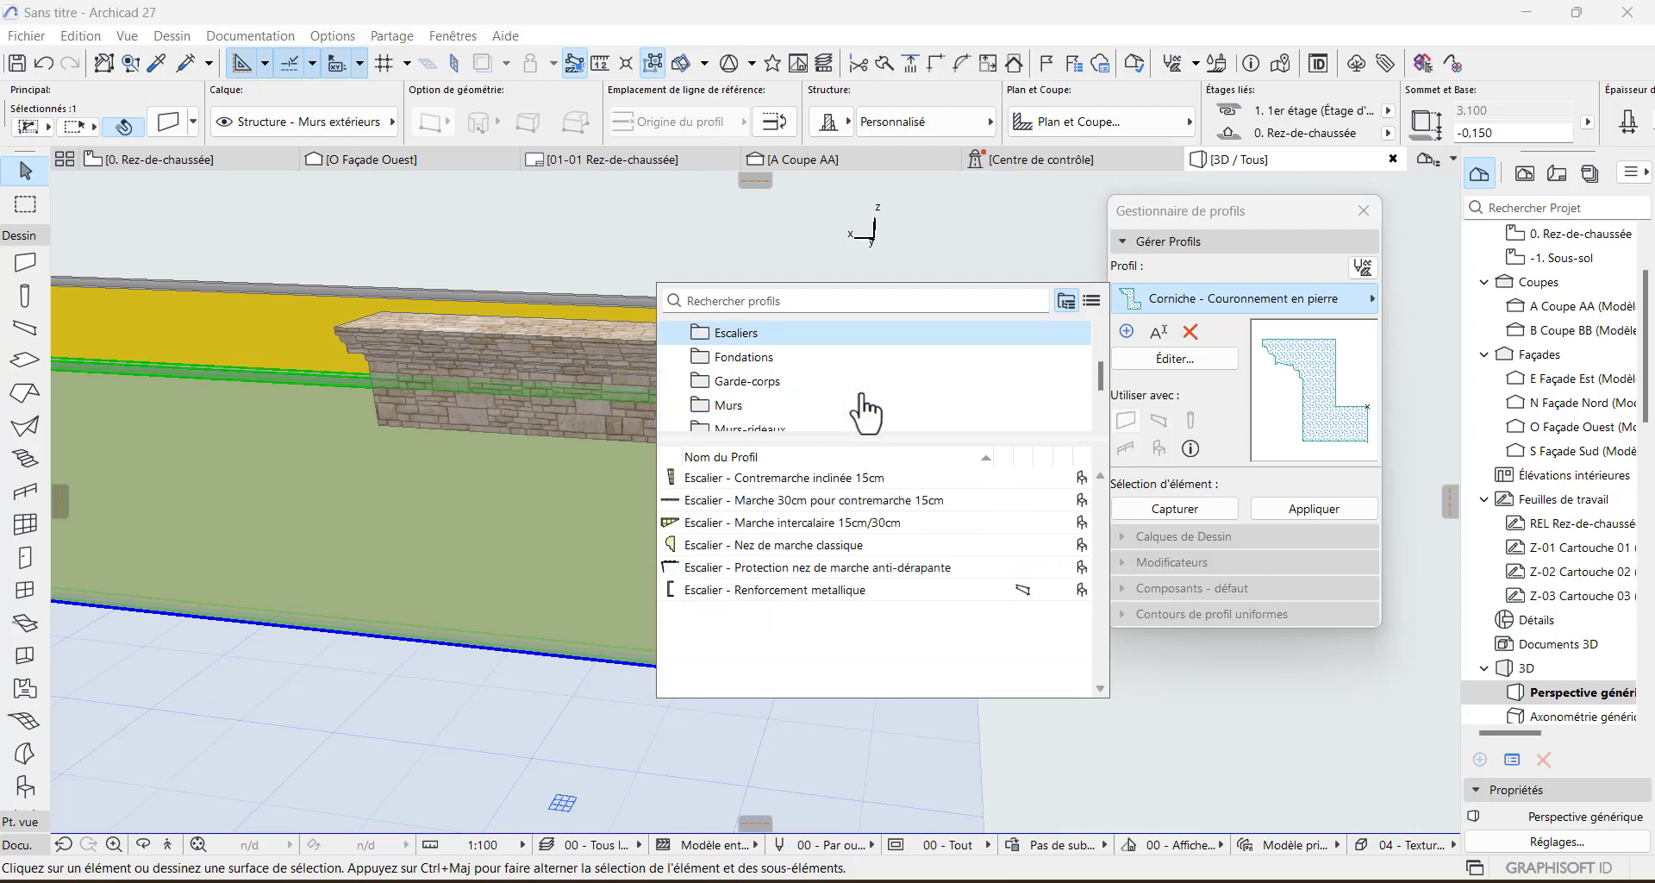
{"action": "left_click", "coordinate": [844, 364]}
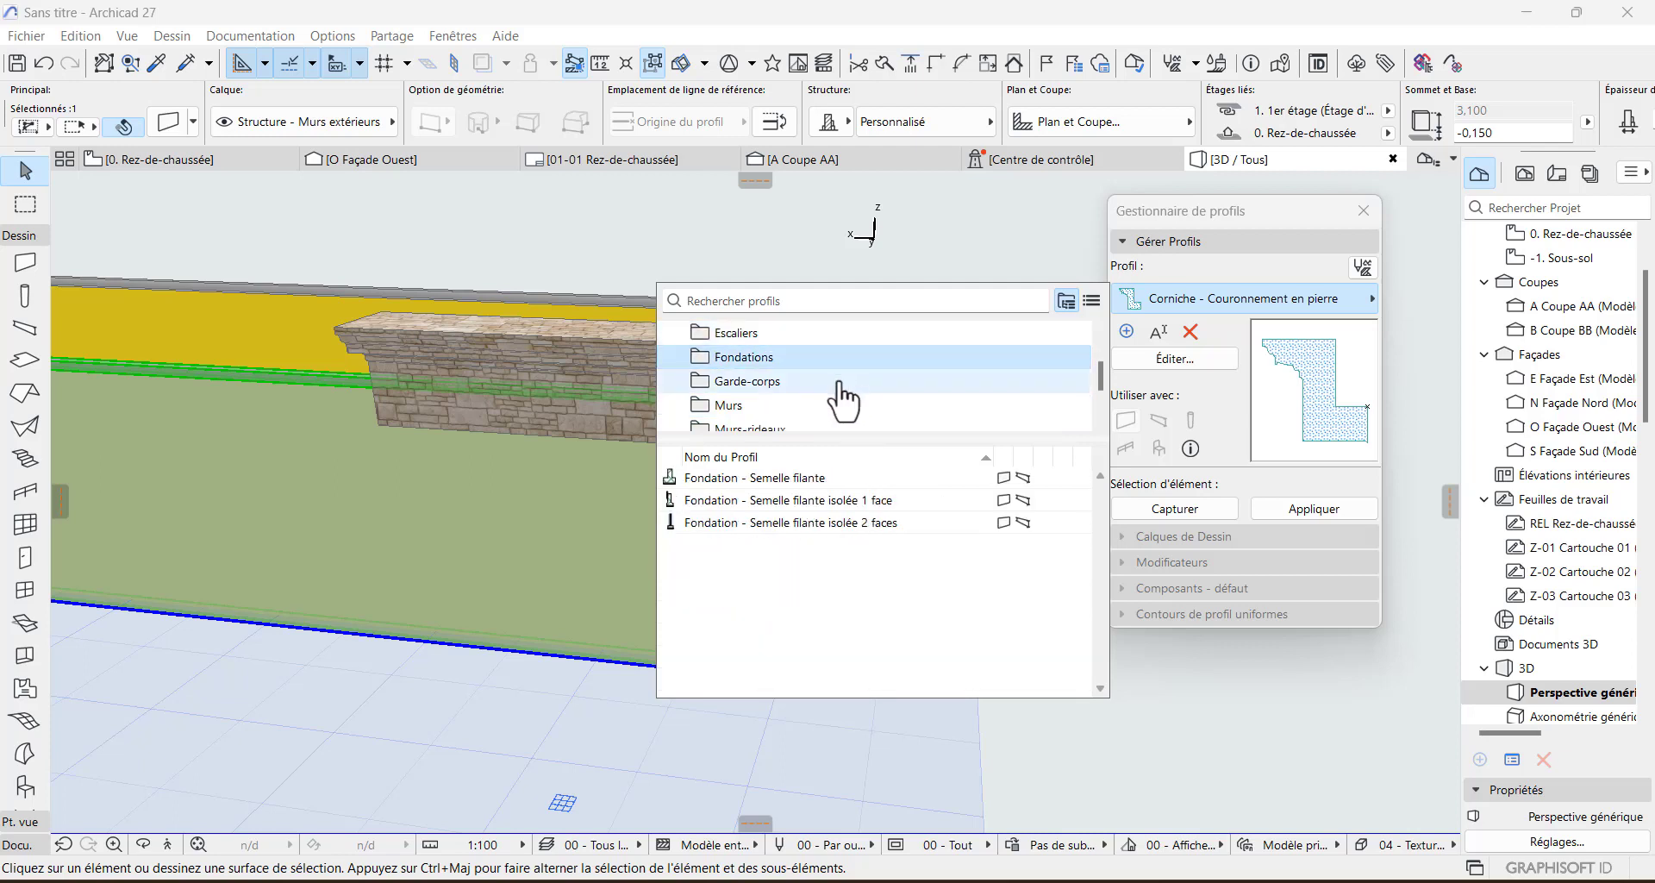
{"action": "left_click", "coordinate": [844, 384]}
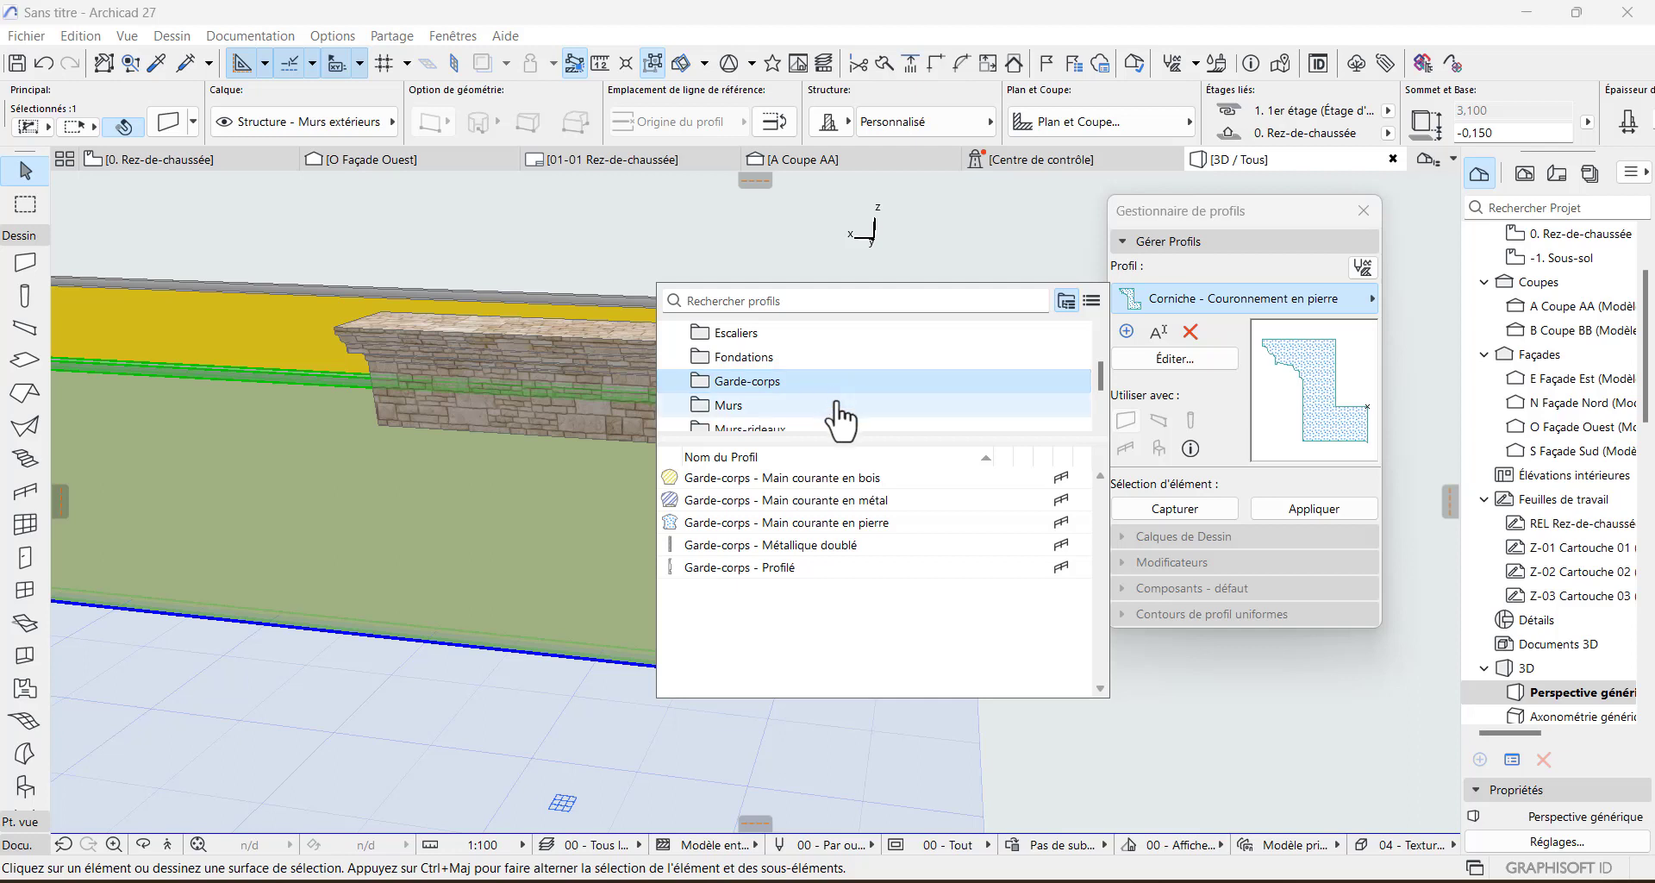
{"action": "left_click", "coordinate": [841, 407]}
{"action": "scroll", "coordinate": [841, 418], "scroll_direction": "down", "scroll_amount": 1}
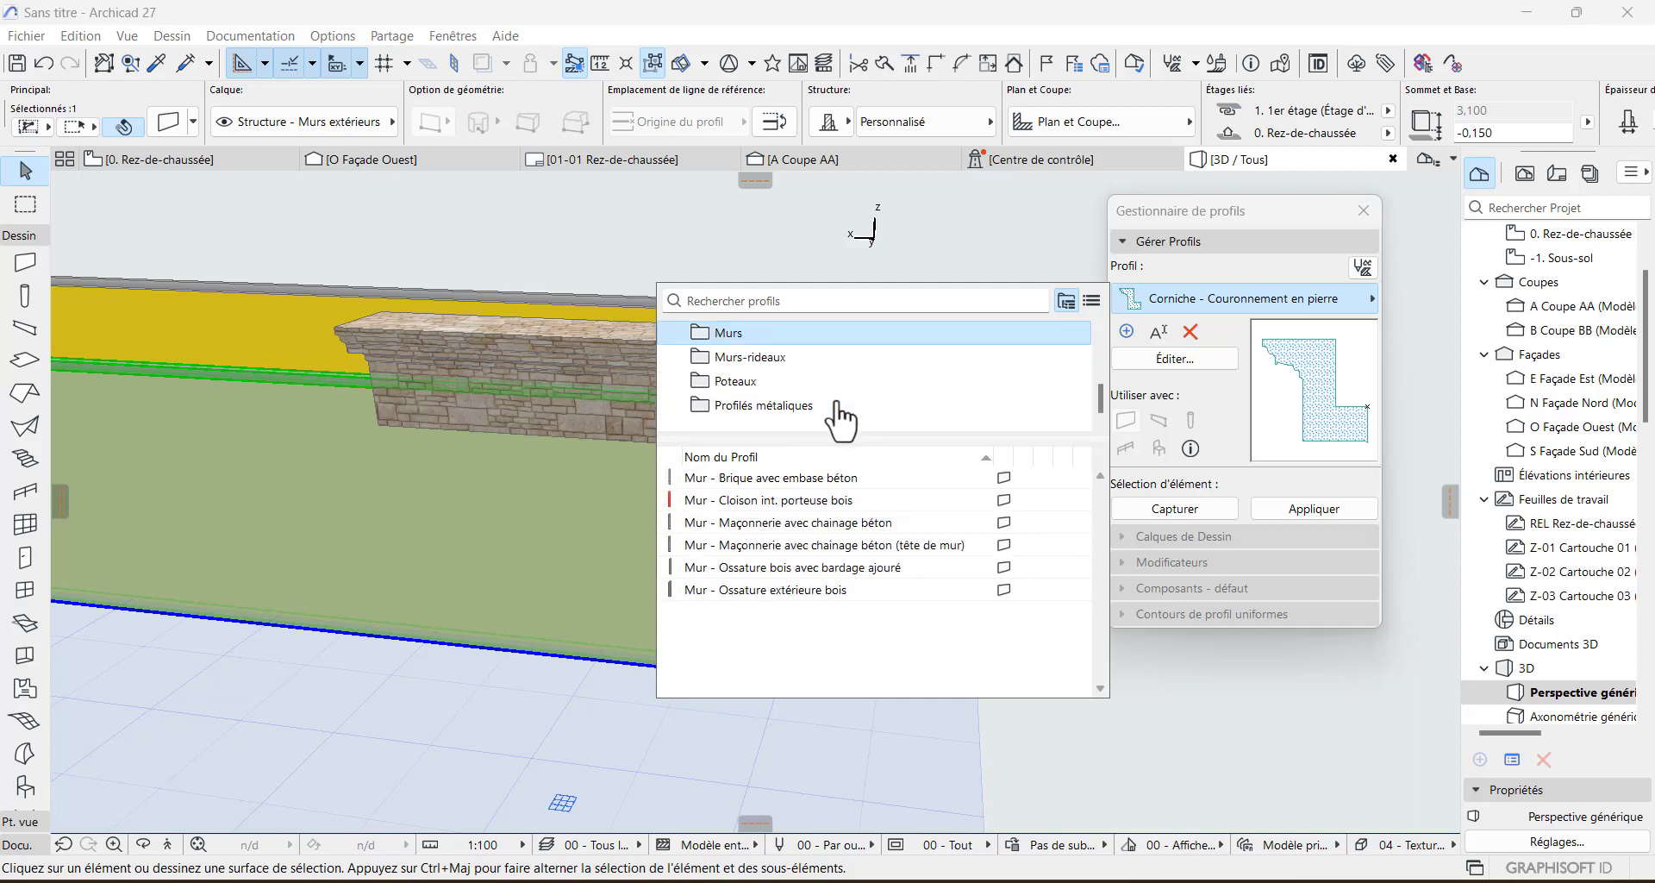
- Compare the profiles and compatible element types in the Profilés métaliques, Poteaux, Murs-rideaux and Acrotères folders
{"action": "left_click", "coordinate": [806, 405]}
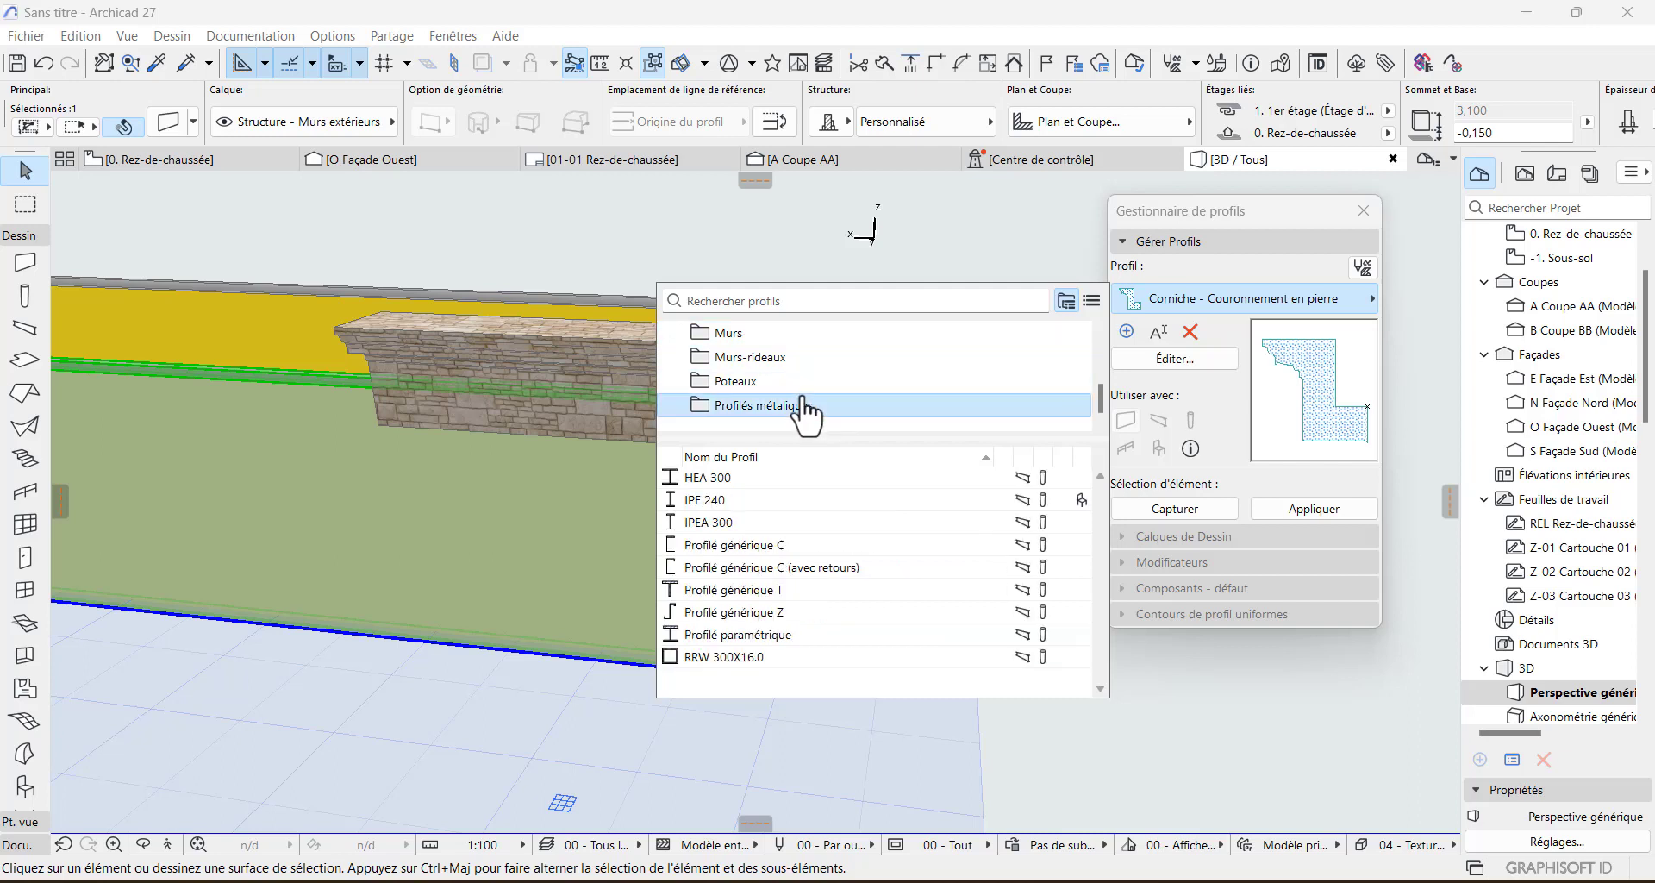
{"action": "key", "text": "Up"}
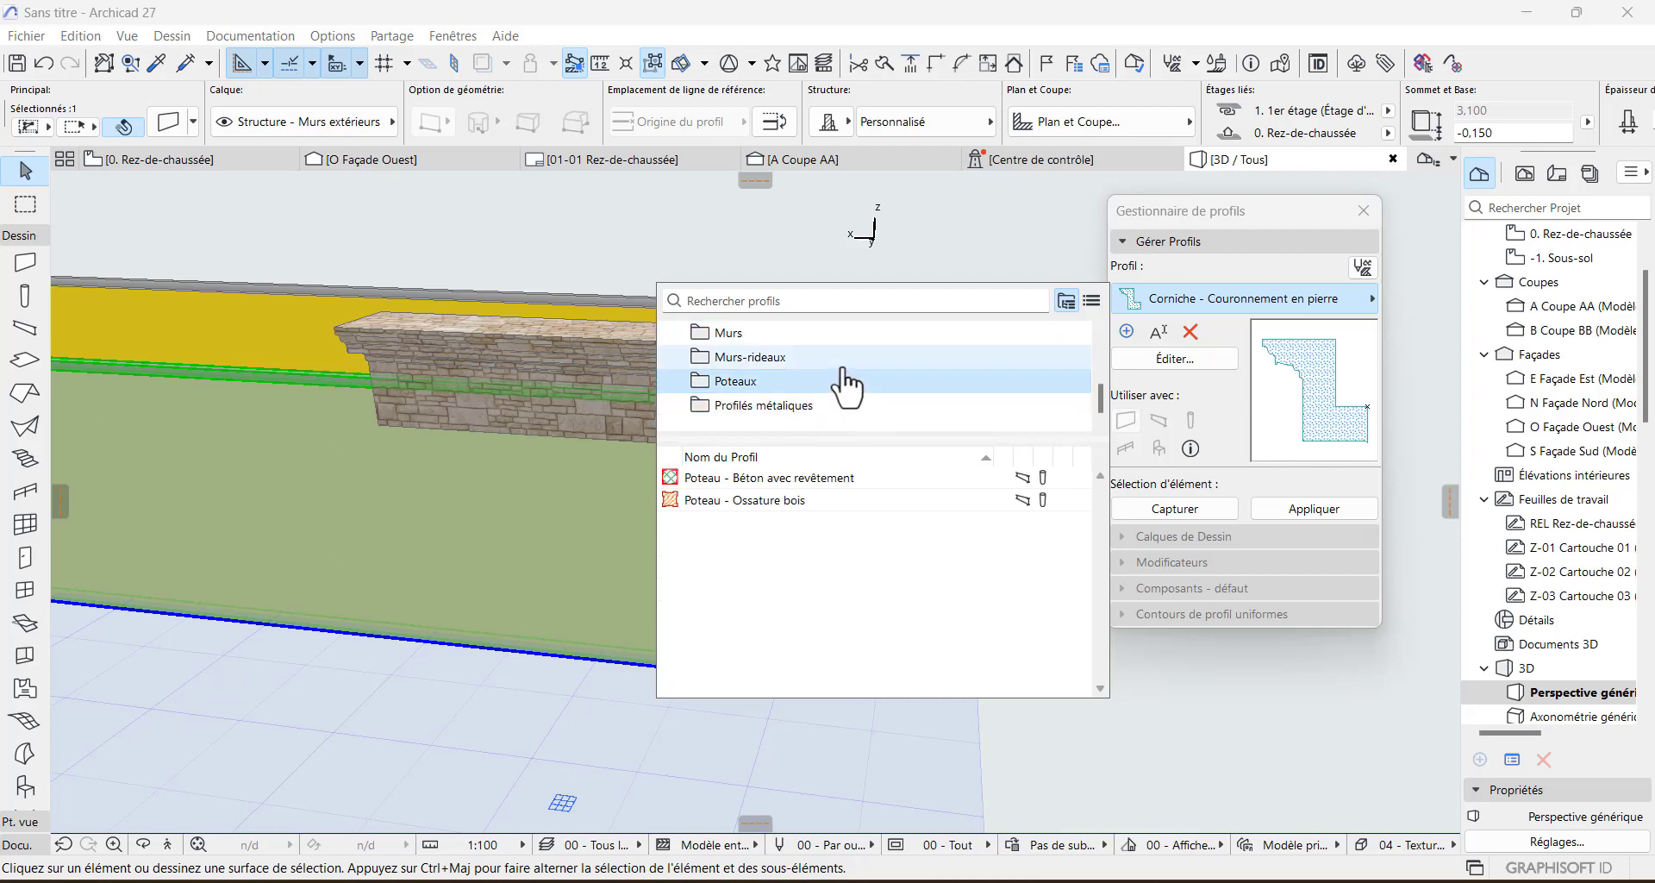
{"action": "left_click", "coordinate": [821, 410]}
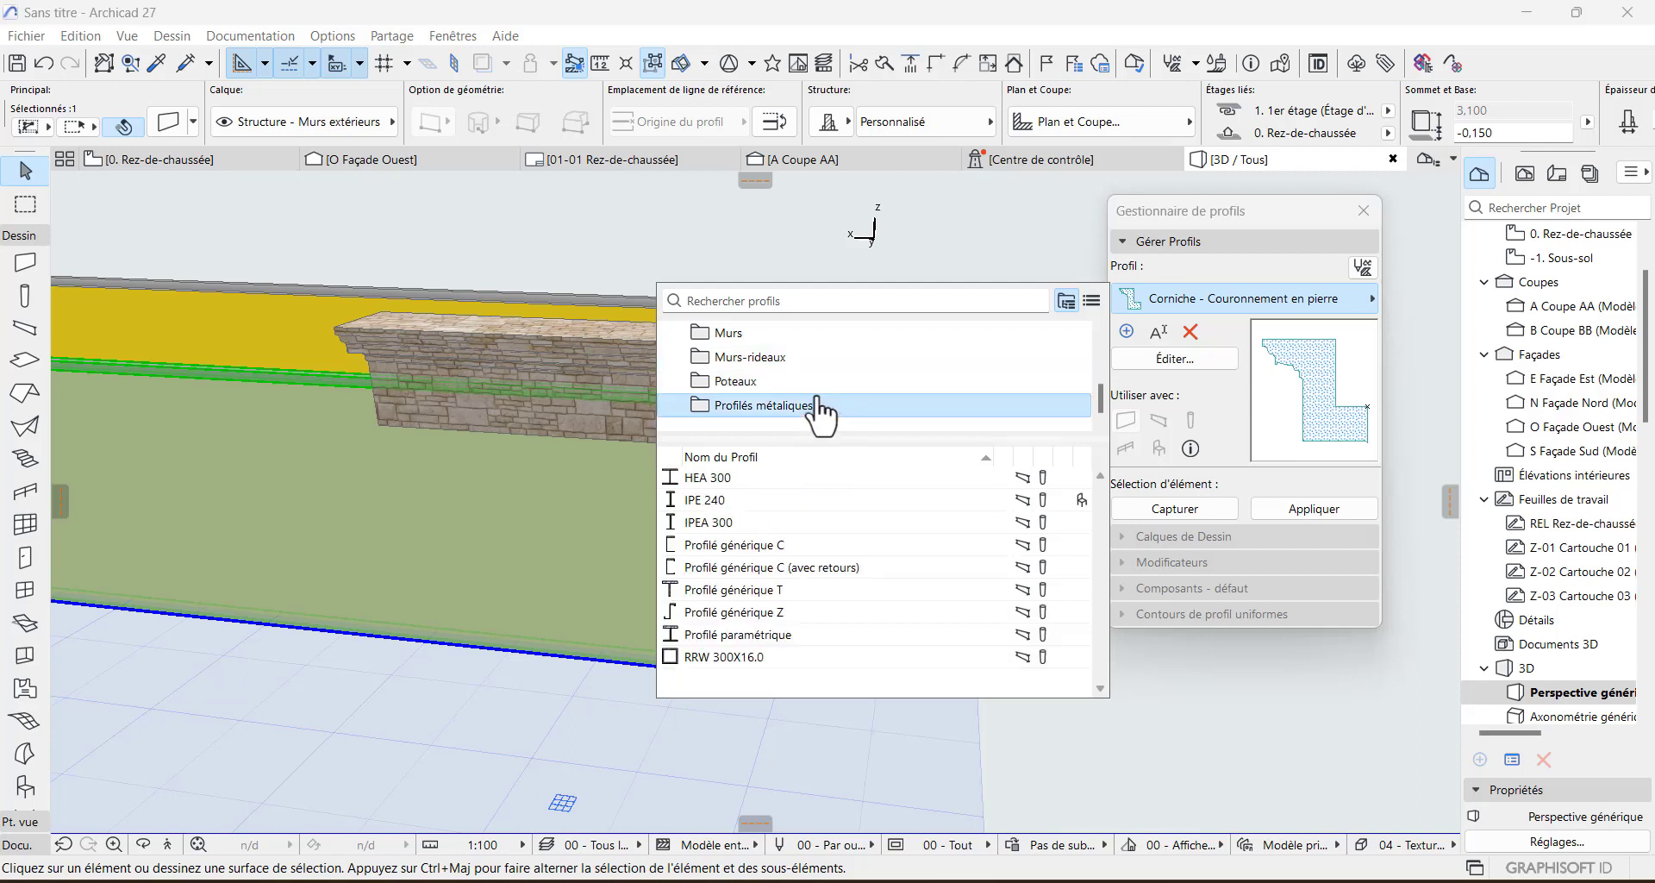
{"action": "left_click", "coordinate": [780, 380]}
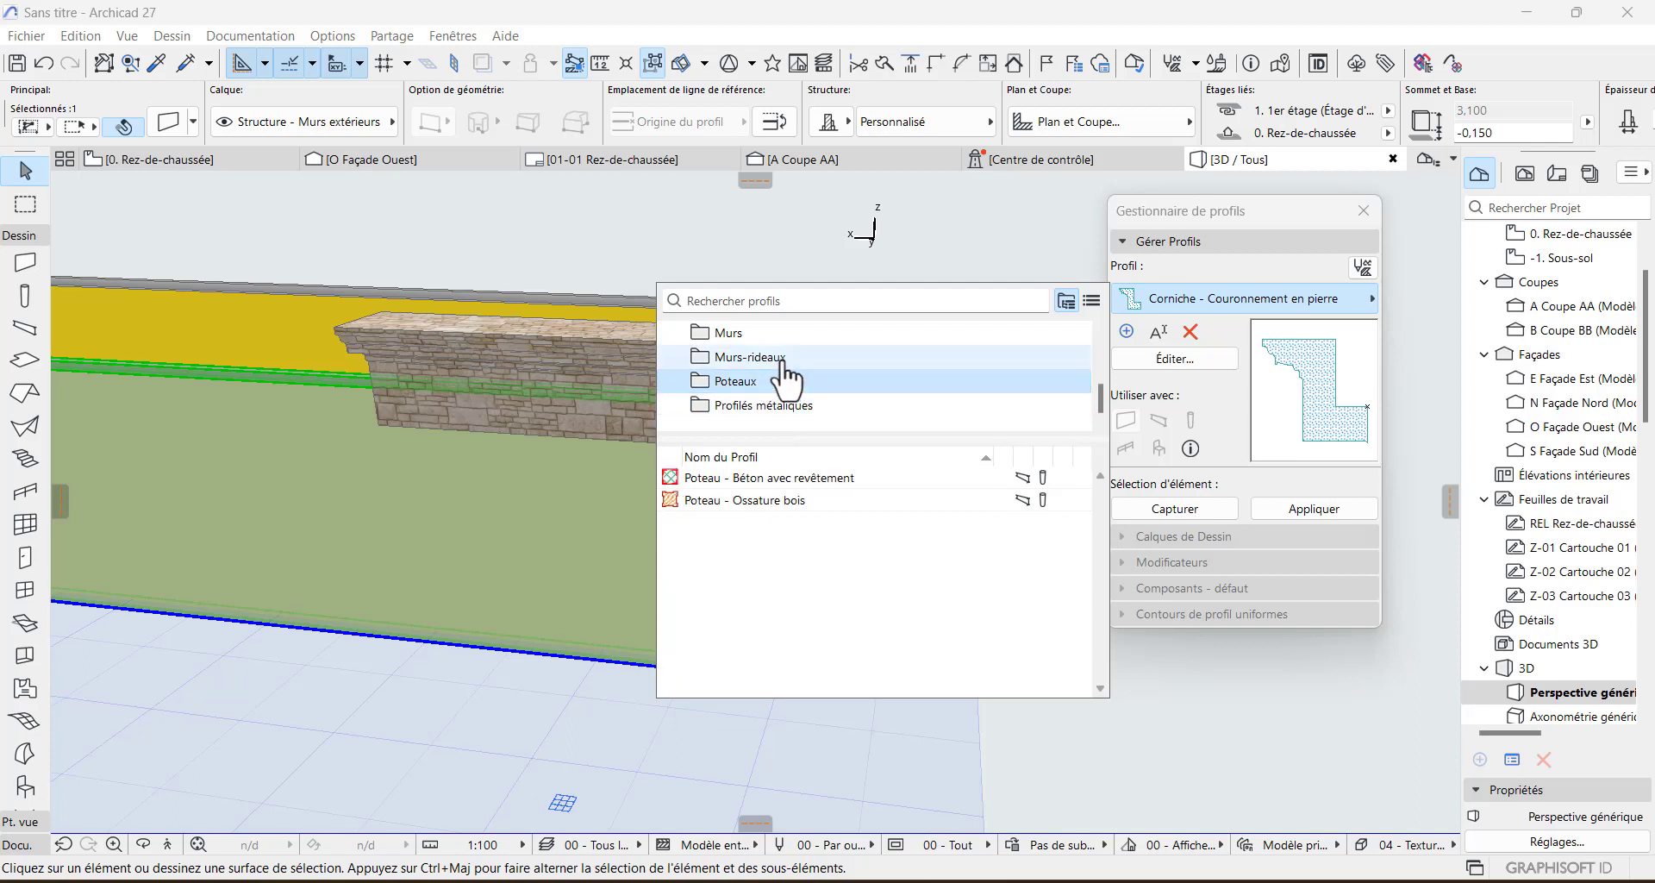
{"action": "left_click", "coordinate": [781, 358]}
{"action": "scroll", "coordinate": [784, 373], "scroll_direction": "up", "scroll_amount": 5}
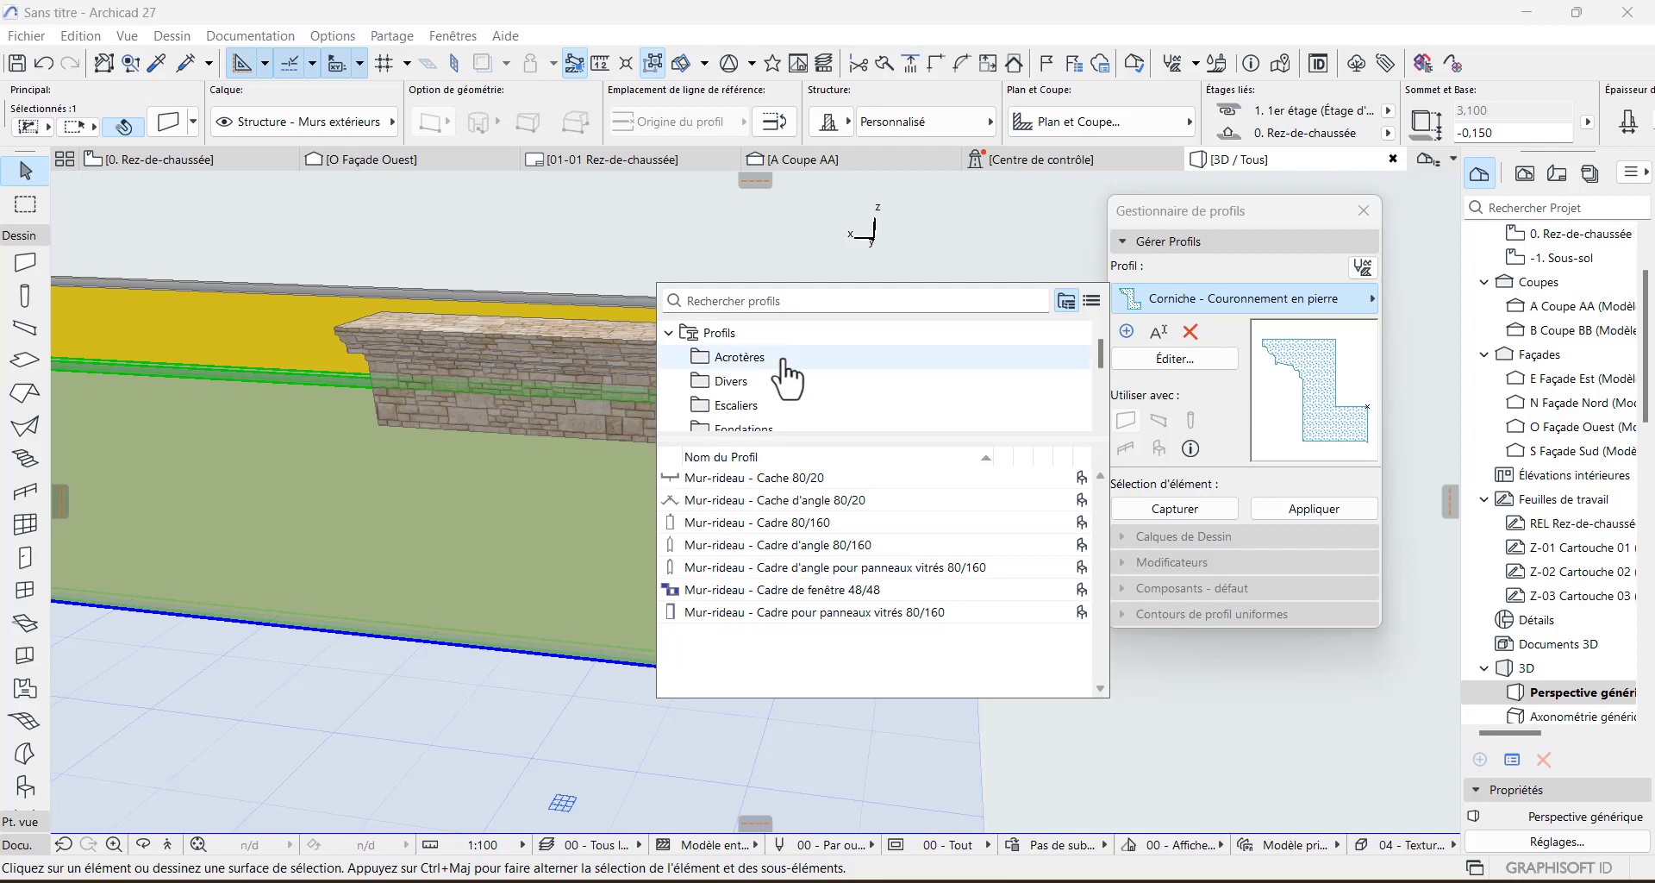
{"action": "left_click", "coordinate": [782, 358]}
{"action": "left_click", "coordinate": [781, 405]}
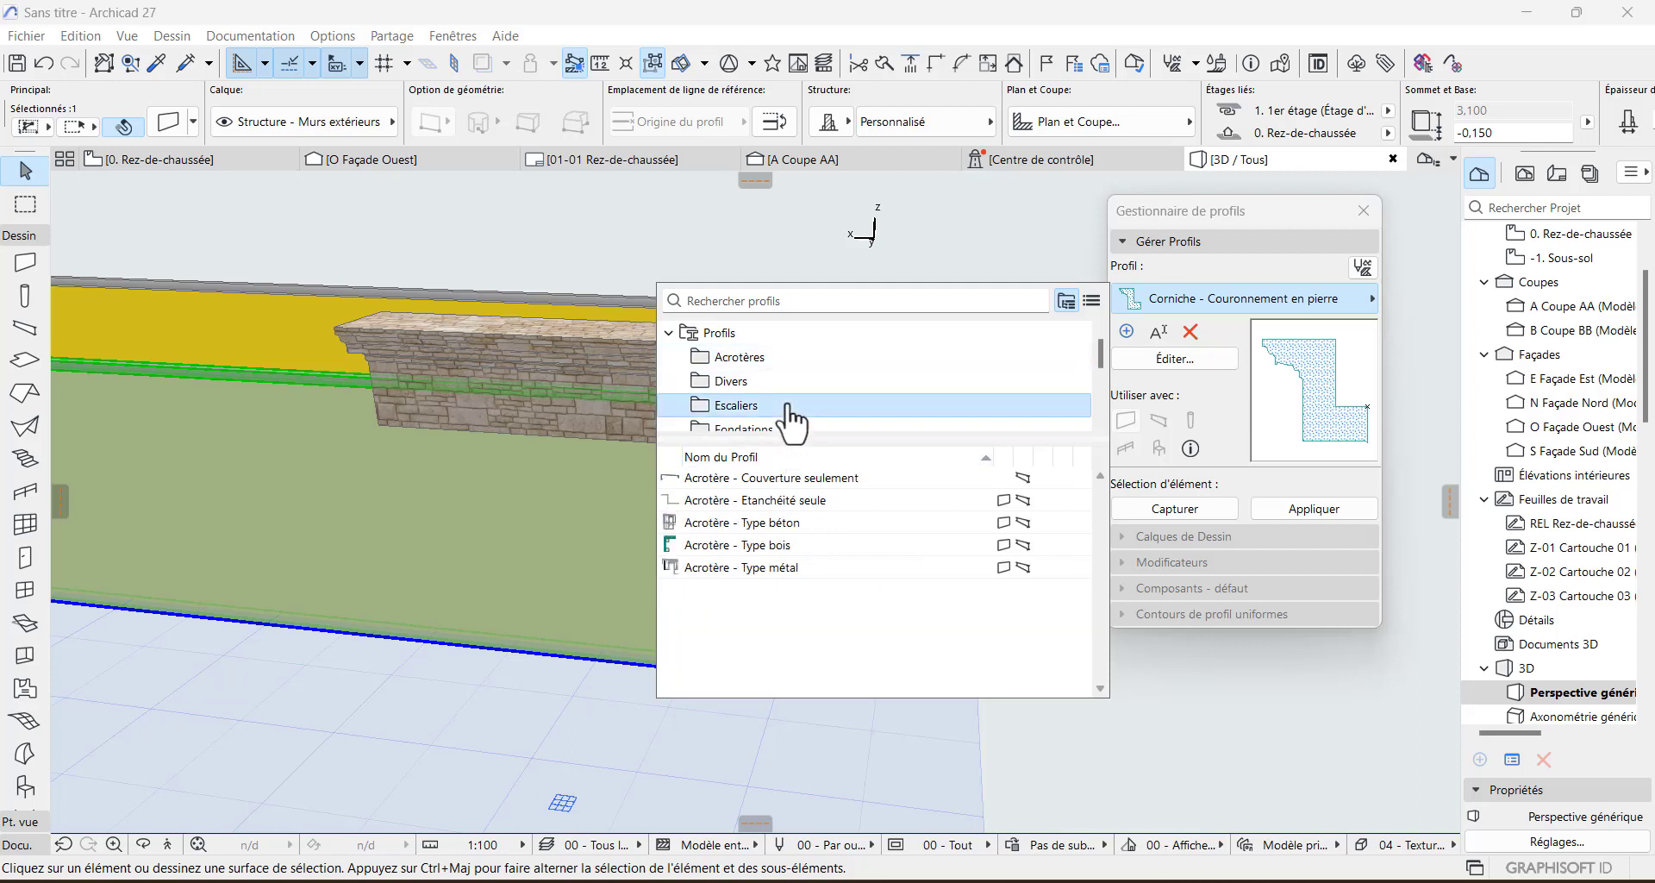
- Apply the "Toit - Demi coque translucide" profile from the Divers folder to the selected front wall
{"action": "left_click", "coordinate": [799, 384]}
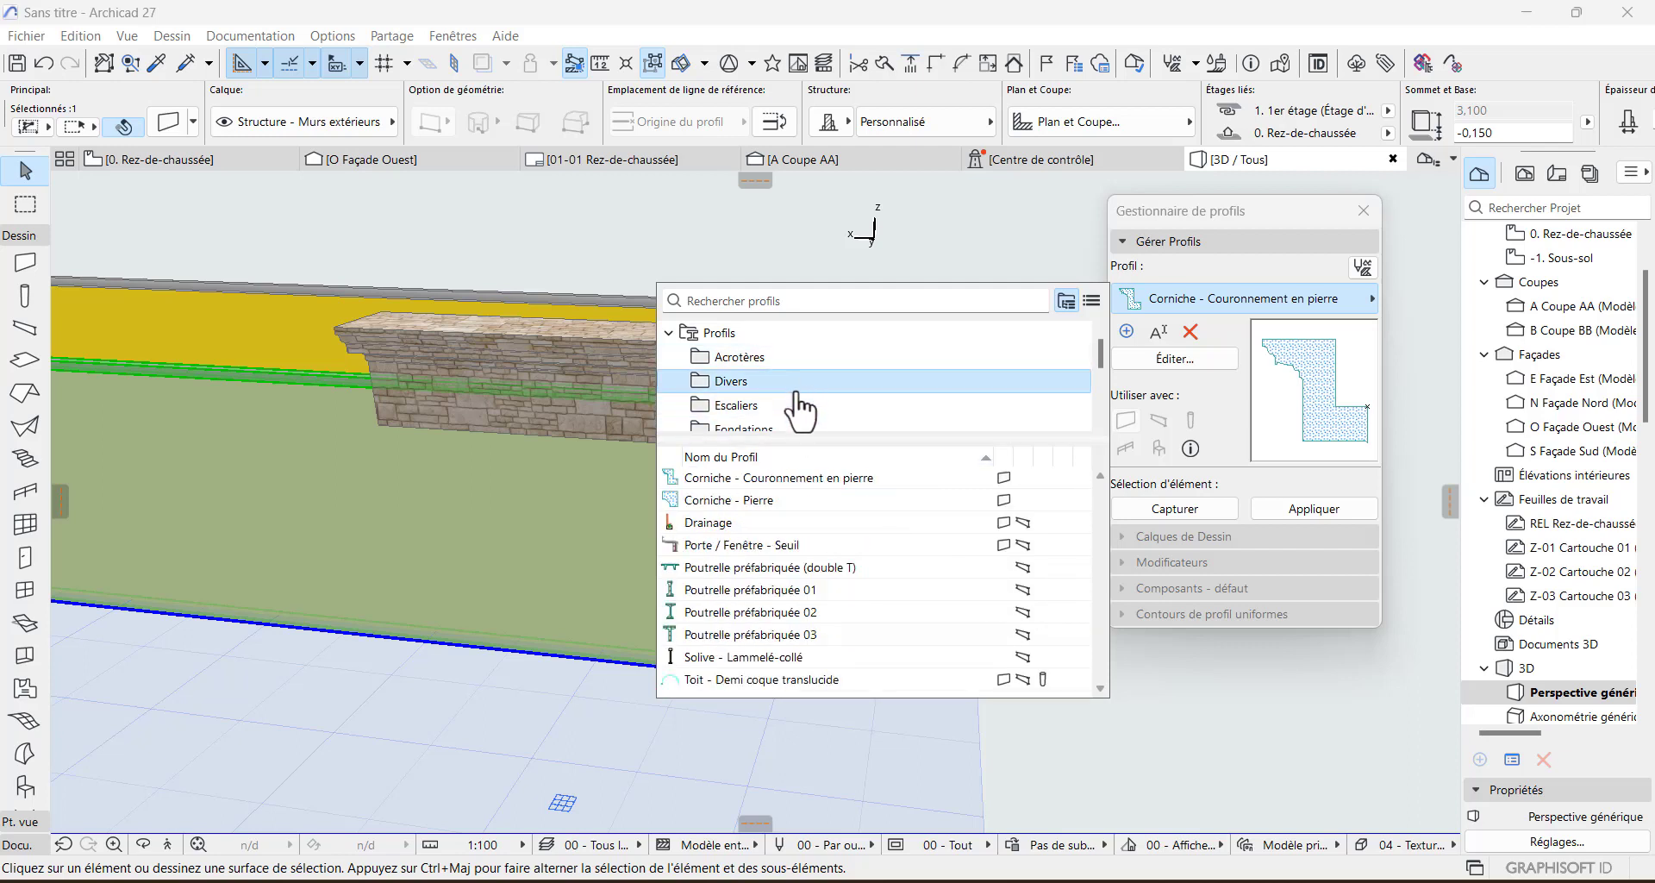
{"action": "mouse_move", "coordinate": [770, 509]}
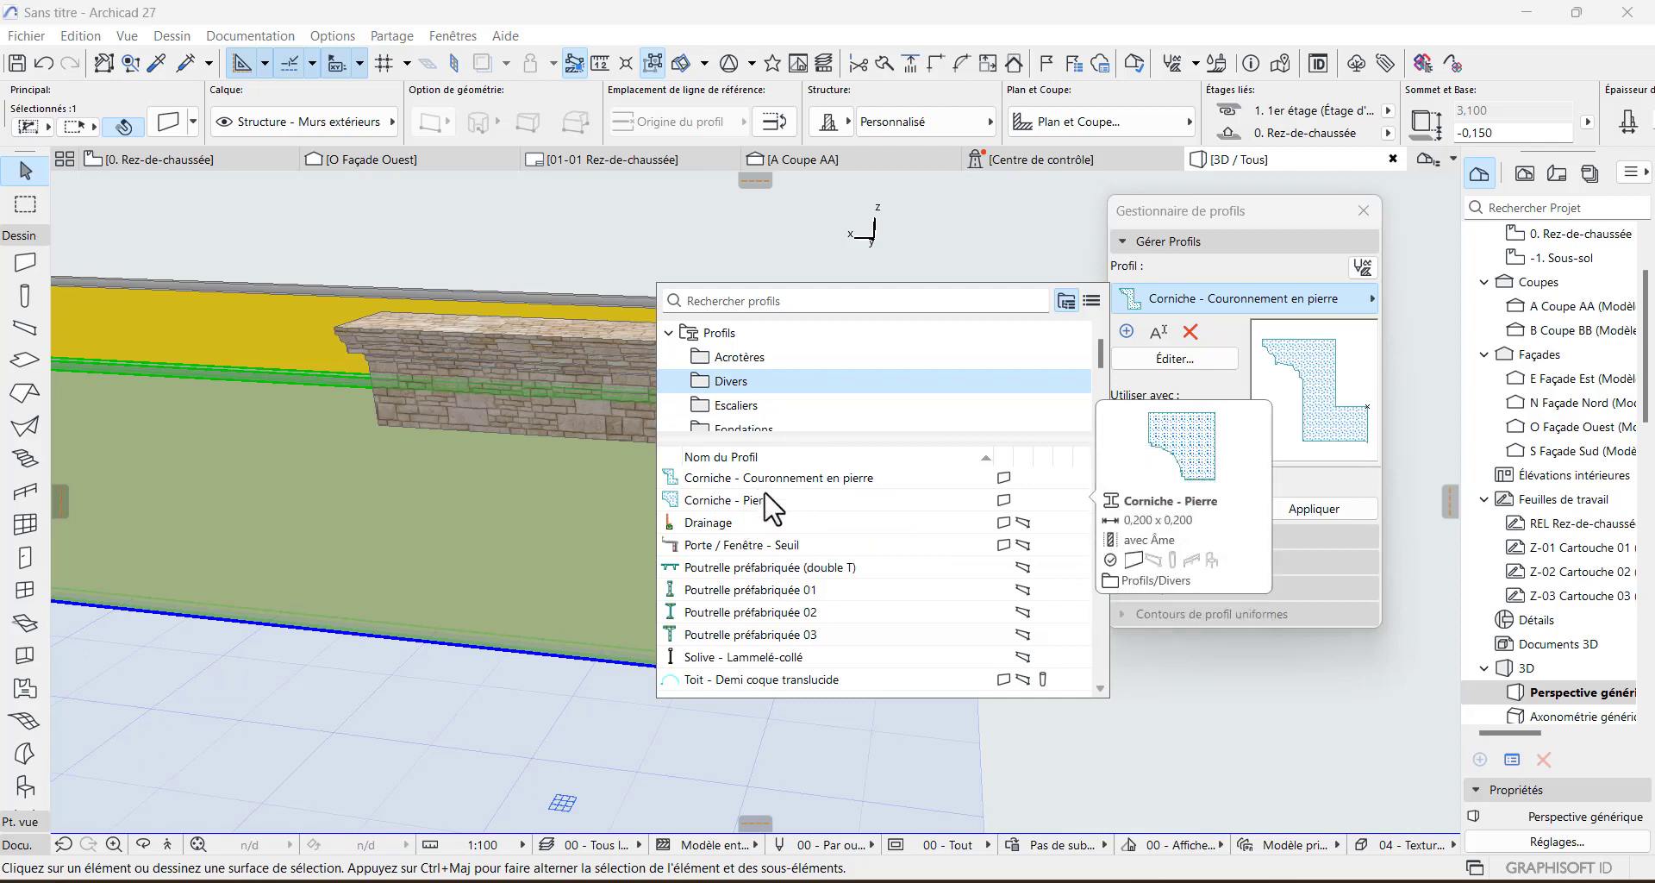
{"action": "left_click", "coordinate": [795, 678]}
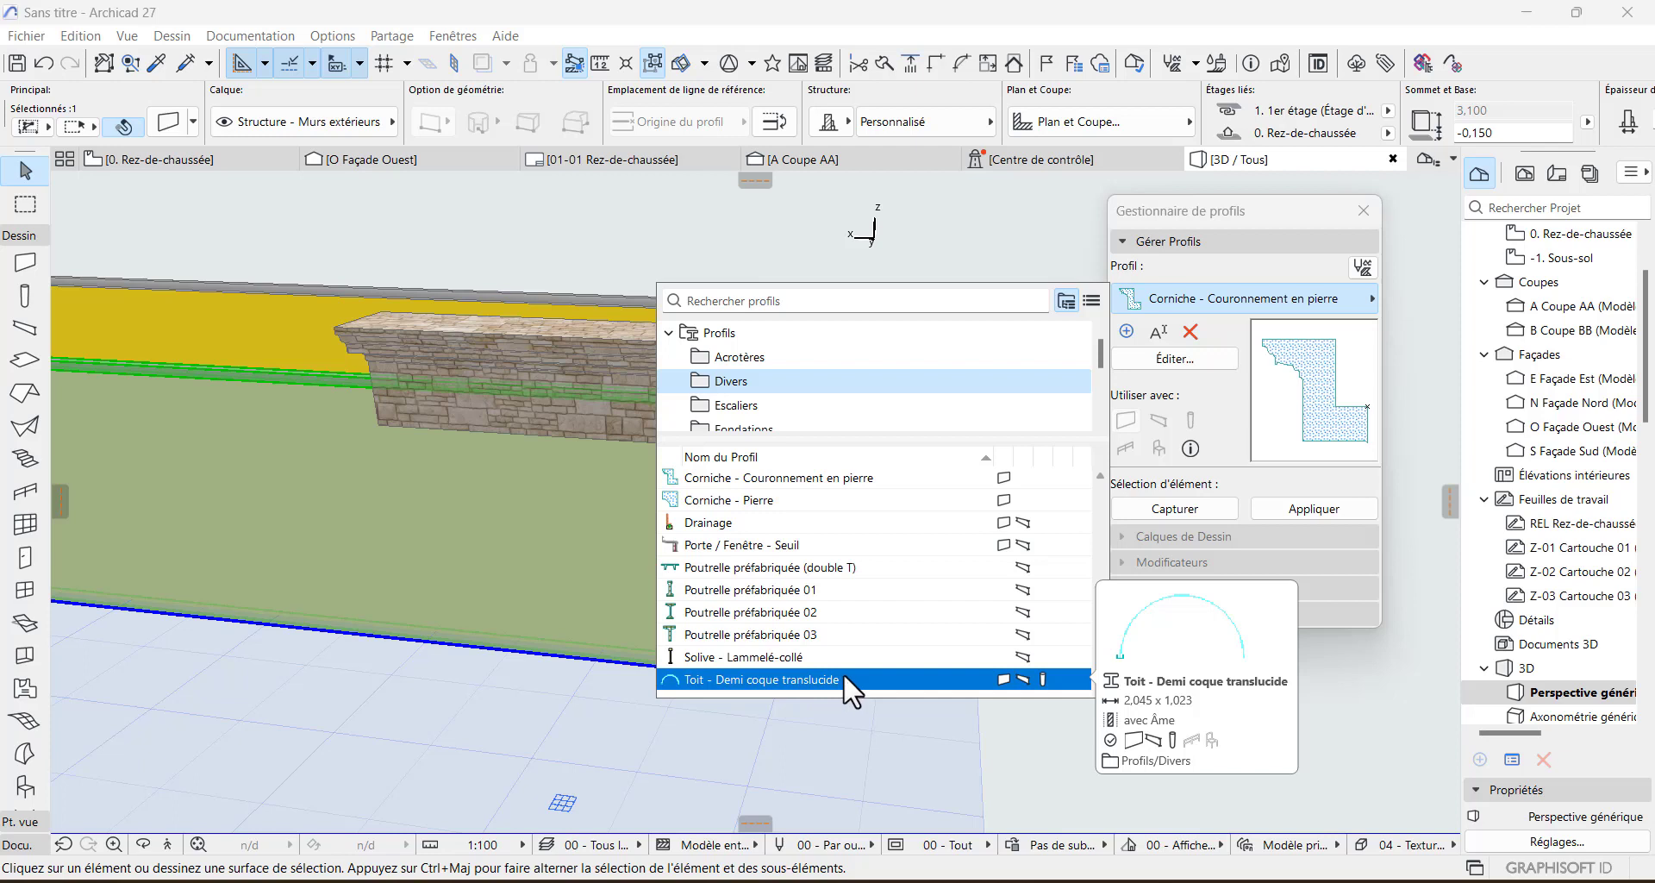
{"action": "left_click", "coordinate": [871, 672]}
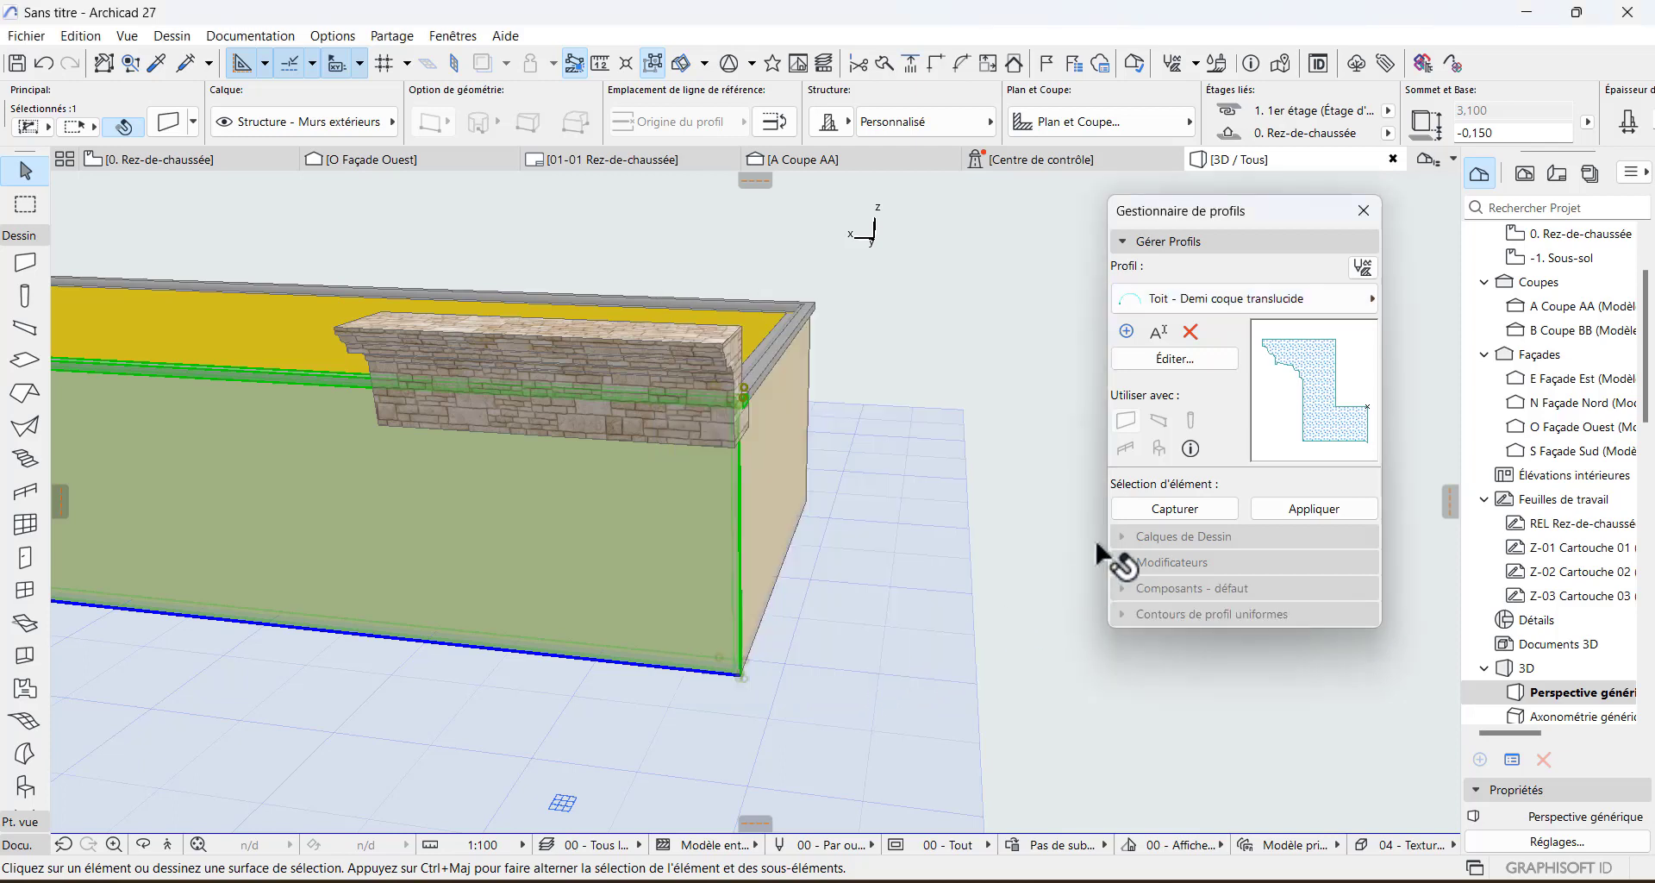
{"action": "left_click", "coordinate": [1297, 509]}
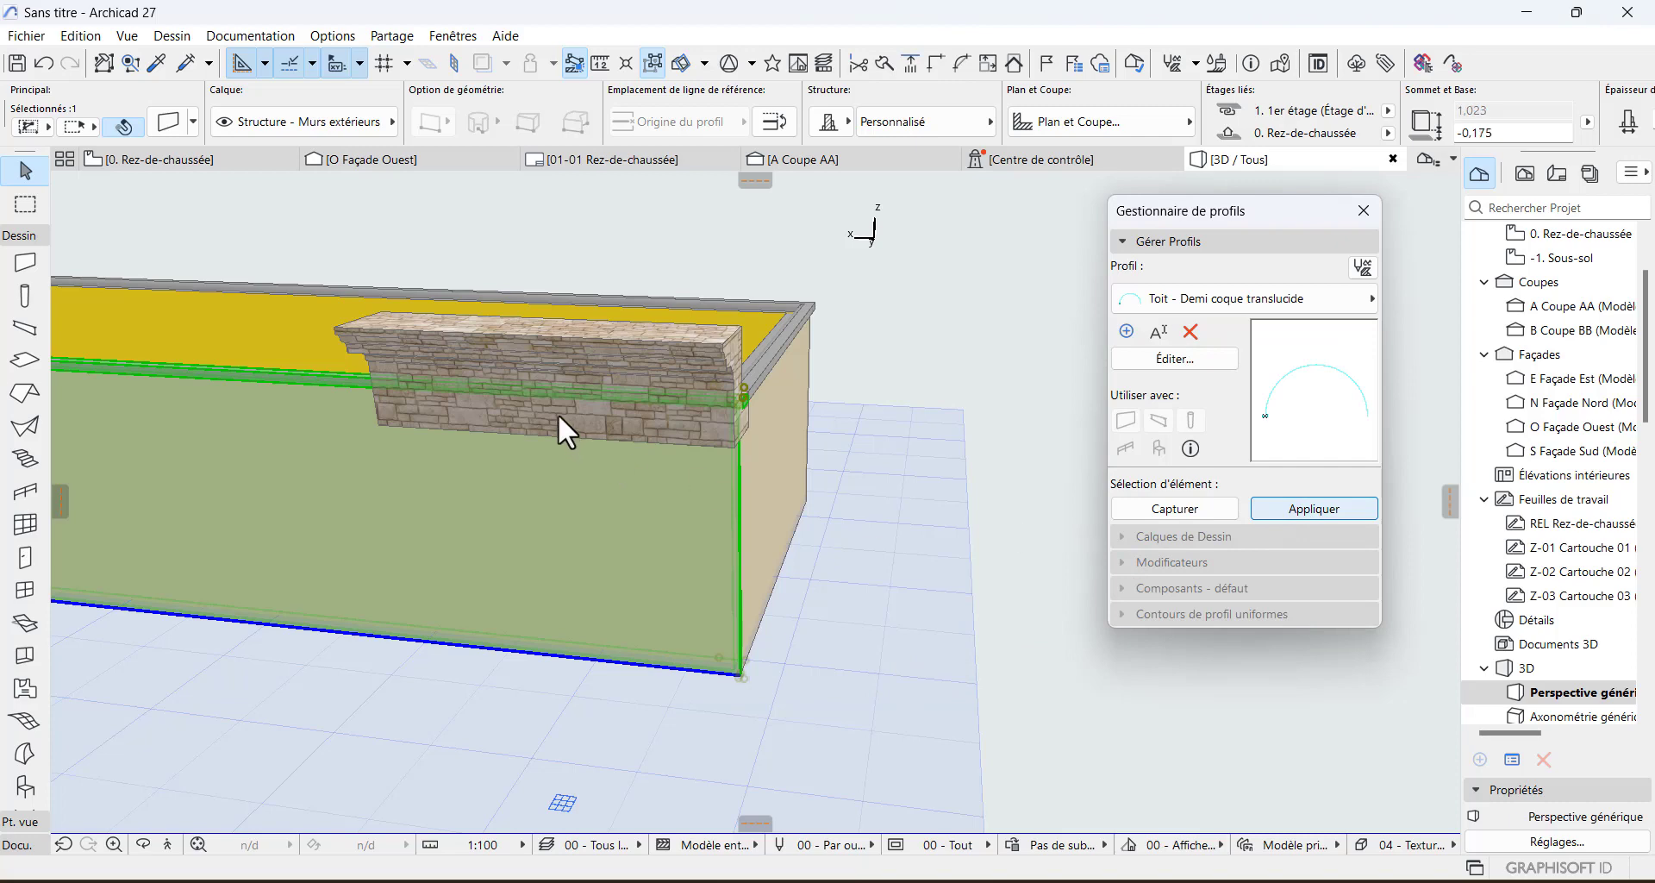
{"action": "left_click", "coordinate": [369, 639]}
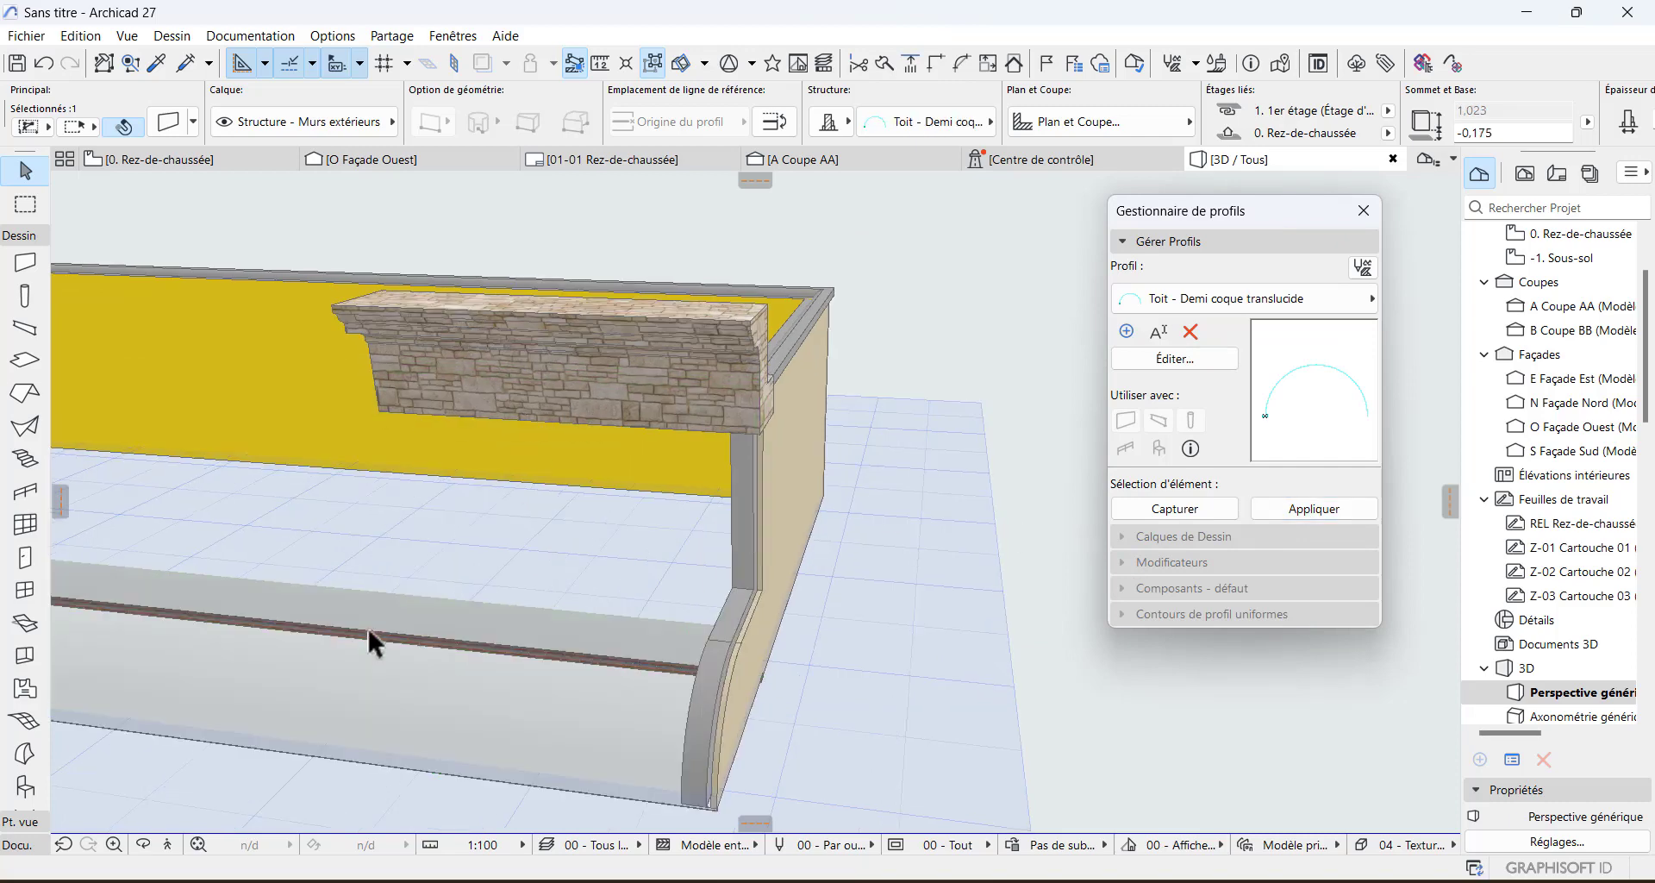
- Examine the half-shell wall, its curved end sections and its junctions with the side walls from several angles in 3D
{"action": "middle_click_drag", "start_coordinate": [424, 551], "coordinate": [523, 462]}
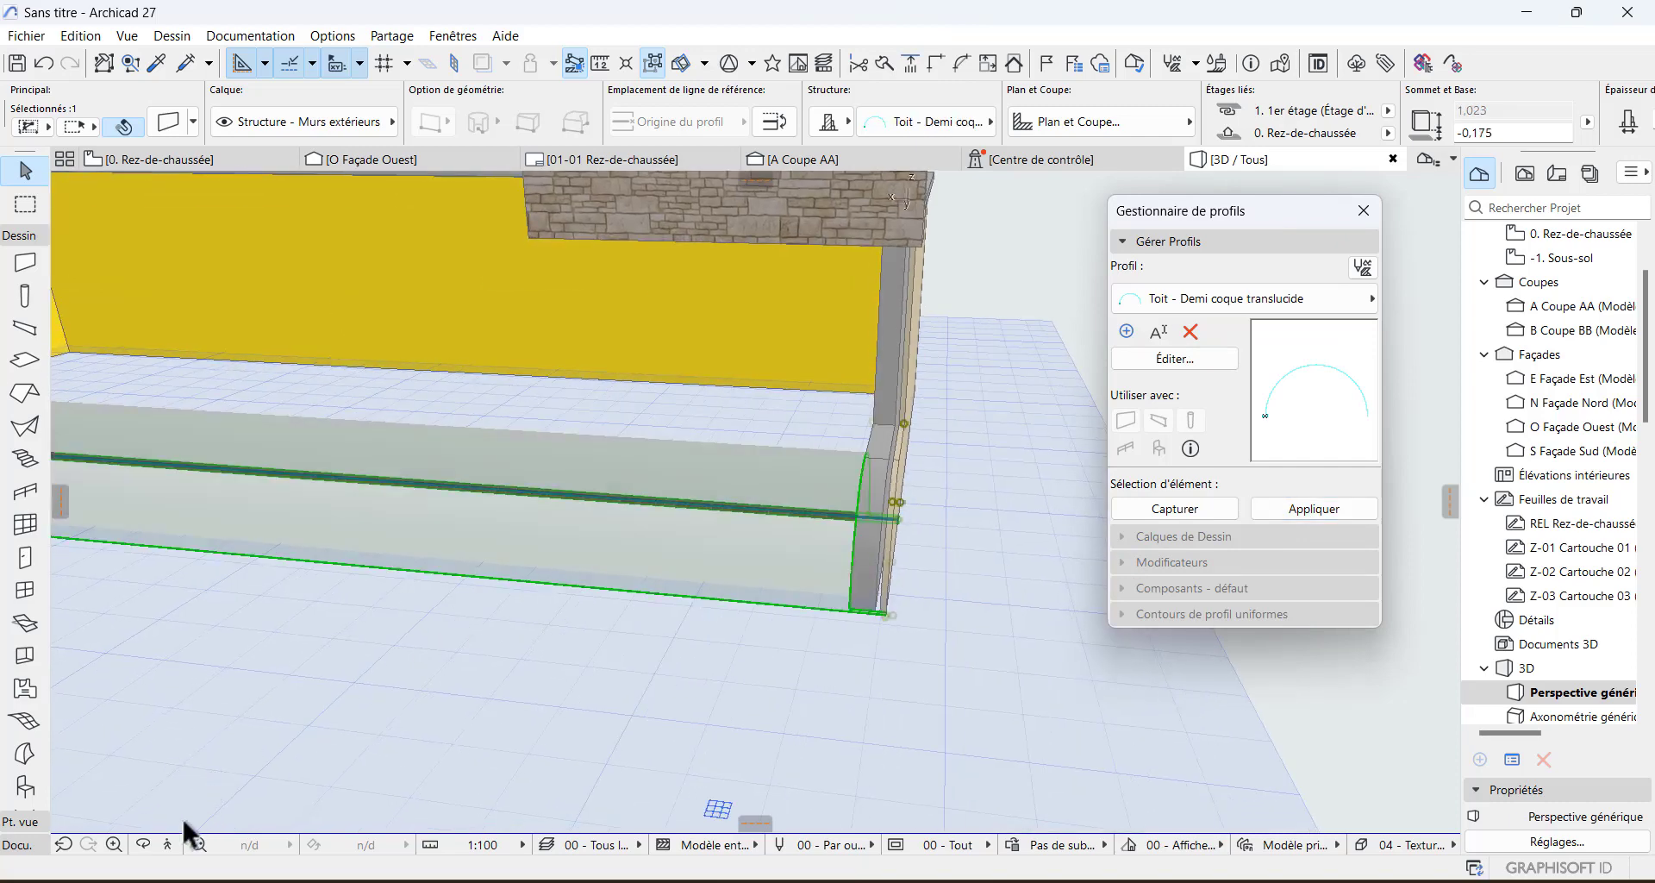
{"action": "left_click", "coordinate": [144, 845]}
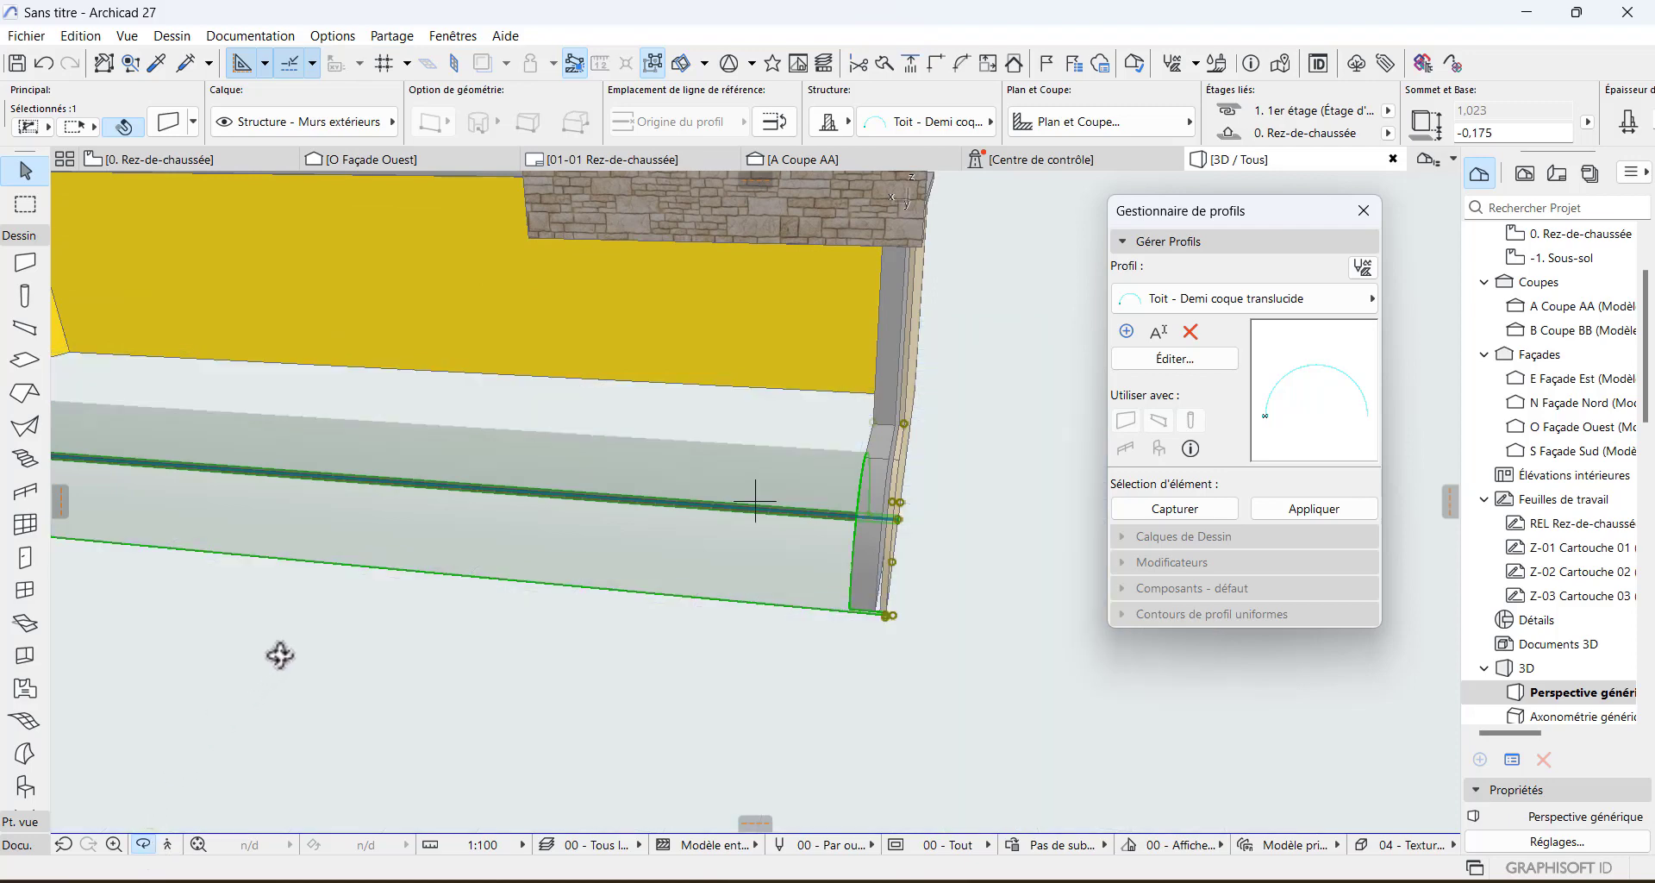
{"action": "left_click_drag", "start_coordinate": [281, 656], "coordinate": [481, 592]}
{"action": "left_click_drag", "start_coordinate": [682, 567], "coordinate": [374, 669]}
{"action": "left_click_drag", "start_coordinate": [385, 518], "coordinate": [441, 632]}
{"action": "left_click_drag", "start_coordinate": [452, 725], "coordinate": [514, 627]}
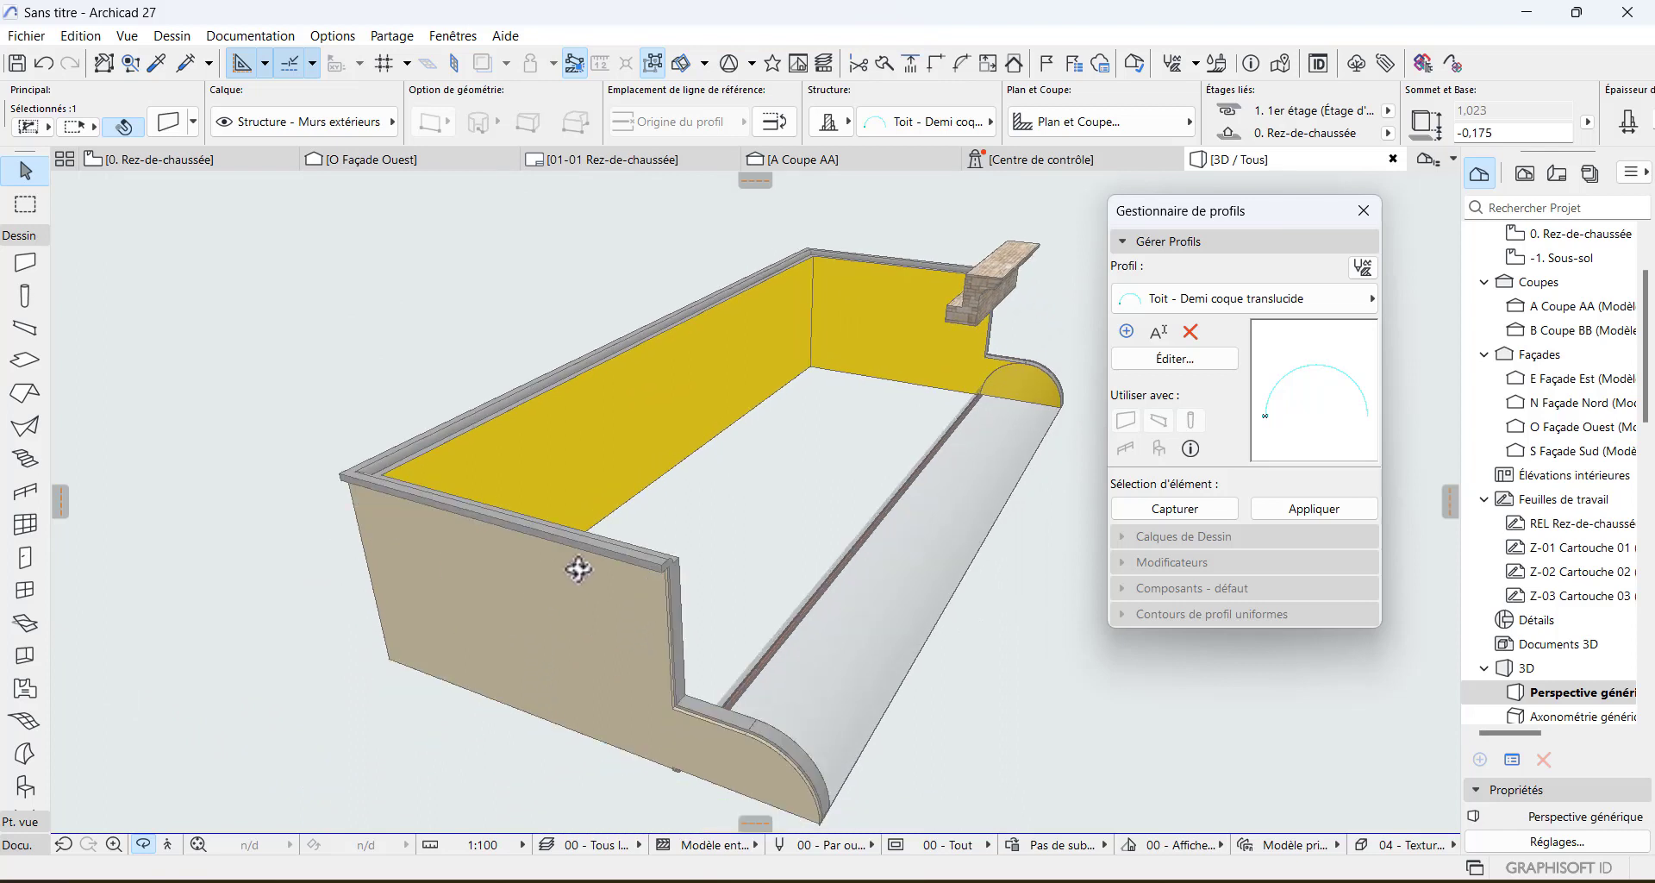
{"action": "left_click_drag", "start_coordinate": [593, 578], "coordinate": [623, 640]}
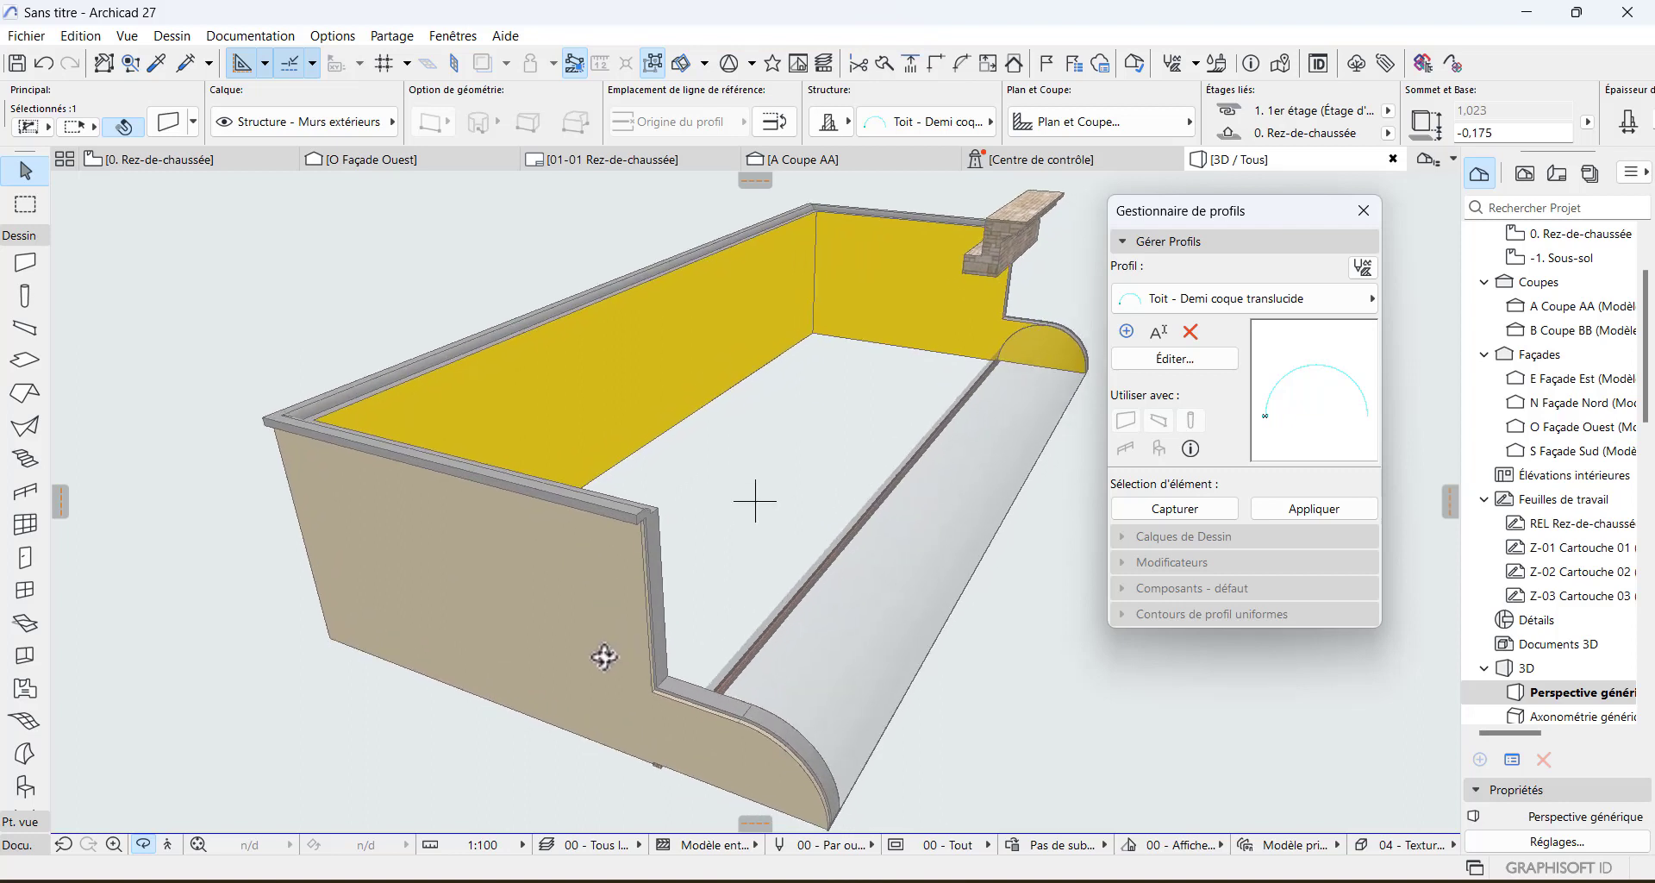